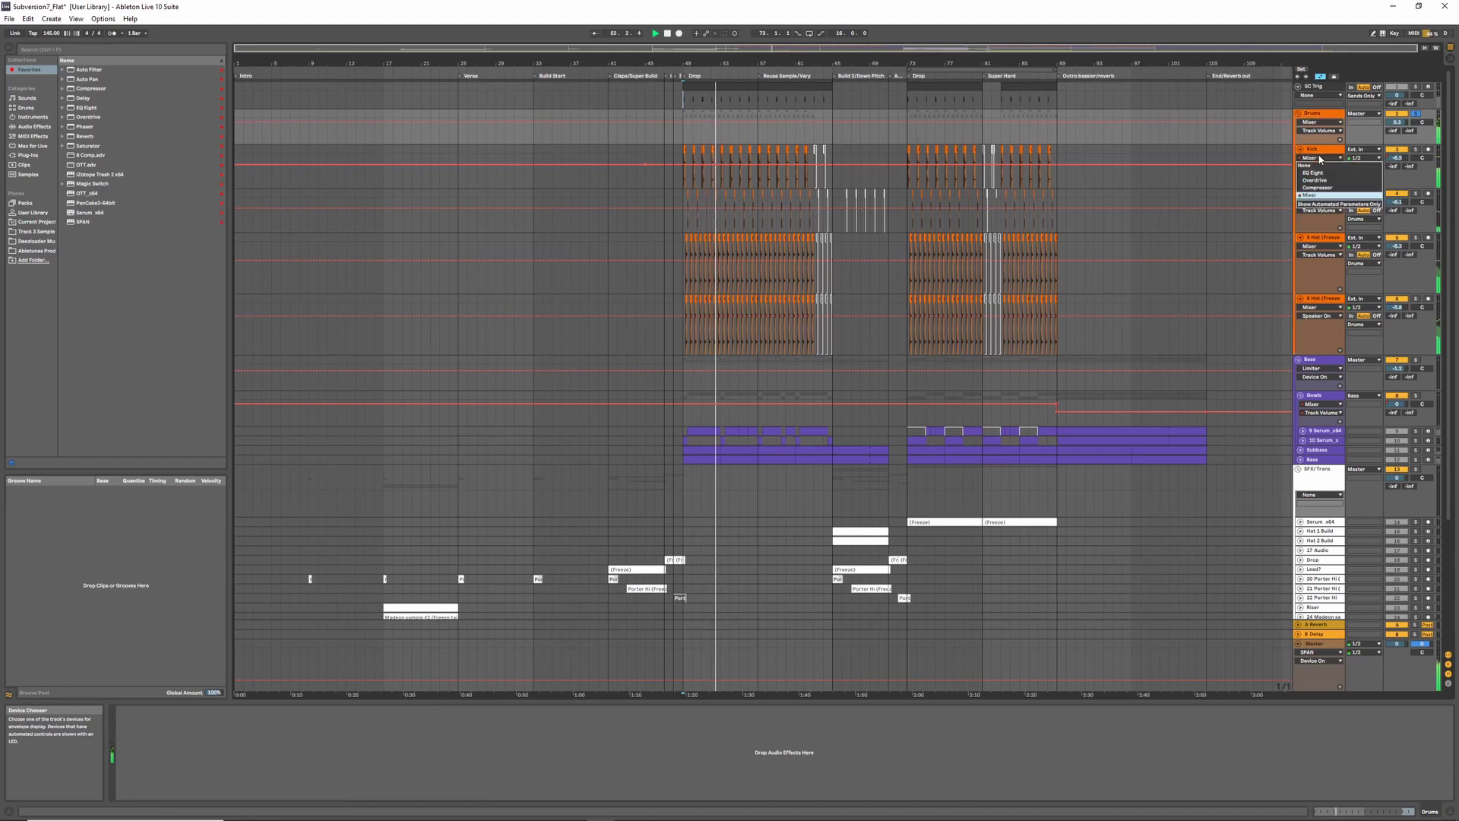
# - Show the device chains of the Kick track in the Drums group and the Hat track below the Proof Group
pyautogui.click(1316, 151)
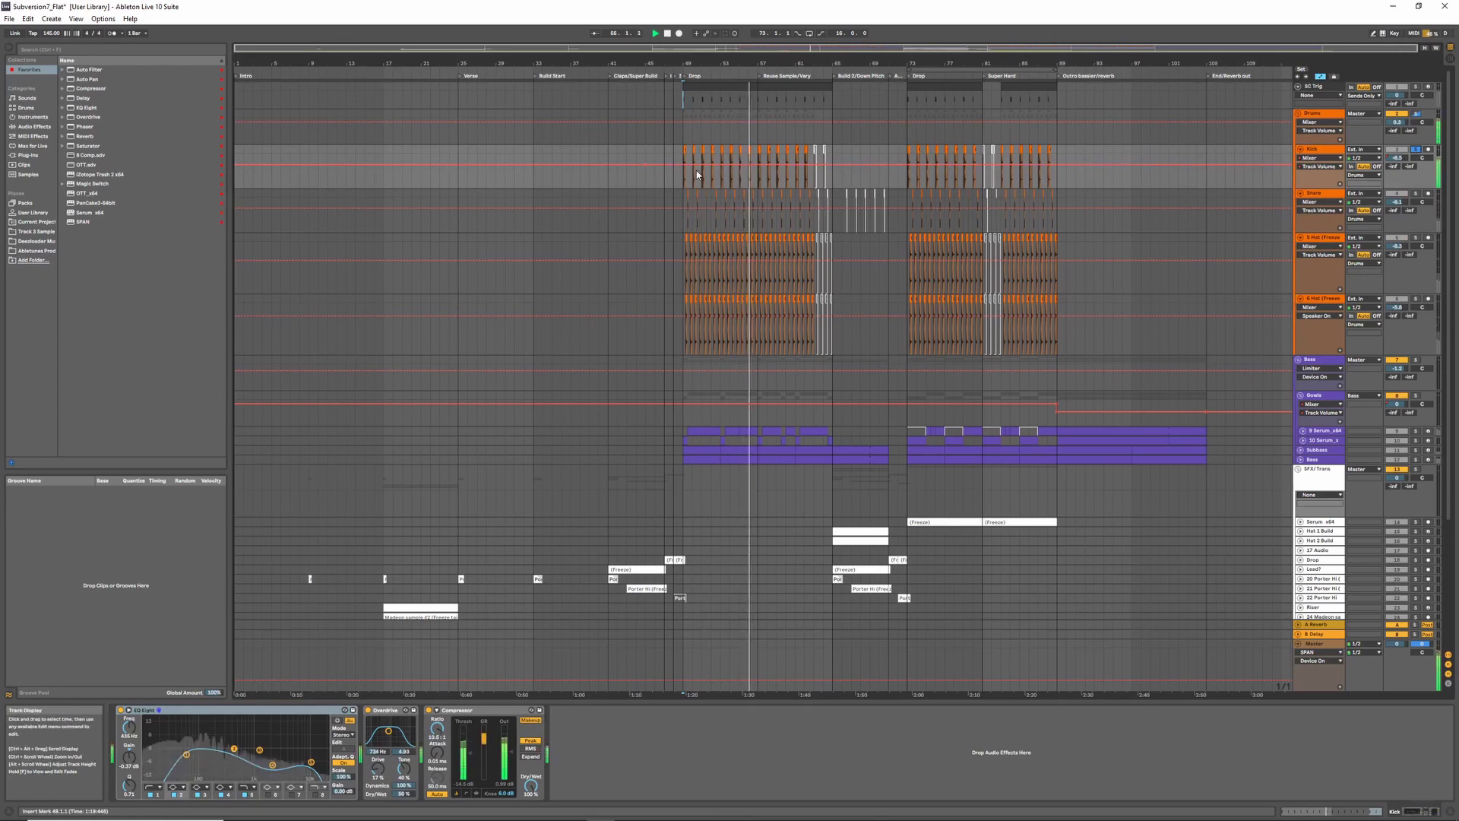
pyautogui.scroll(-5, 1086, 365)
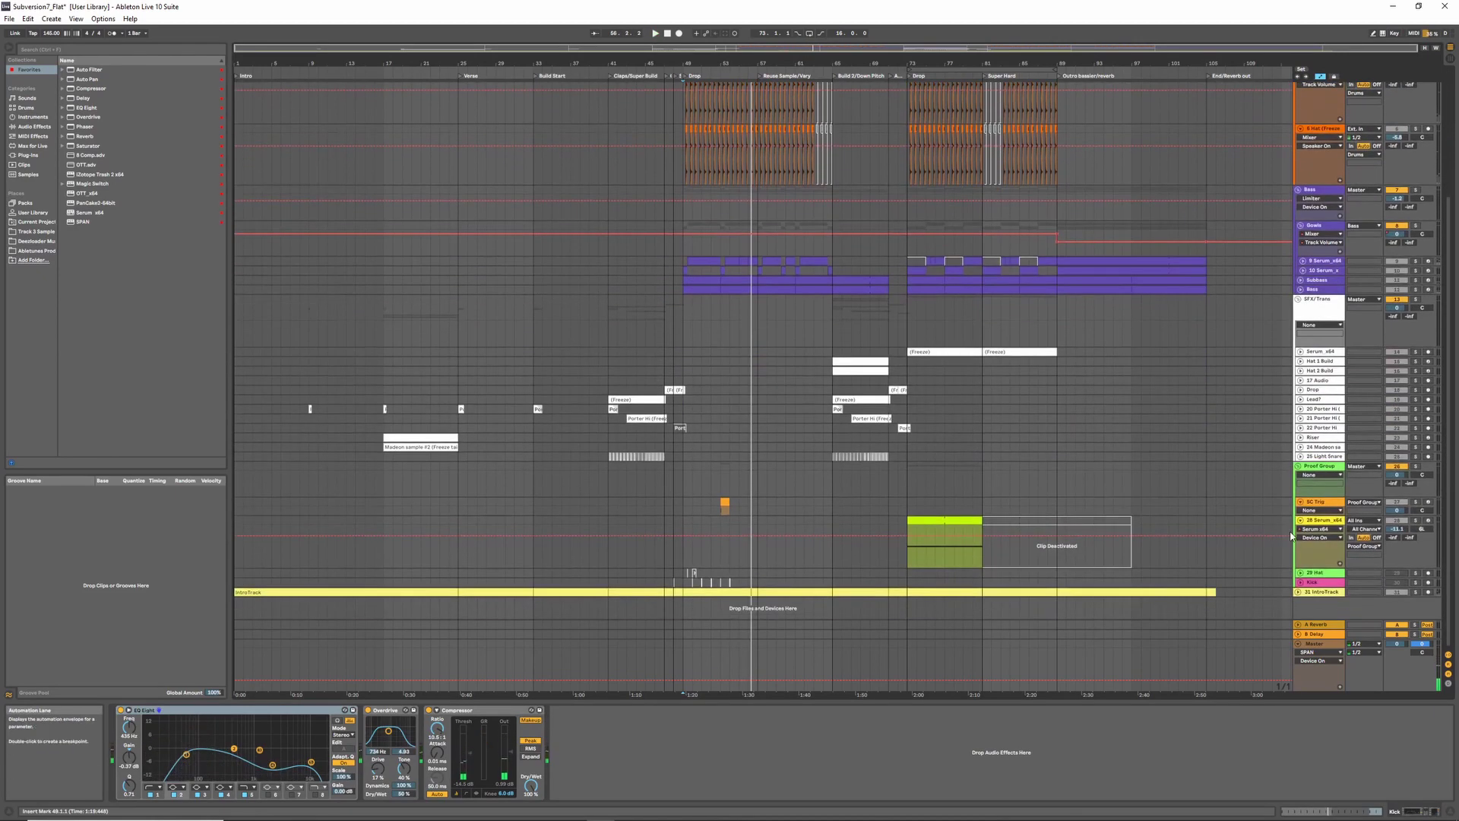
pyautogui.click(1297, 466)
pyautogui.click(1298, 466)
pyautogui.click(700, 575)
pyautogui.press('space')
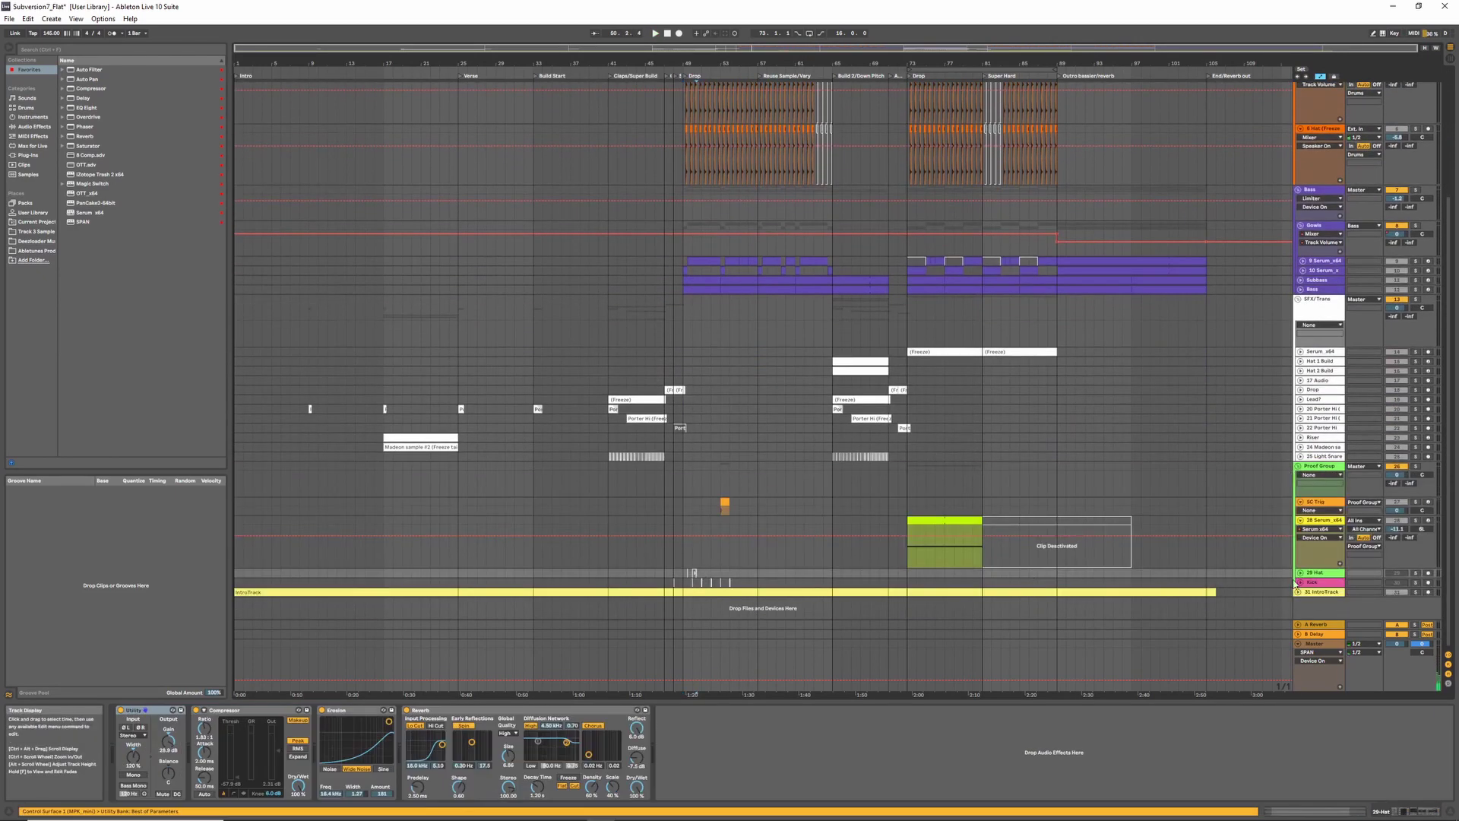
# - Show the devices of the separate Kick track near the Hat and view its EffectRack plug-in, then close it
pyautogui.click(1312, 583)
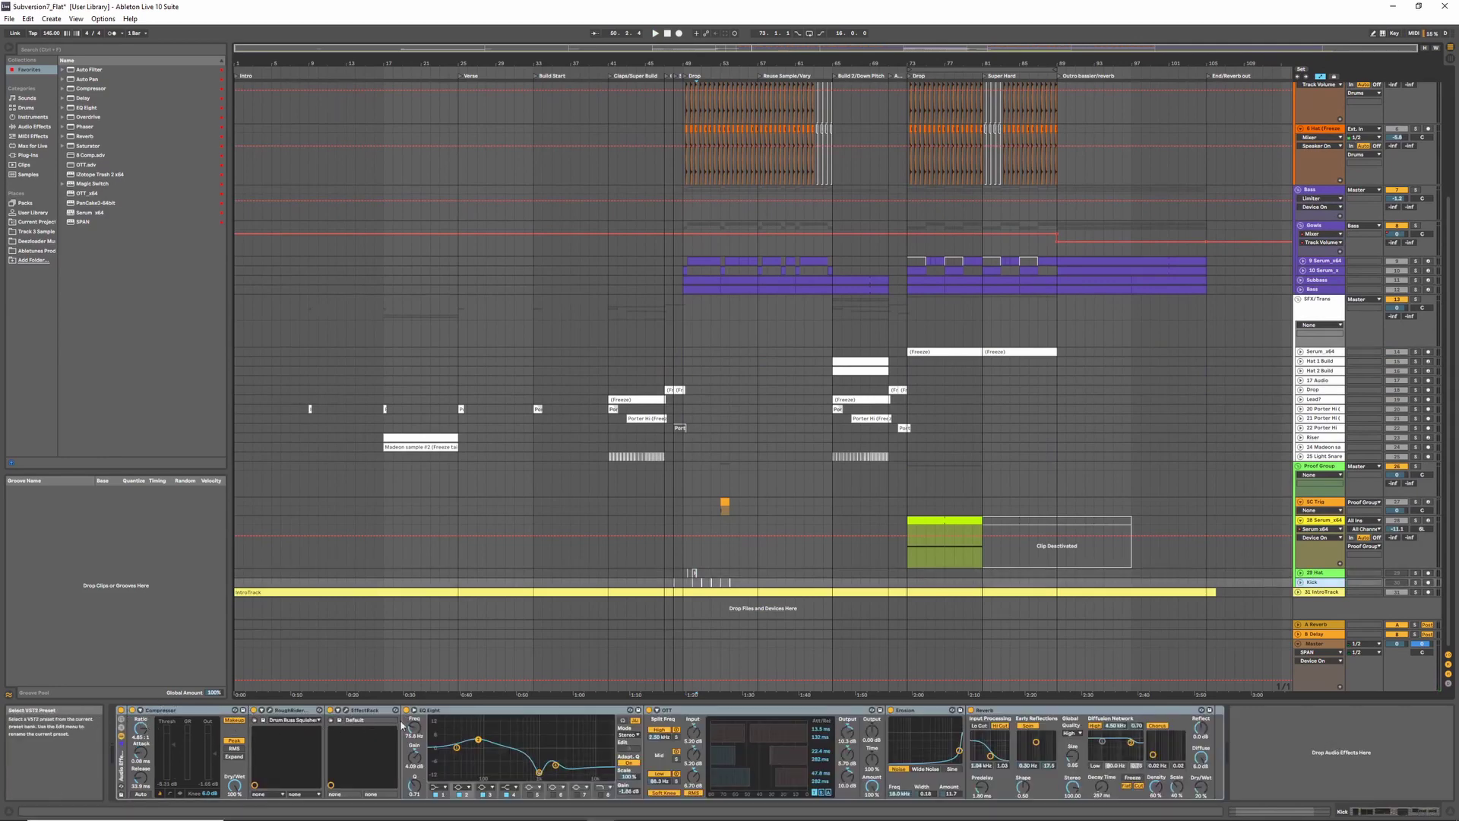
pyautogui.click(345, 709)
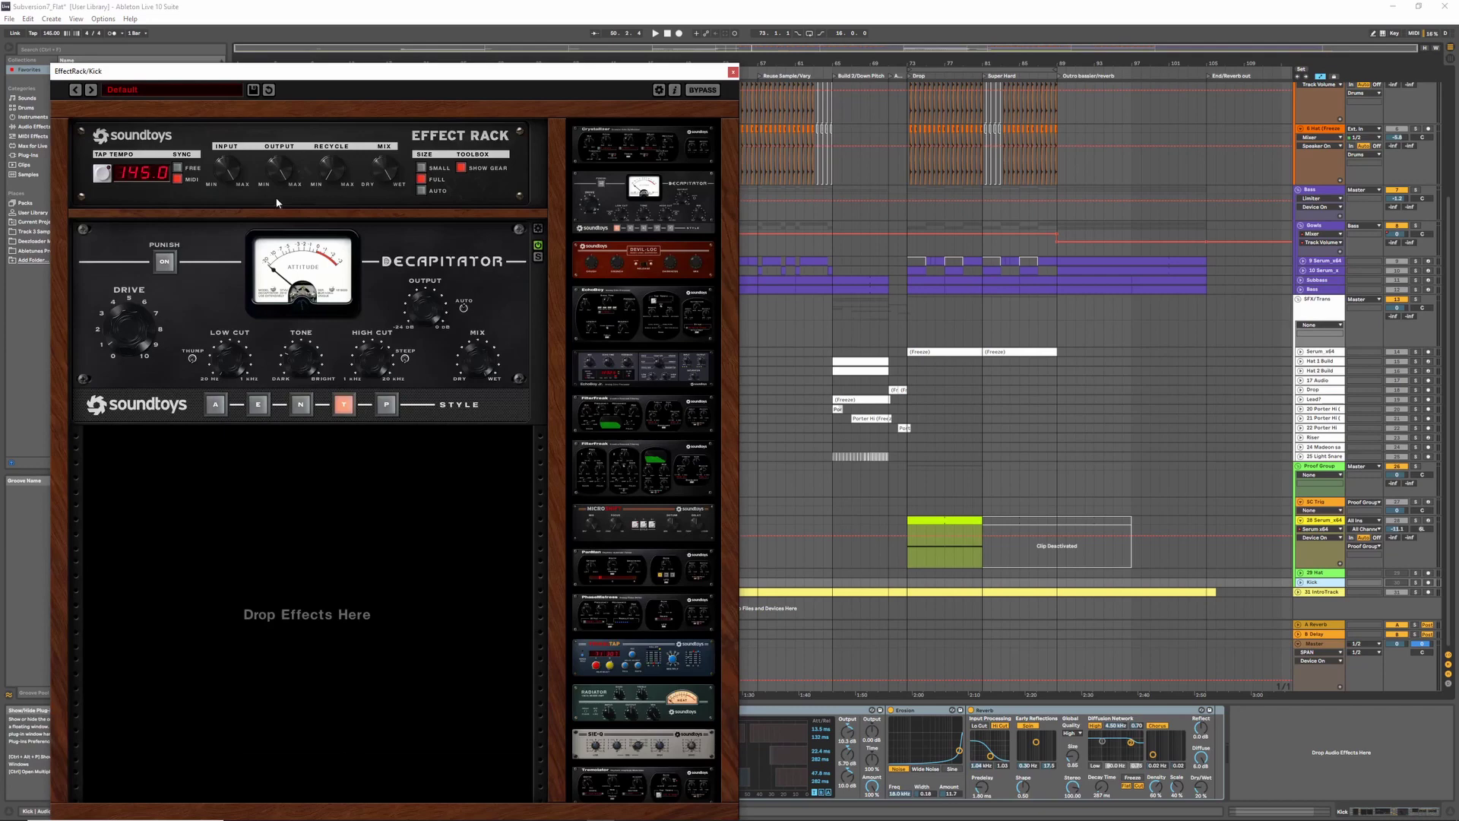
pyautogui.click(731, 73)
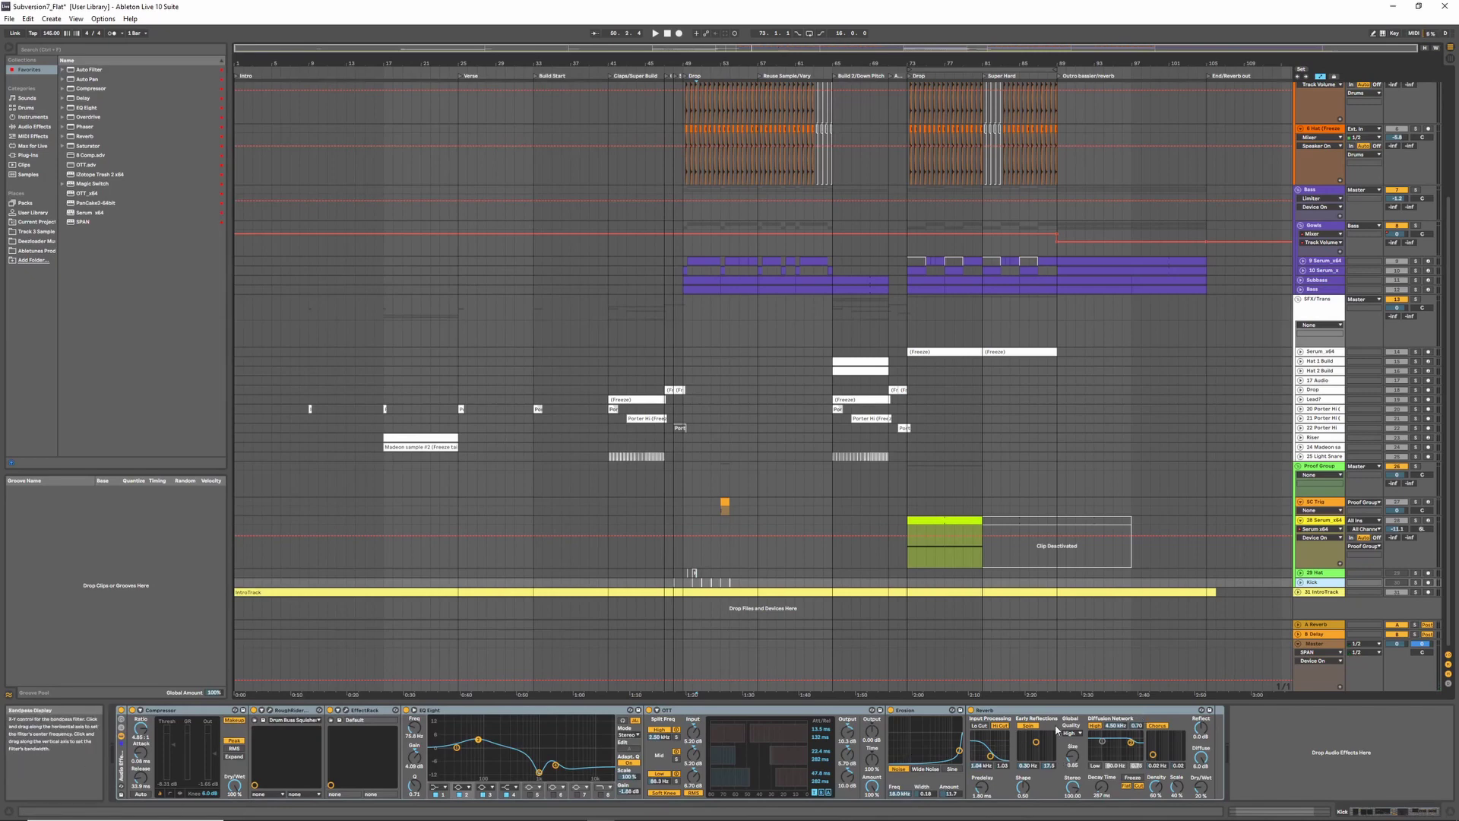
# - Inspect the devices on the Snare and both frozen Hat tracks in the Drums group, playing the hats in solo
pyautogui.scroll(5, 1311, 344)
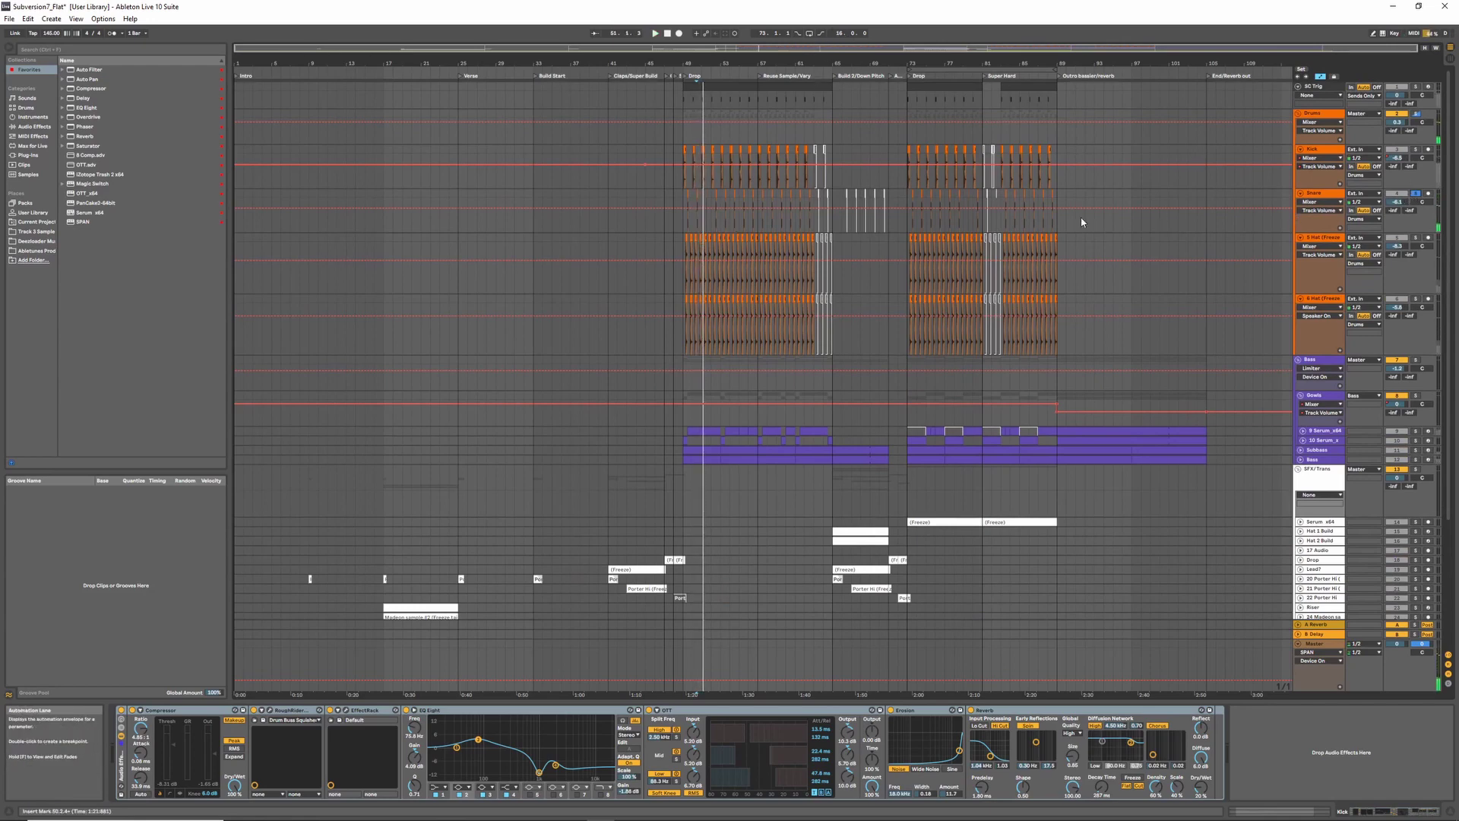
pyautogui.click(1316, 194)
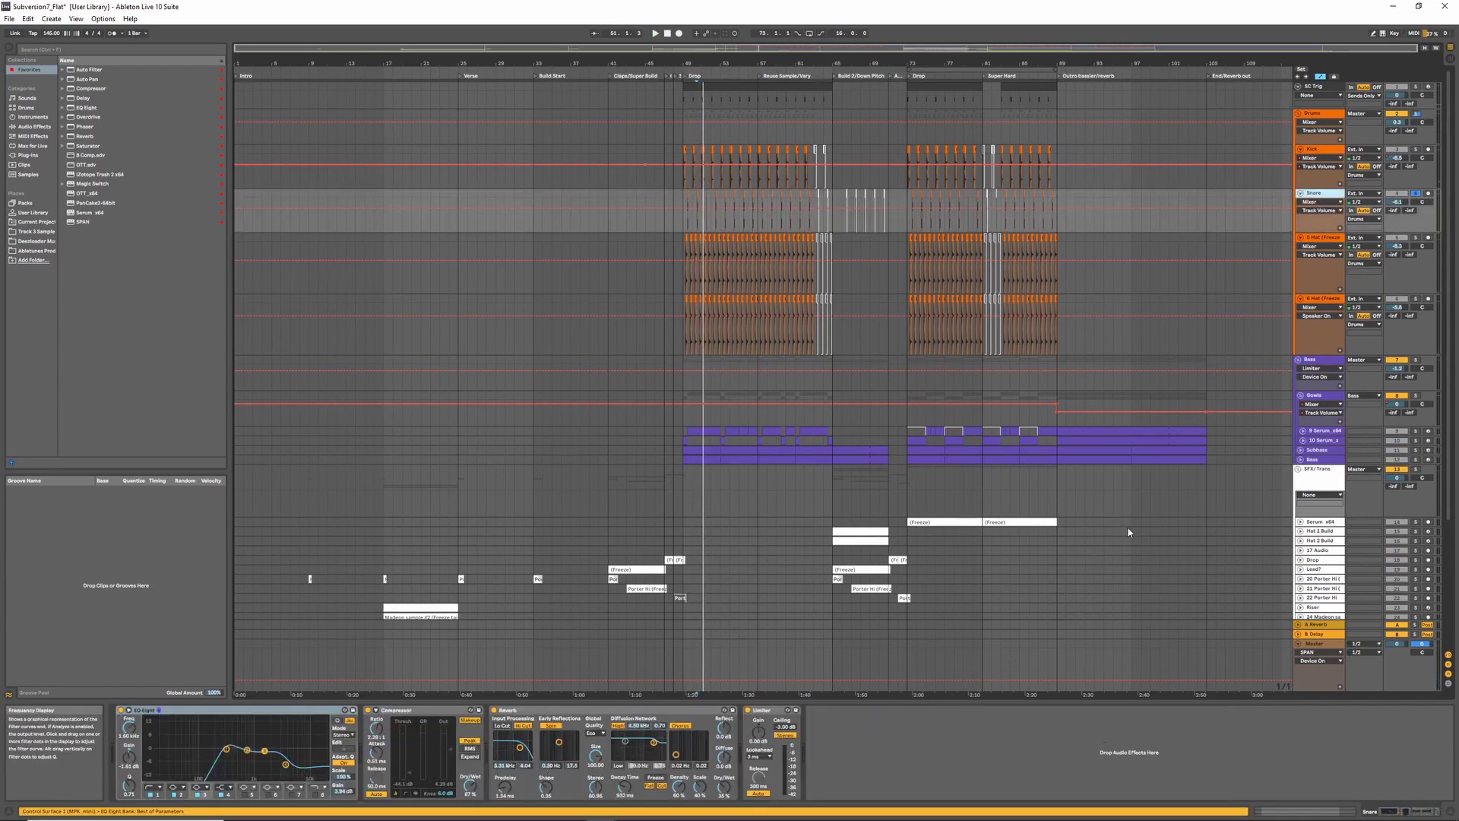
pyautogui.click(1415, 238)
pyautogui.press('space')
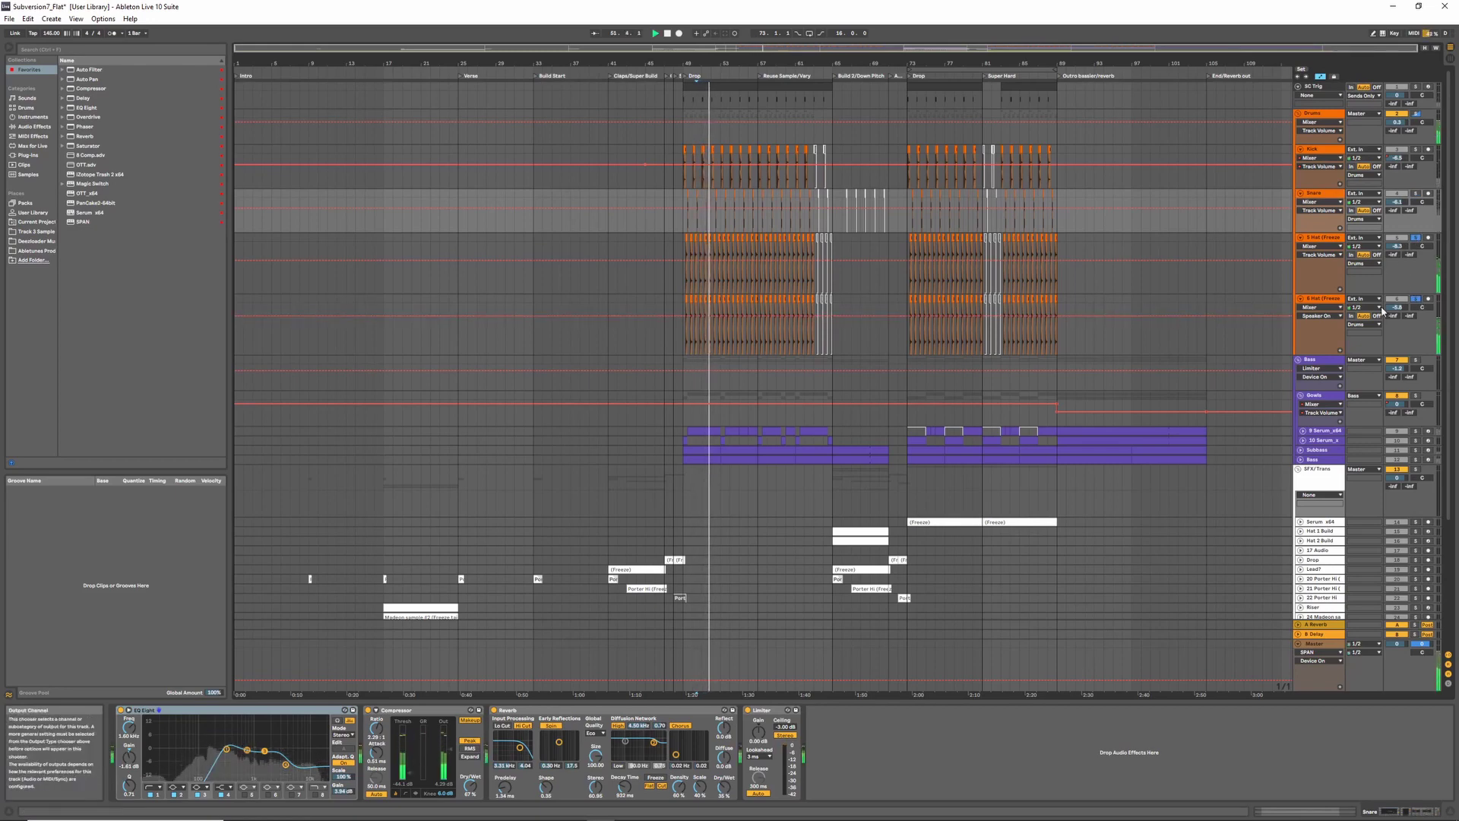
pyautogui.click(1323, 297)
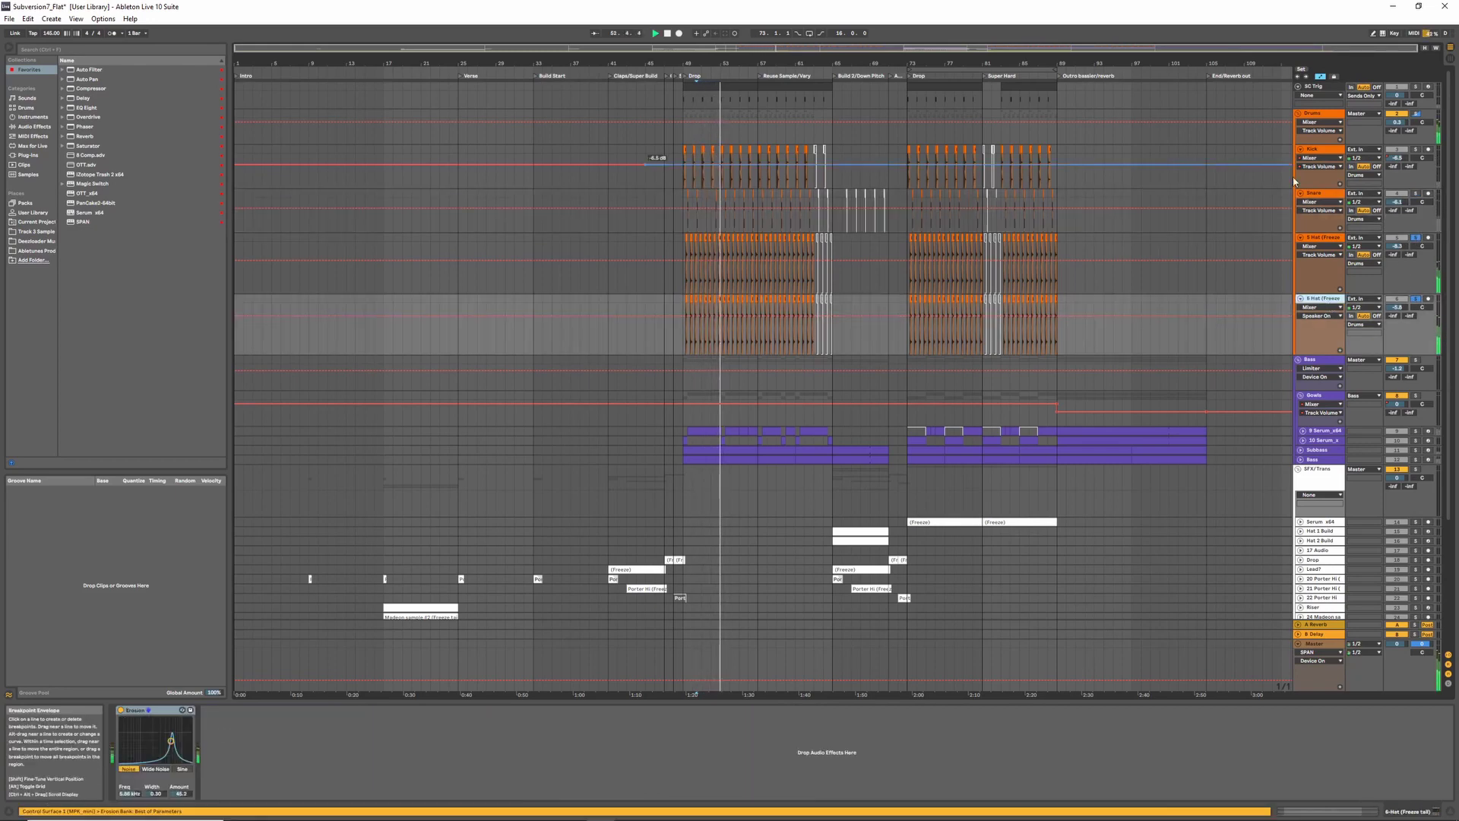
pyautogui.press('Up')
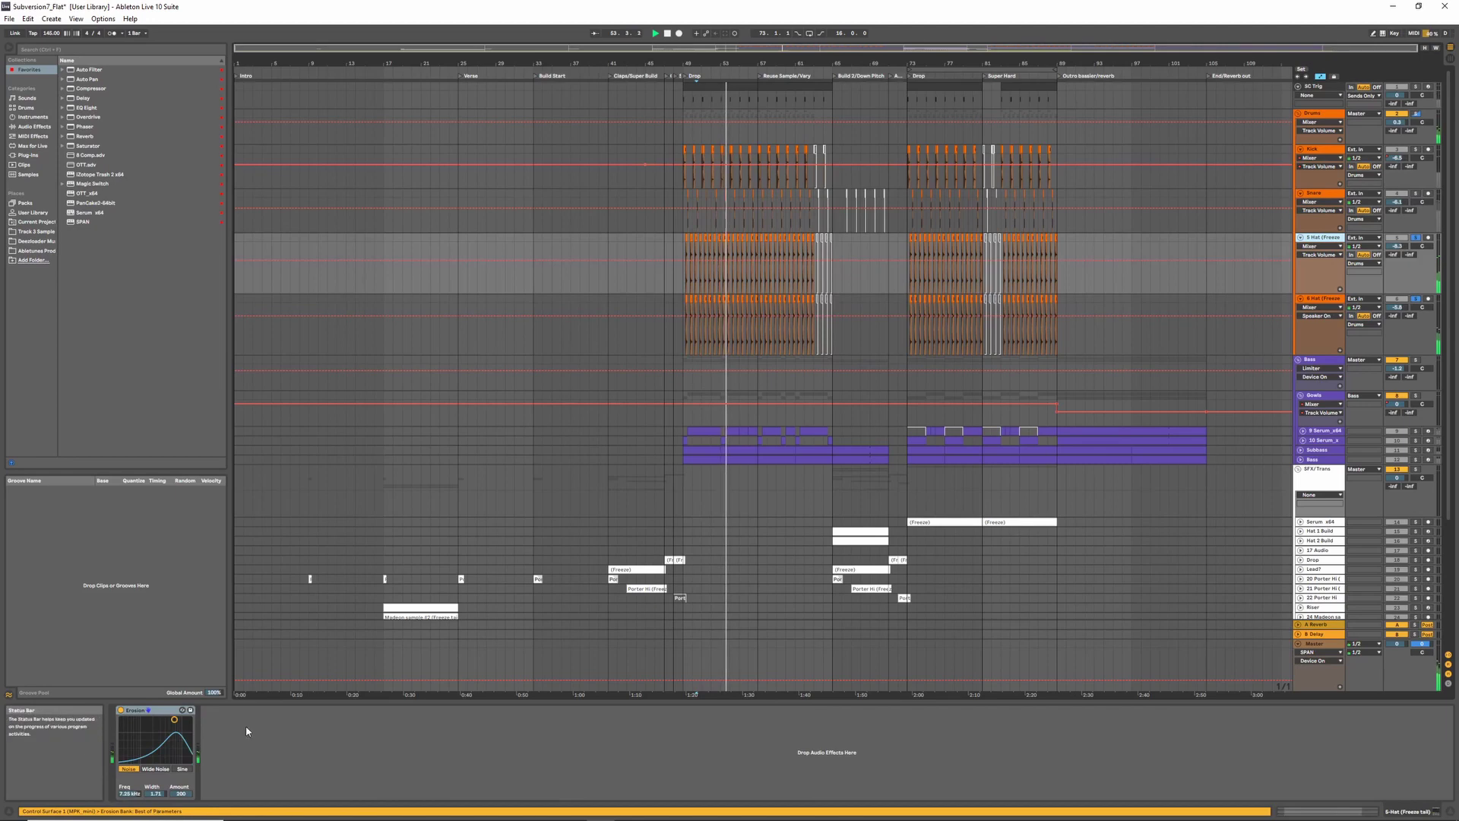
# - Inspect the sidechain Compressor on the Bass group and the Operator on the SC Trig track that feeds it
pyautogui.click(1314, 362)
pyautogui.scroll(-2, 808, 625)
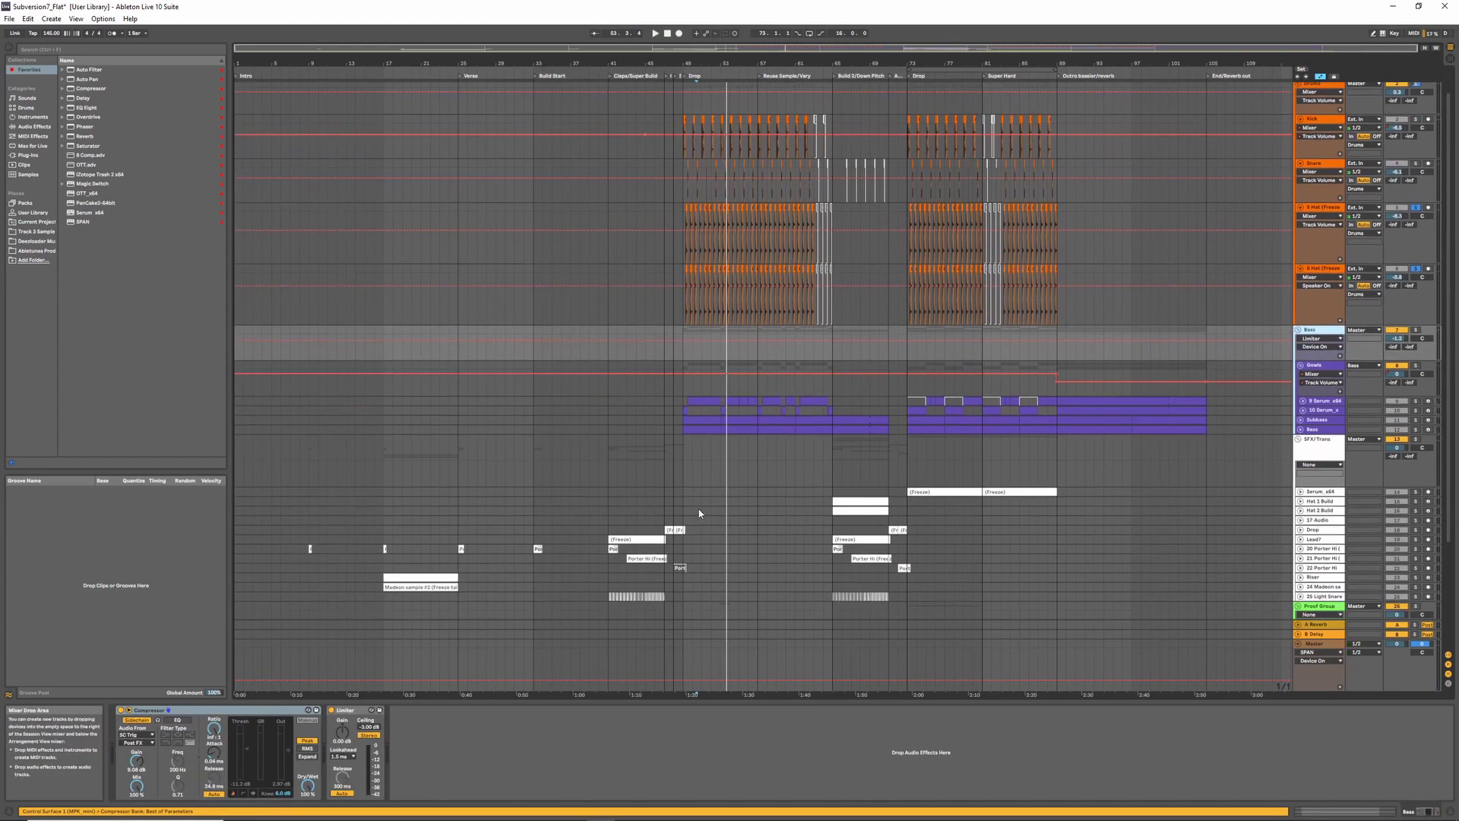
pyautogui.scroll(2, 570, 325)
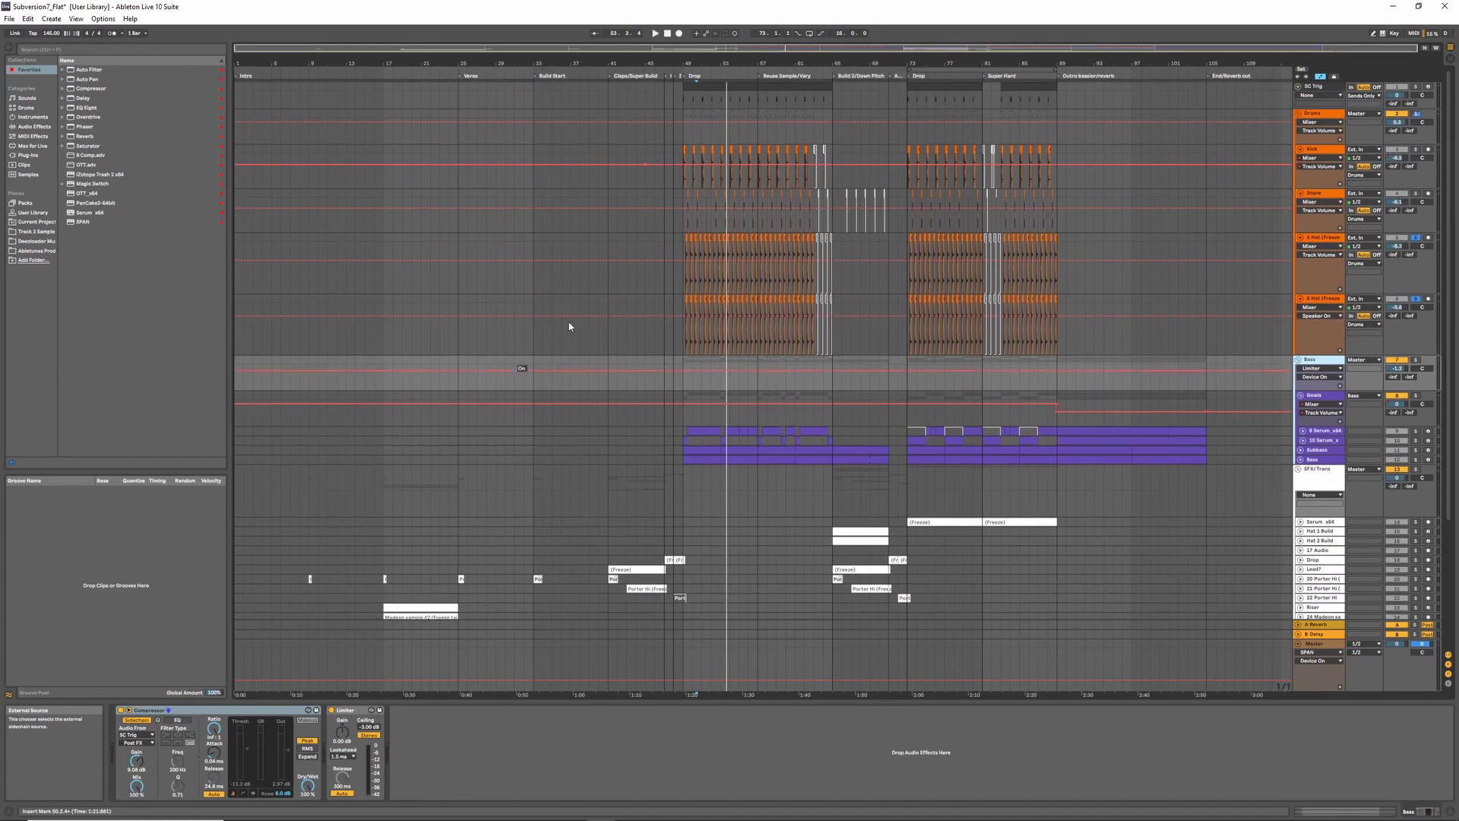
pyautogui.scroll(-1, 1308, 95)
pyautogui.scroll(1, 1309, 95)
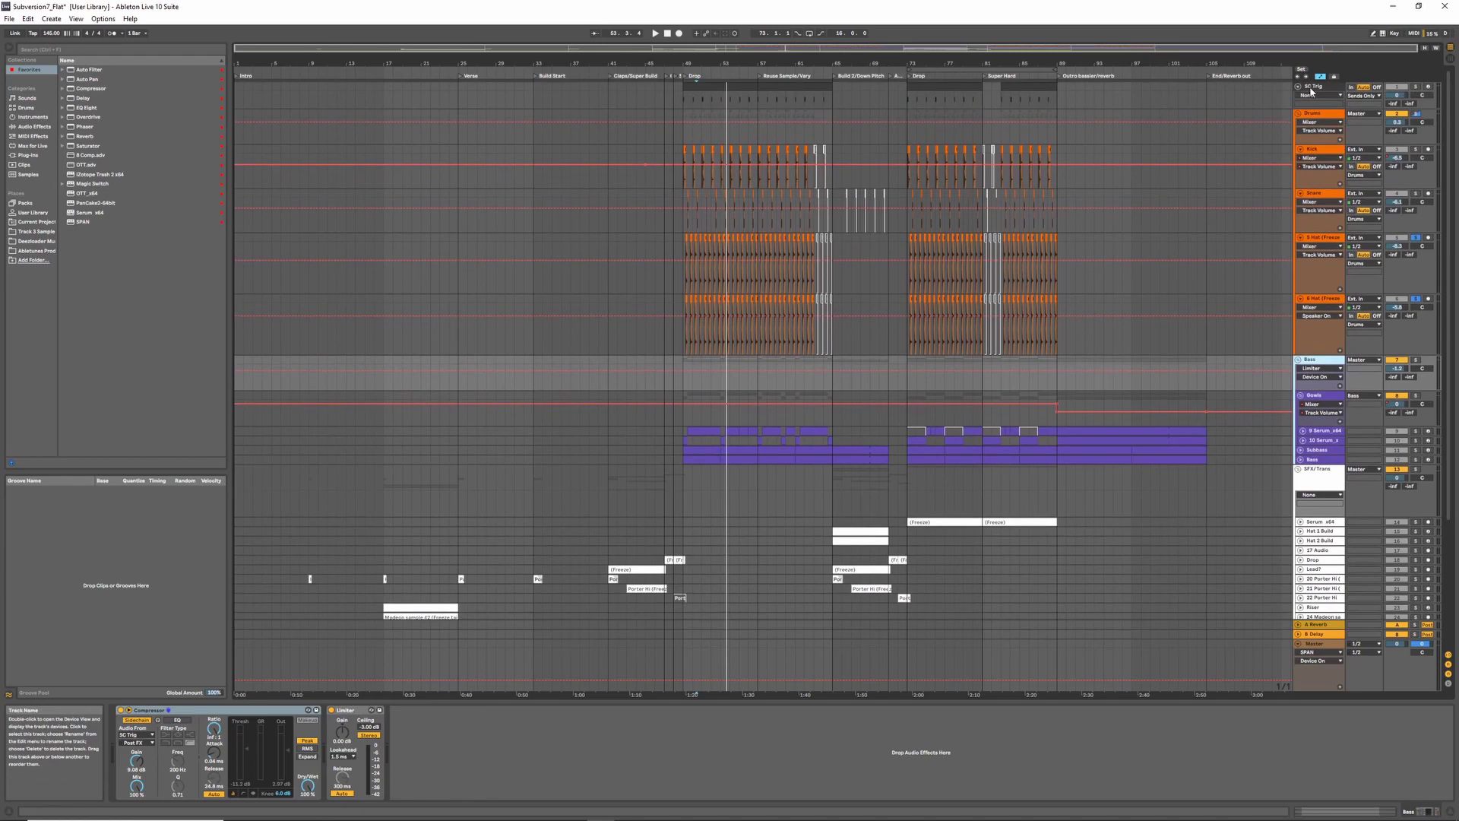
pyautogui.click(1309, 88)
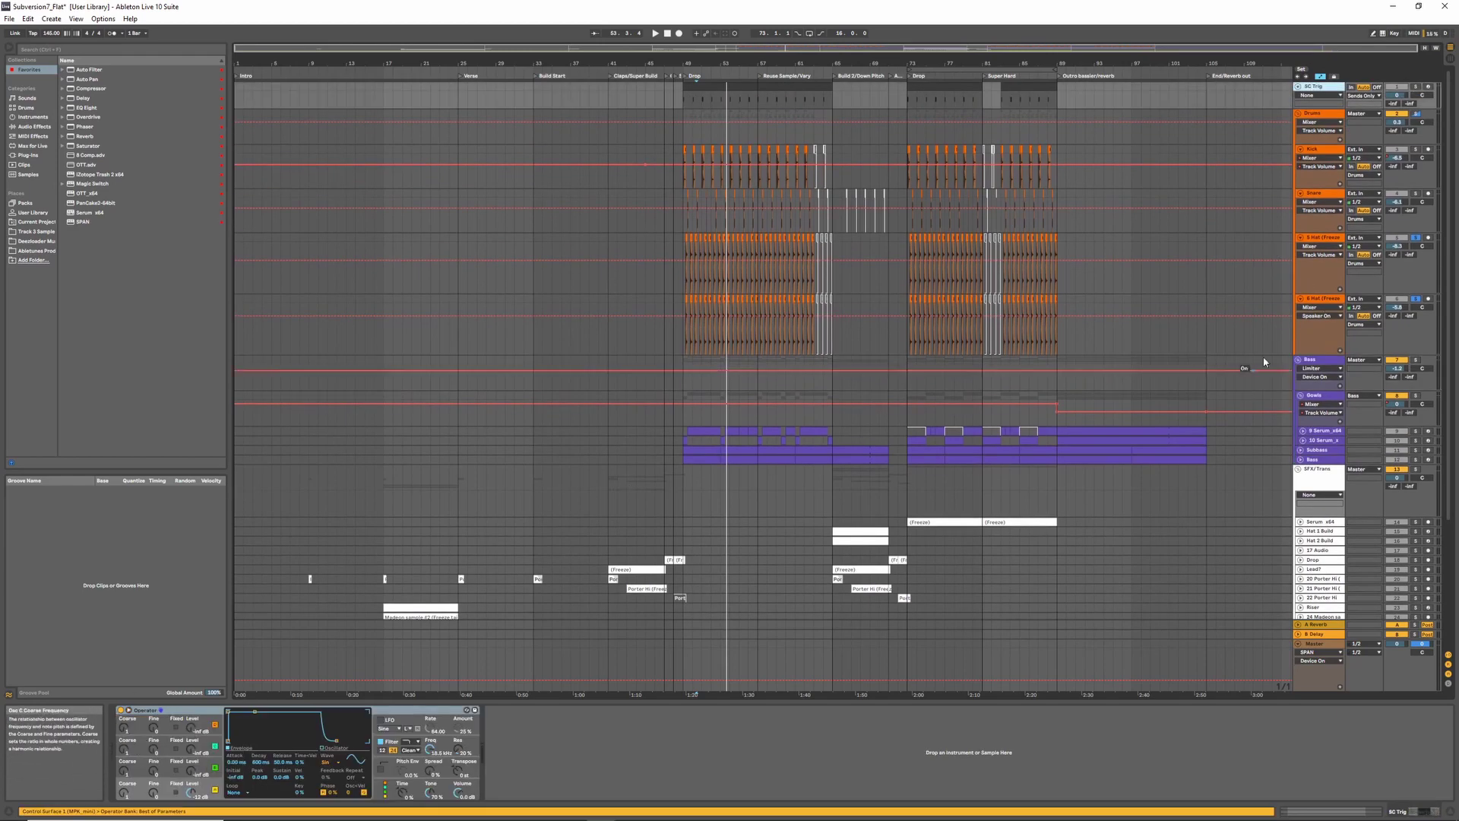
pyautogui.scroll(-1, 1265, 362)
pyautogui.click(1316, 346)
pyautogui.scroll(-1, 1315, 346)
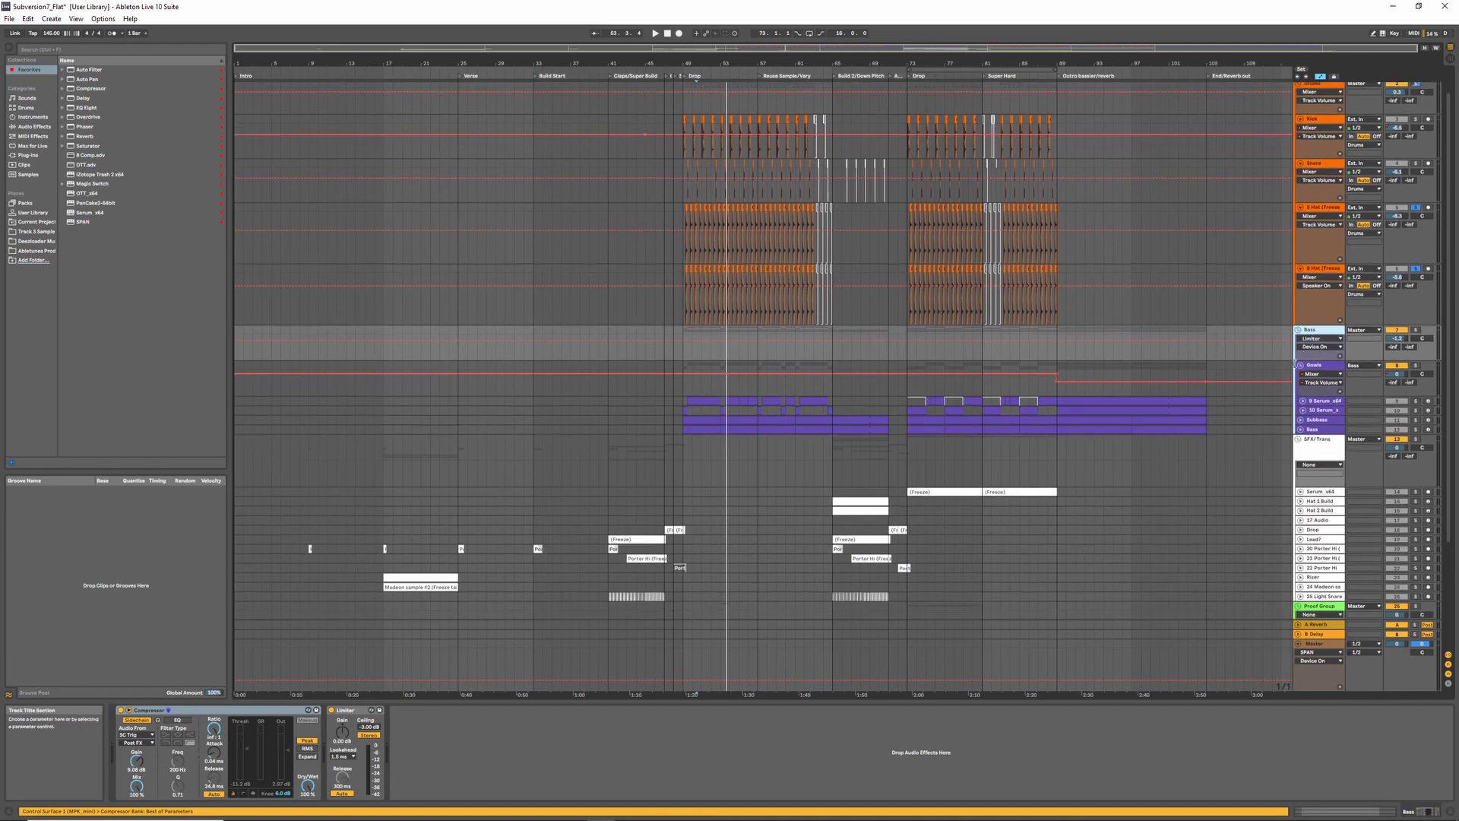
# - Unfold the 9-Serum track in the Bass group, play it in solo, and select its first clip in the drop
pyautogui.click(1303, 399)
pyautogui.scroll(-3, 1270, 413)
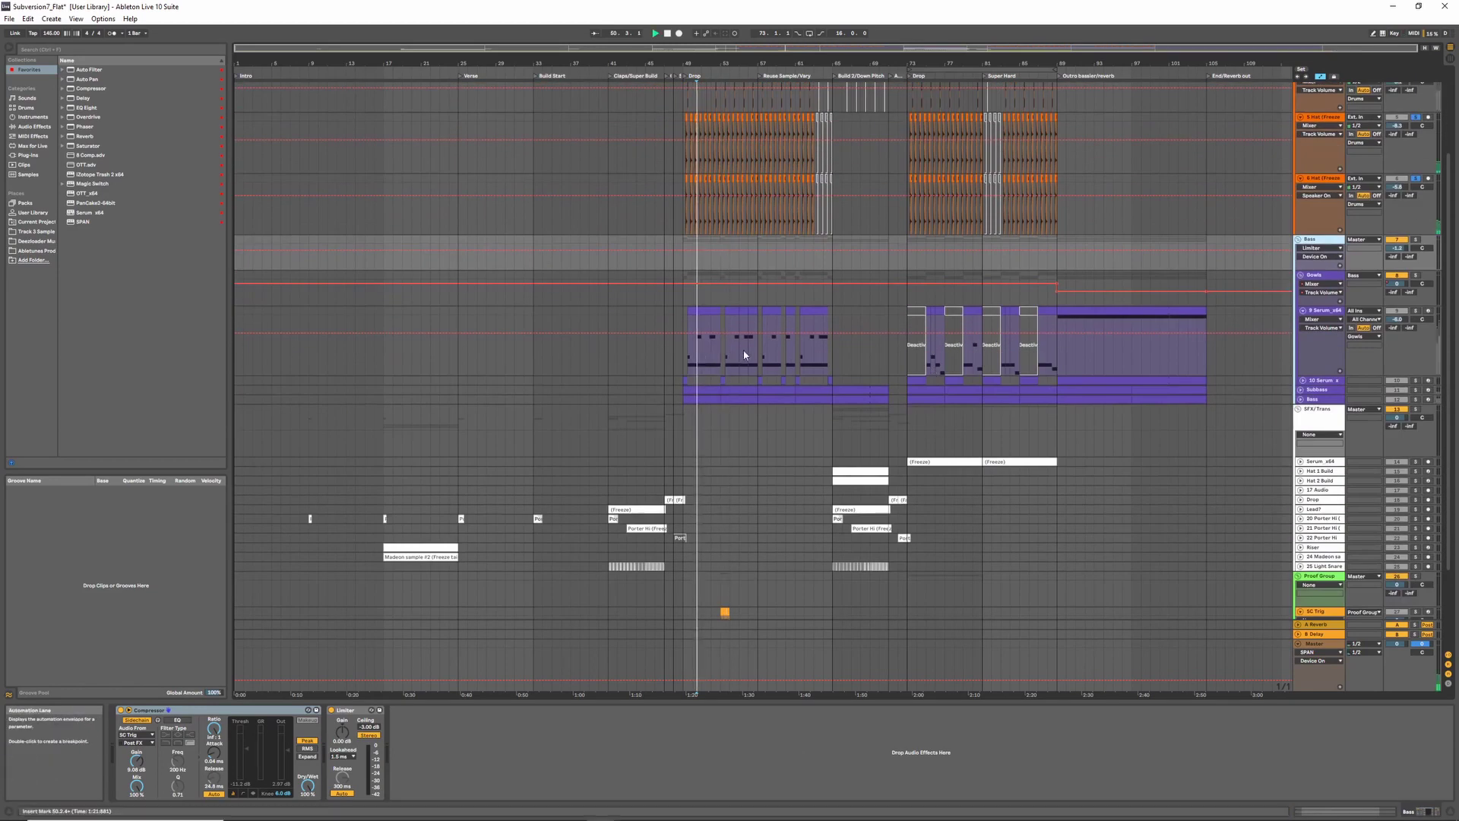
pyautogui.press('space')
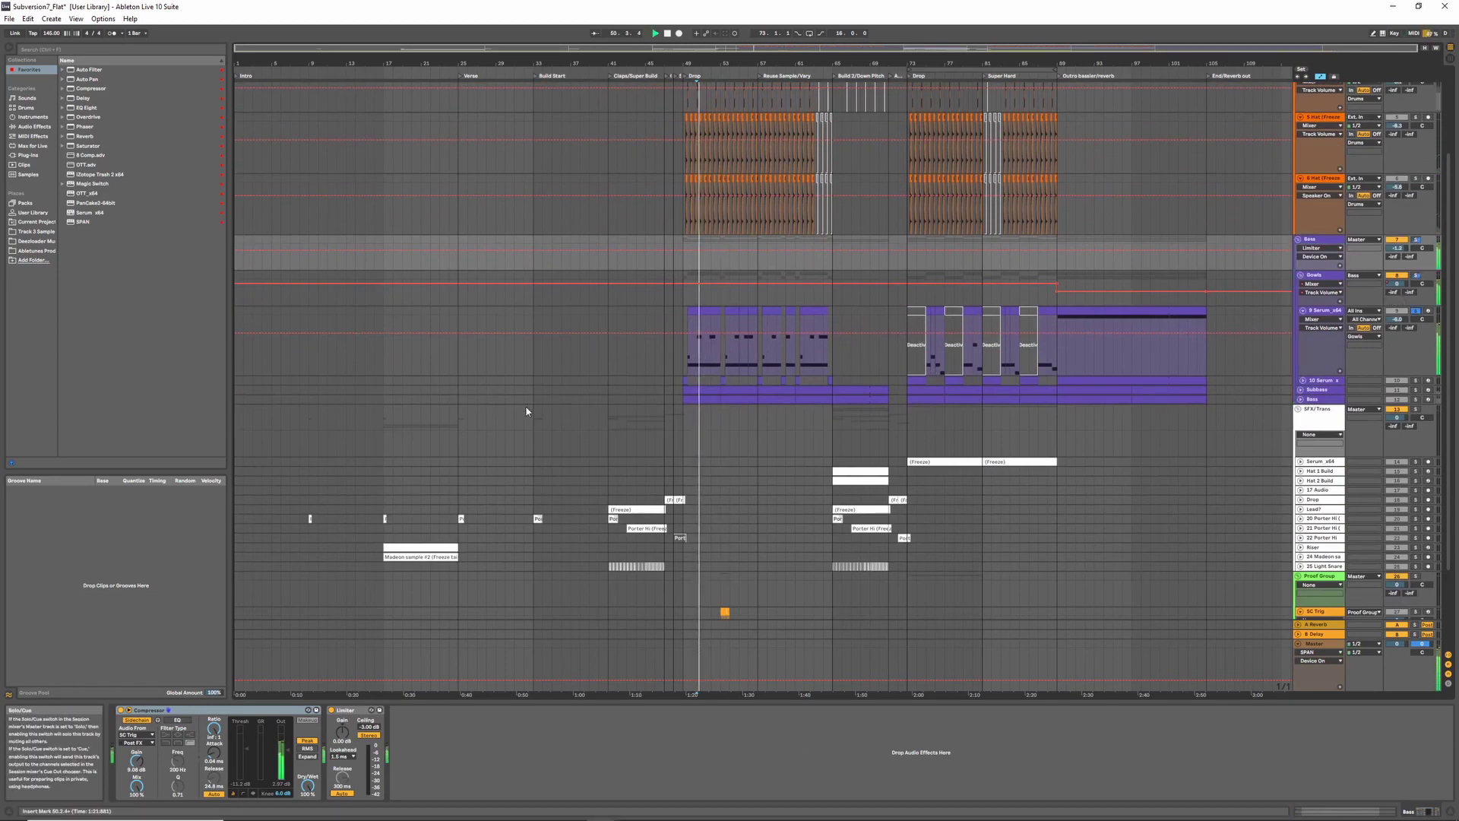
pyautogui.click(705, 308)
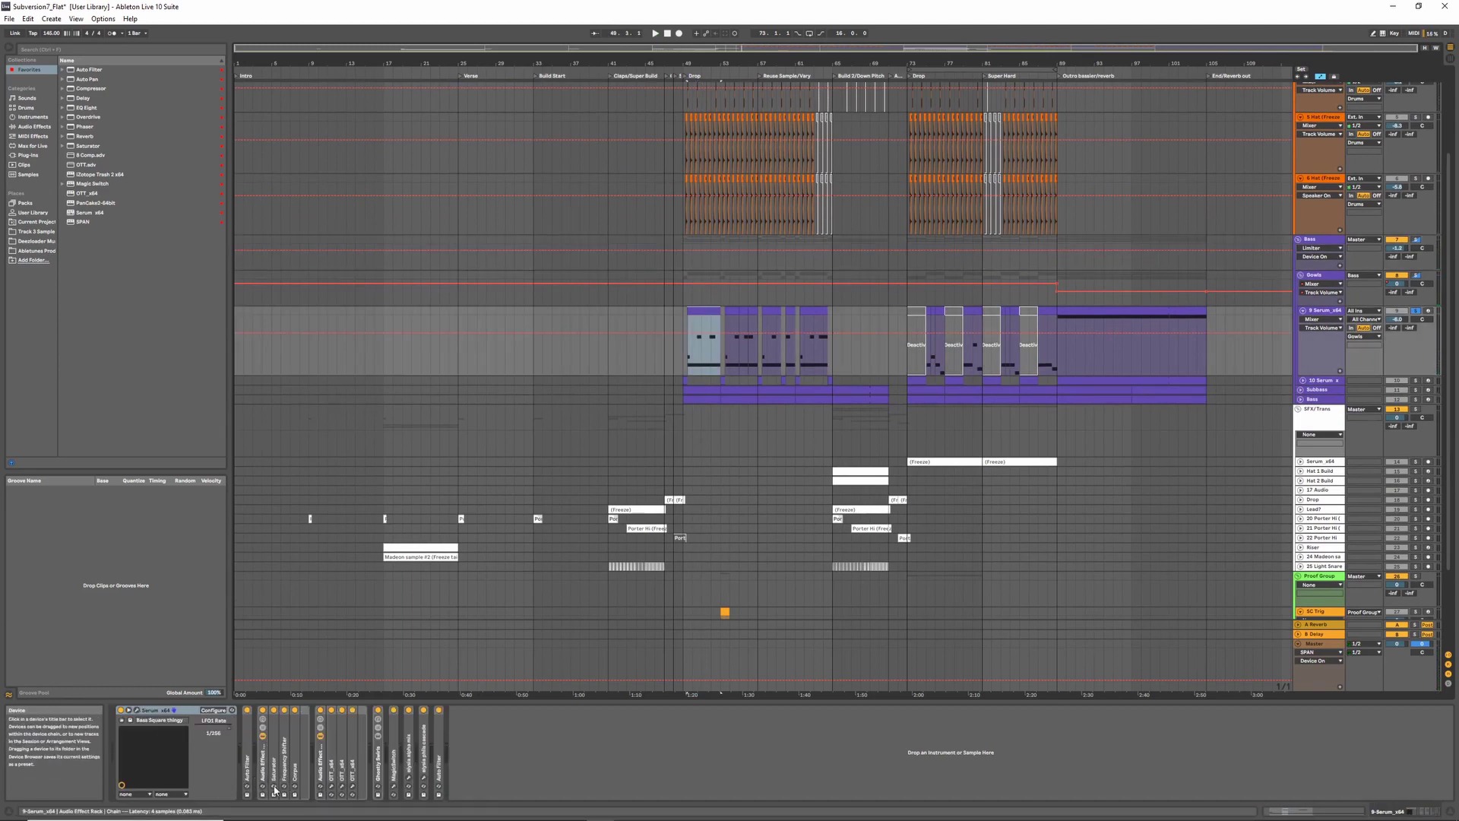
# - Expand the Ghostly Swirls effect rack on the 9-Serum track to view its macros and chains, then collapse it
pyautogui.doubleClick(379, 776)
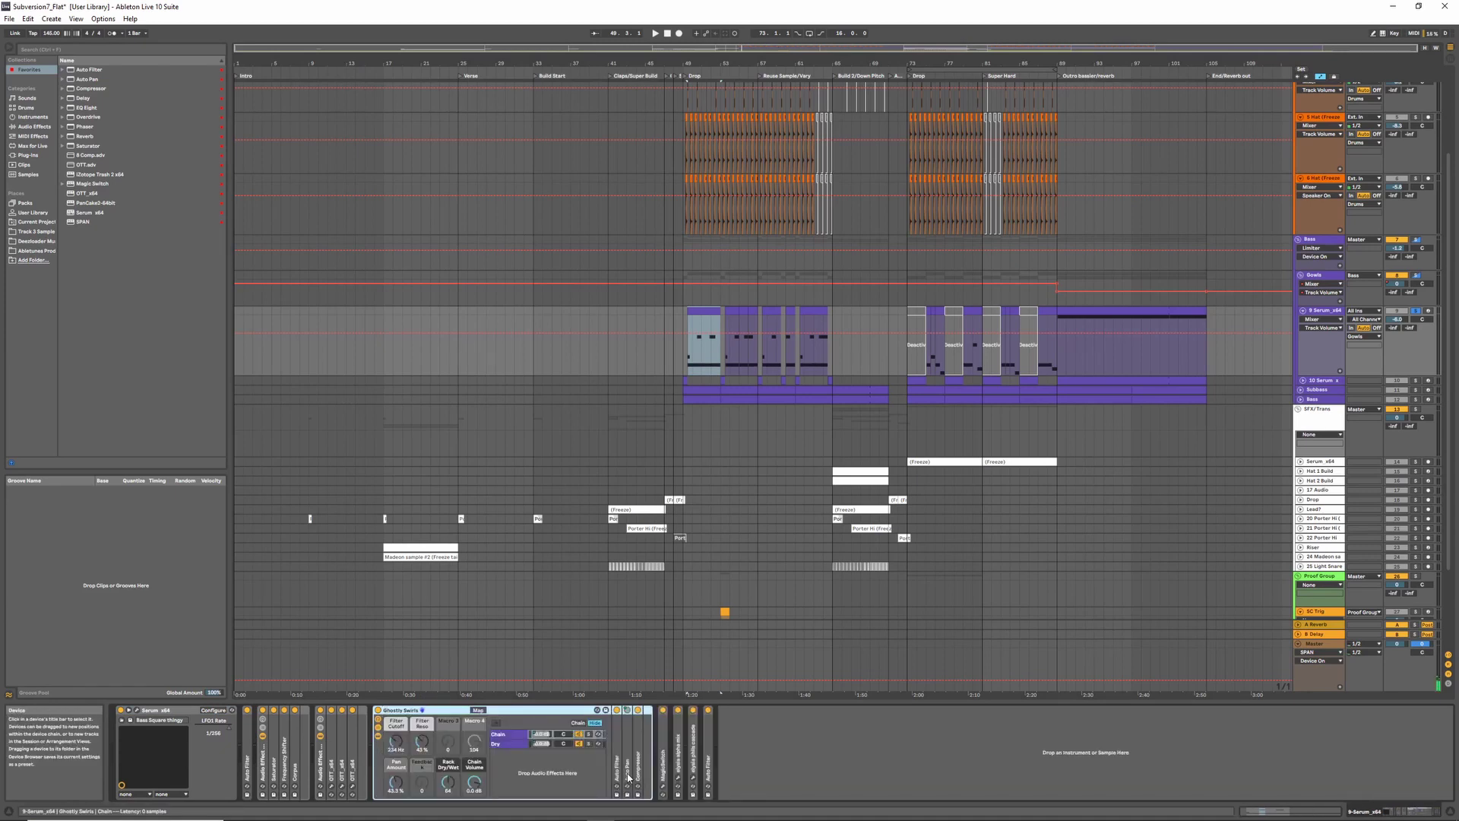
pyautogui.click(515, 734)
pyautogui.click(547, 711)
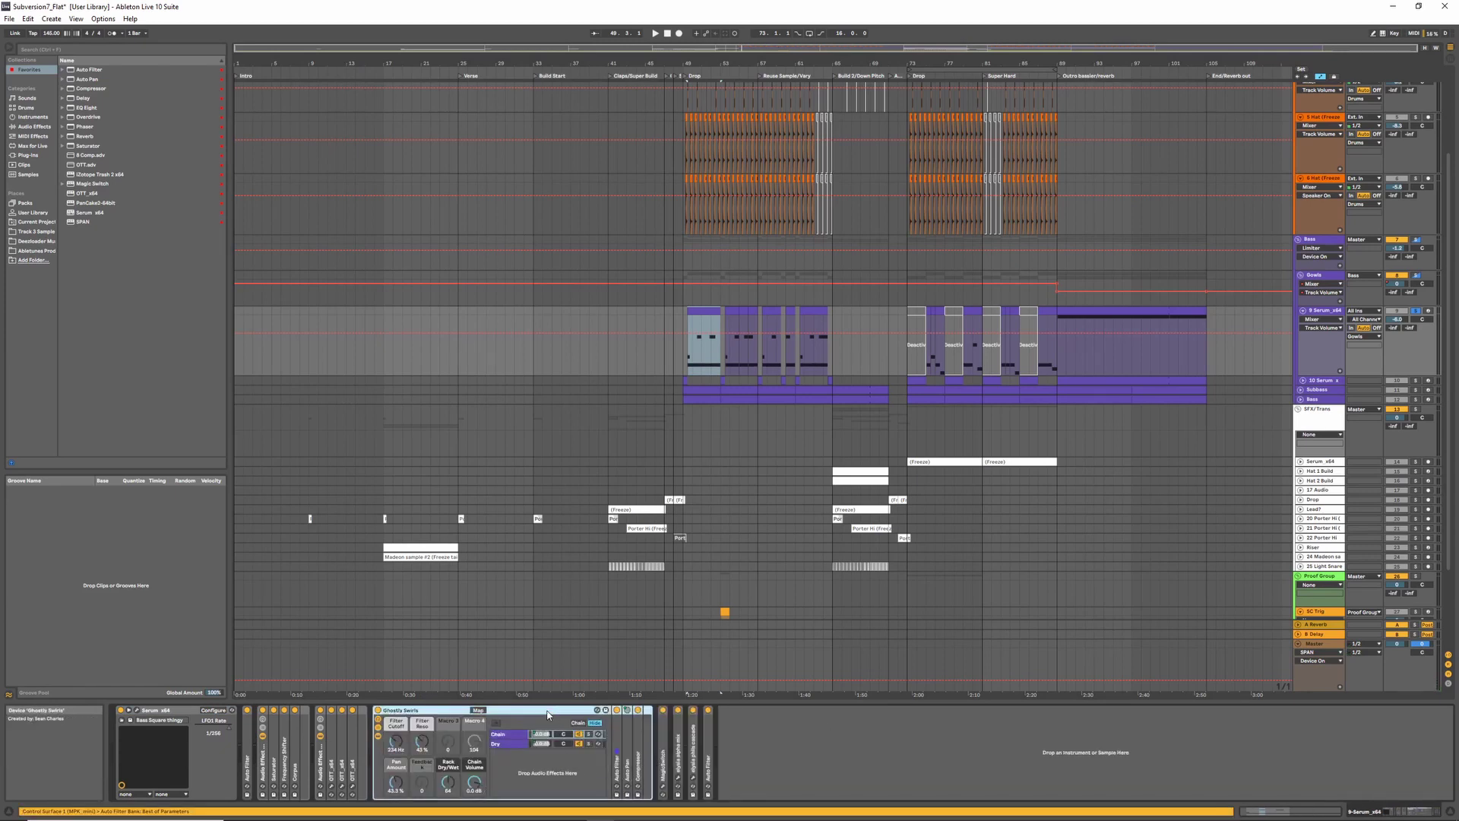
pyautogui.doubleClick(547, 715)
# - Unfold the elysia phils cascade and elysia alpha mix devices and open both plug-in windows
pyautogui.click(424, 771)
pyautogui.doubleClick(423, 756)
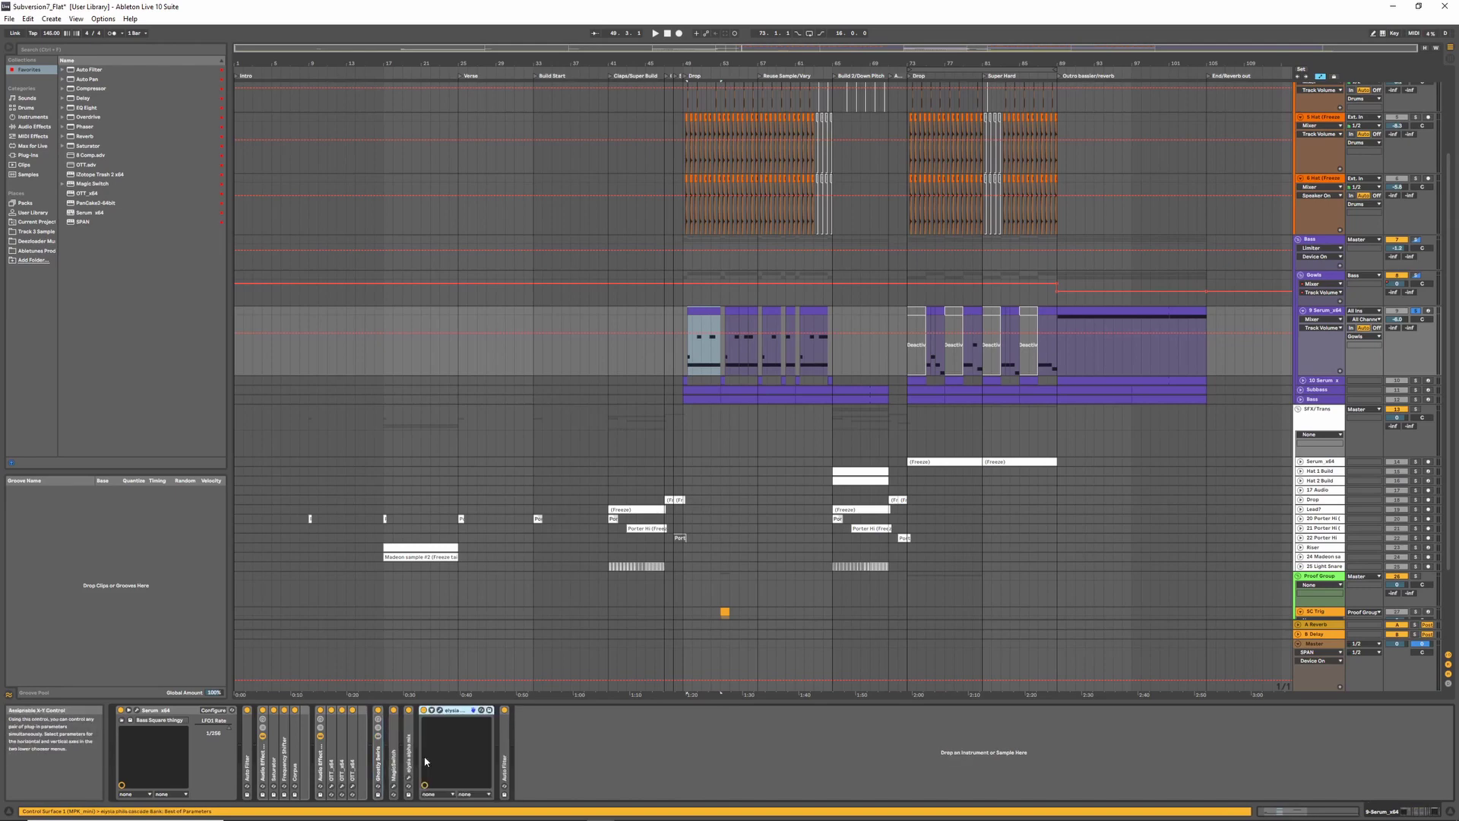
pyautogui.doubleClick(409, 756)
pyautogui.click(499, 710)
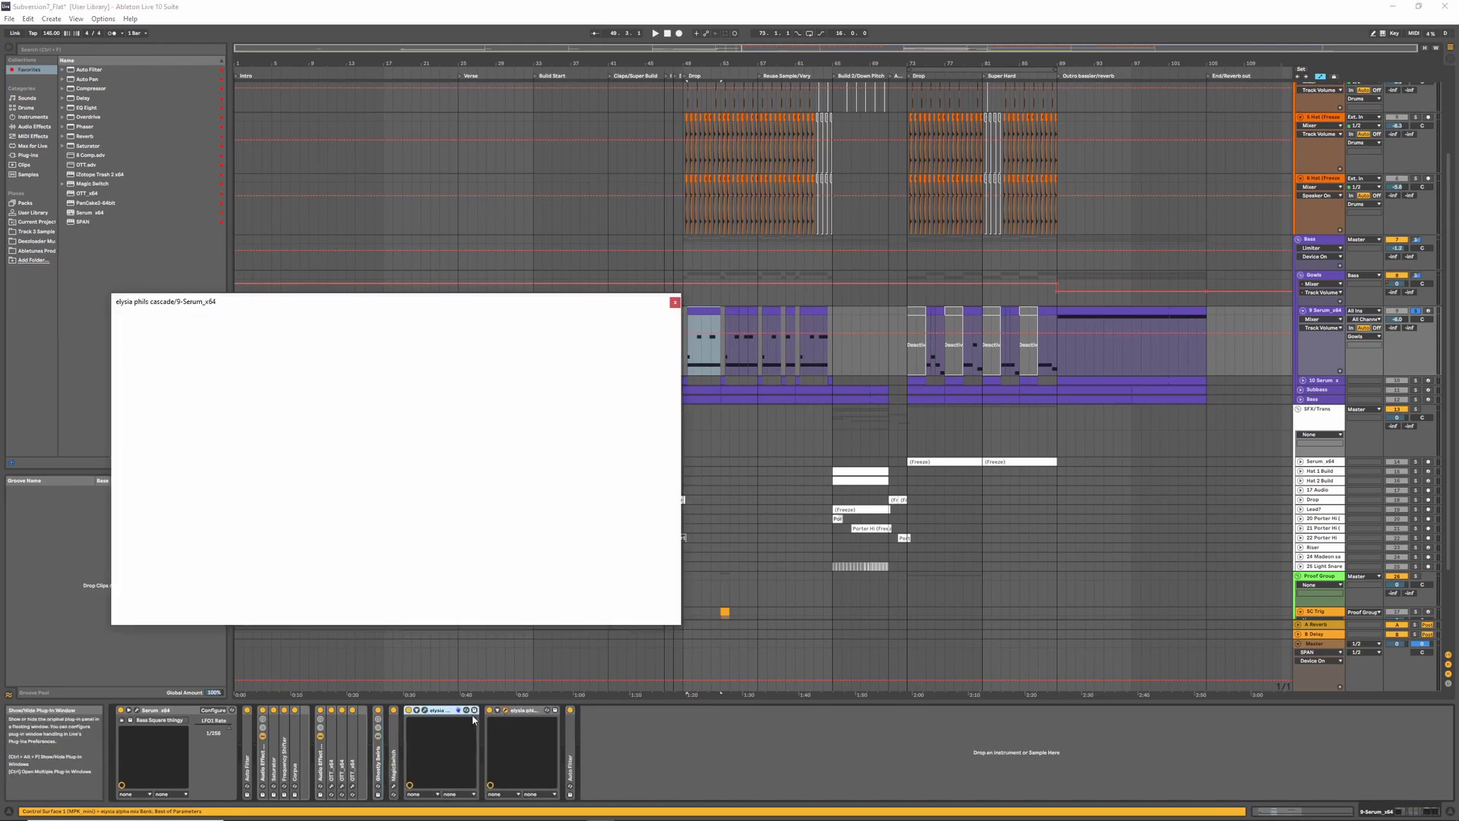
pyautogui.click(416, 710)
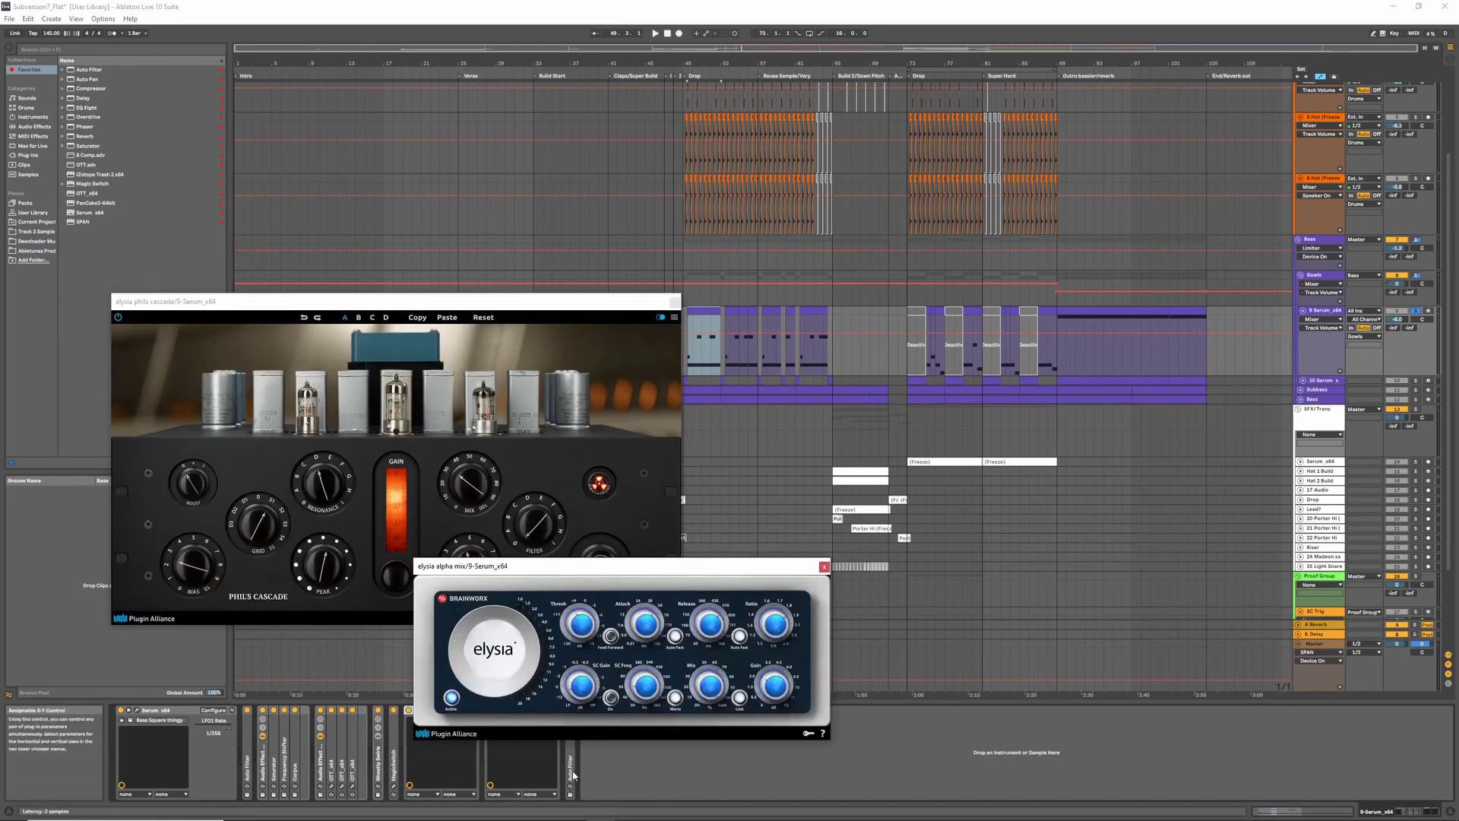
# - Unfold the MagicSwitch device, move the elysia alpha mix window out of the way, and open the MagicSwitch window
pyautogui.click(393, 760)
pyautogui.doubleClick(393, 760)
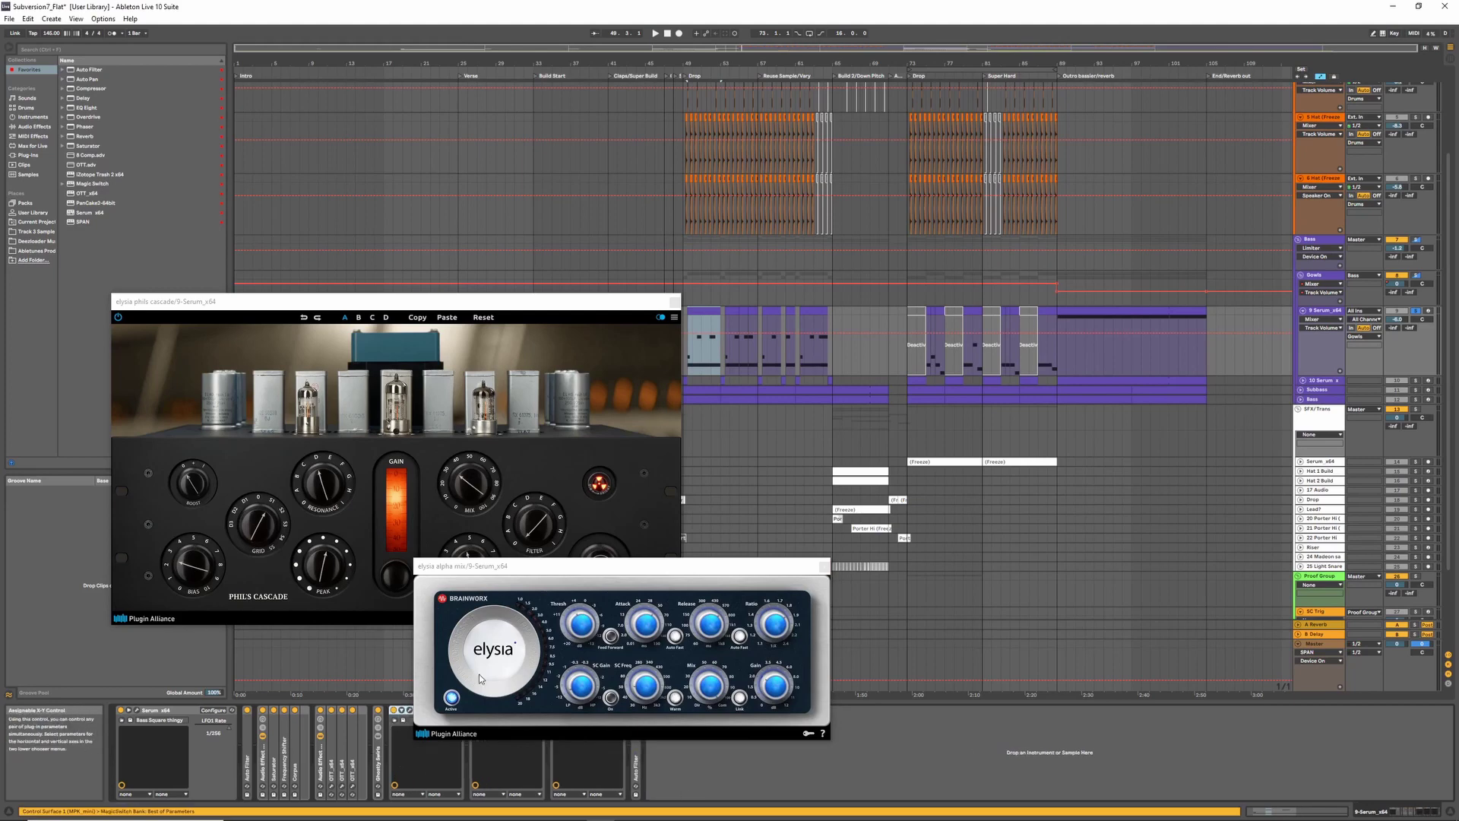
pyautogui.moveTo(592, 563); pyautogui.dragTo(630, 482)
pyautogui.click(408, 709)
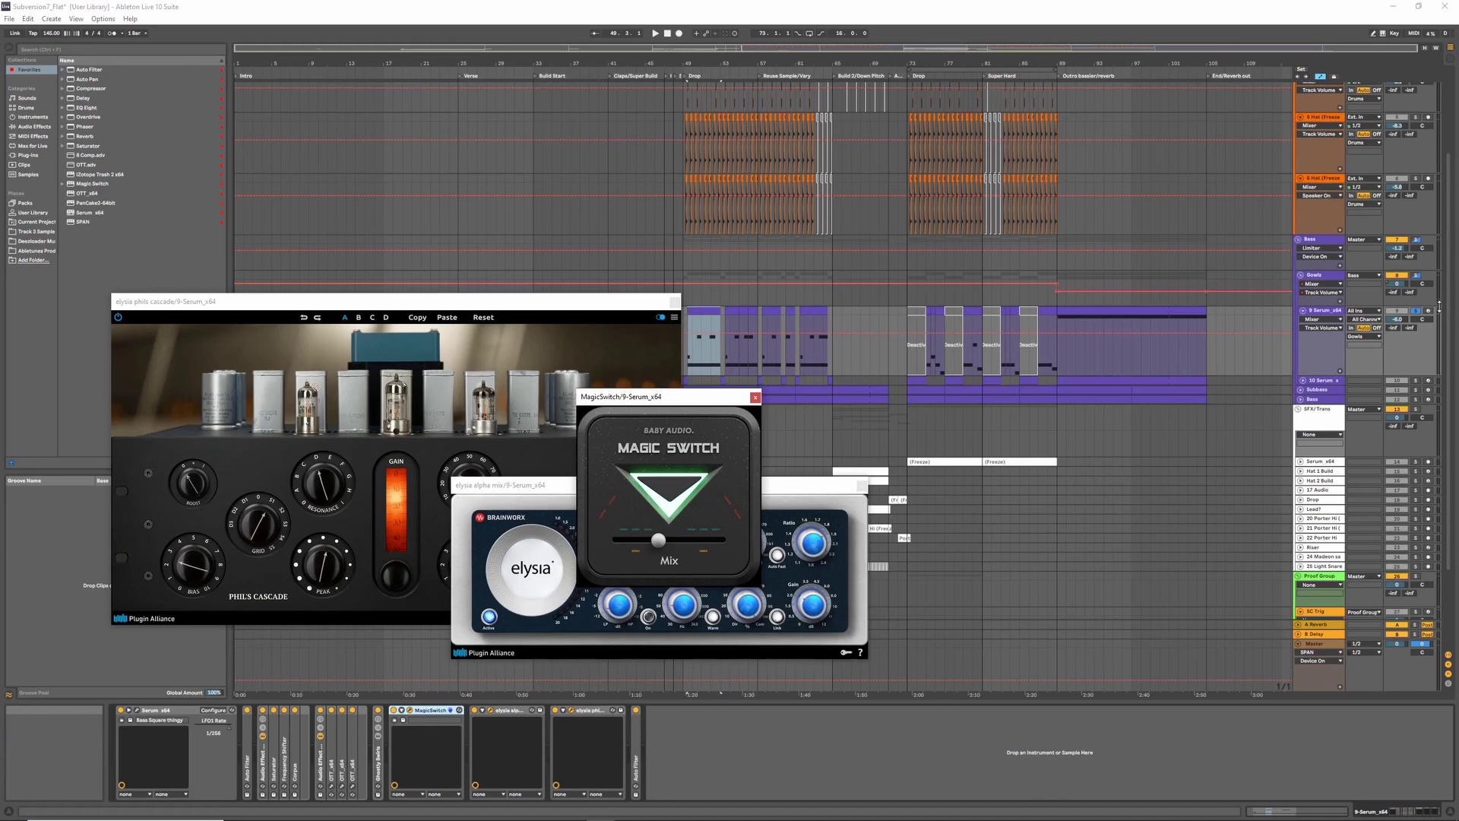
# - Arm the 9-Serum track for recording and raise the Magic Switch's Mix to its maximum
pyautogui.click(1427, 310)
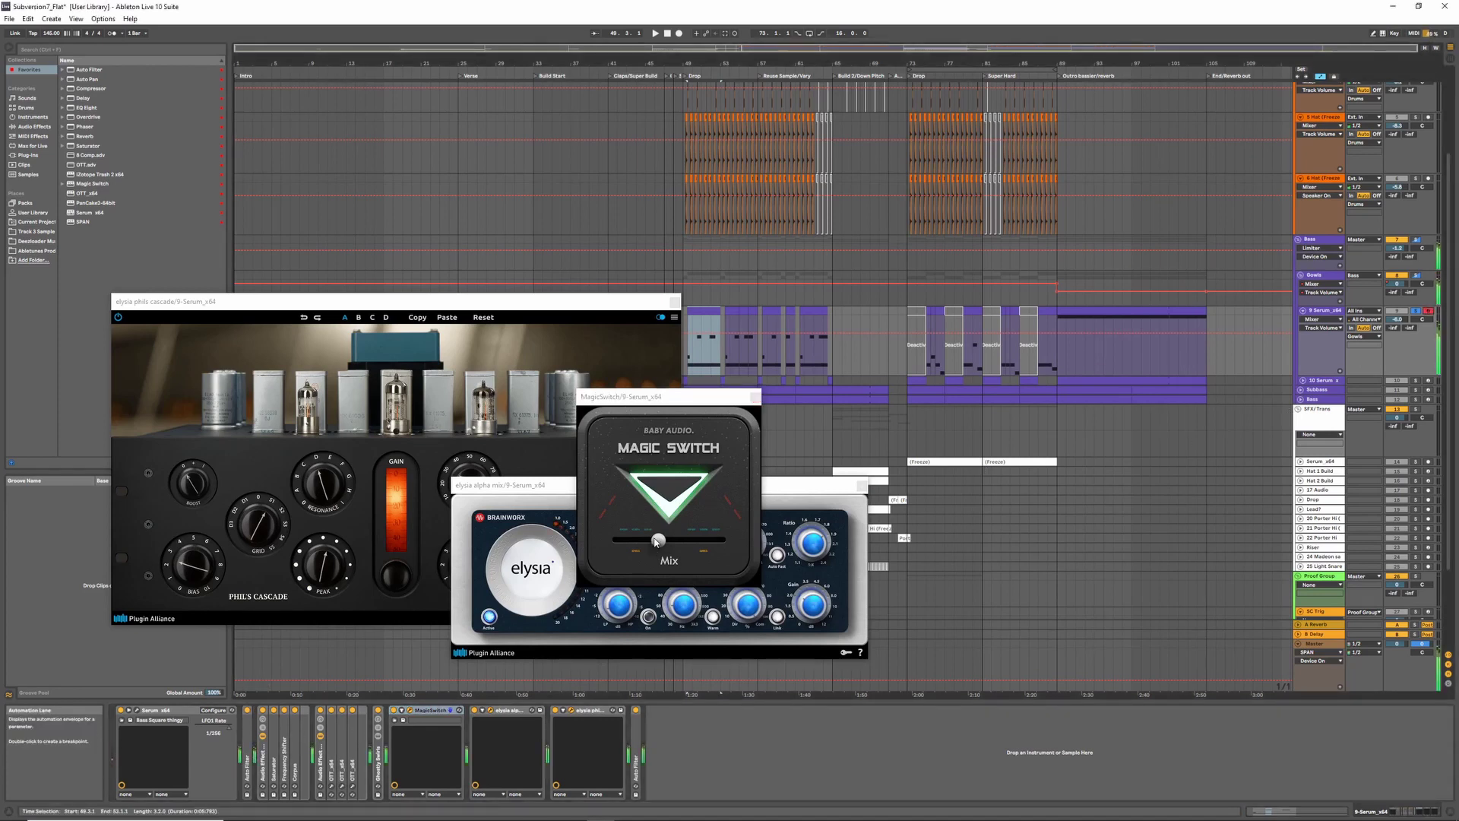
pyautogui.moveTo(655, 541); pyautogui.dragTo(667, 546)
# - Toggle the Magic Switch effect off and on repeatedly to compare the sound, leaving it on
pyautogui.click(676, 499)
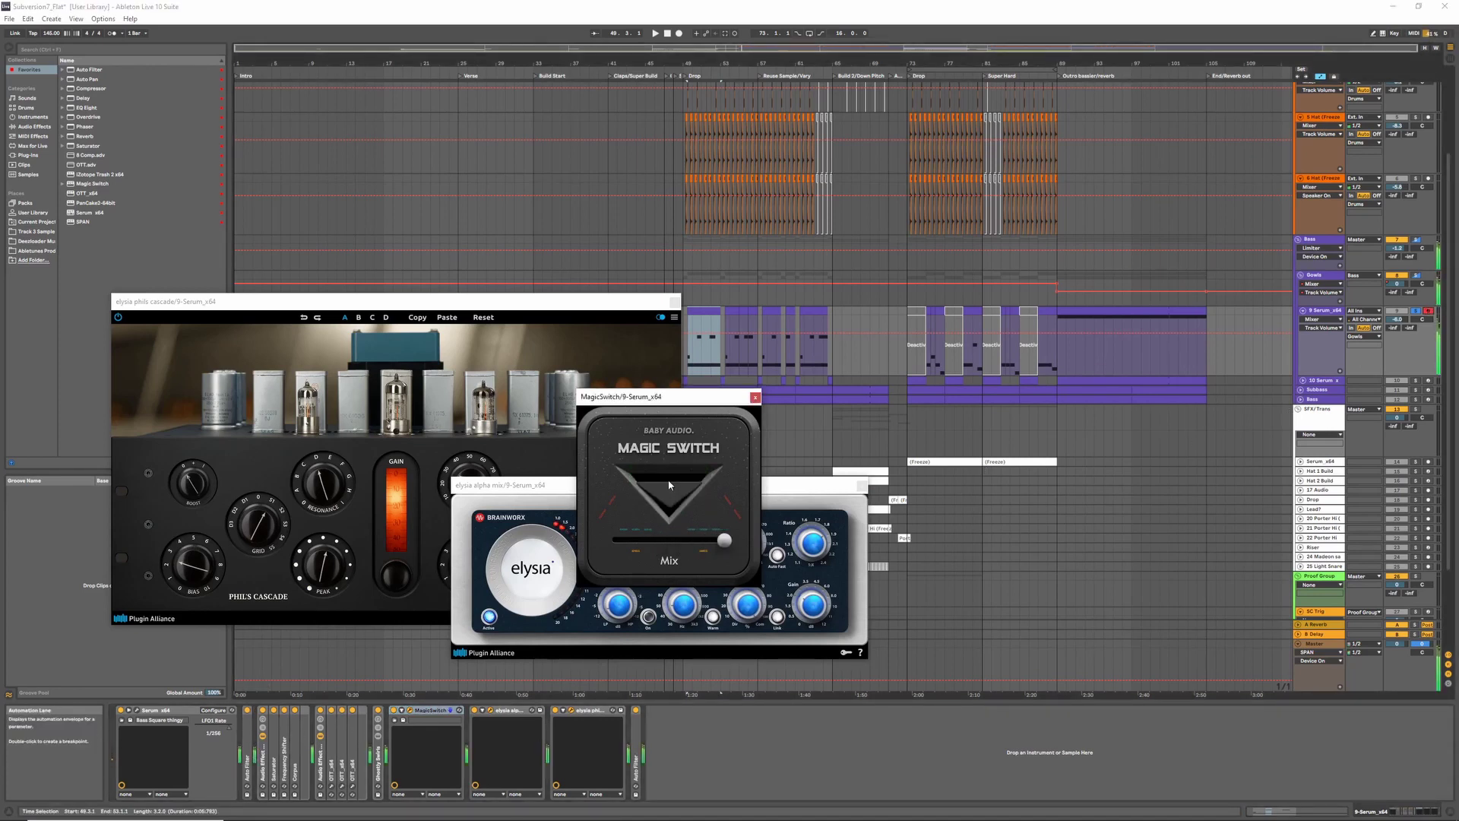
pyautogui.click(677, 500)
pyautogui.click(679, 502)
pyautogui.click(673, 501)
pyautogui.click(671, 501)
pyautogui.click(672, 501)
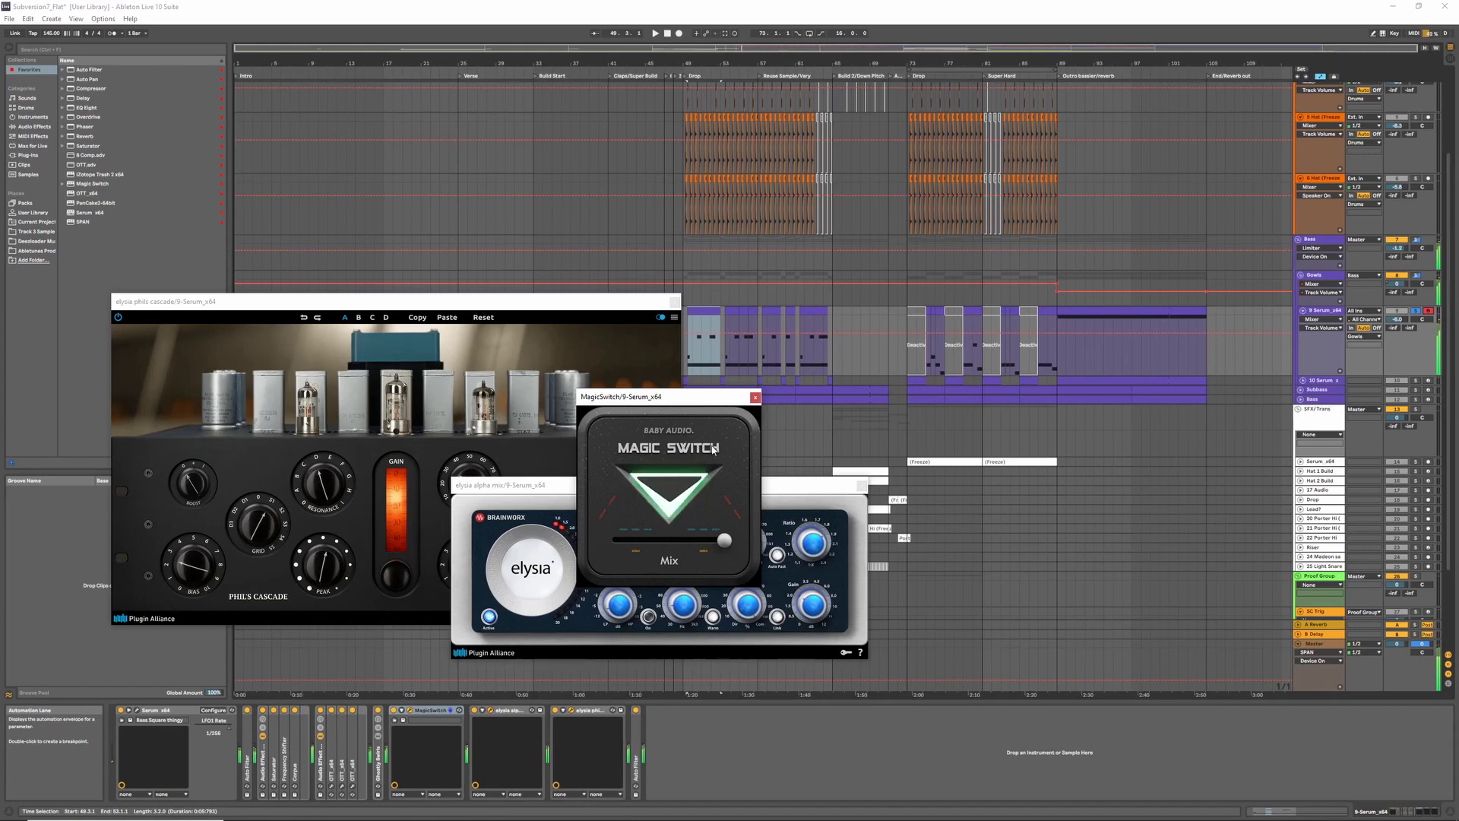
# - Close the MagicSwitch, elysia alpha mix and elysia phils cascade plug-in windows
pyautogui.click(754, 397)
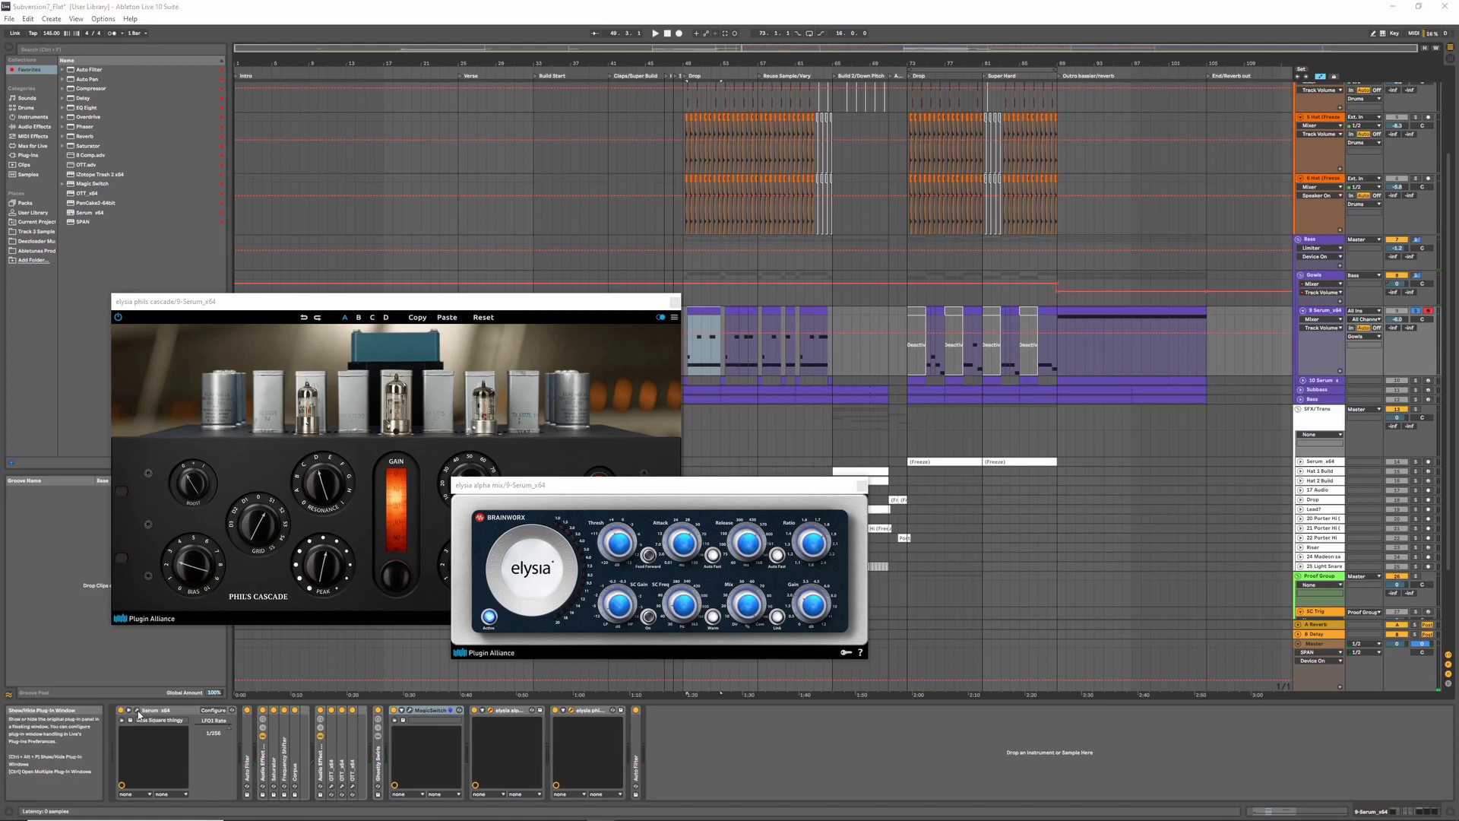
pyautogui.click(861, 485)
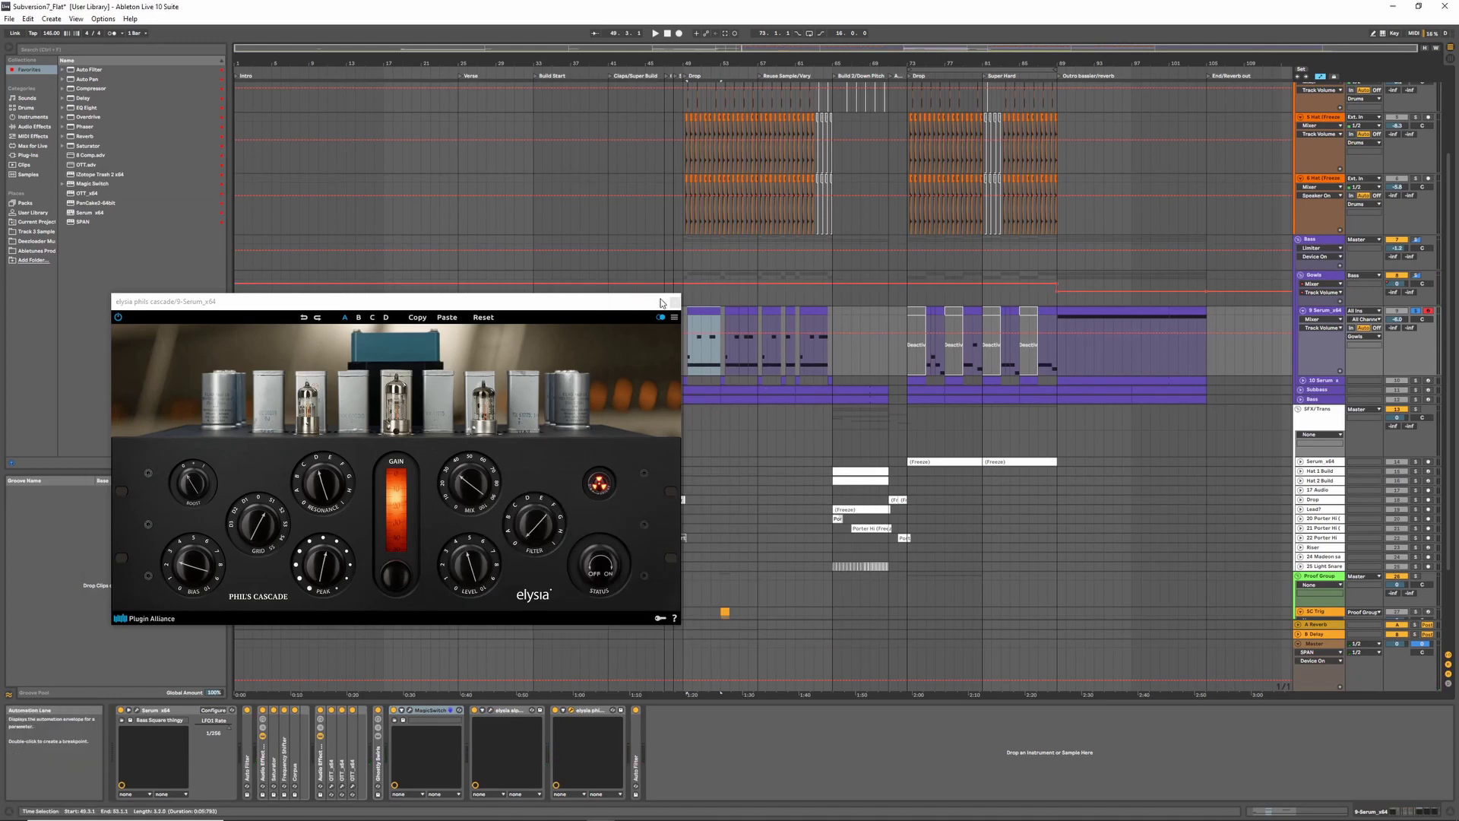
pyautogui.click(673, 302)
# - In the track's Serum instrument, raise oscillator A's warp amount and view its wavetable in the table editor
pyautogui.click(136, 709)
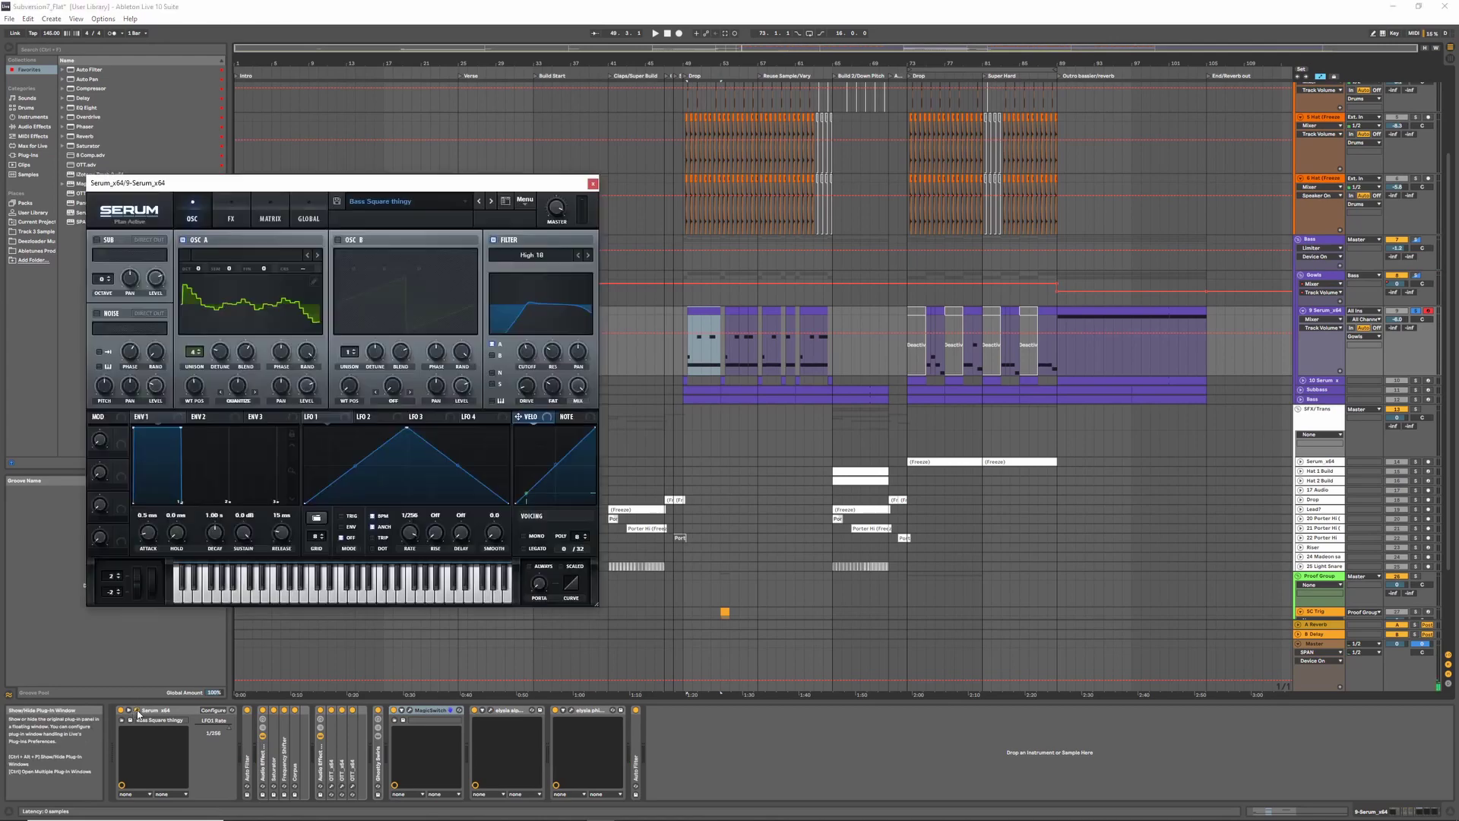
pyautogui.moveTo(240, 392); pyautogui.dragTo(264, 249)
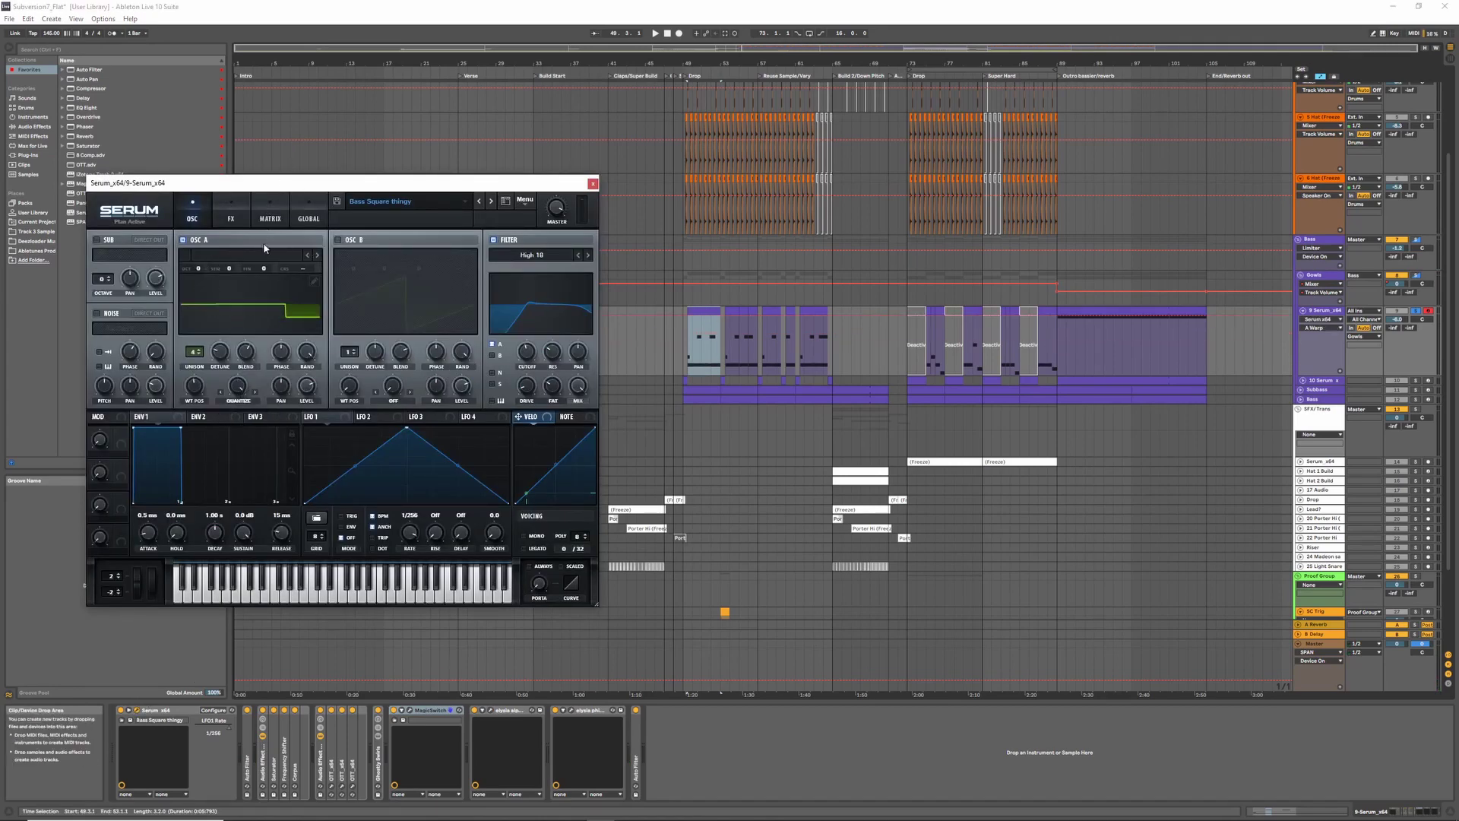
pyautogui.click(313, 281)
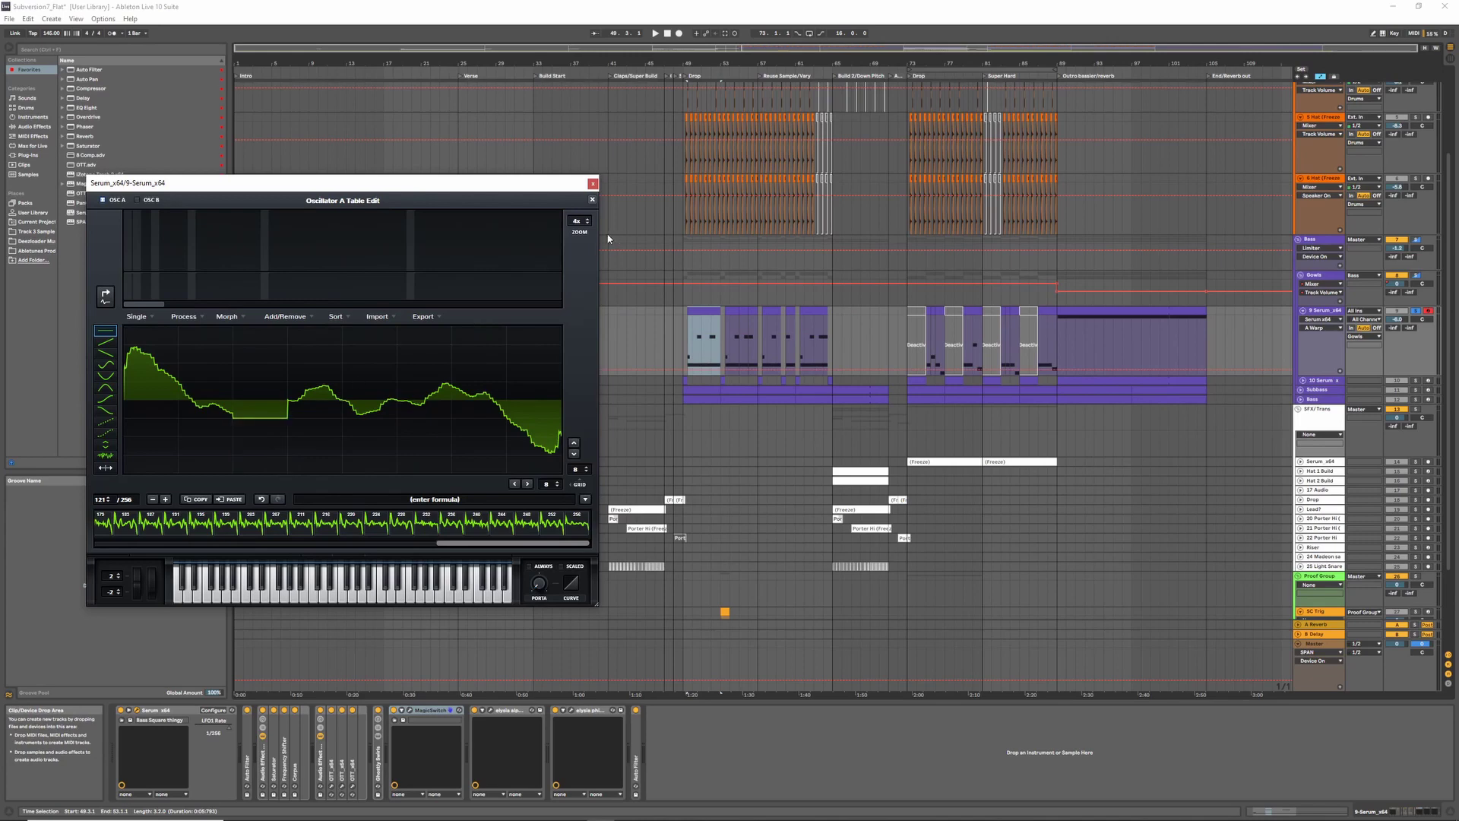
pyautogui.click(592, 199)
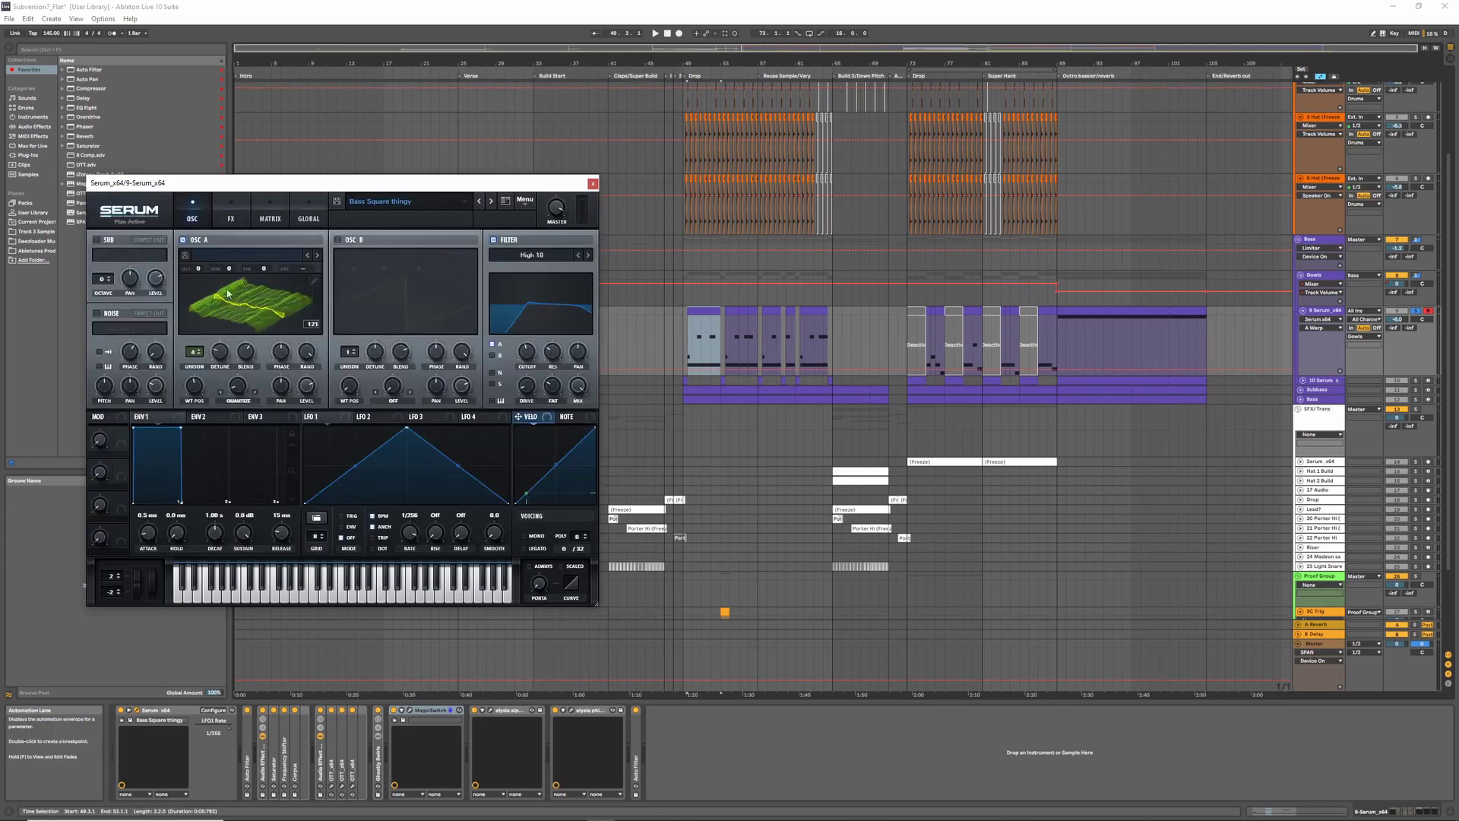
# - Resample the Serum patch to oscillator A, raise its wavetable position to 256 and close the instrument window
pyautogui.moveTo(199, 382); pyautogui.dragTo(238, 327)
pyautogui.click(524, 199)
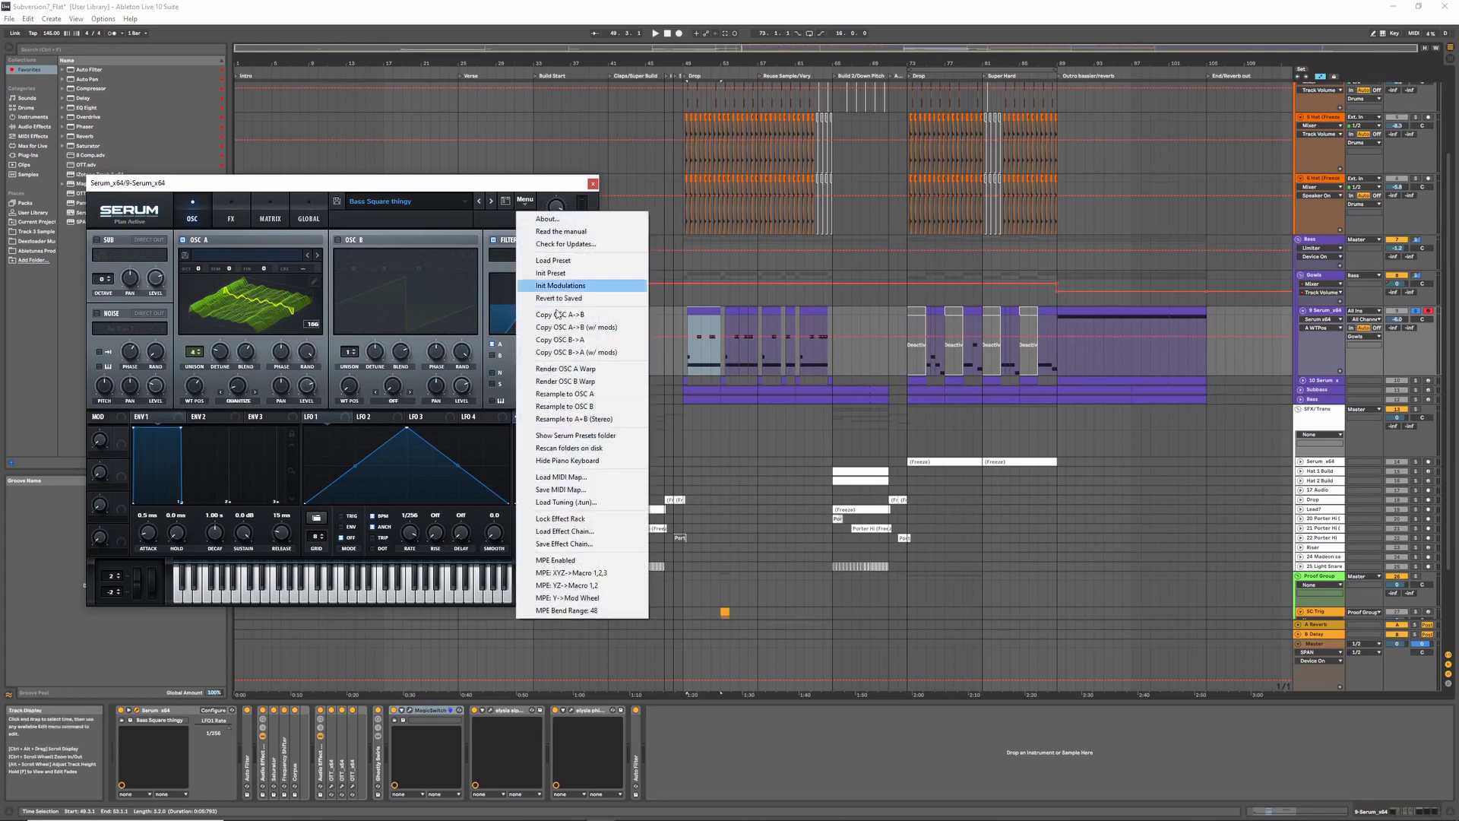
pyautogui.click(593, 394)
pyautogui.moveTo(195, 384); pyautogui.dragTo(228, 351)
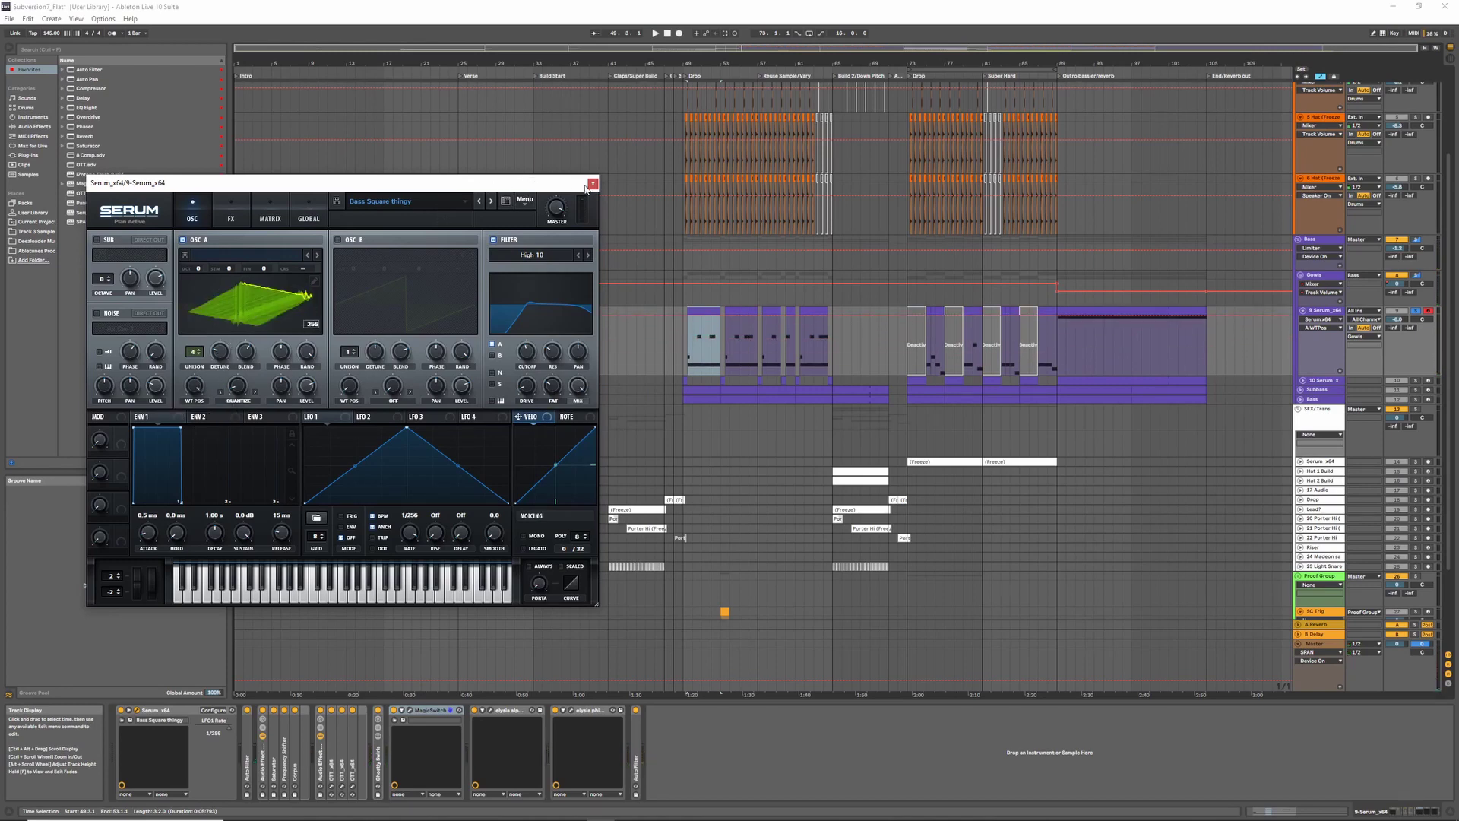
pyautogui.click(593, 184)
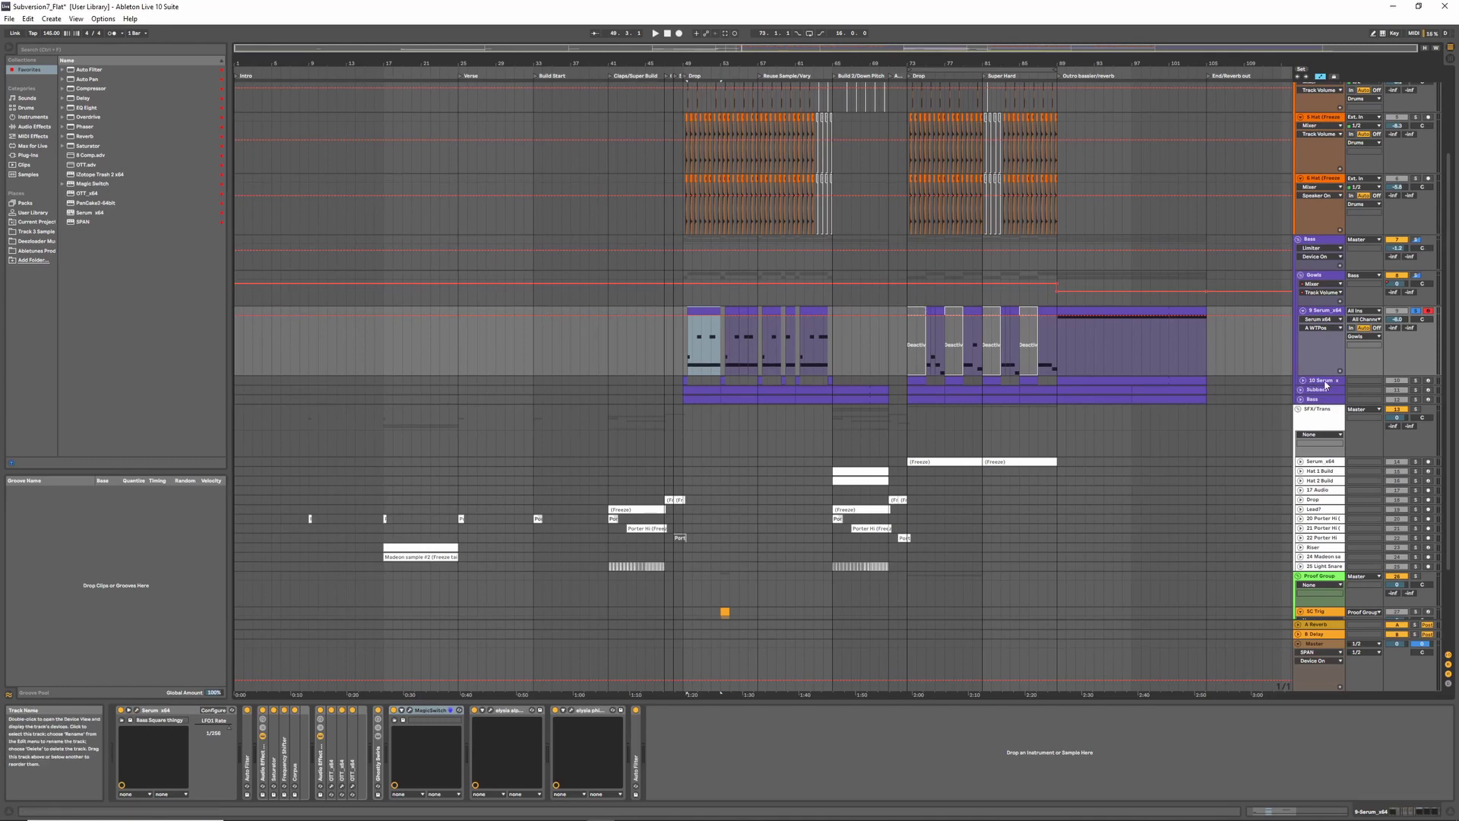
# - Unfold the 10-Serum track and play the song from the first Drop, then from the second Drop marker
pyautogui.click(1302, 381)
pyautogui.click(1302, 382)
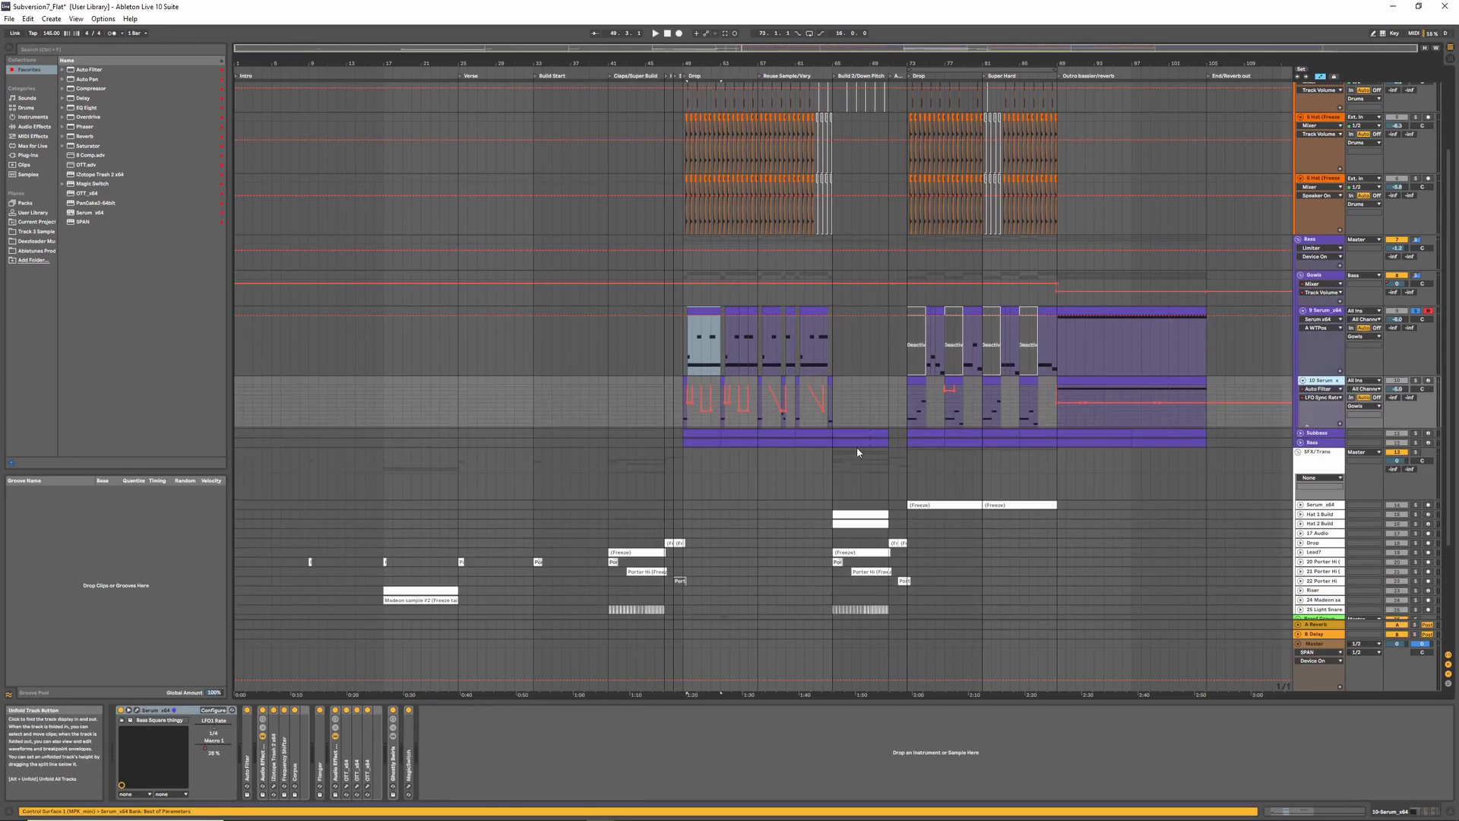
pyautogui.press('space')
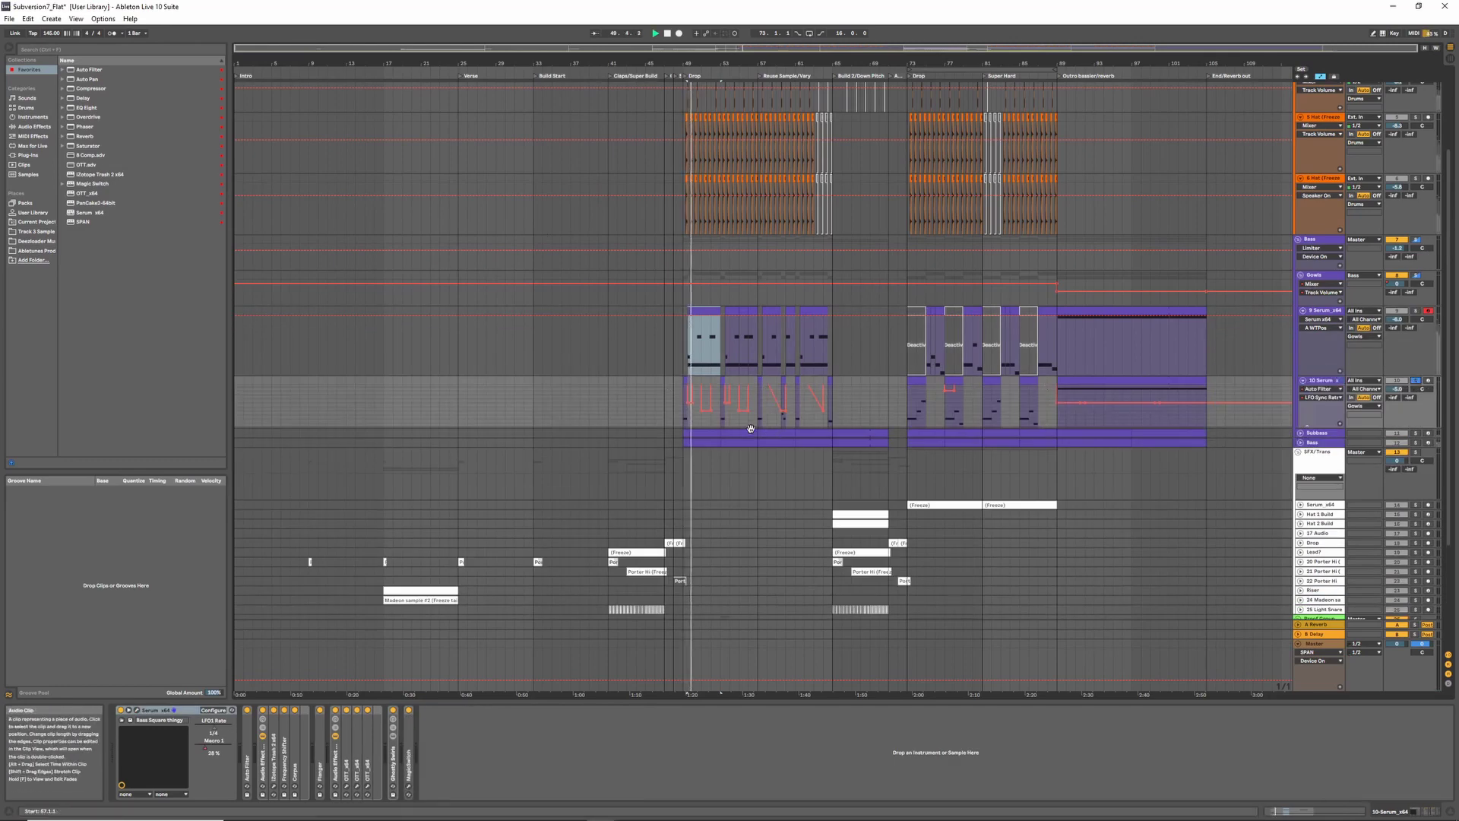
pyautogui.click(909, 79)
pyautogui.press('space')
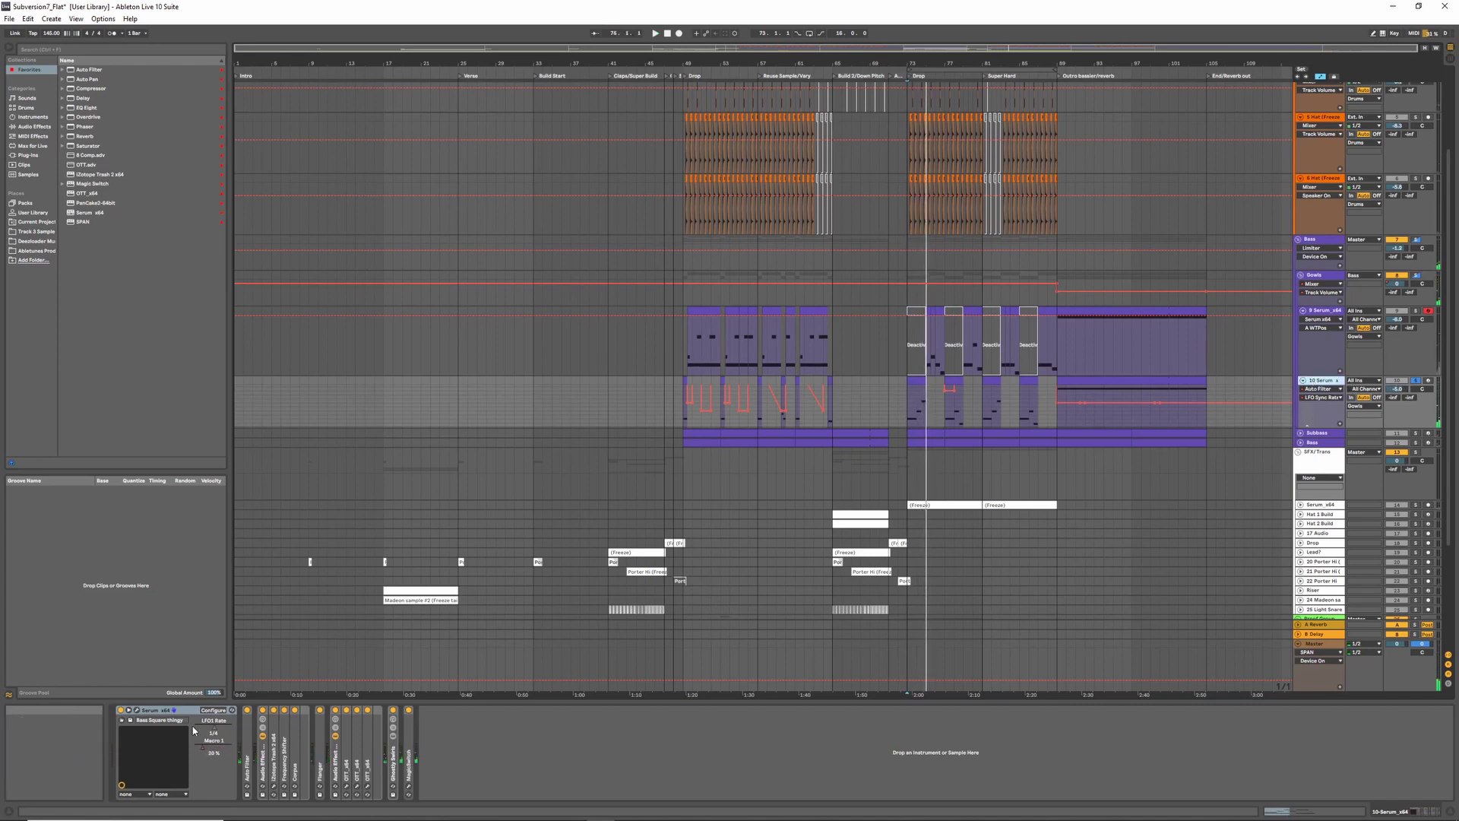
# - Arm the 10-Serum track, set oscillator A's warp to about 49% in its Serum instrument and close the instrument window
pyautogui.click(137, 710)
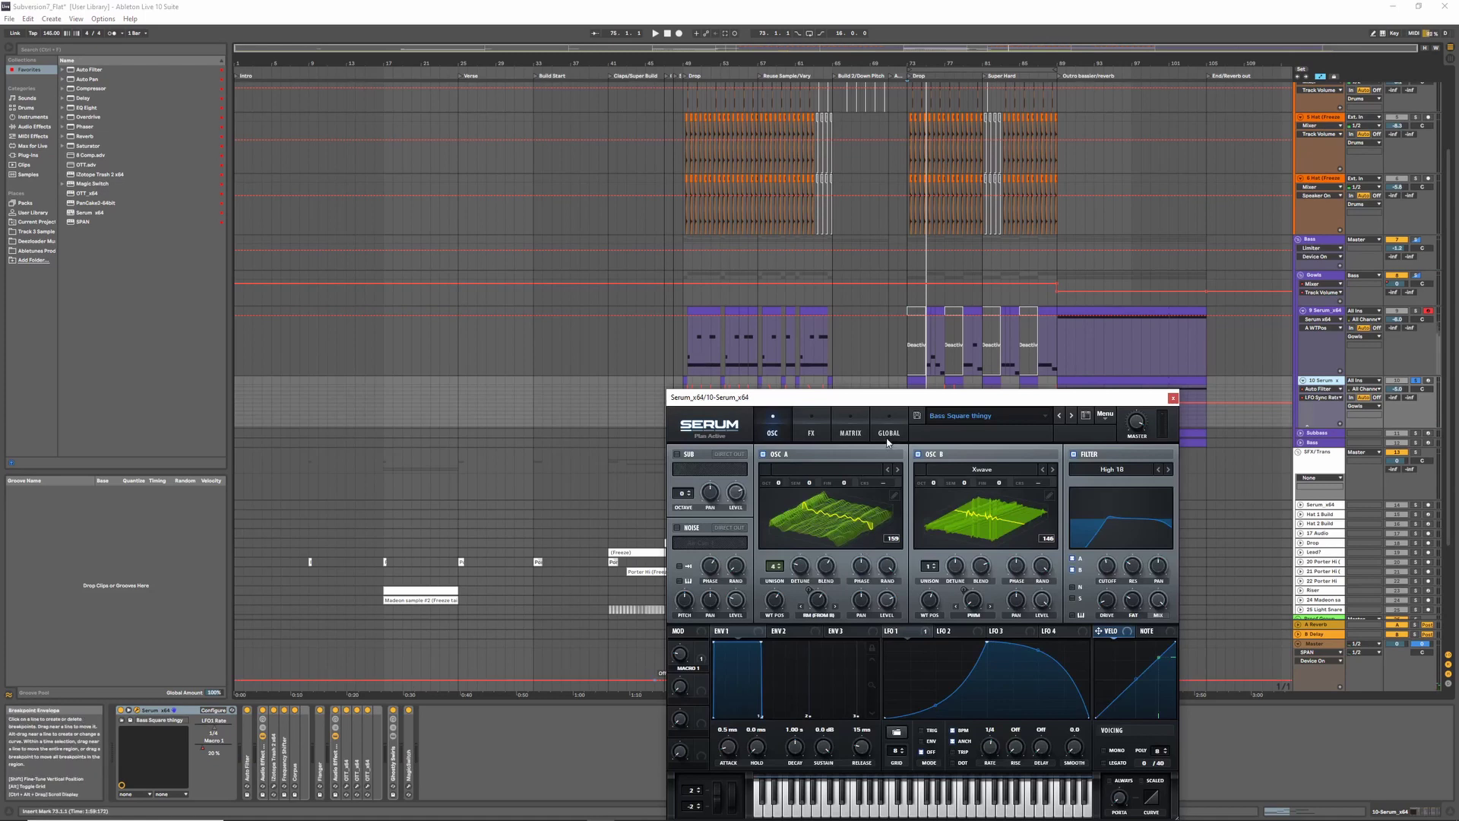
pyautogui.click(1427, 379)
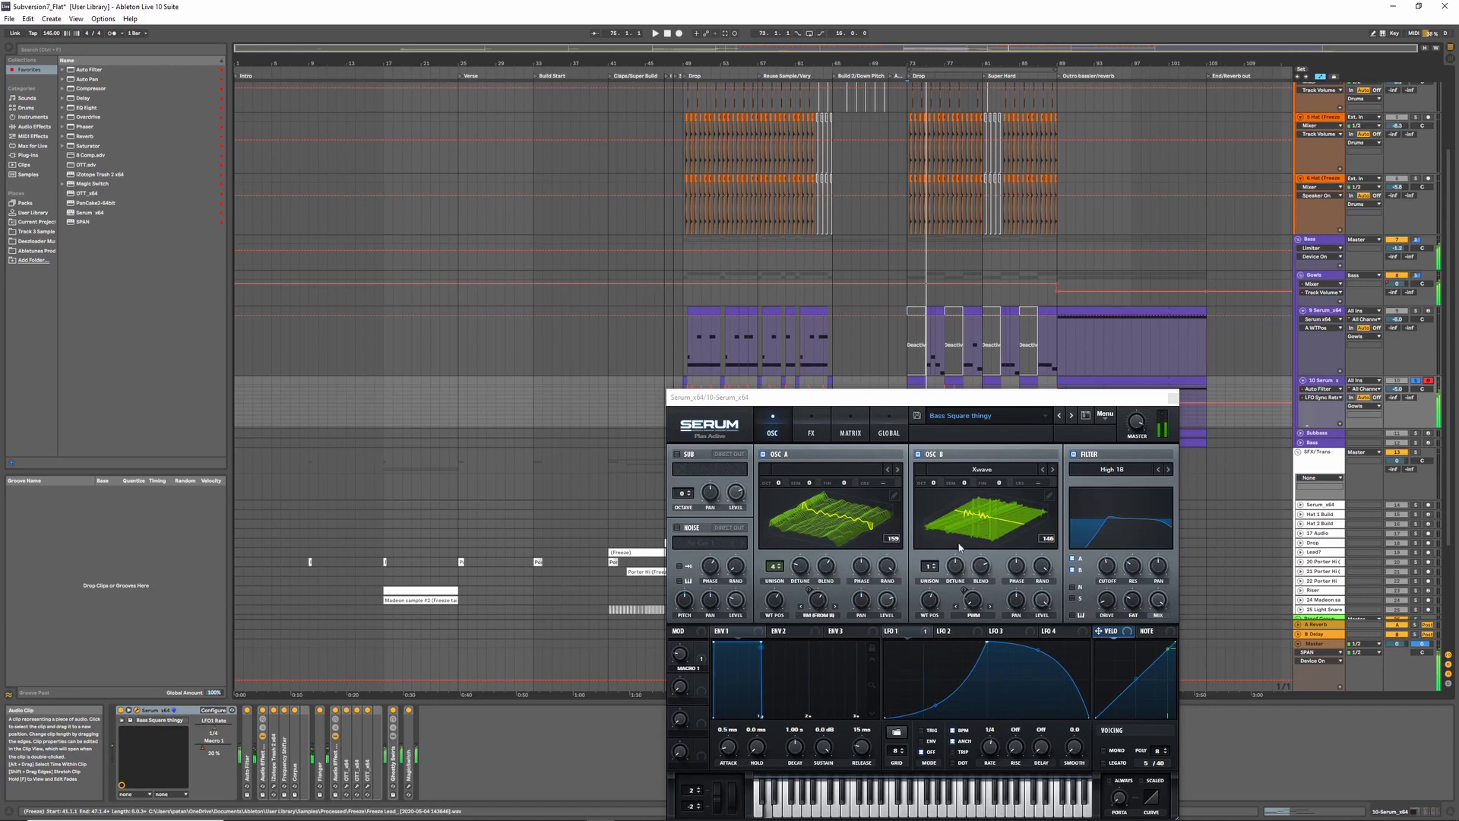
pyautogui.rightClick(812, 598)
pyautogui.click(839, 644)
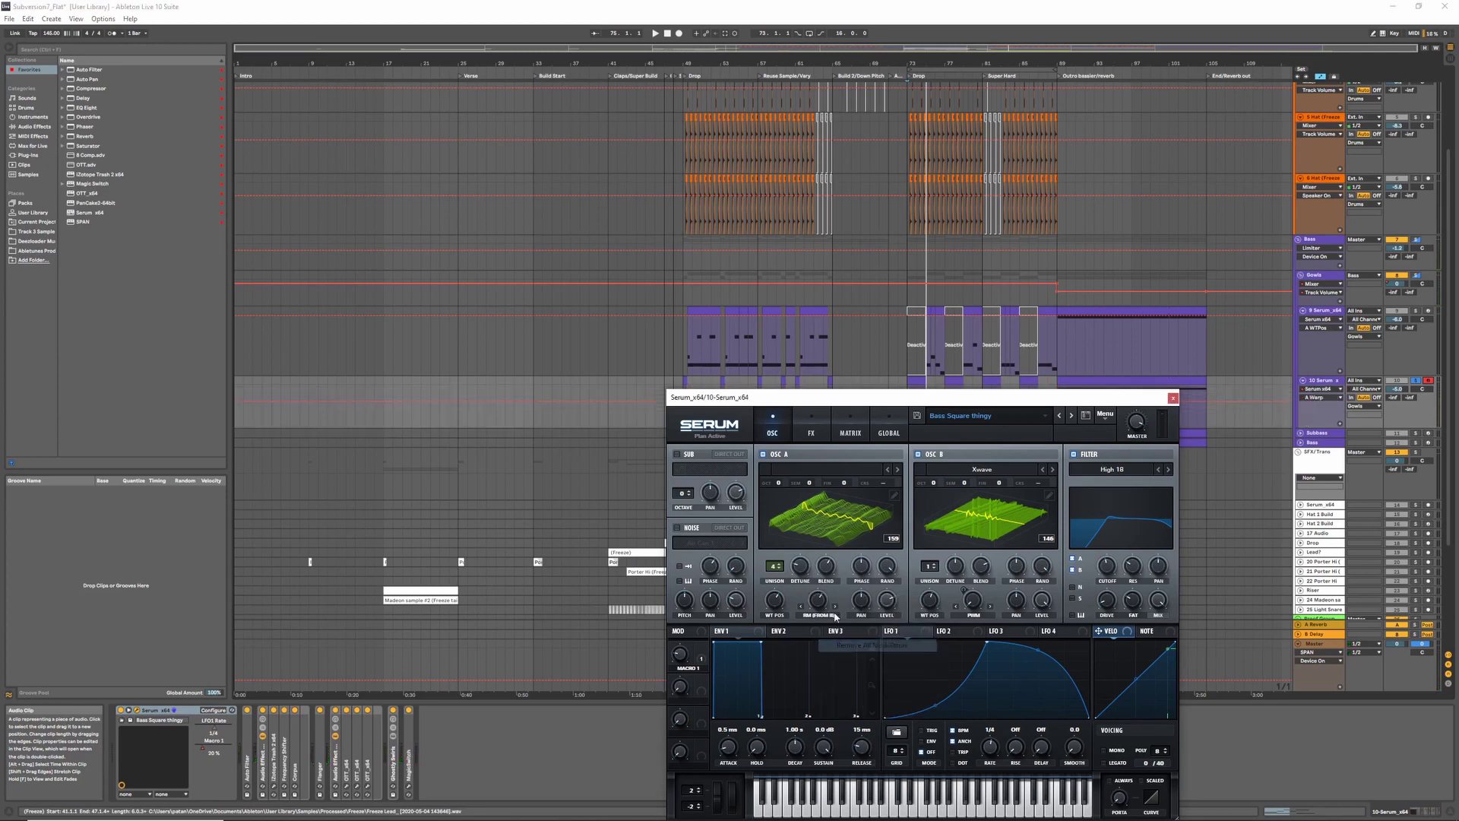
pyautogui.moveTo(814, 607); pyautogui.dragTo(813, 601)
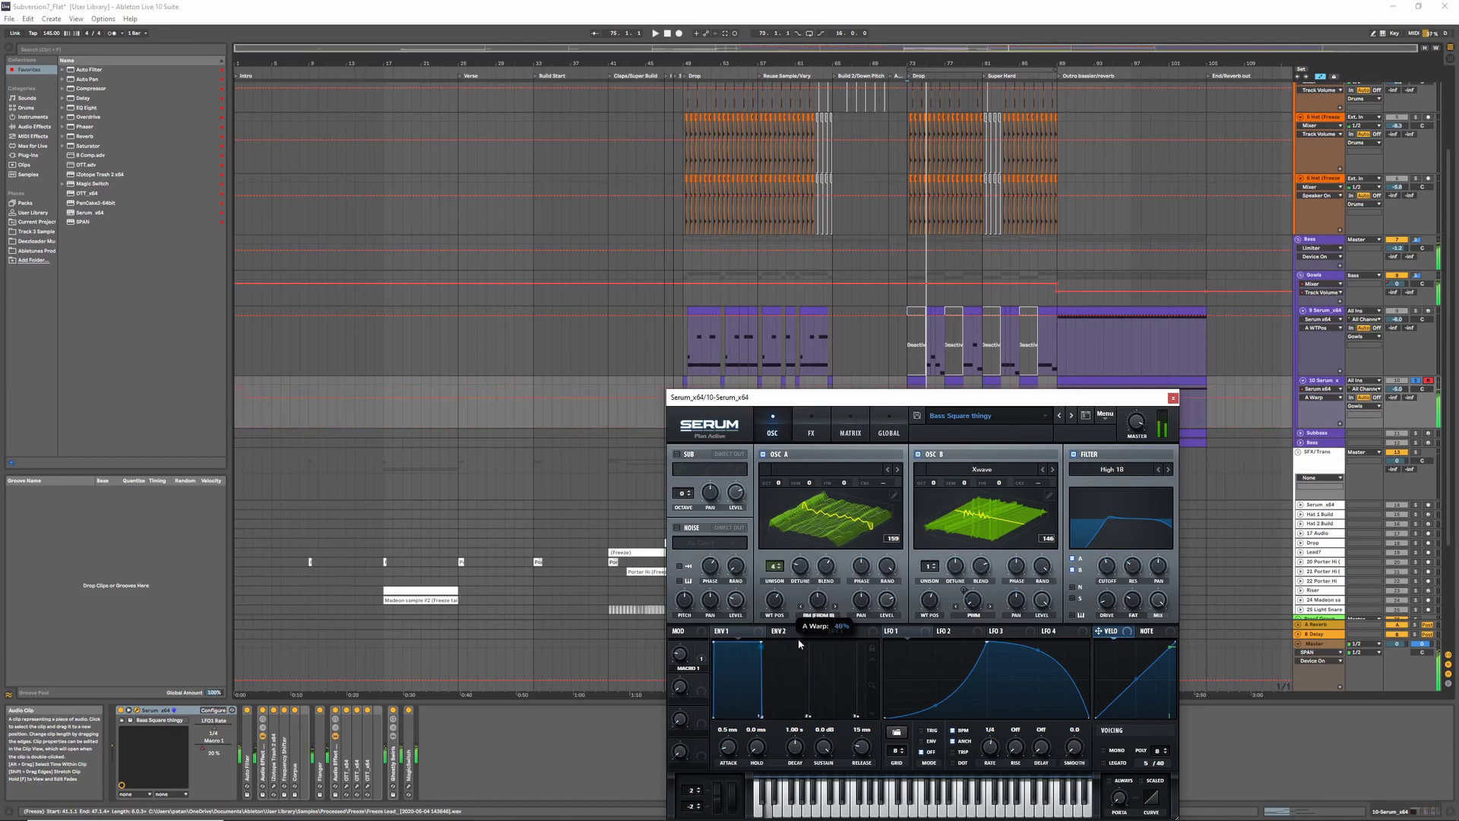
pyautogui.click(1172, 397)
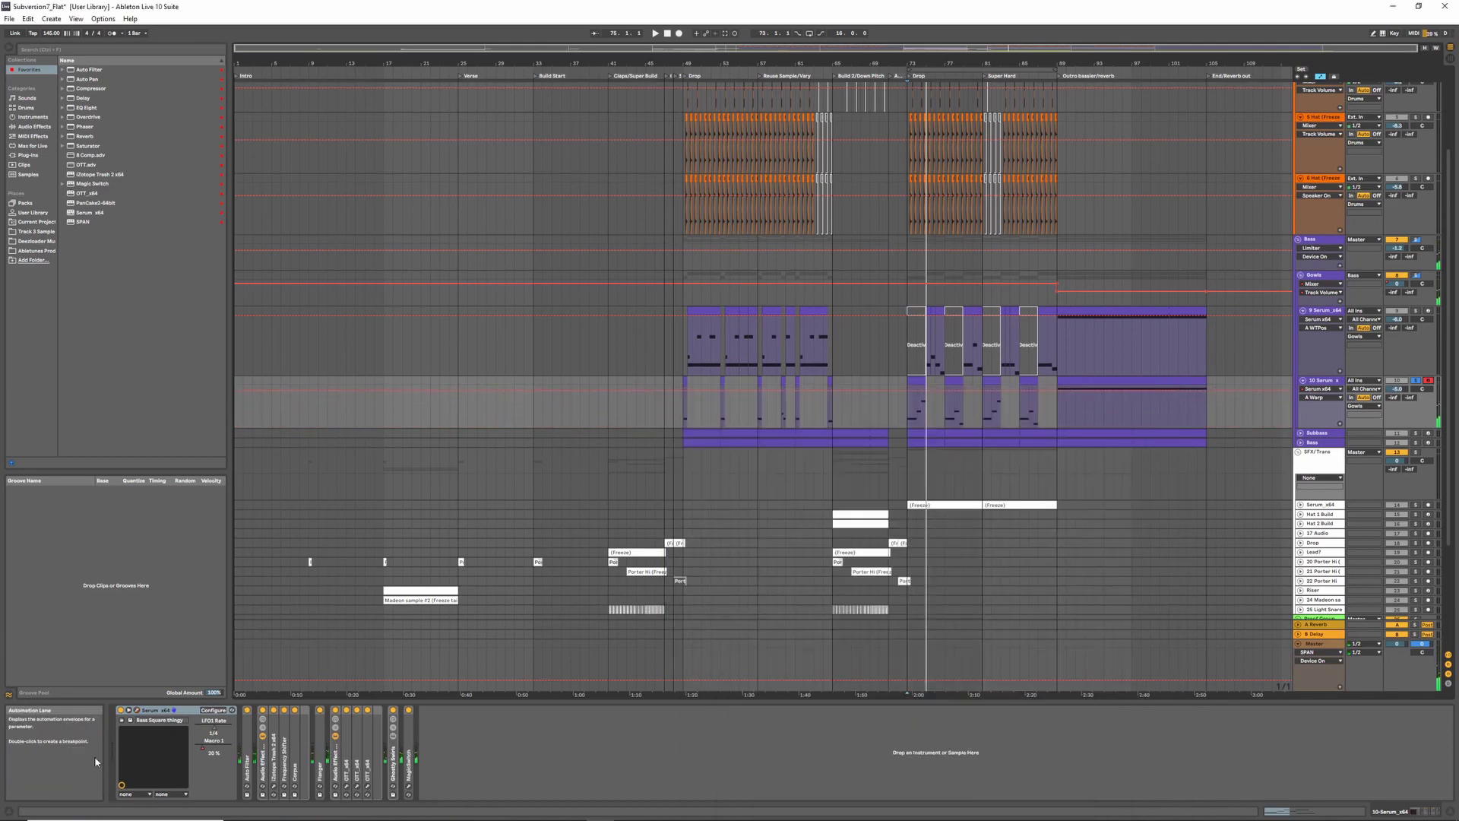
# - Unfold the 10-Serum track's Auto Filter and Flanger, adjusting the filter's LFO rate and raising its frequency to about 214 Hz
pyautogui.doubleClick(256, 764)
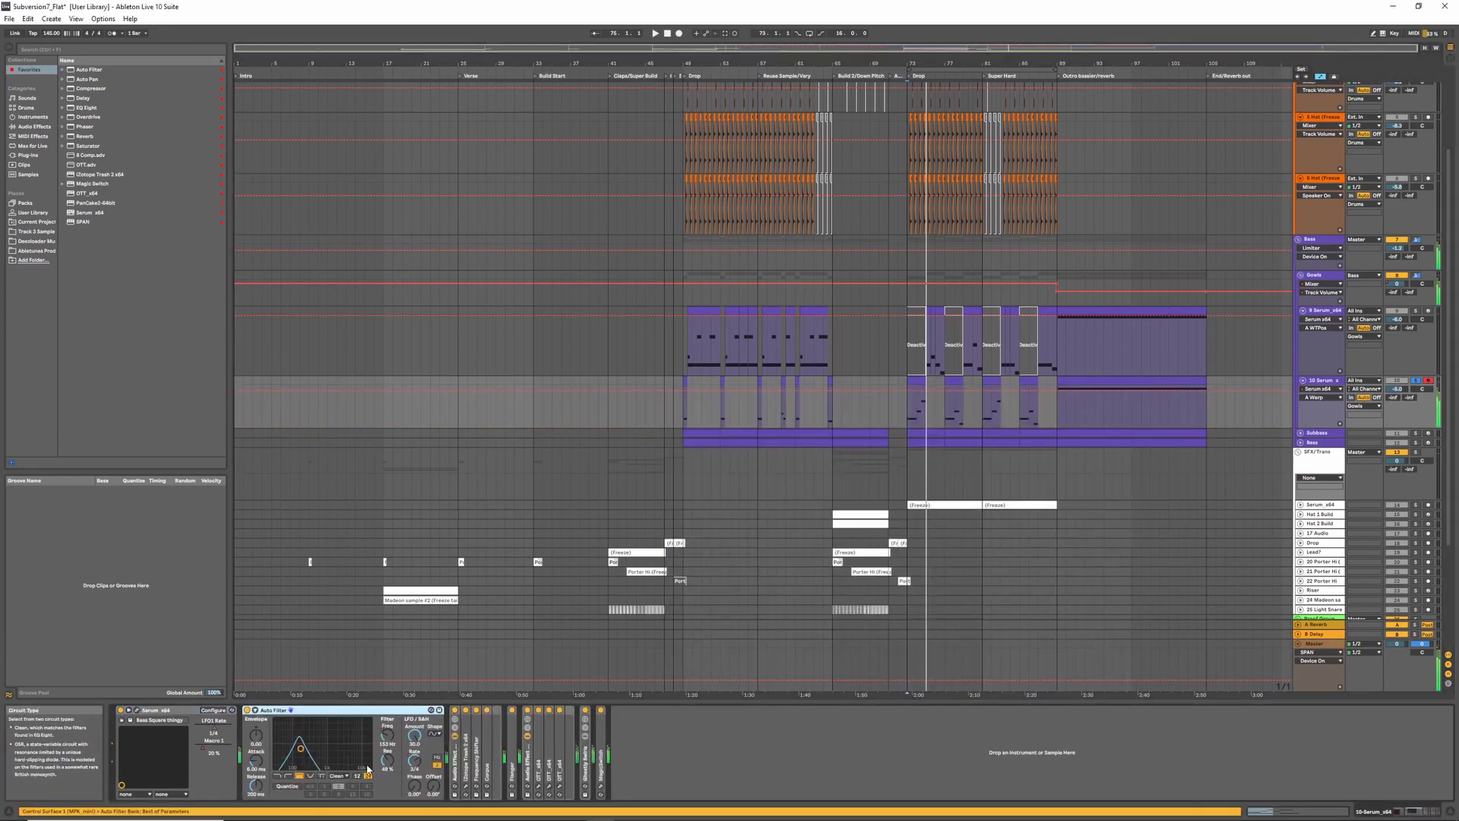
pyautogui.moveTo(414, 759); pyautogui.dragTo(414, 784)
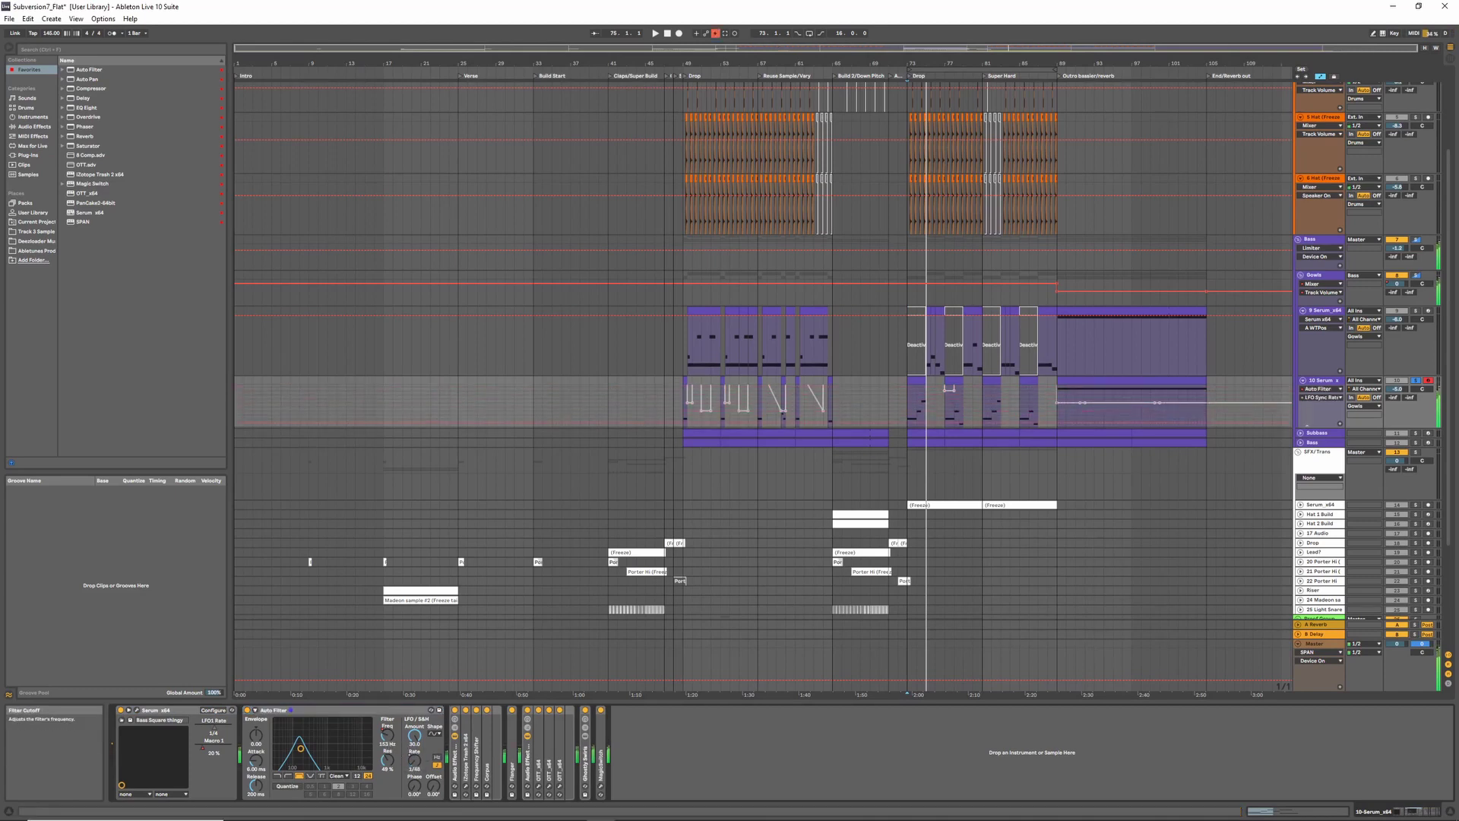
pyautogui.moveTo(386, 735); pyautogui.dragTo(387, 706)
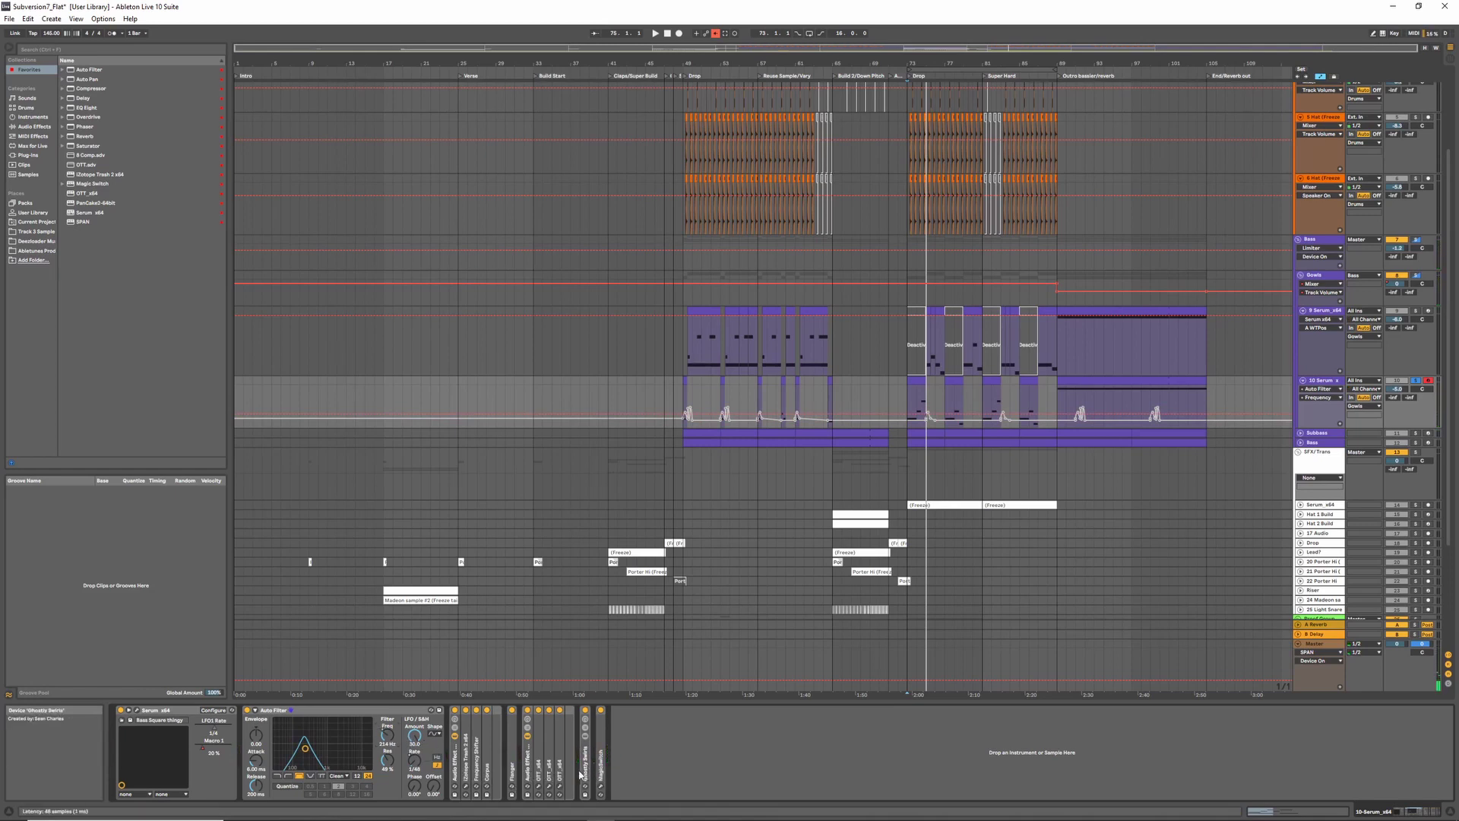
pyautogui.doubleClick(521, 771)
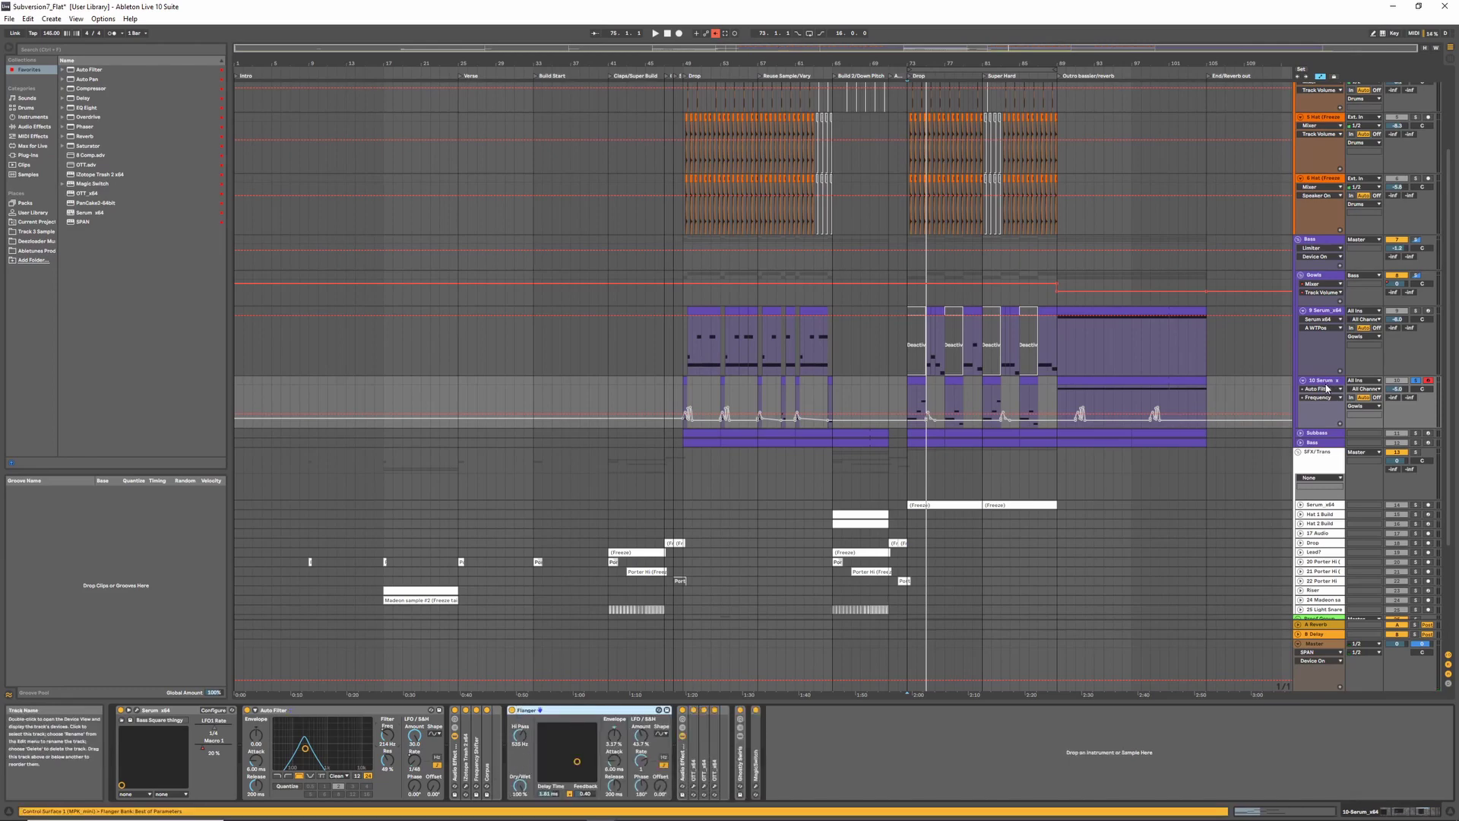
# - Show the Serum_x64 automation in the 10-Serum track's lane and choose one of its automated parameters
pyautogui.scroll(1, 1284, 448)
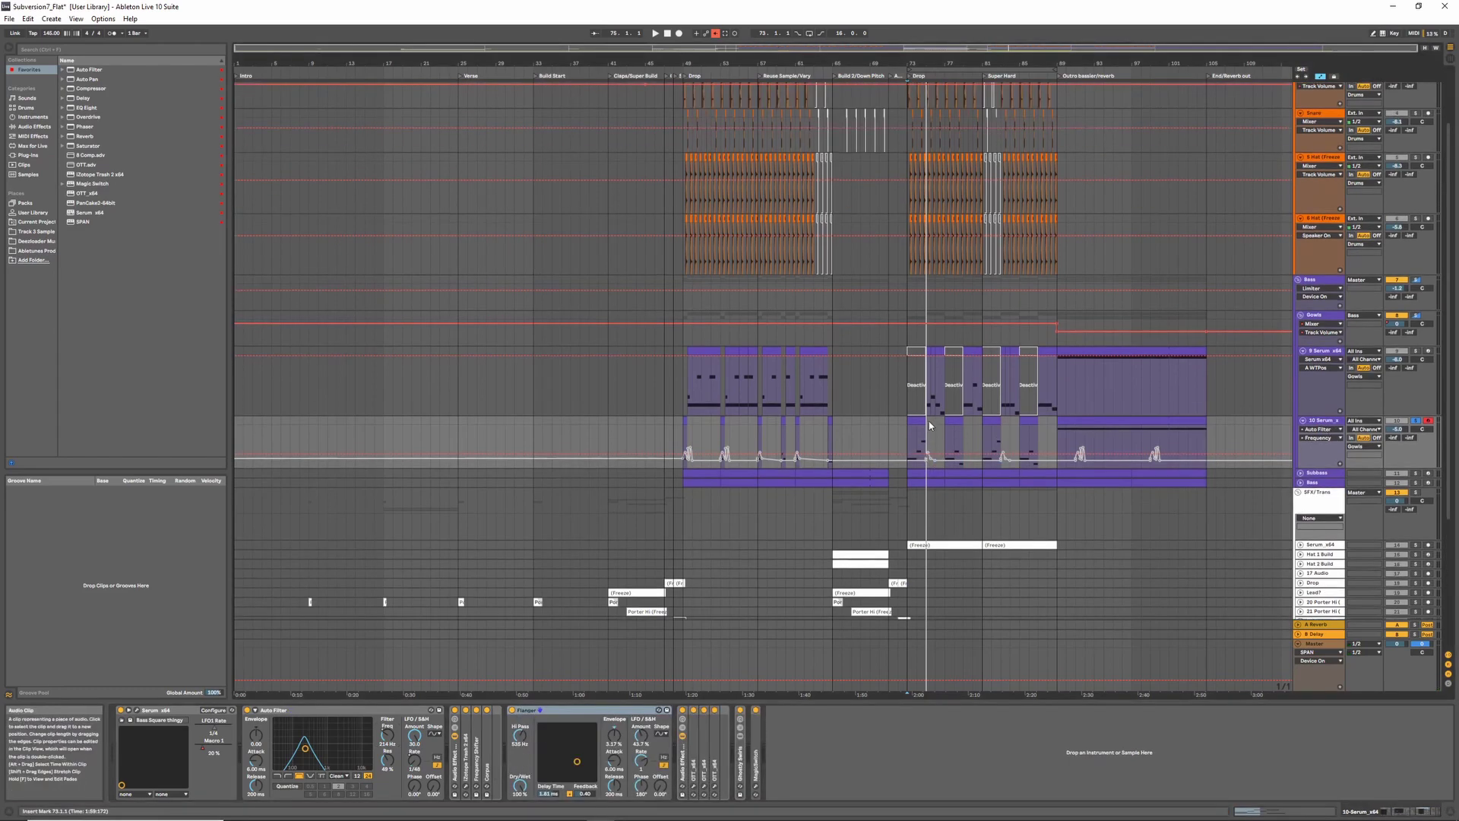
pyautogui.click(1321, 432)
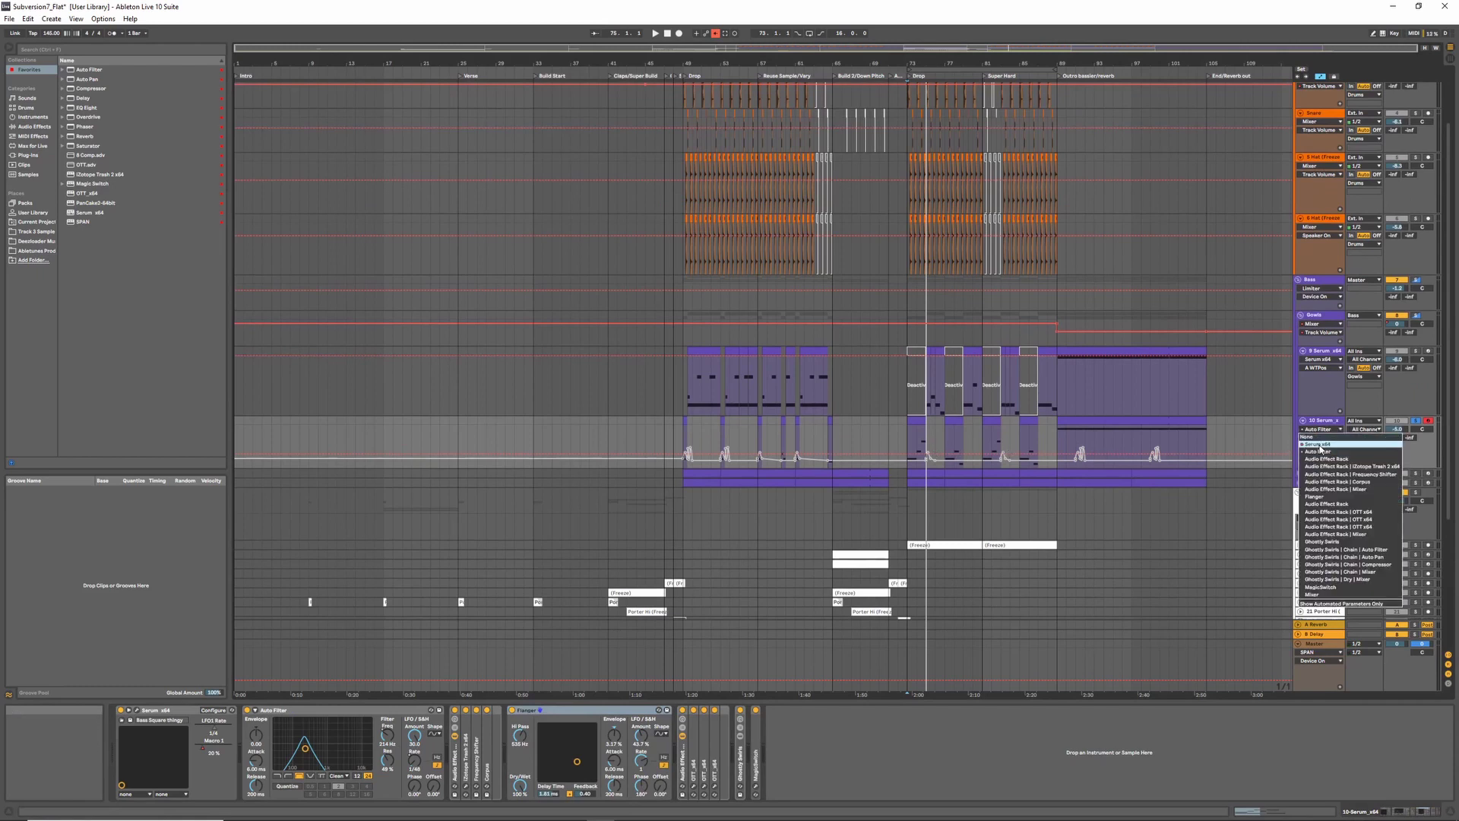
pyautogui.click(1320, 446)
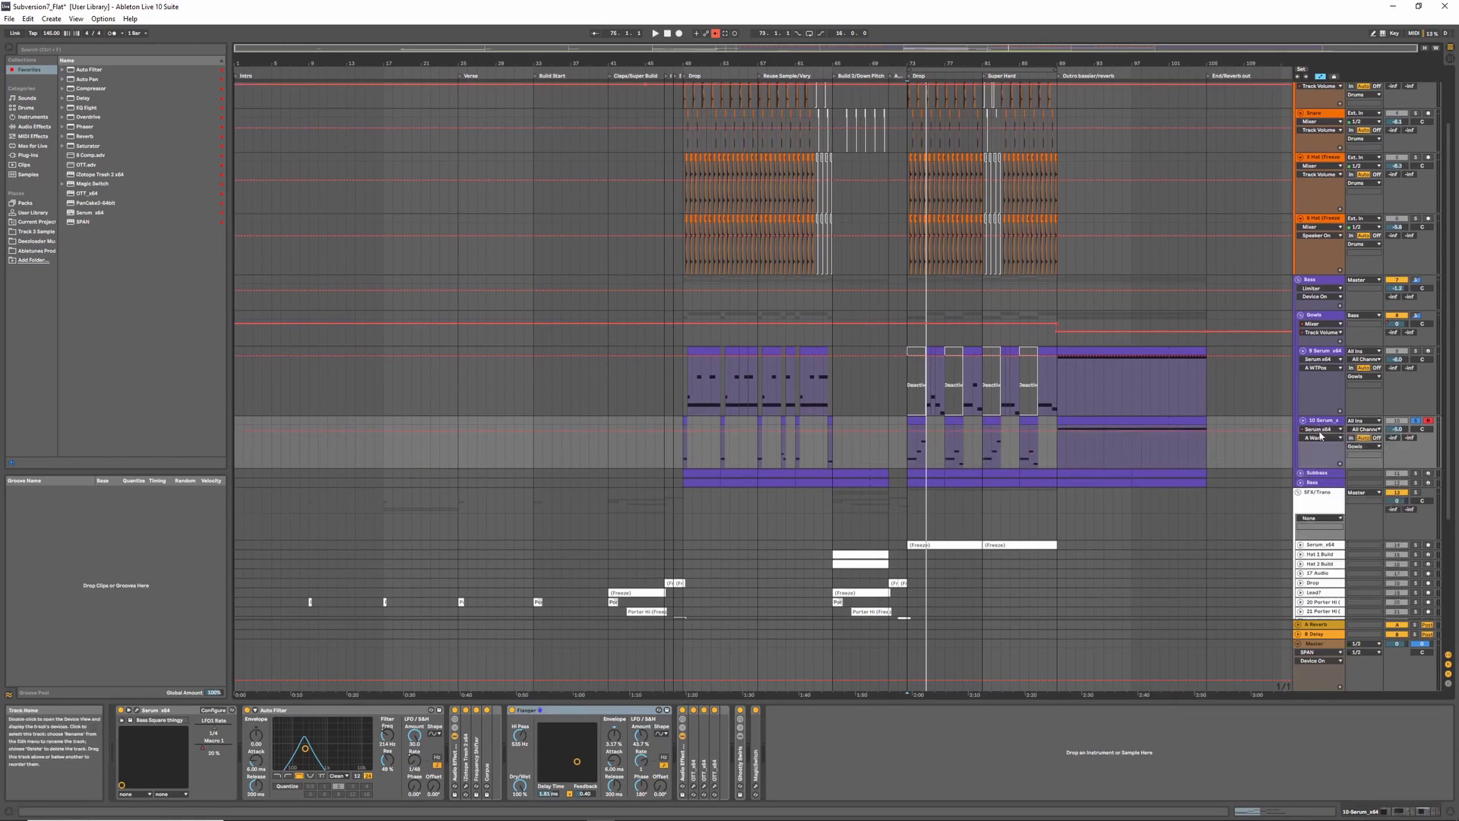
pyautogui.click(1322, 437)
pyautogui.click(1318, 461)
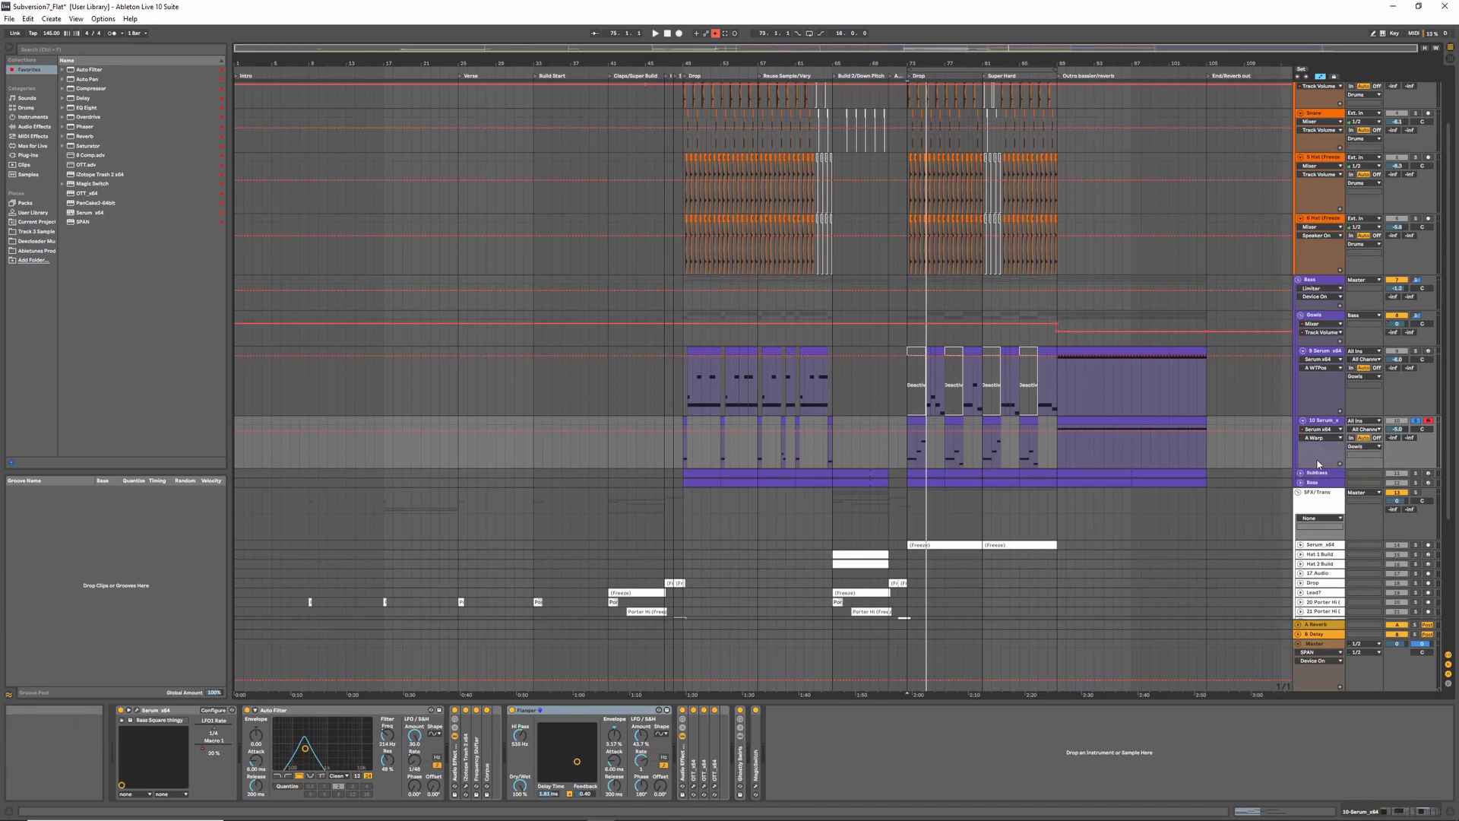
# - Open the 10-Serum track's Serum instrument and set Macro 1 to about 43%
pyautogui.click(142, 712)
pyautogui.click(138, 710)
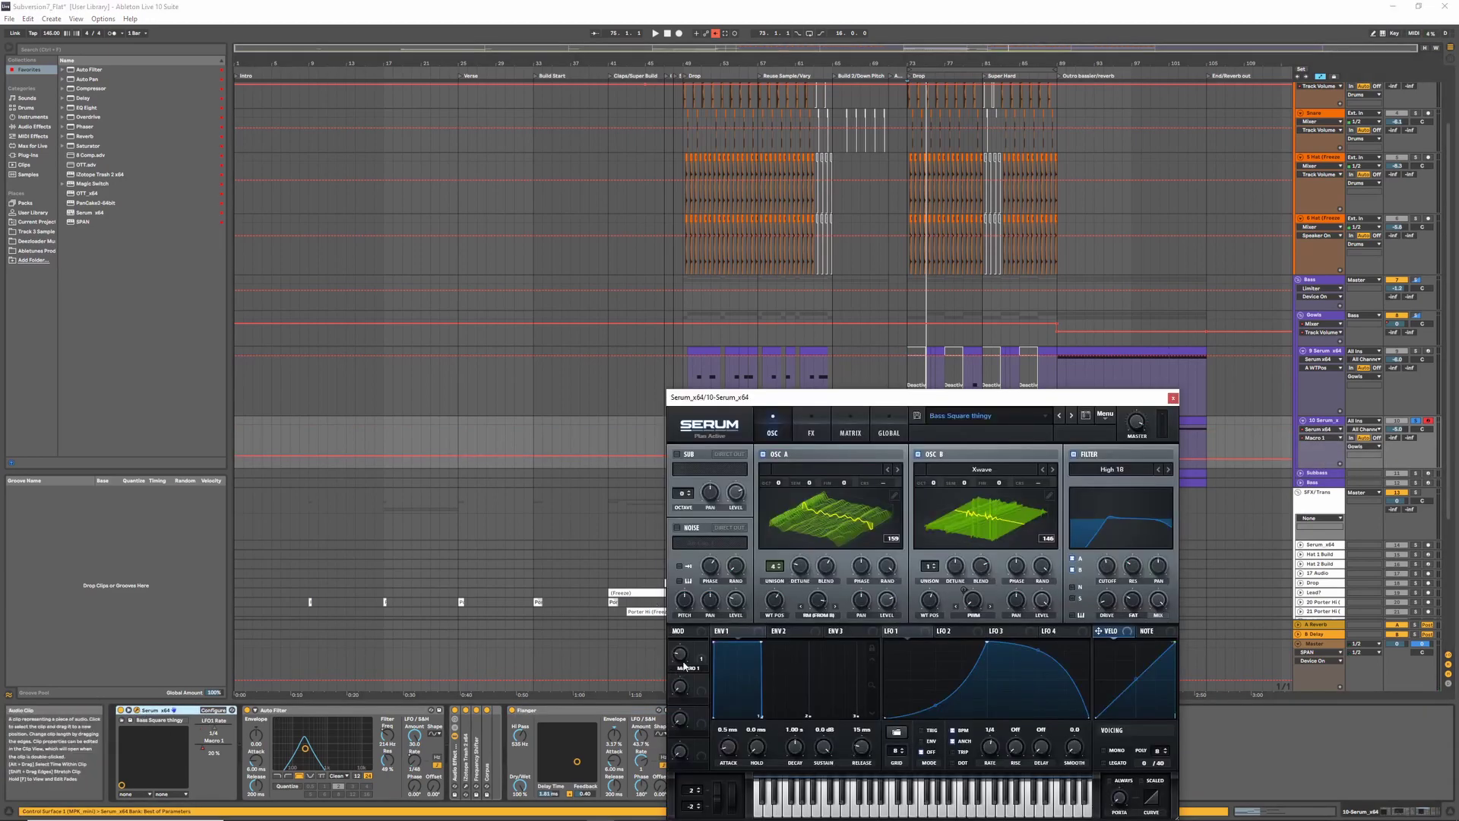
pyautogui.moveTo(681, 659); pyautogui.dragTo(679, 651)
pyautogui.rightClick(678, 652)
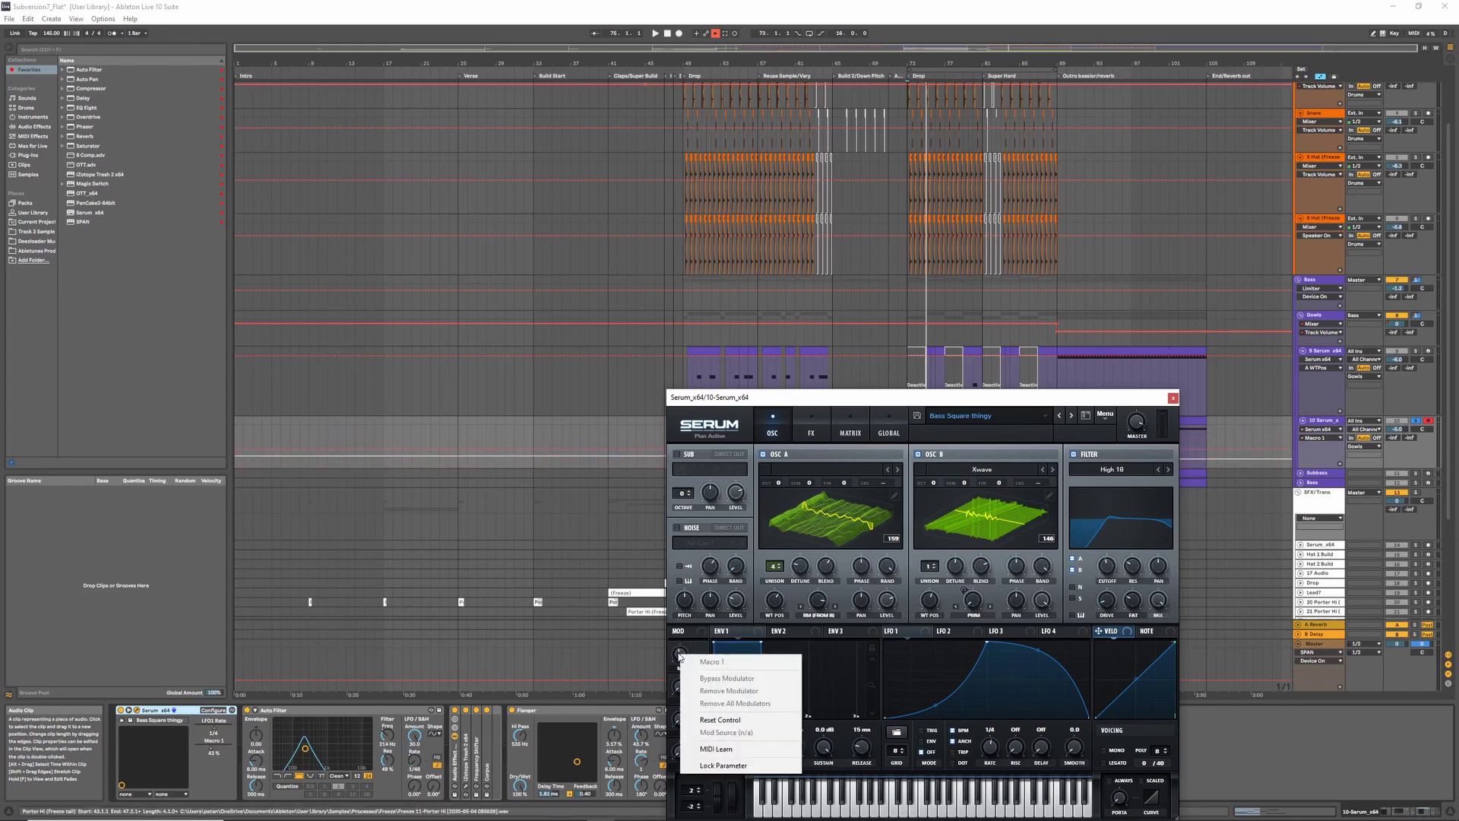
pyautogui.press('Escape')
# - Examine Macro 1's routing to B Warp in Serum's modulation matrix and view the patch's effects
pyautogui.click(858, 423)
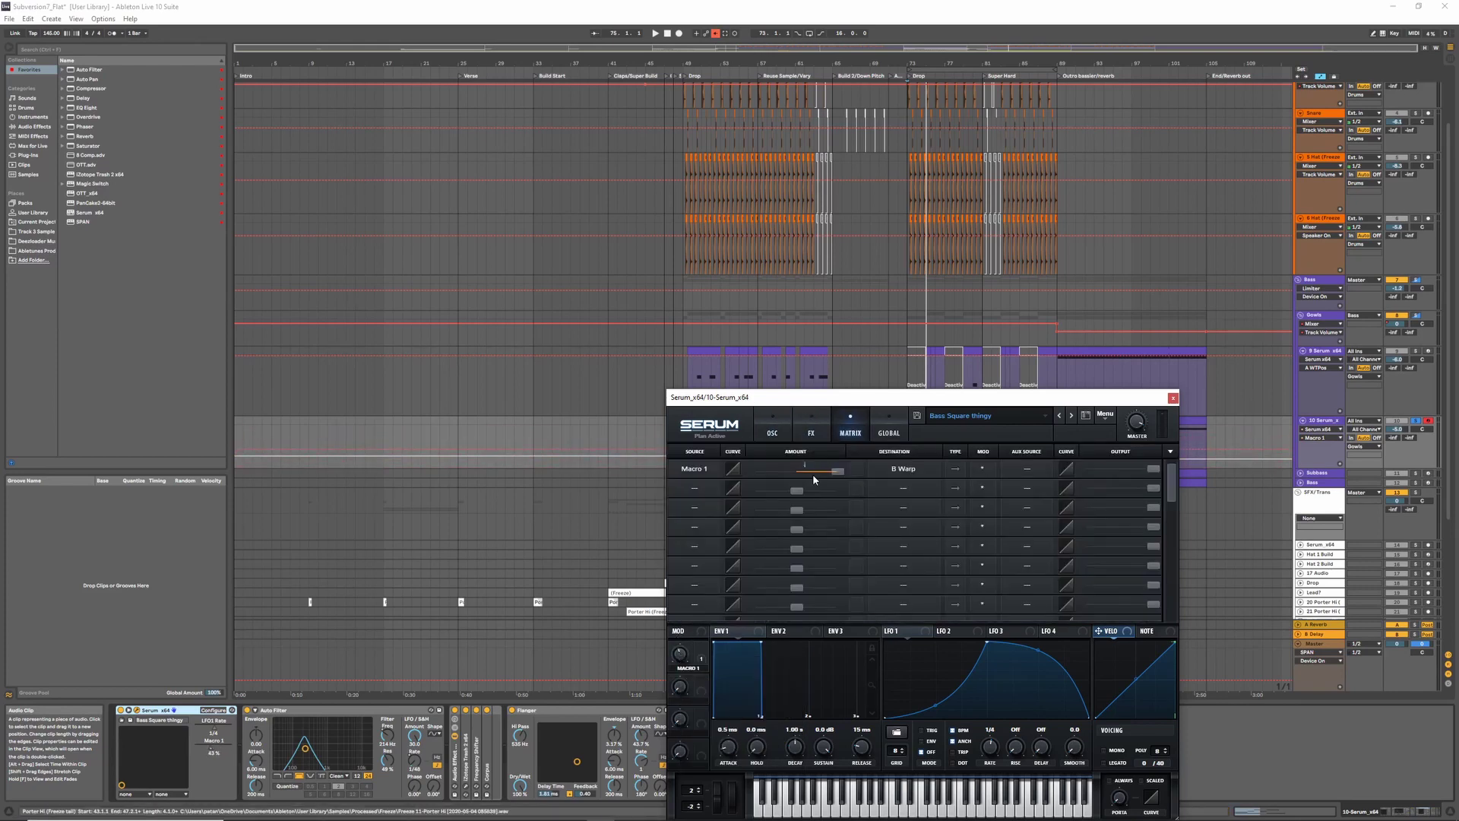
pyautogui.click(834, 476)
pyautogui.click(811, 433)
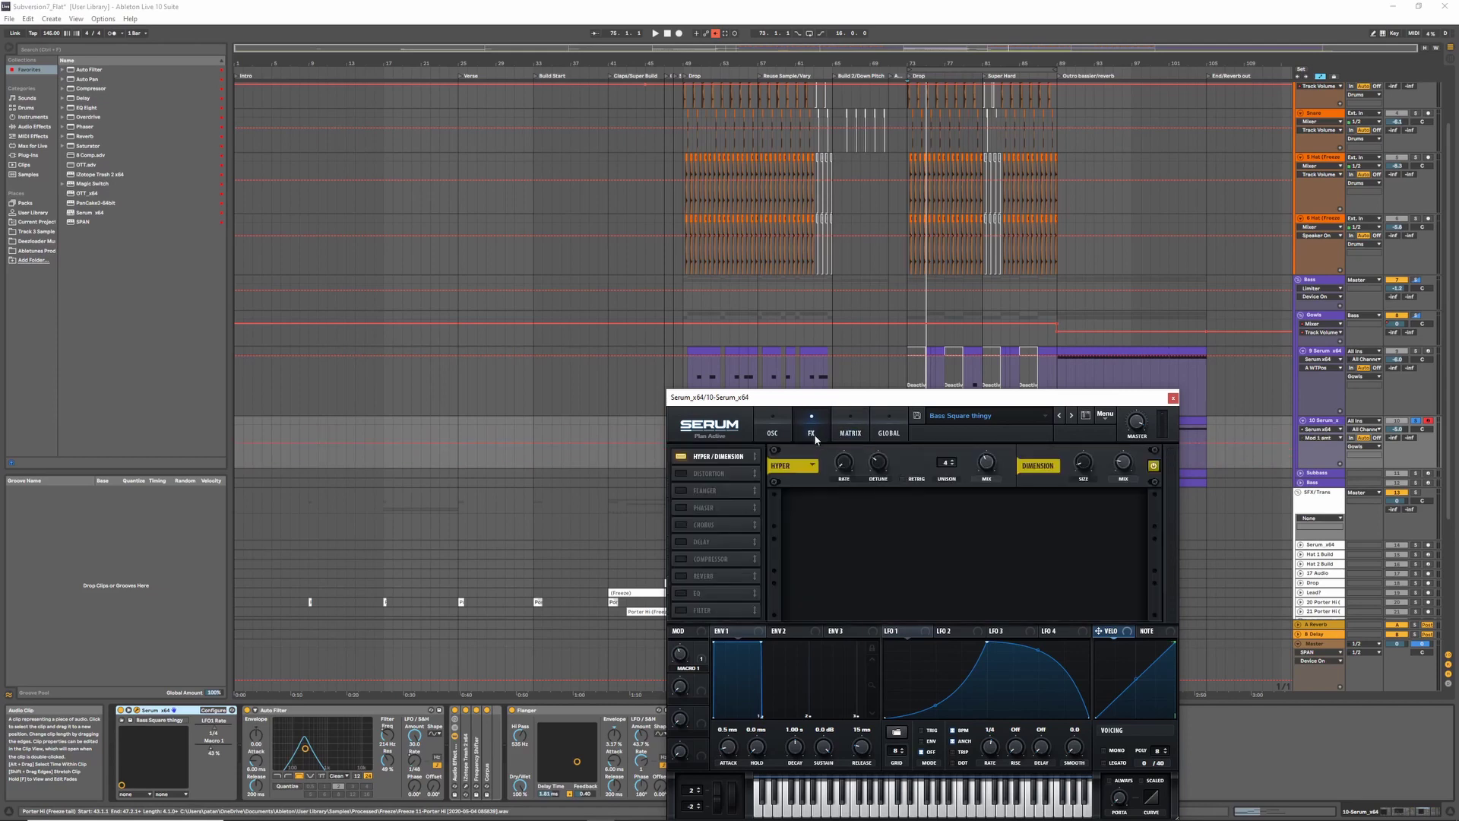
# - Return to Serum's oscillator view, raise Macro 1 to 100% and close the instrument window
pyautogui.click(768, 429)
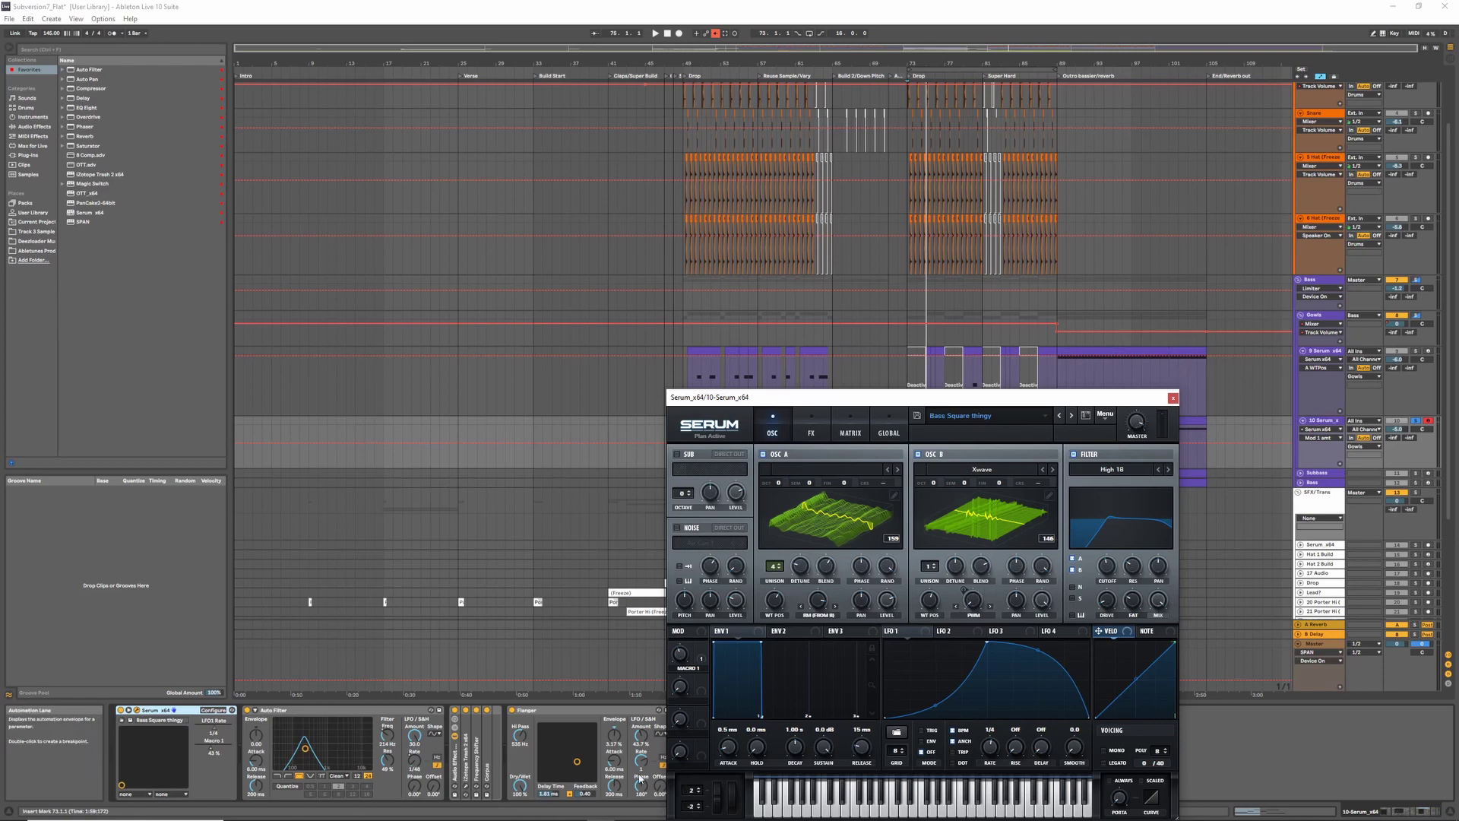
pyautogui.moveTo(681, 656); pyautogui.dragTo(681, 608)
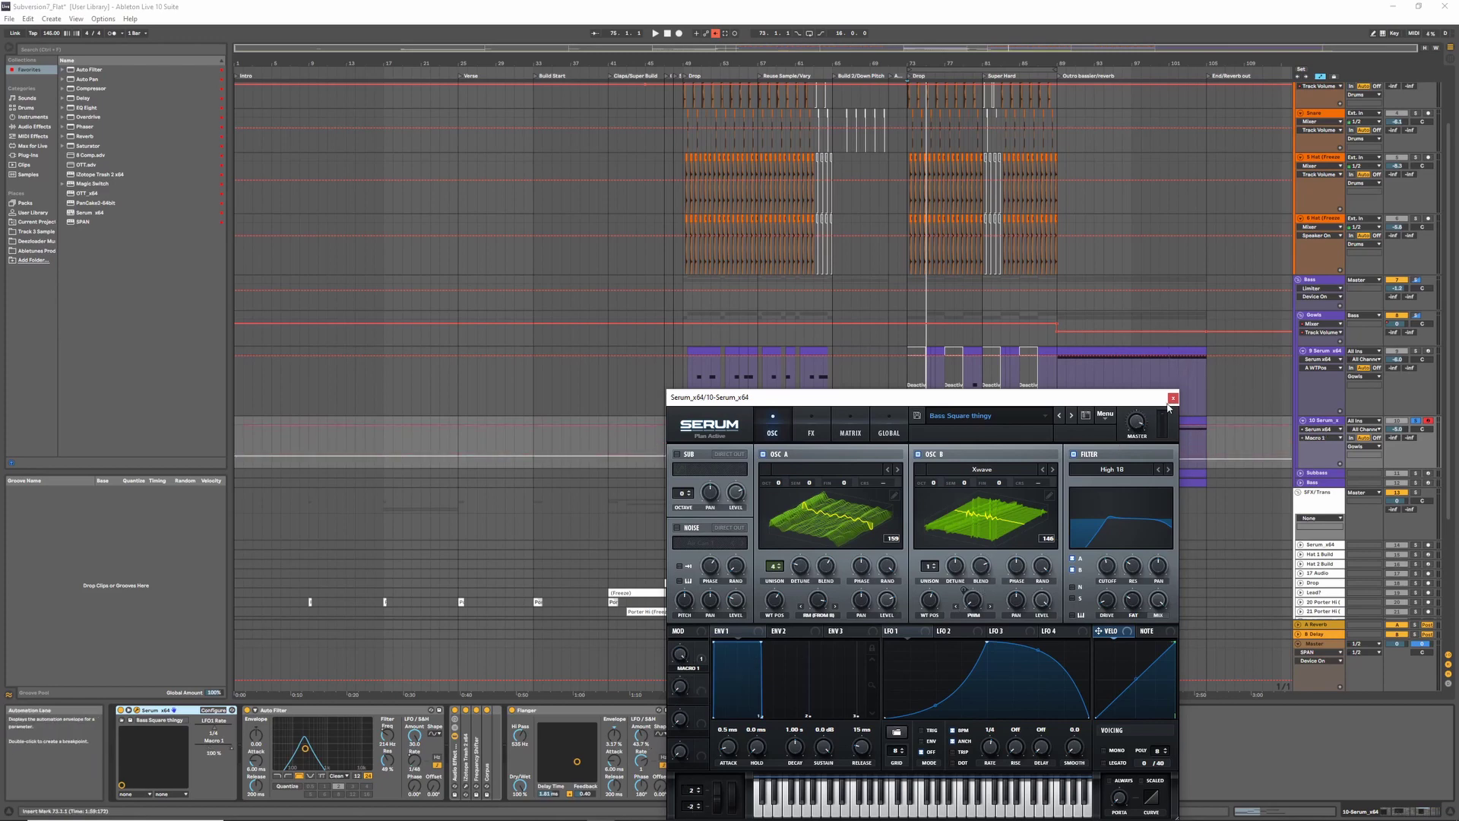
pyautogui.click(1173, 398)
# - Unfold the Subbass track, open its Serum instrument and audition a note on the keyboard
pyautogui.click(1316, 472)
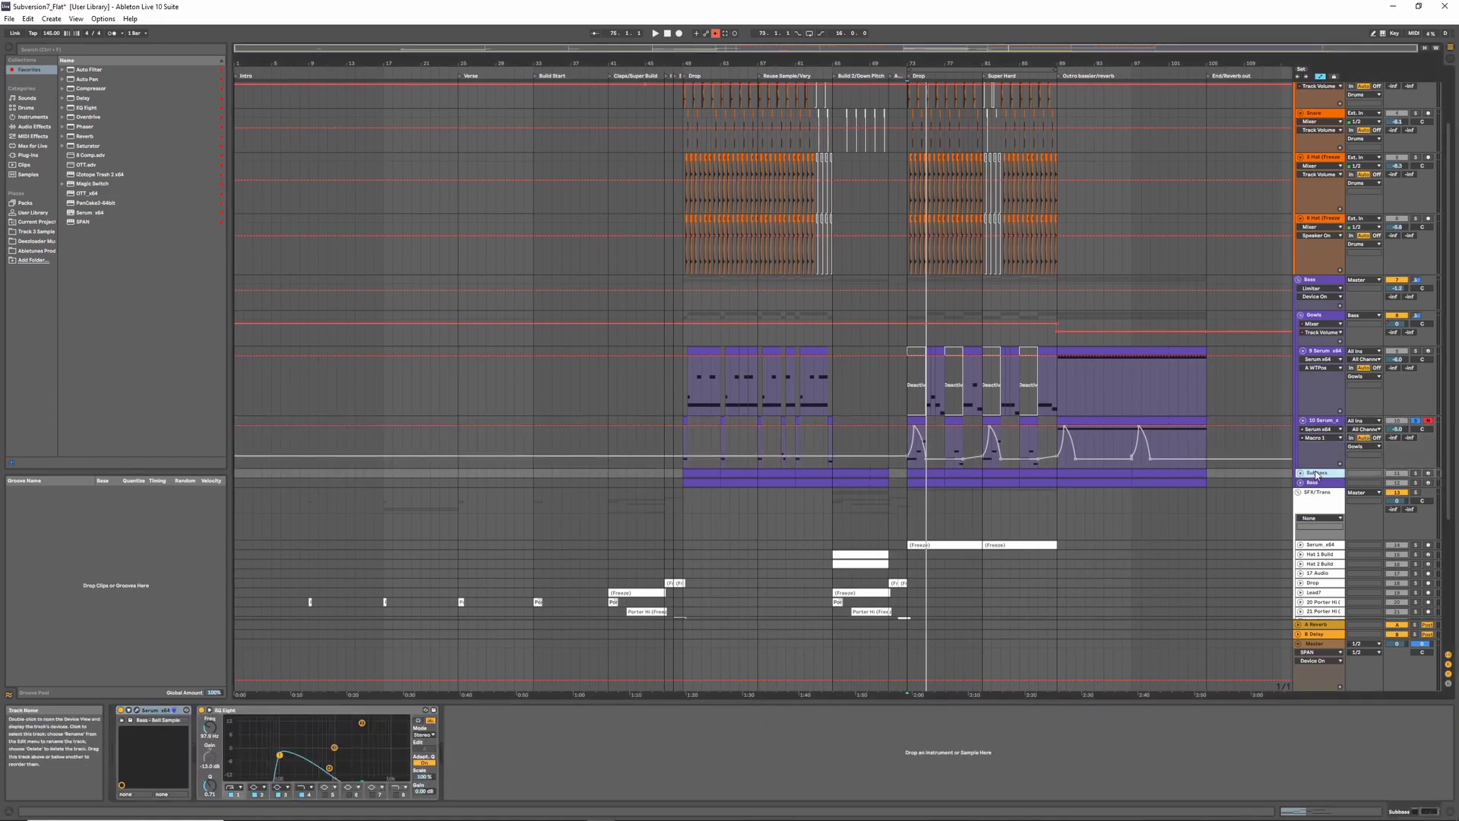
pyautogui.click(1300, 475)
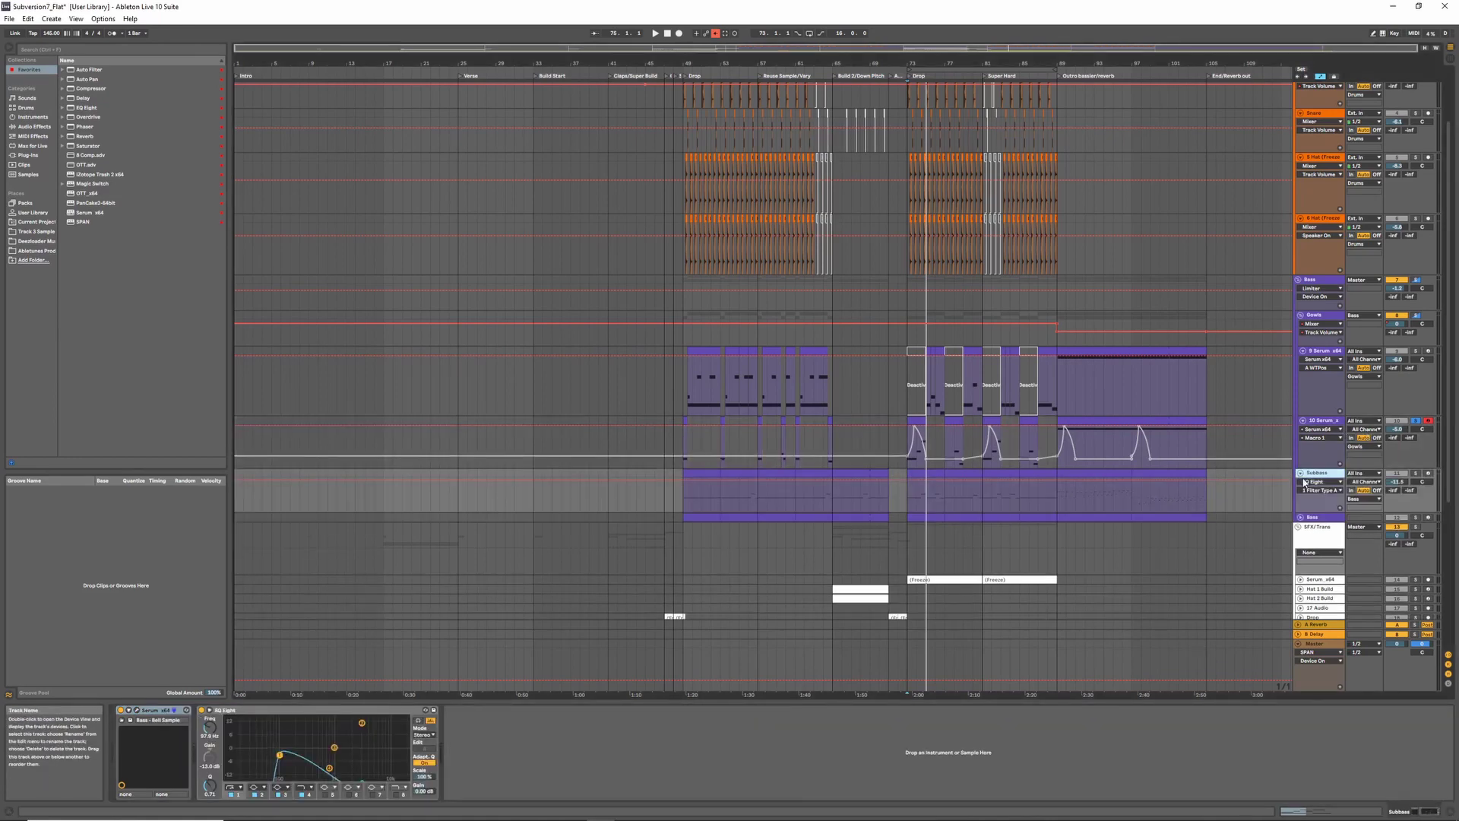
pyautogui.click(138, 710)
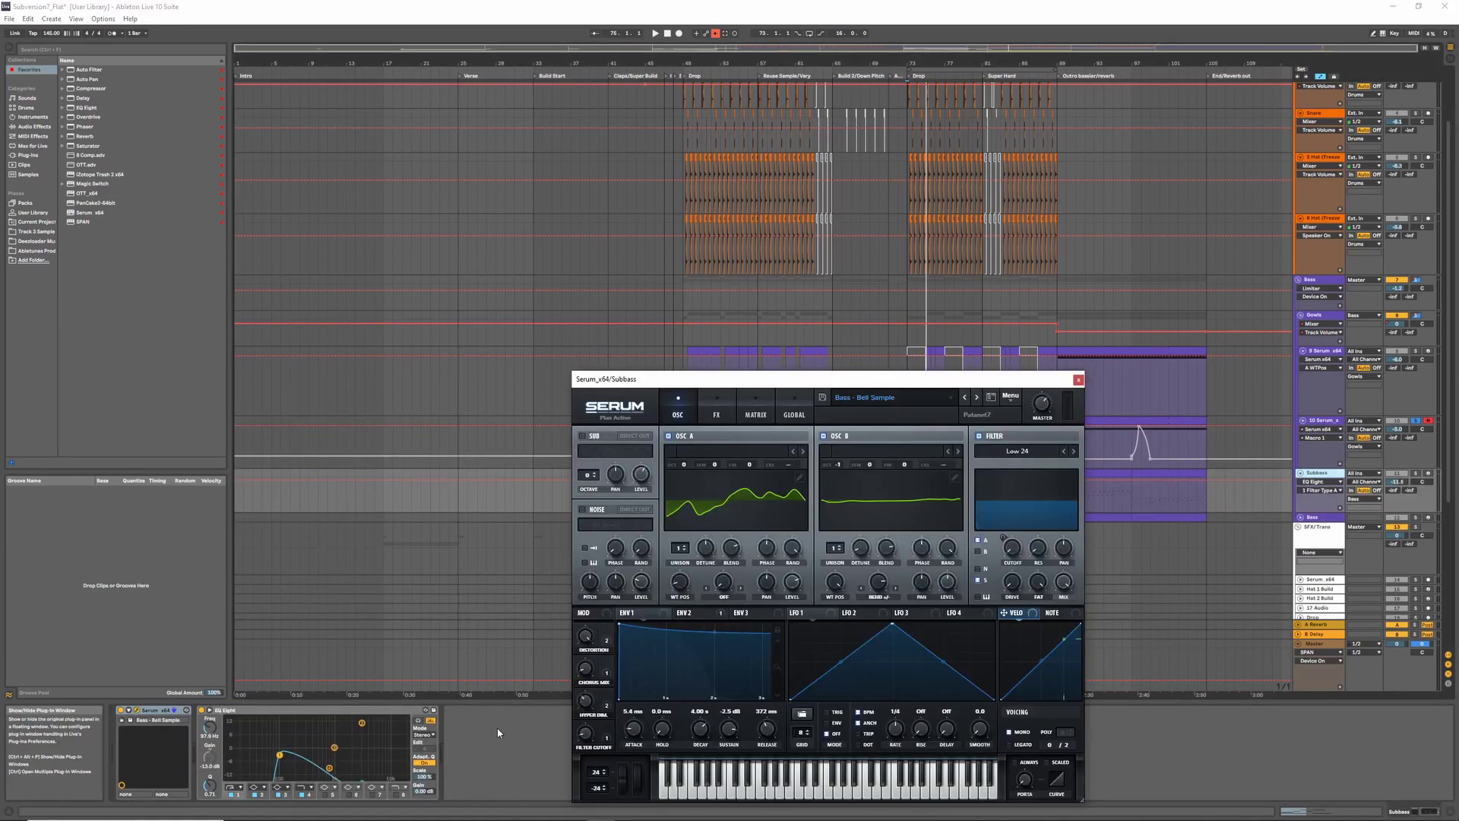
pyautogui.click(741, 785)
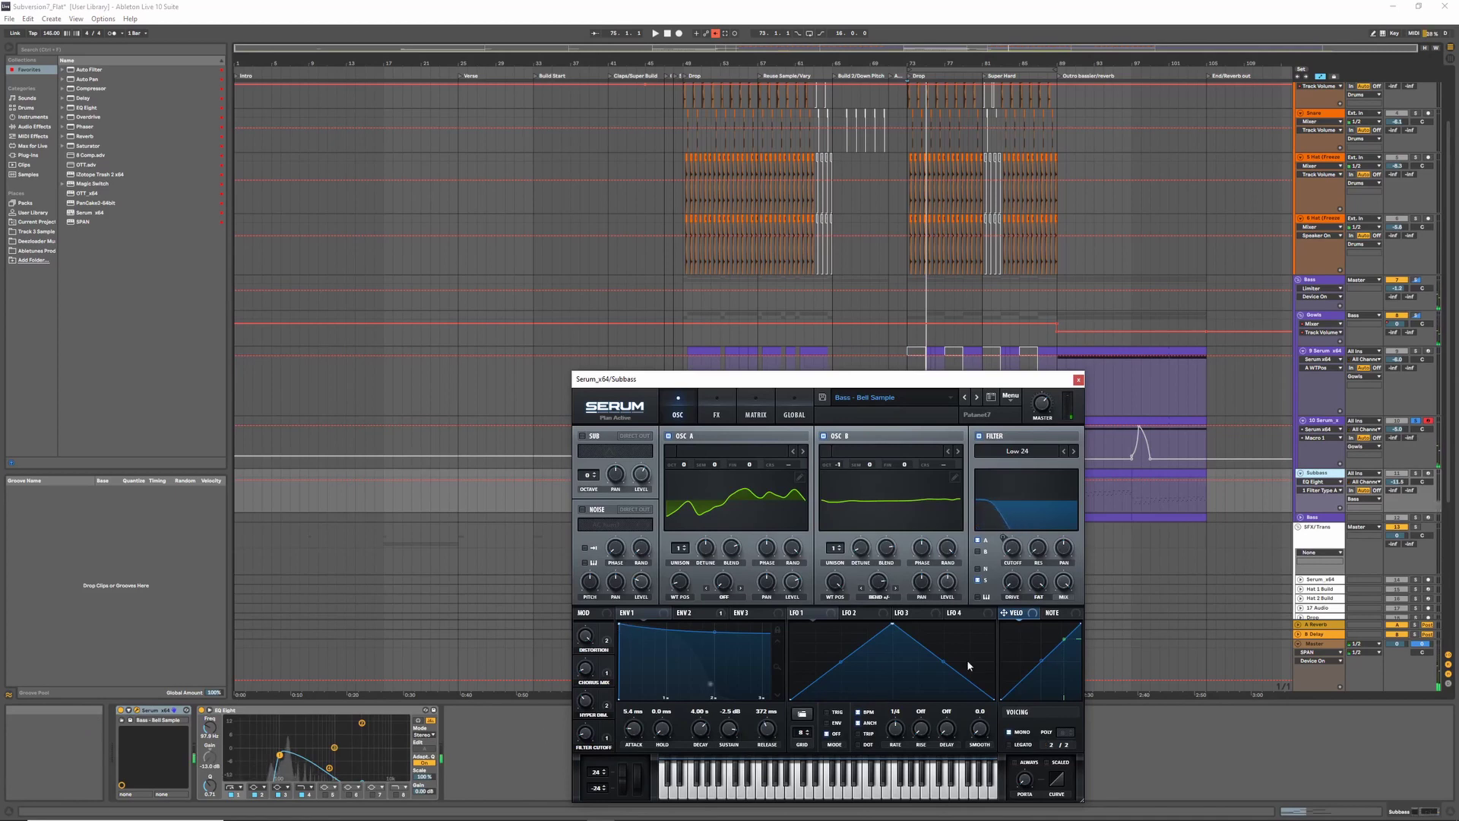
# - Arm the Subbass track, raise its Serum filter cutoff to near the maximum and close the instrument window
pyautogui.click(1428, 475)
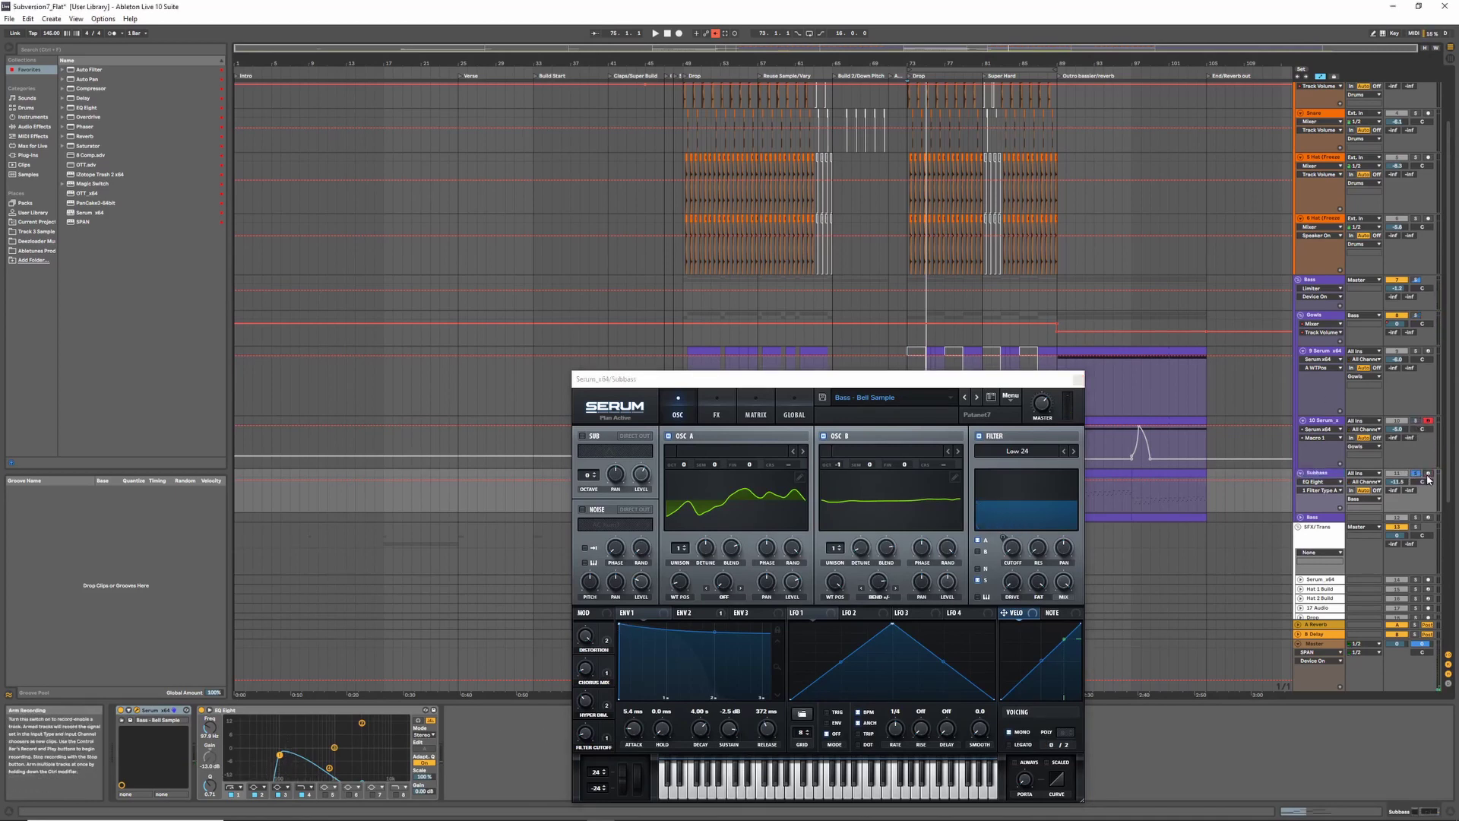
pyautogui.moveTo(1014, 550); pyautogui.dragTo(1032, 409)
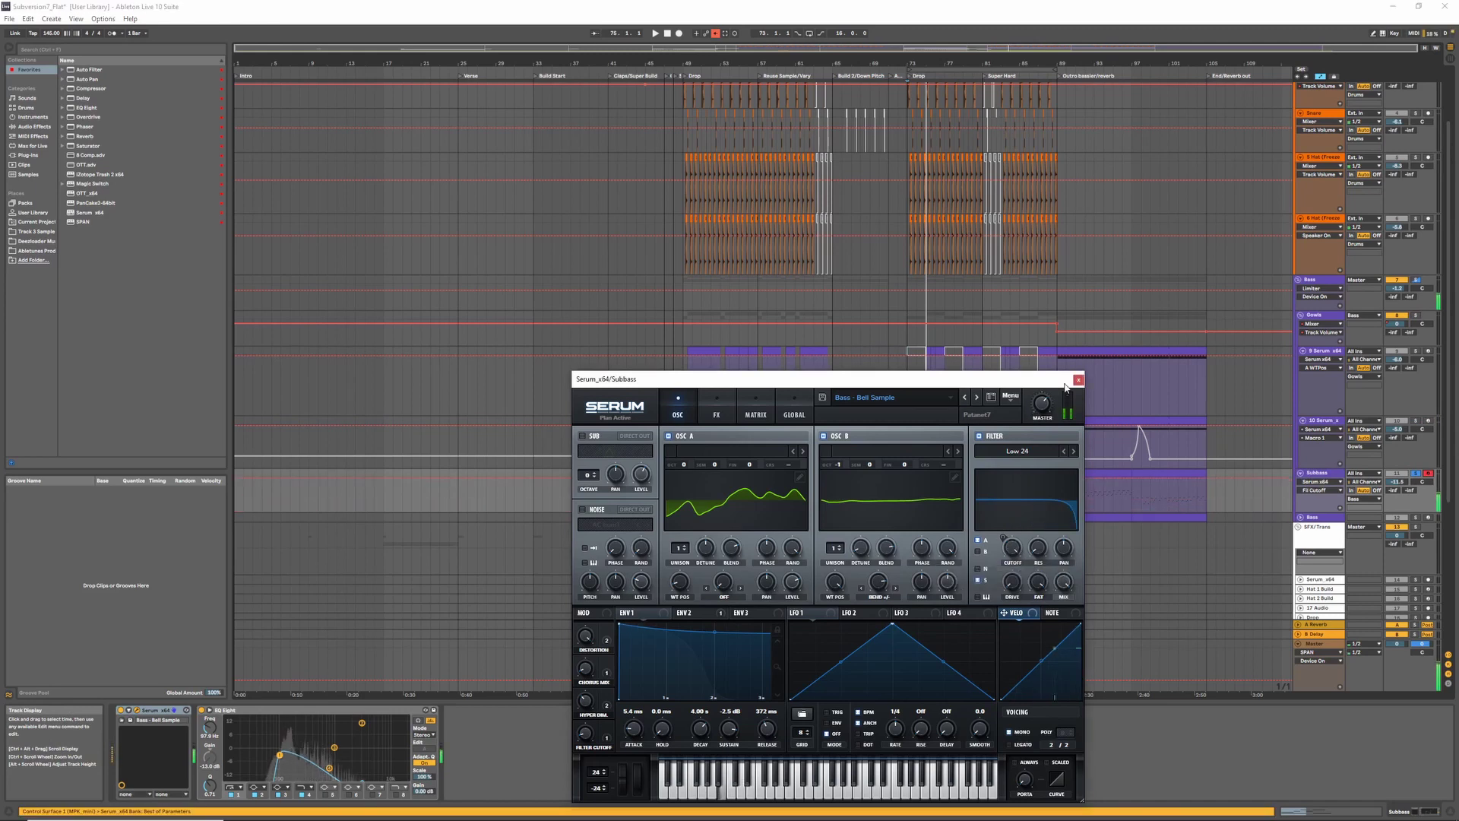
pyautogui.click(1077, 379)
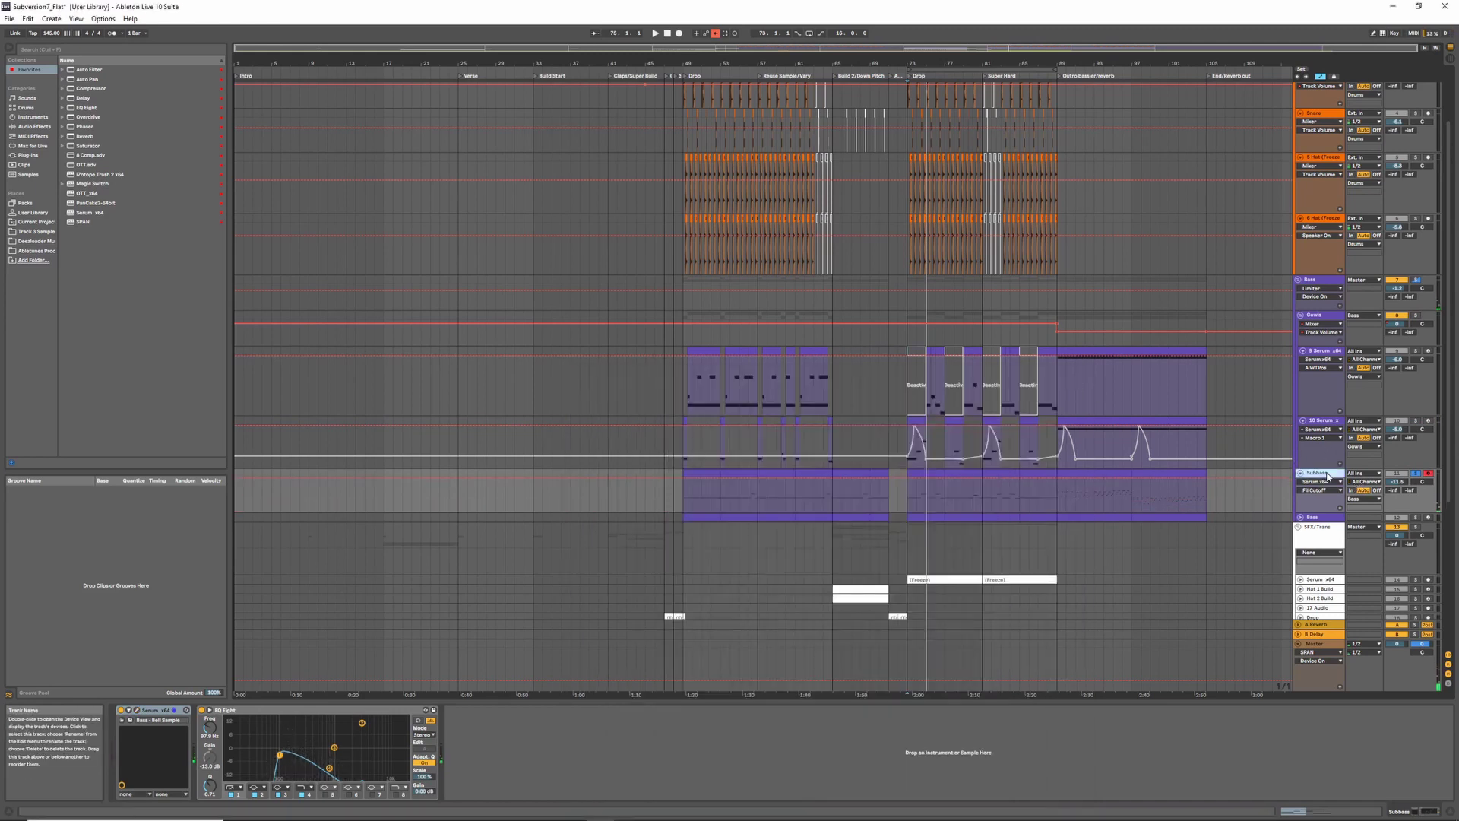
# - Unfold the Bass track below Subbass and arm it for recording
pyautogui.click(1314, 519)
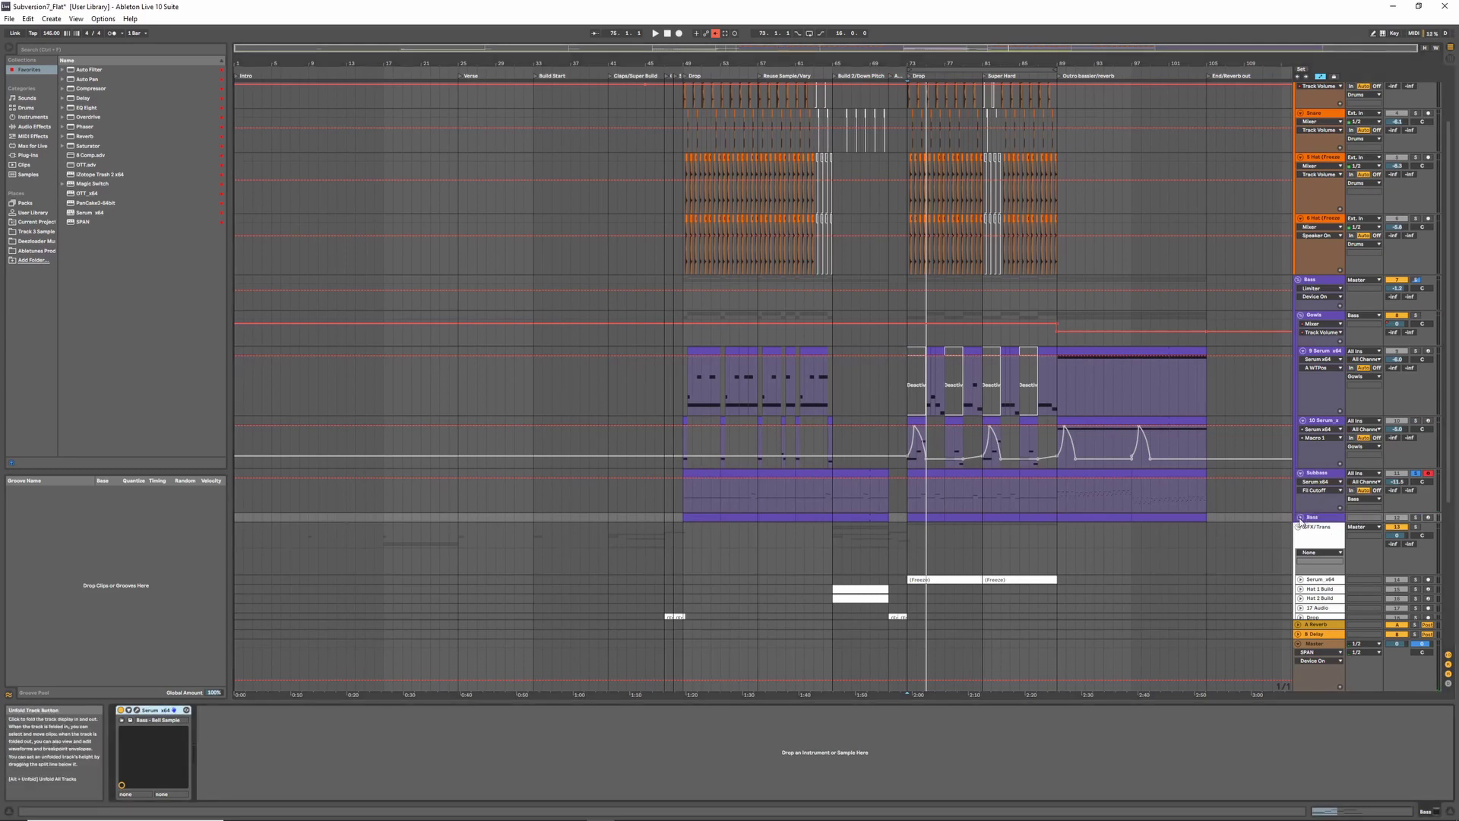
pyautogui.click(1300, 520)
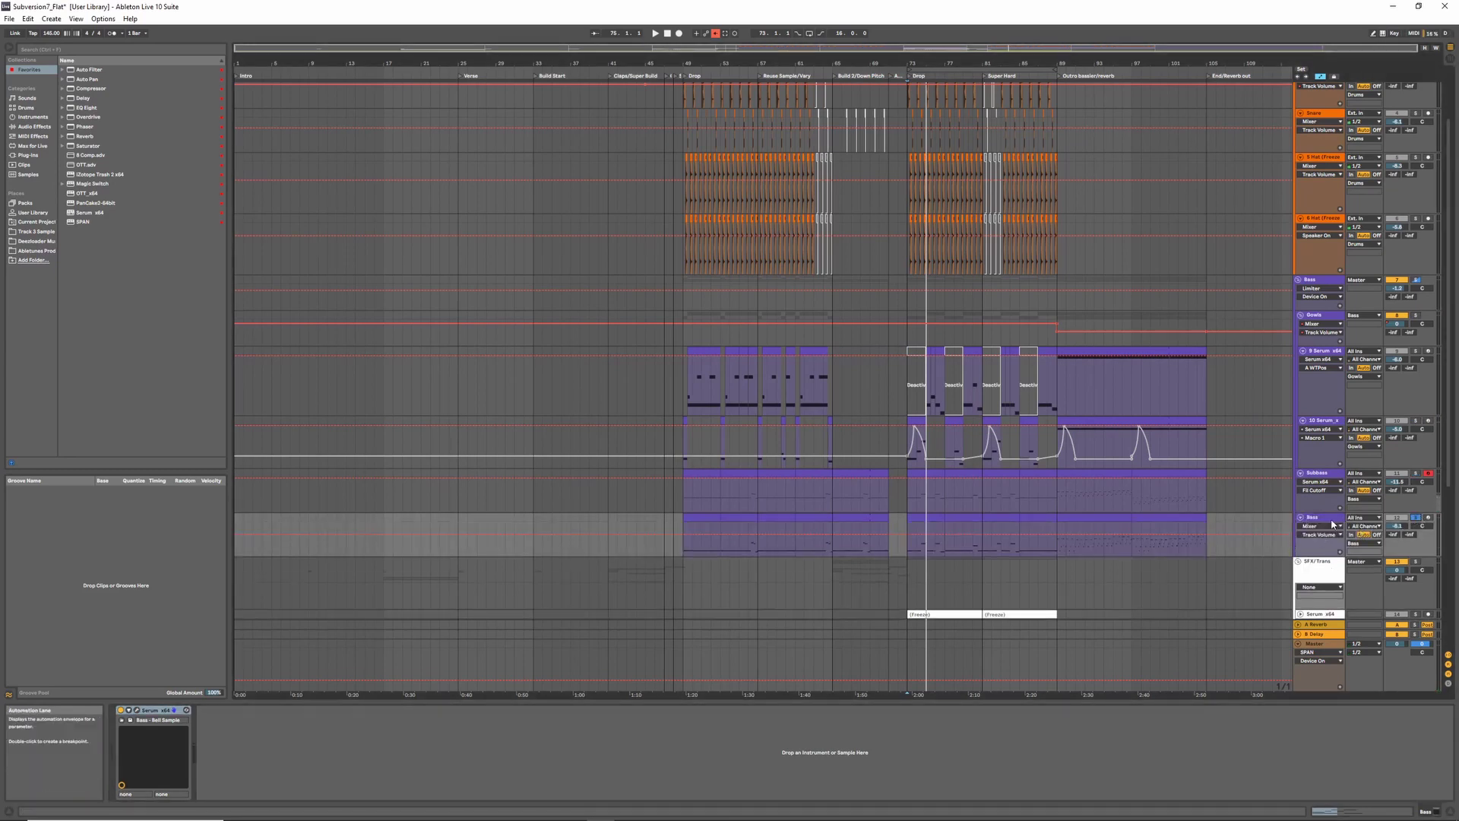
pyautogui.click(1329, 518)
pyautogui.click(1428, 517)
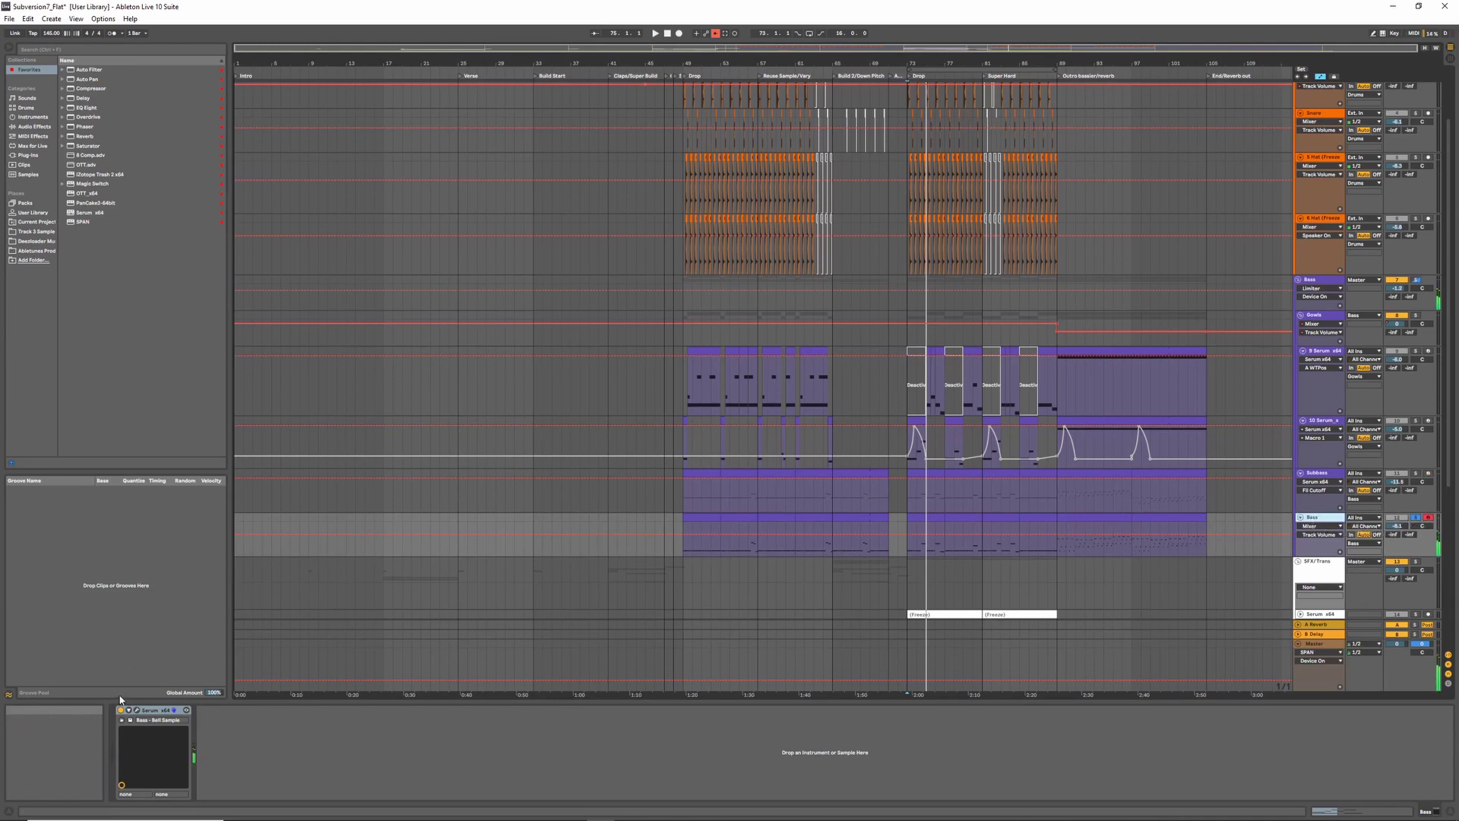
# - Open the Bass track's Serum, show both oscillators' wavetables in 3D, raise Oscillator A's wavetable position and close the instrument window
pyautogui.click(137, 710)
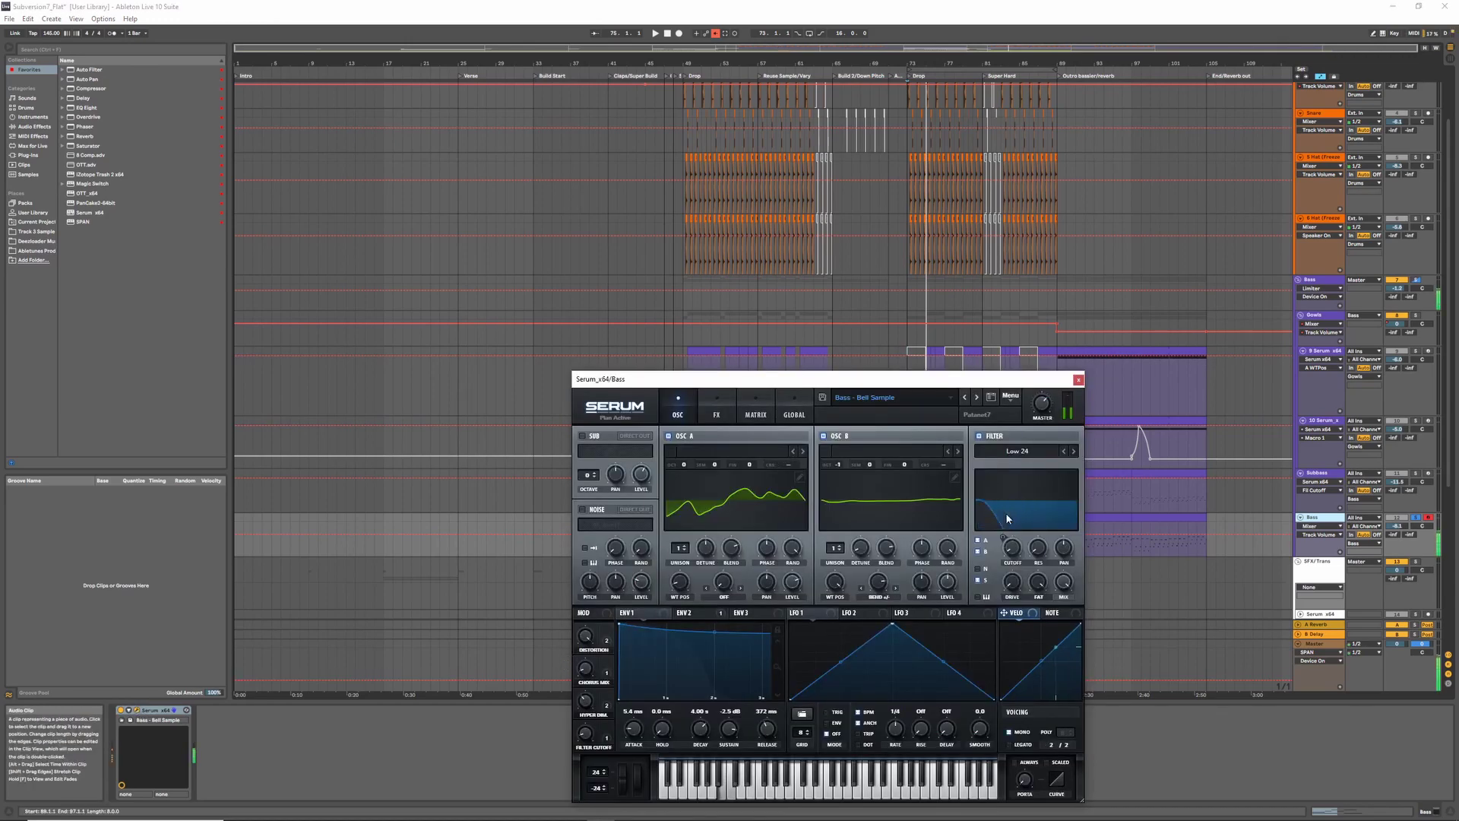
pyautogui.click(696, 498)
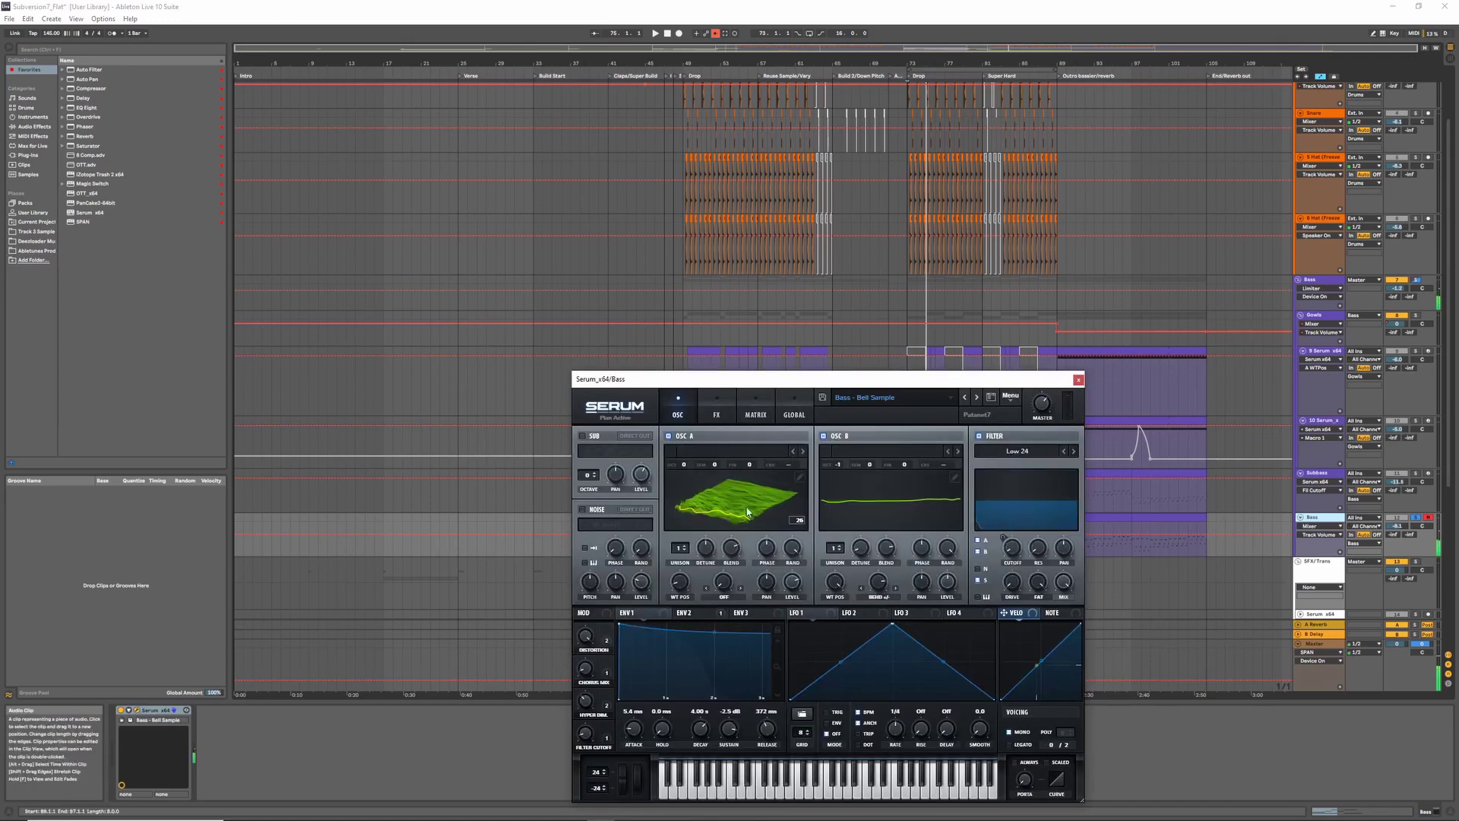
pyautogui.moveTo(680, 586); pyautogui.dragTo(688, 563)
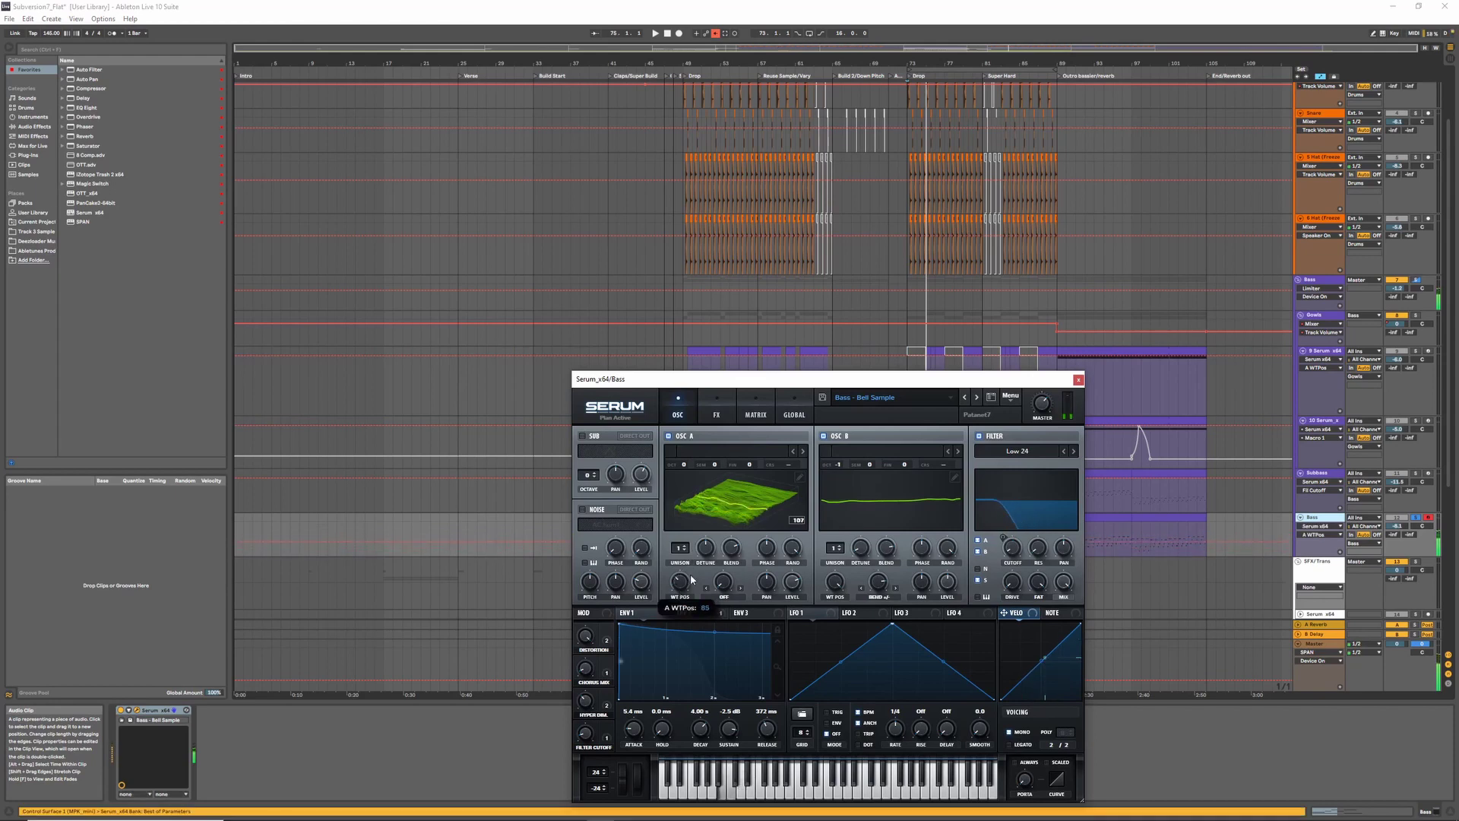
pyautogui.click(844, 496)
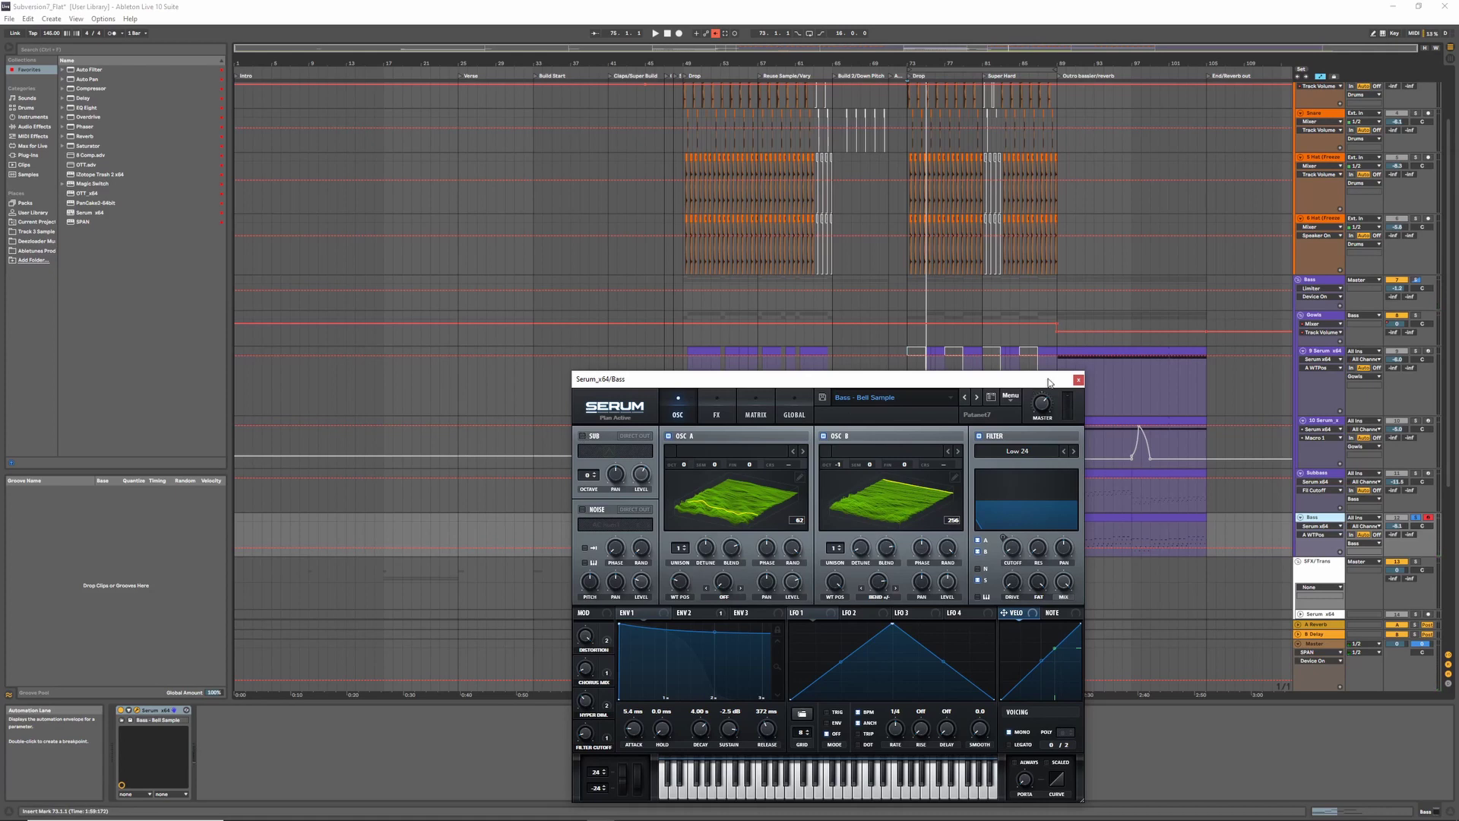
pyautogui.click(1079, 380)
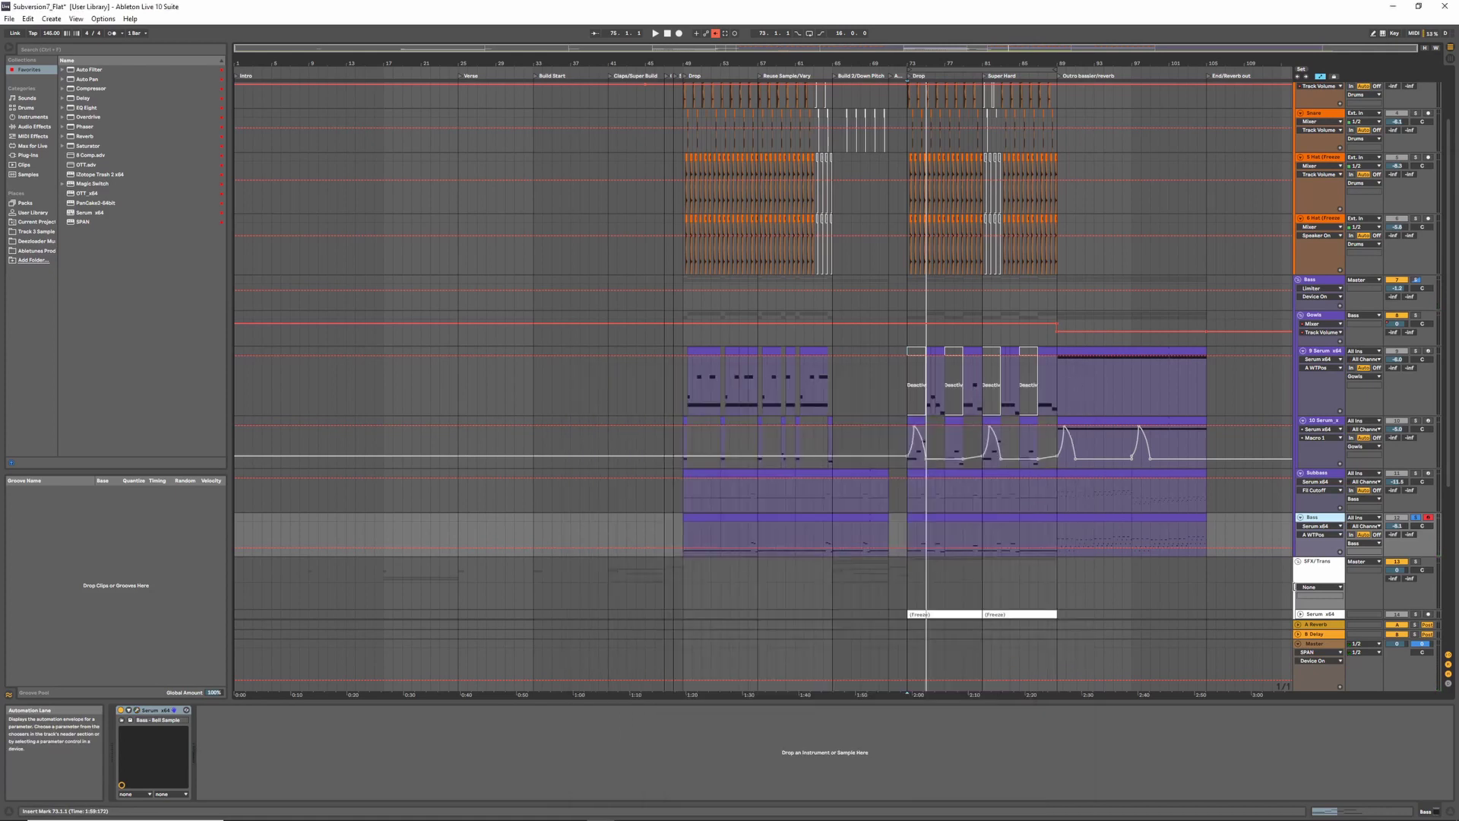
# - During playback, show the Subbass track's devices and shift the low EQ Eight band slightly lower in frequency, then stop playback
pyautogui.press('space')
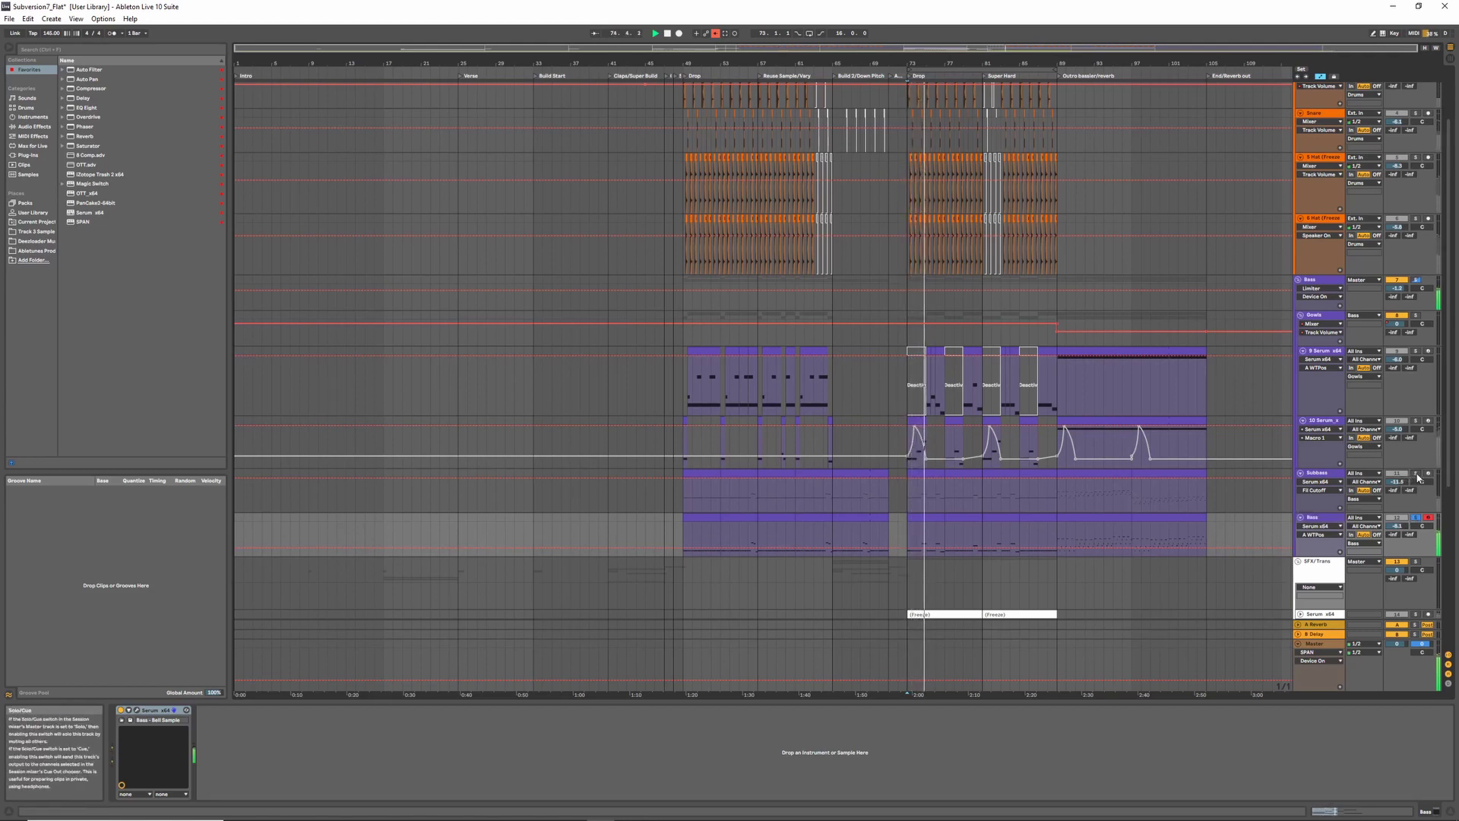
pyautogui.click(1321, 474)
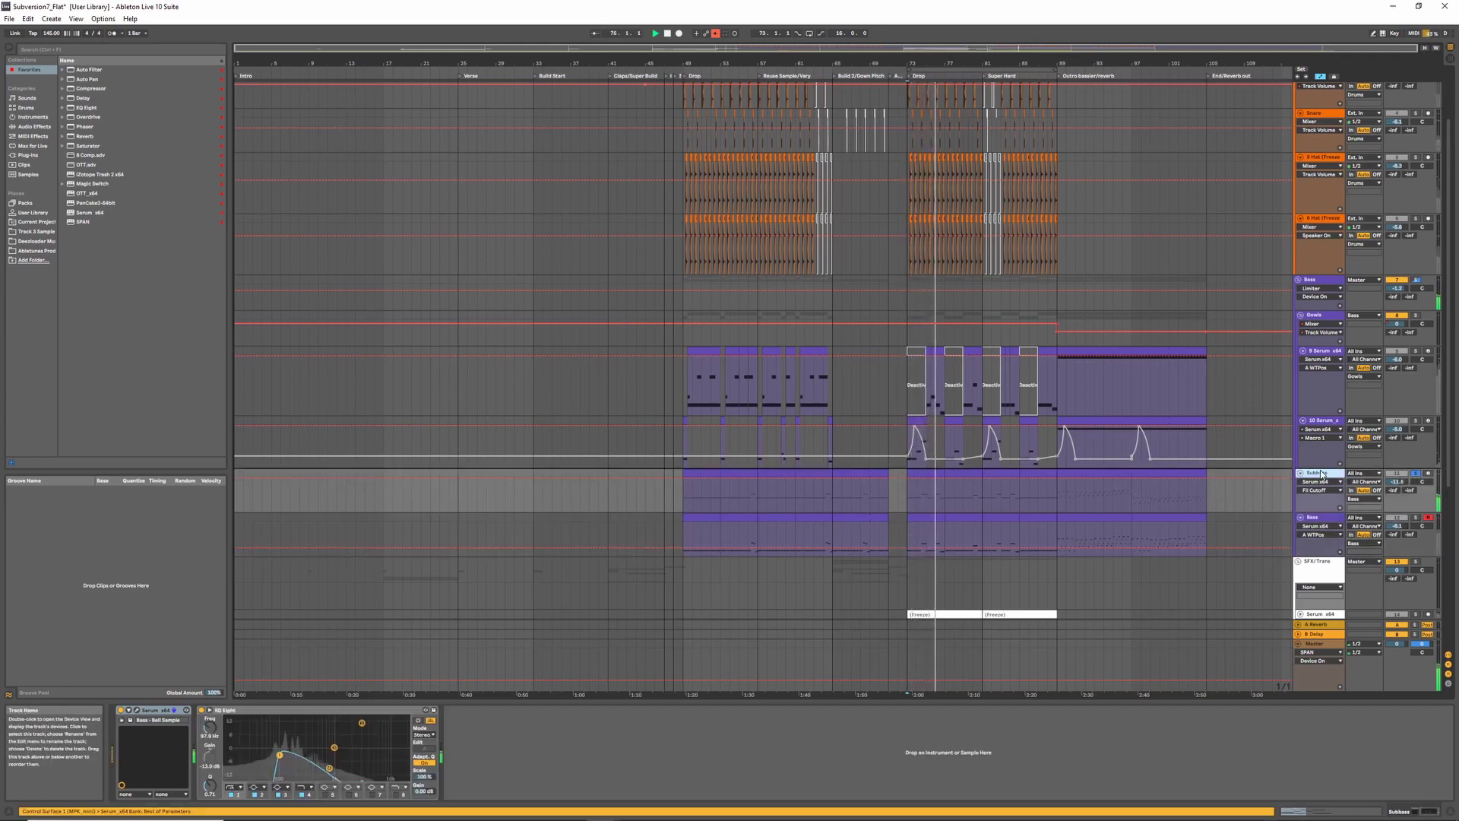
pyautogui.moveTo(280, 755); pyautogui.dragTo(278, 755)
pyautogui.press('space')
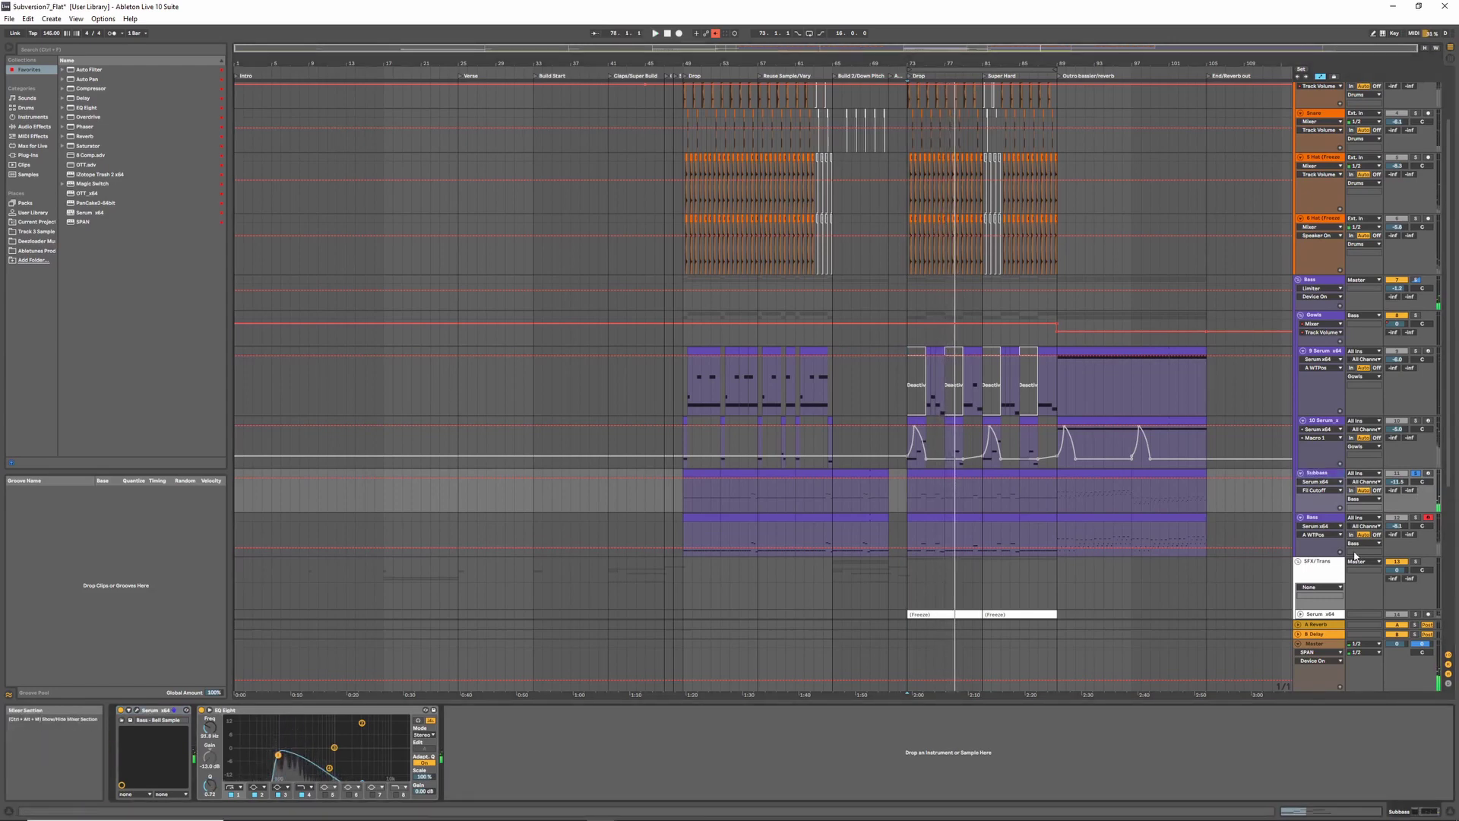
# - Unfold the SFX/Trans group and its Serum_x64 track, and play the first frozen clip at the second Drop
pyautogui.click(1326, 562)
pyautogui.click(1299, 561)
pyautogui.scroll(-3, 1311, 532)
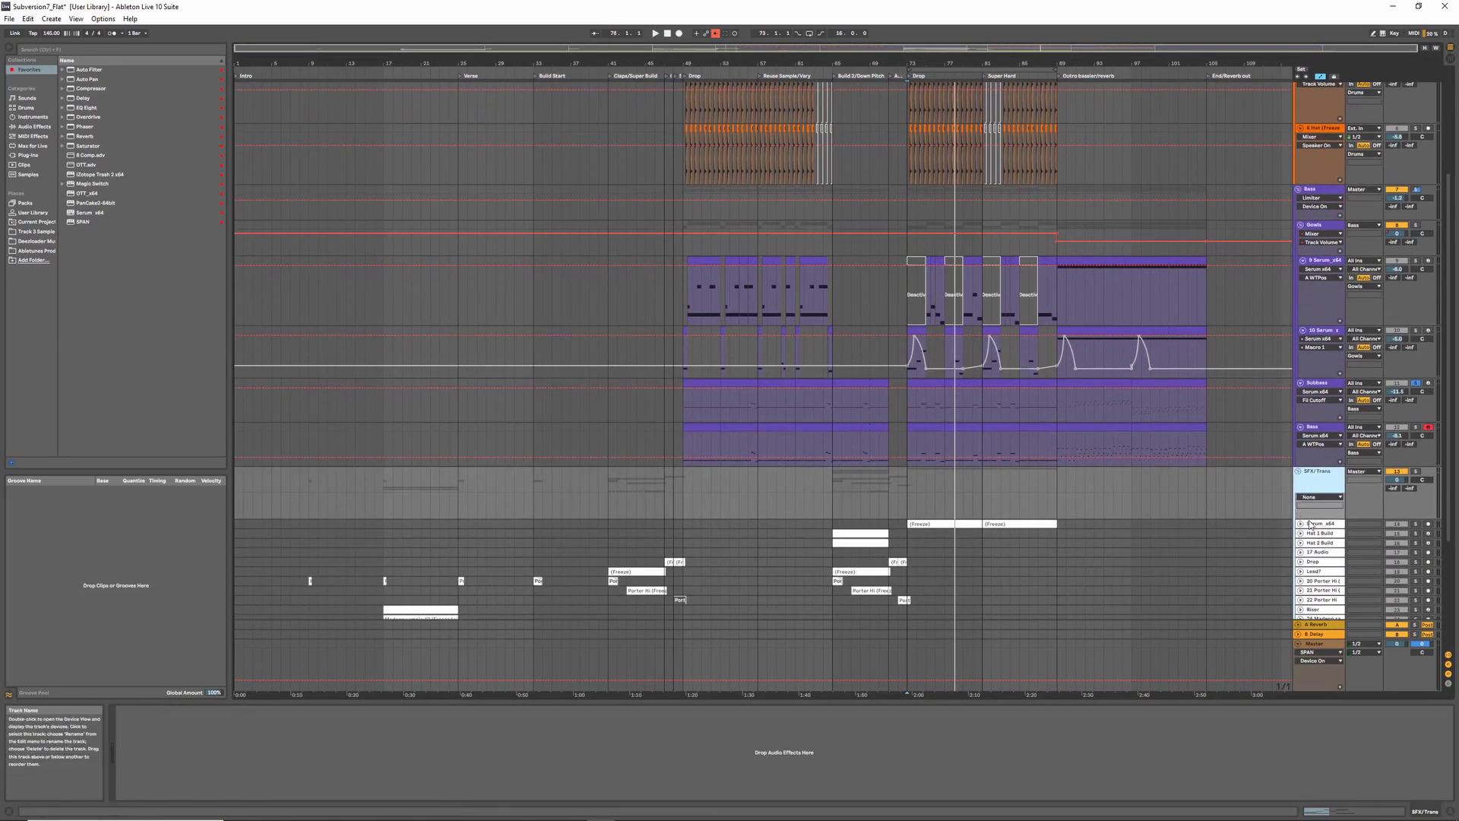
pyautogui.scroll(-3, 1310, 524)
pyautogui.click(1299, 433)
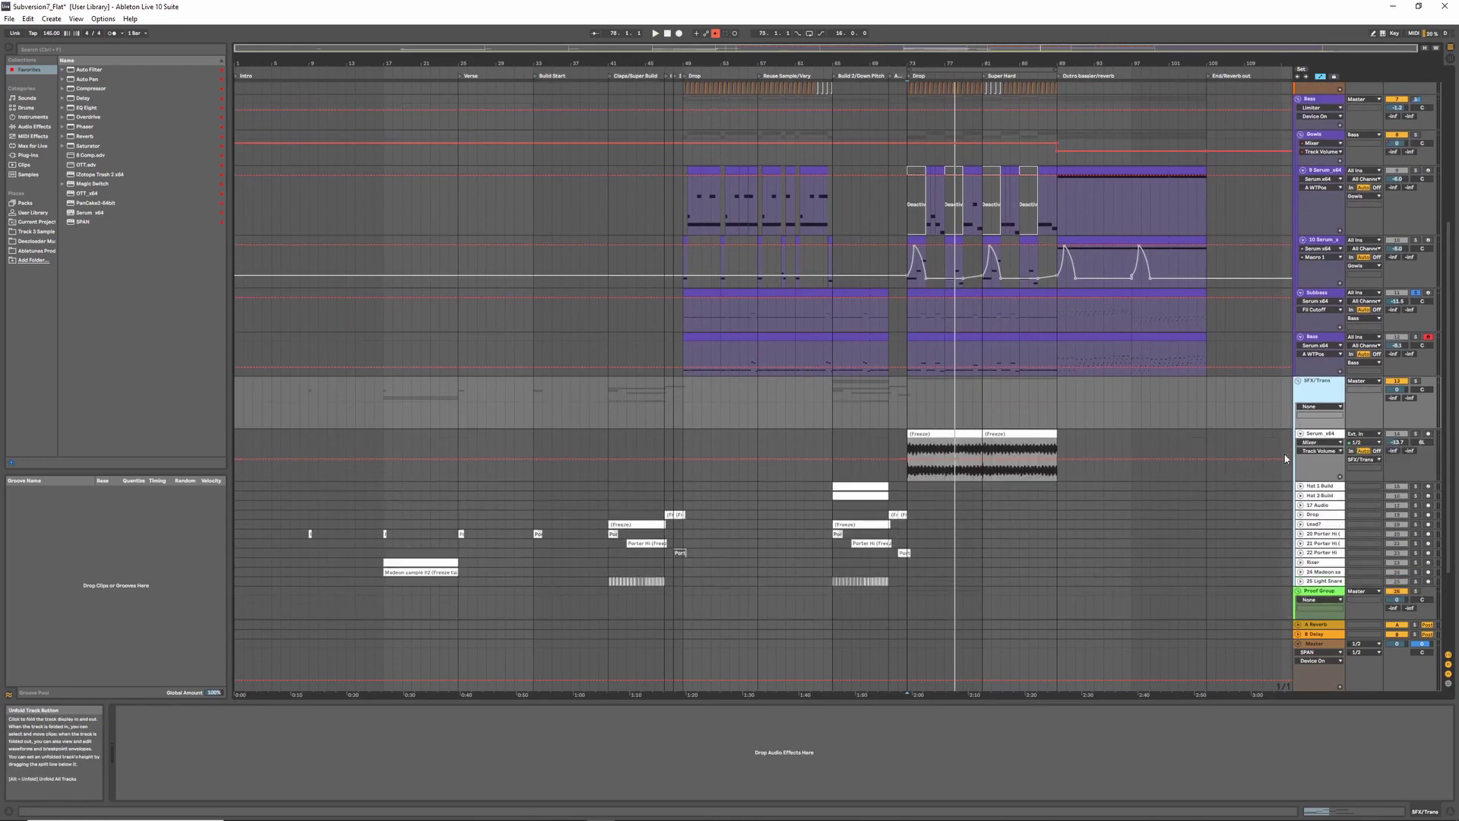
pyautogui.click(912, 438)
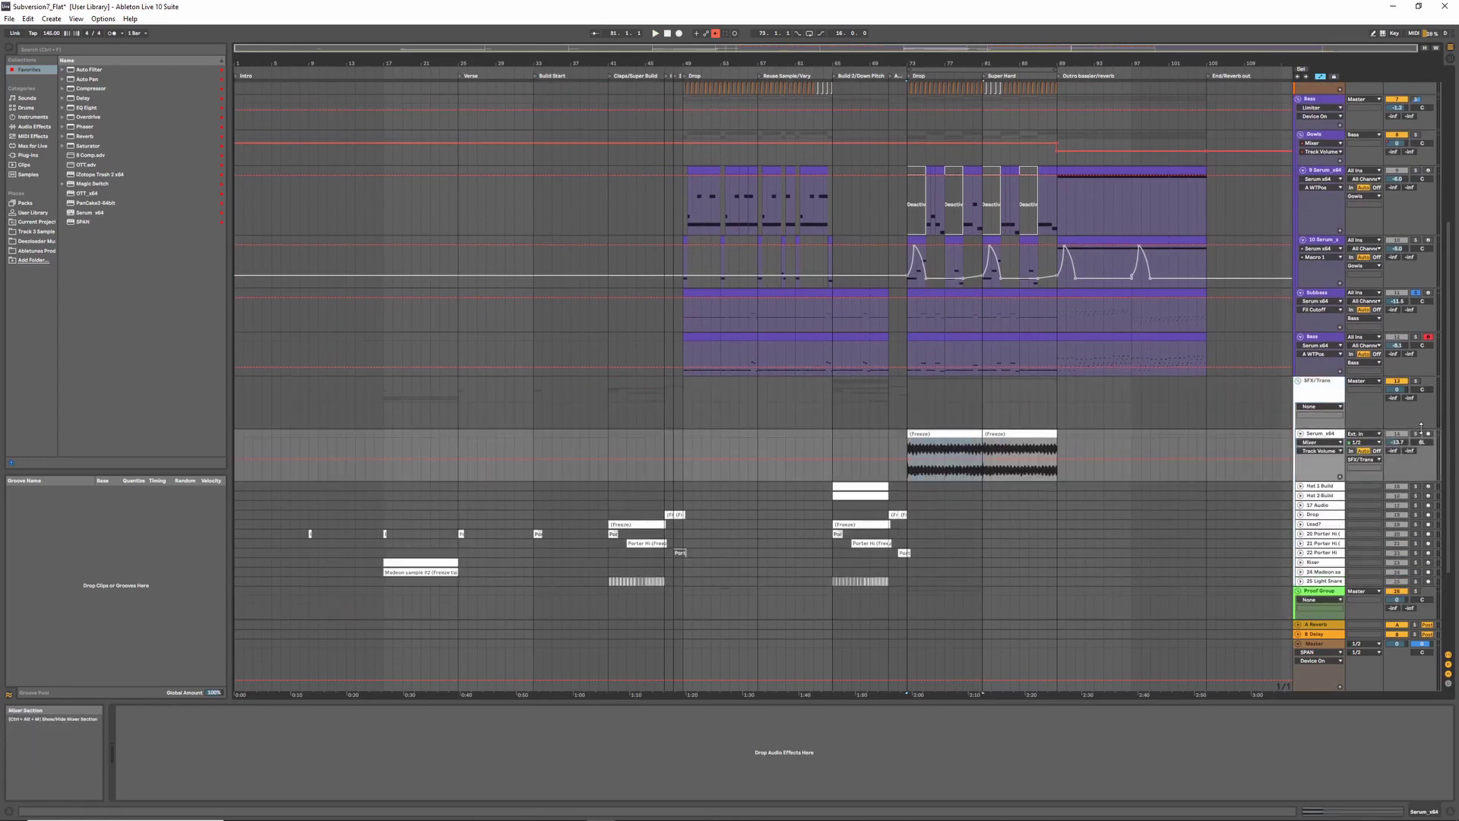
pyautogui.press('space')
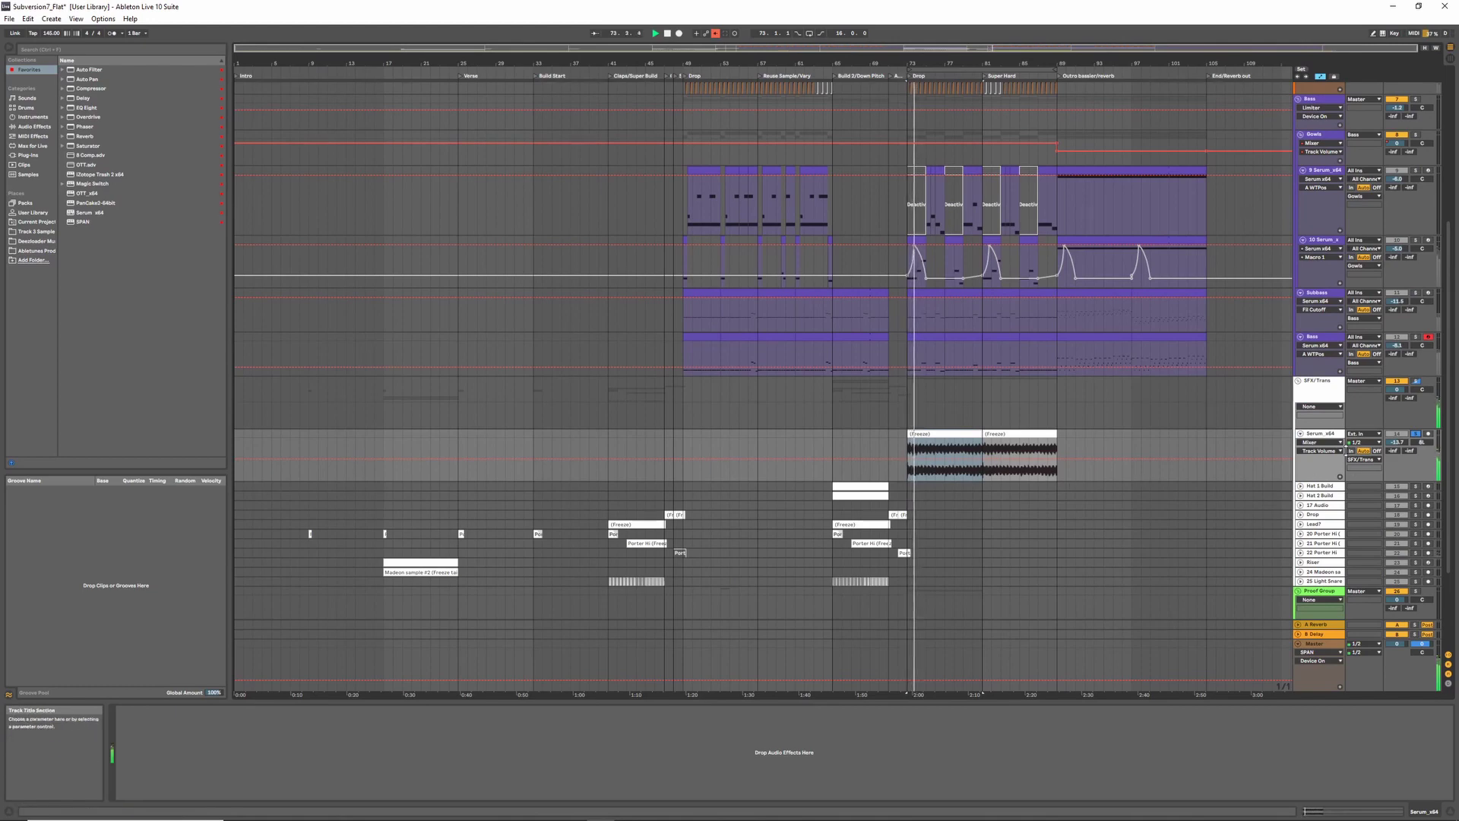
# - Inspect the 28-Serum_x64 track's device chain in the Proof Group, expanding the VR Stereoizer rack to view its Utility and folding it back
pyautogui.scroll(-3, 955, 504)
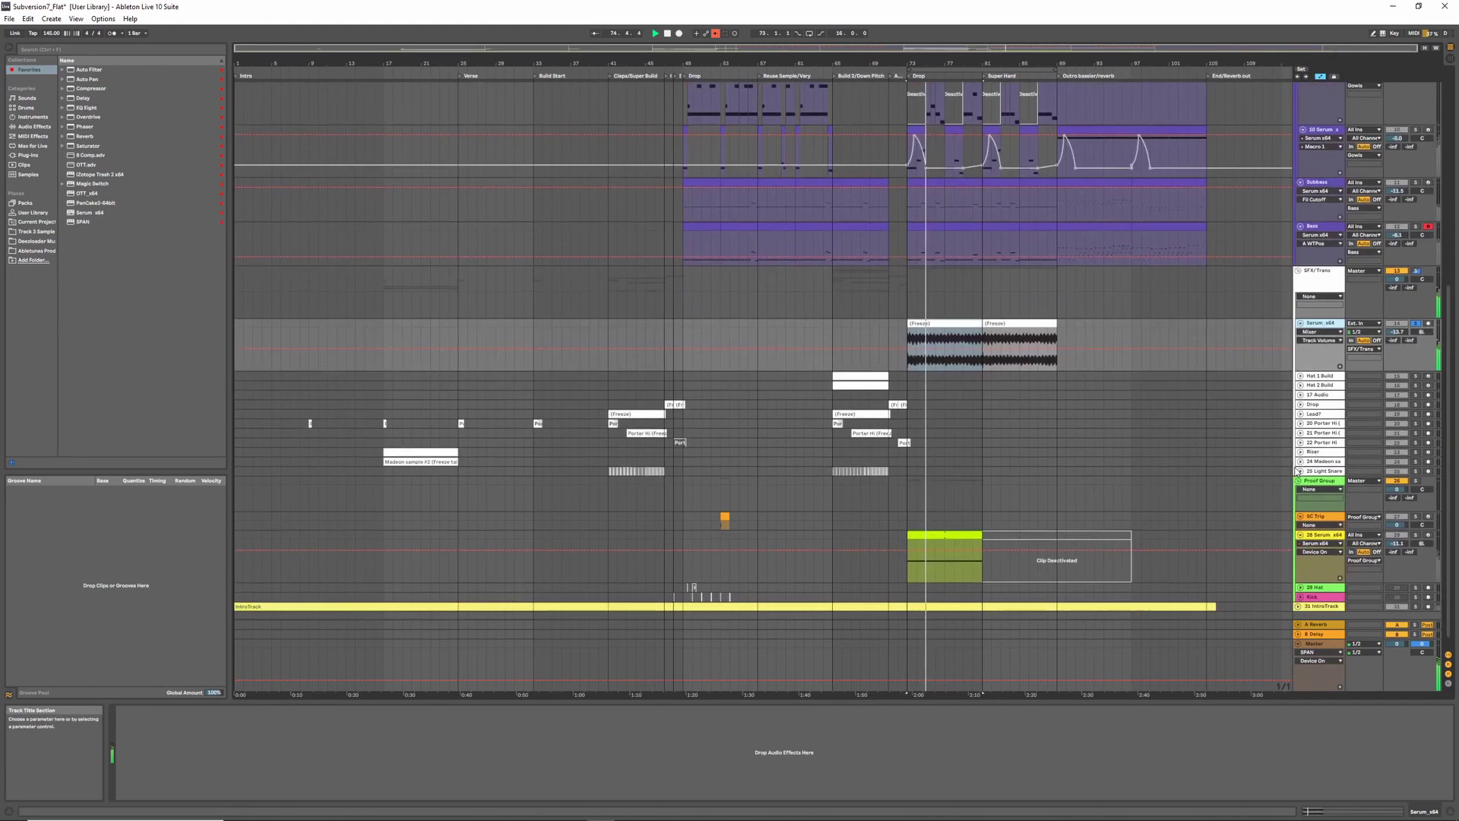
pyautogui.click(953, 536)
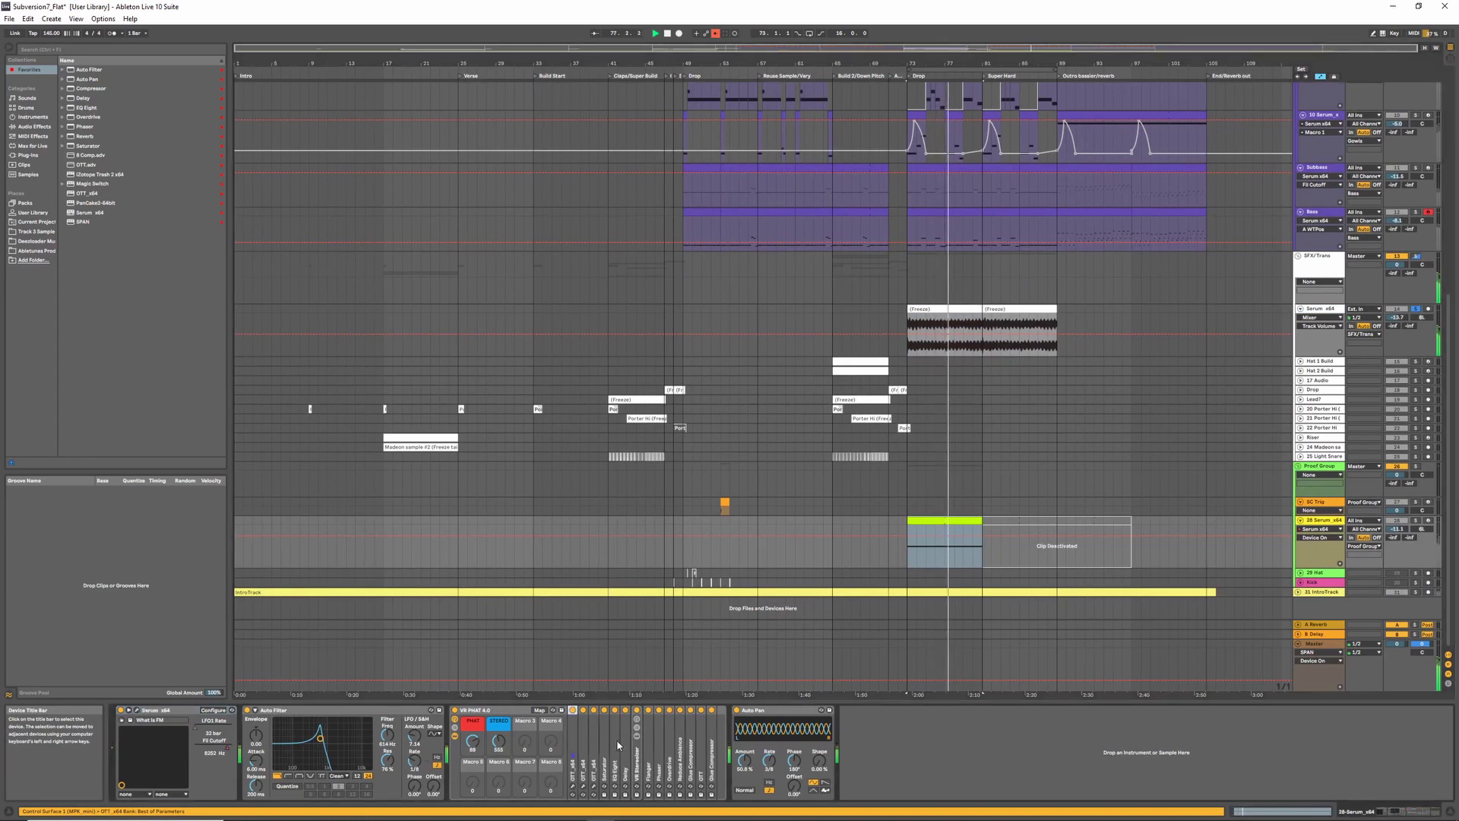
pyautogui.doubleClick(636, 765)
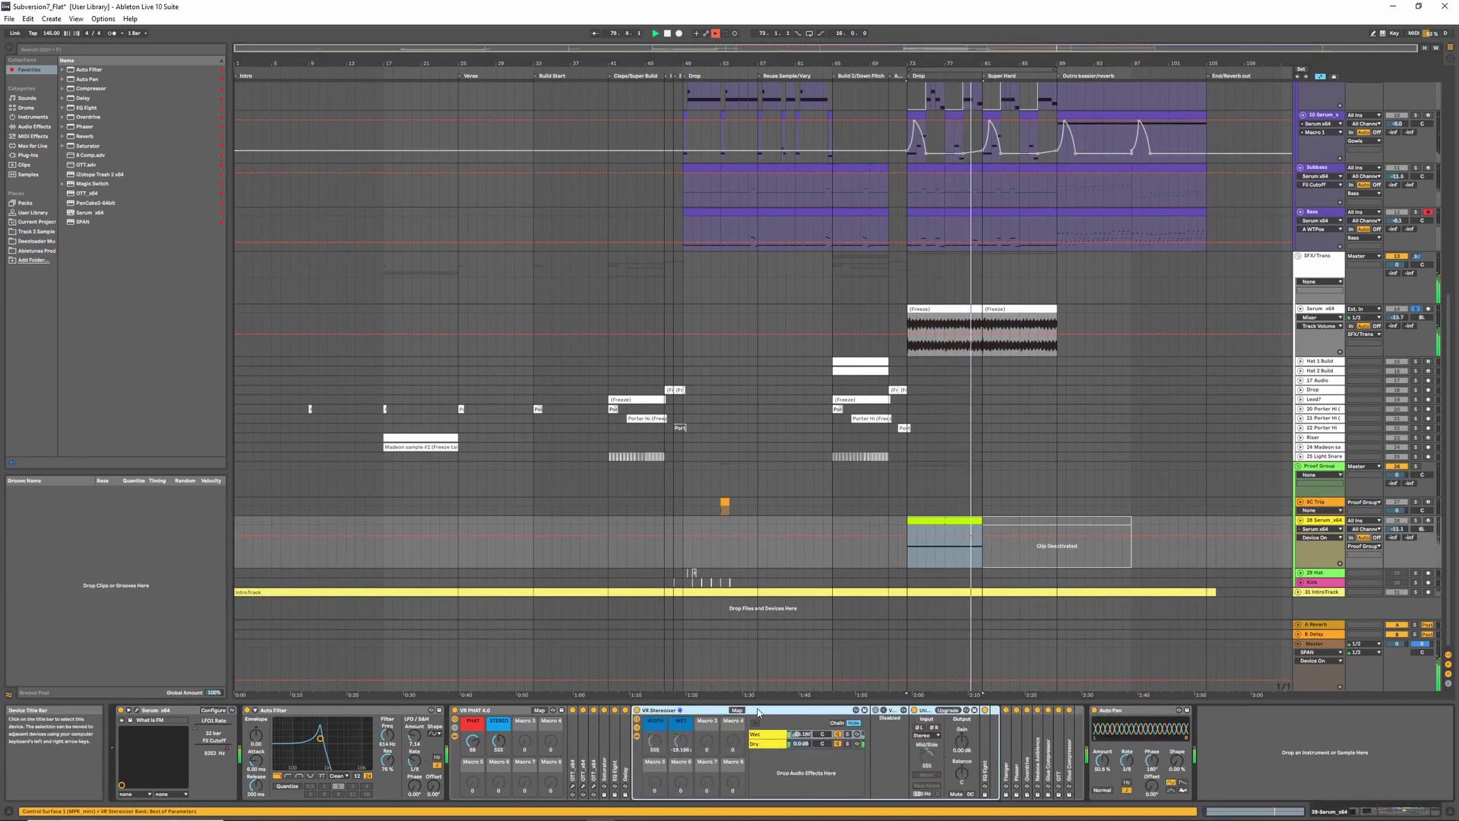
pyautogui.click(927, 709)
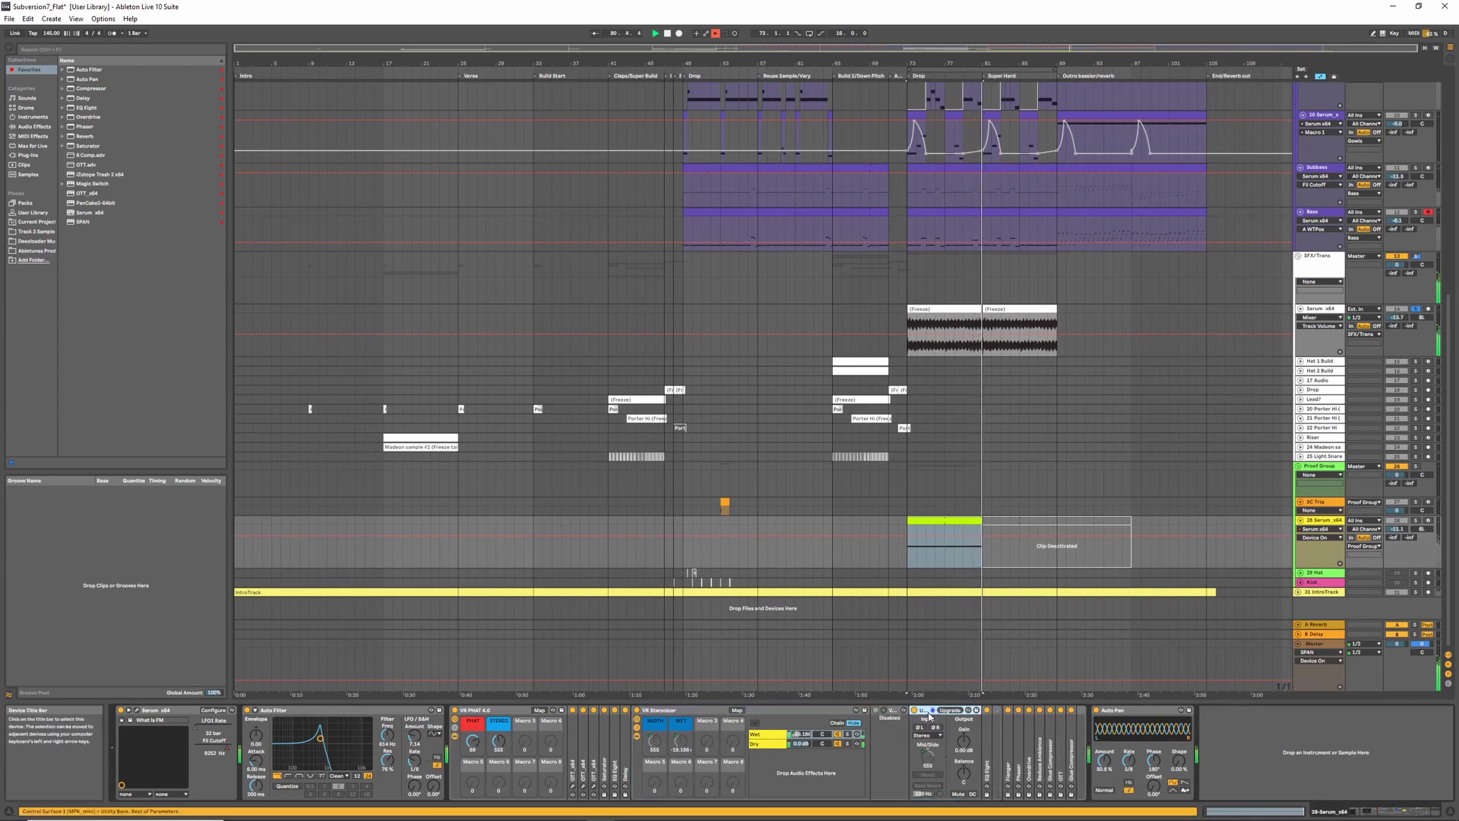
pyautogui.doubleClick(830, 709)
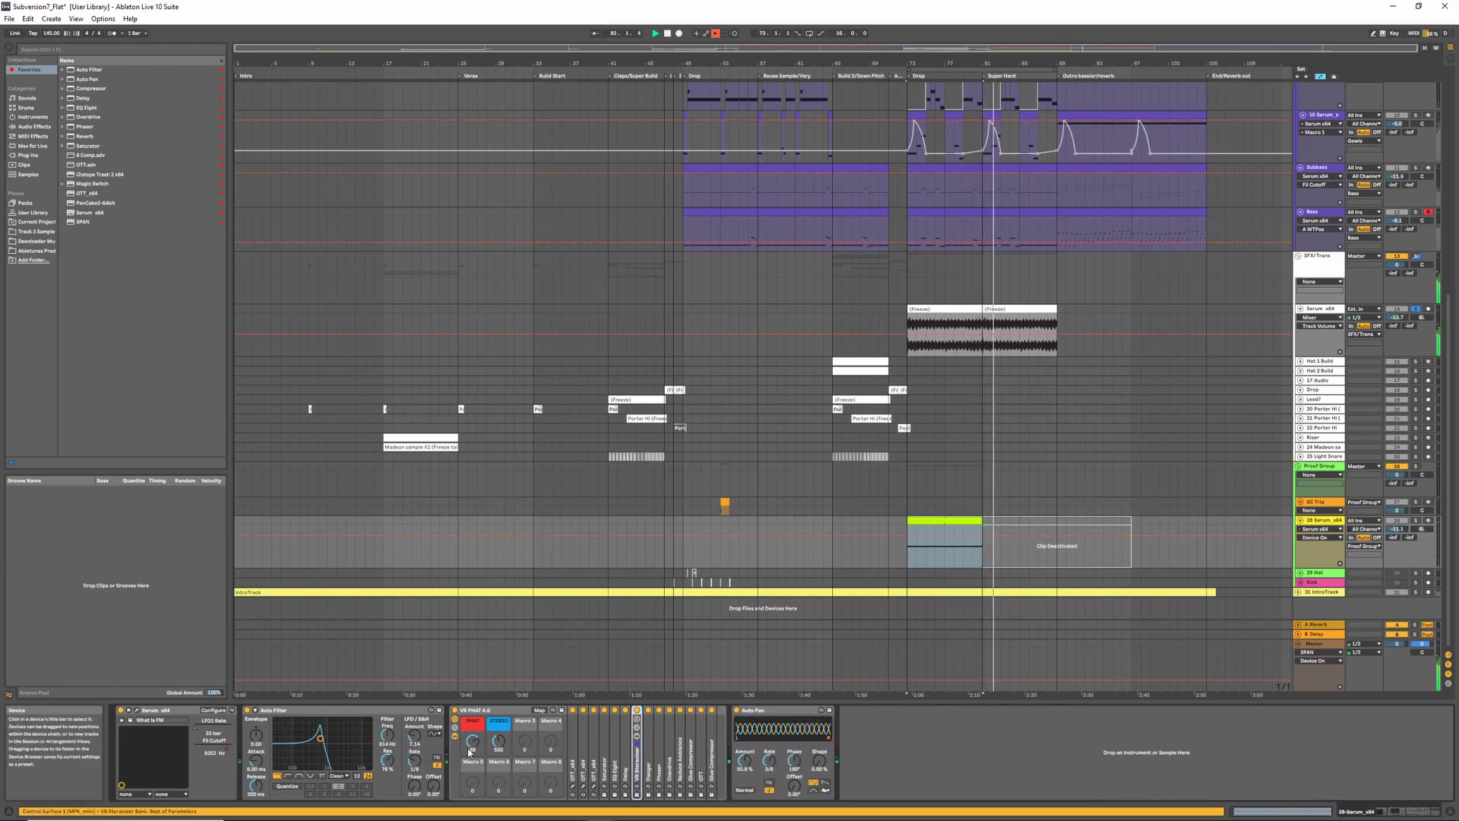
# - Open the 28-Serum_x64 instrument and sweep its filter cutoff up to 22050 Hz
pyautogui.click(144, 713)
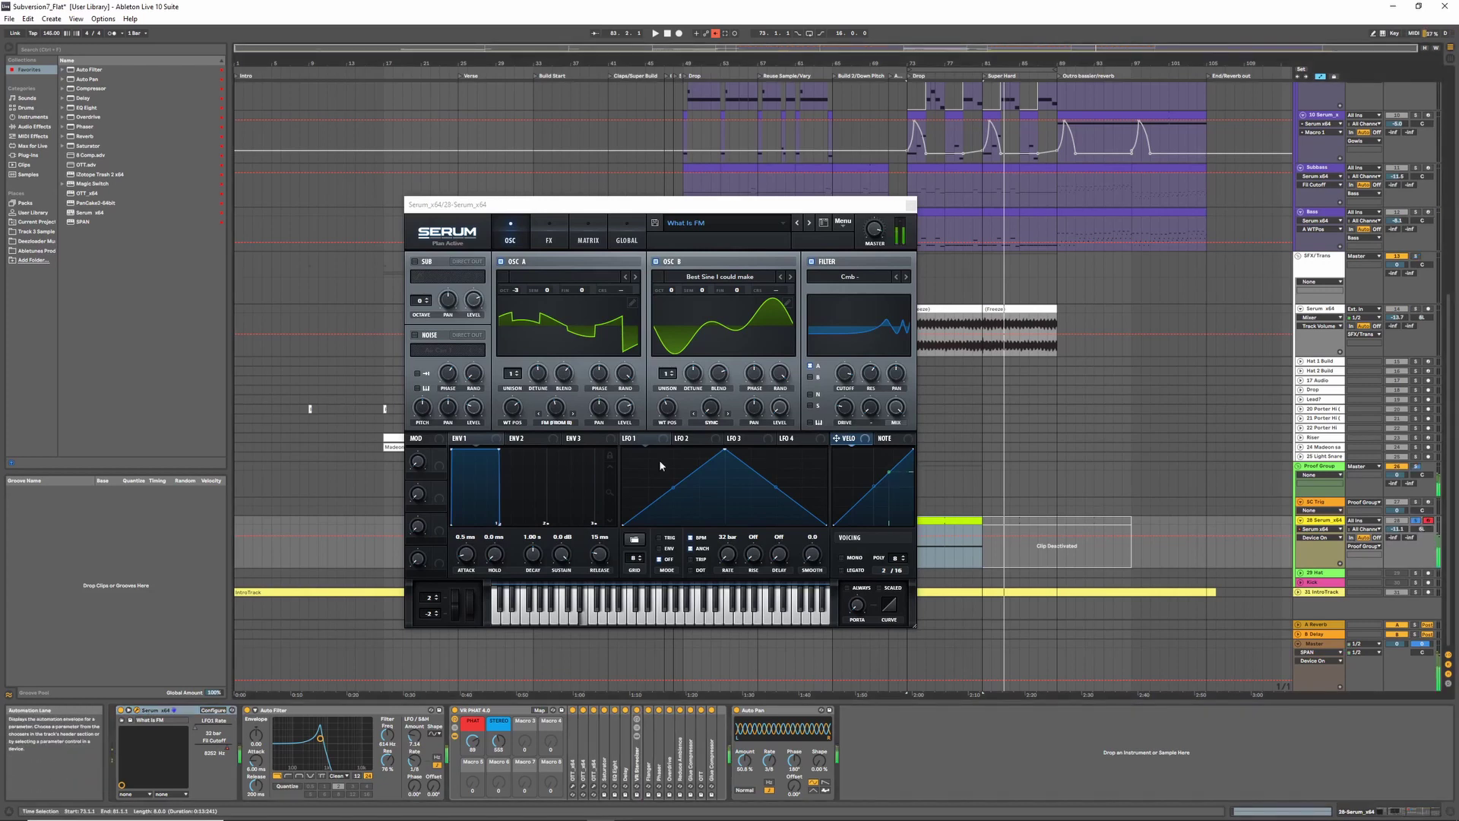
pyautogui.click(843, 386)
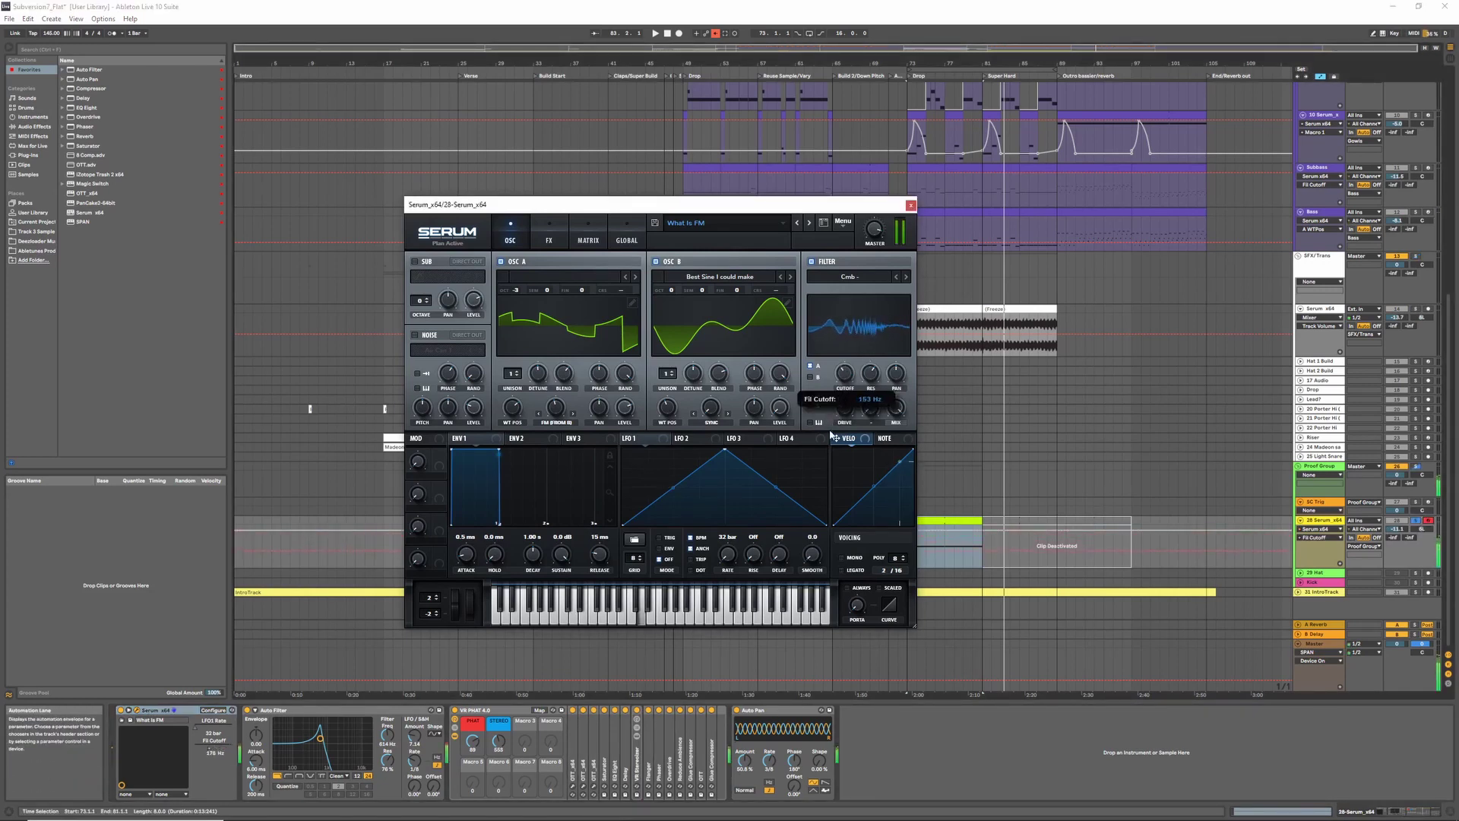
pyautogui.moveTo(826, 441); pyautogui.dragTo(828, 434)
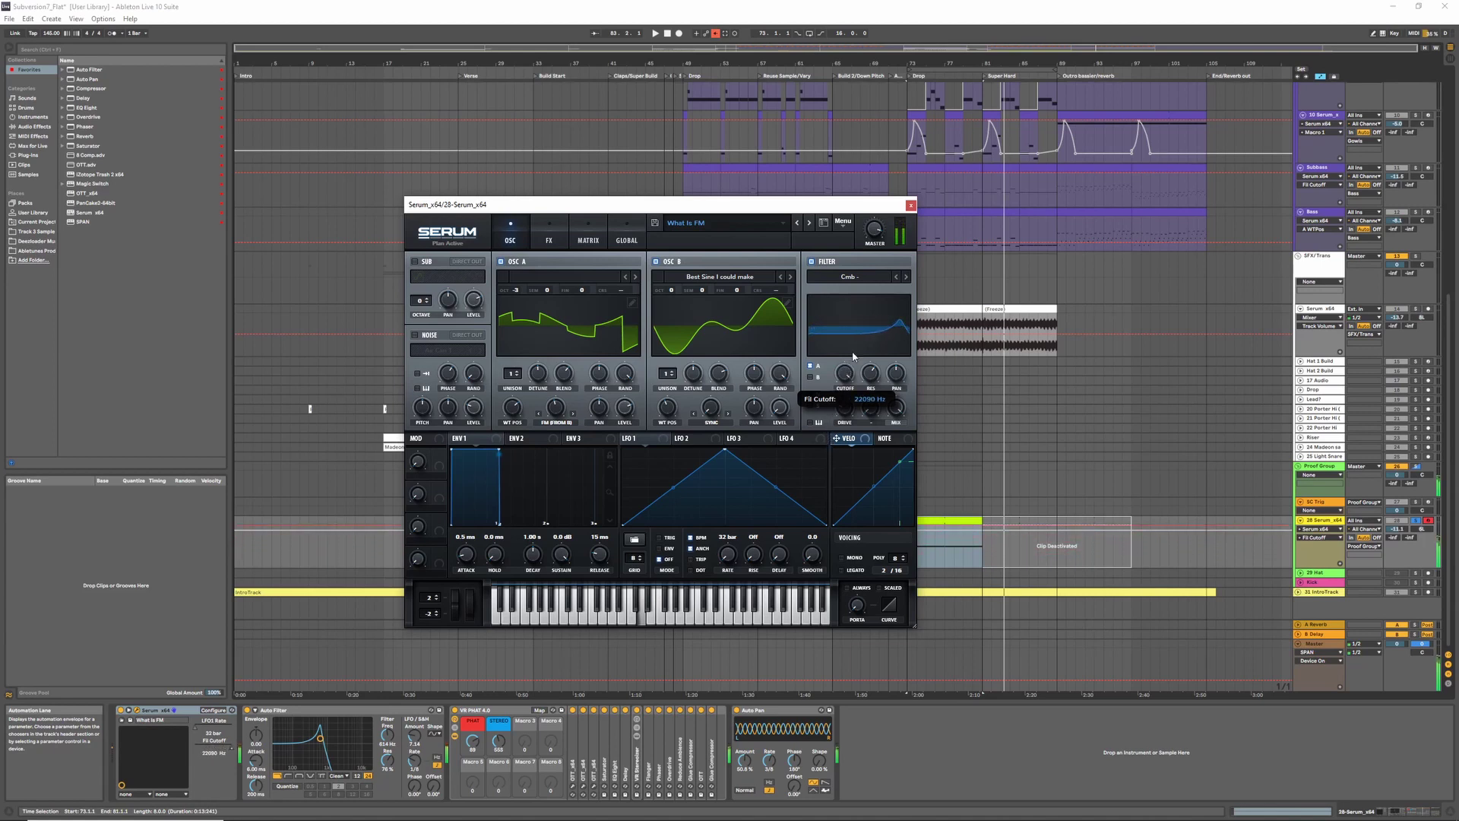
# - Vary Oscillator A's FM warp amount, sweep the filter cutoff back down and close the Serum window
pyautogui.click(558, 408)
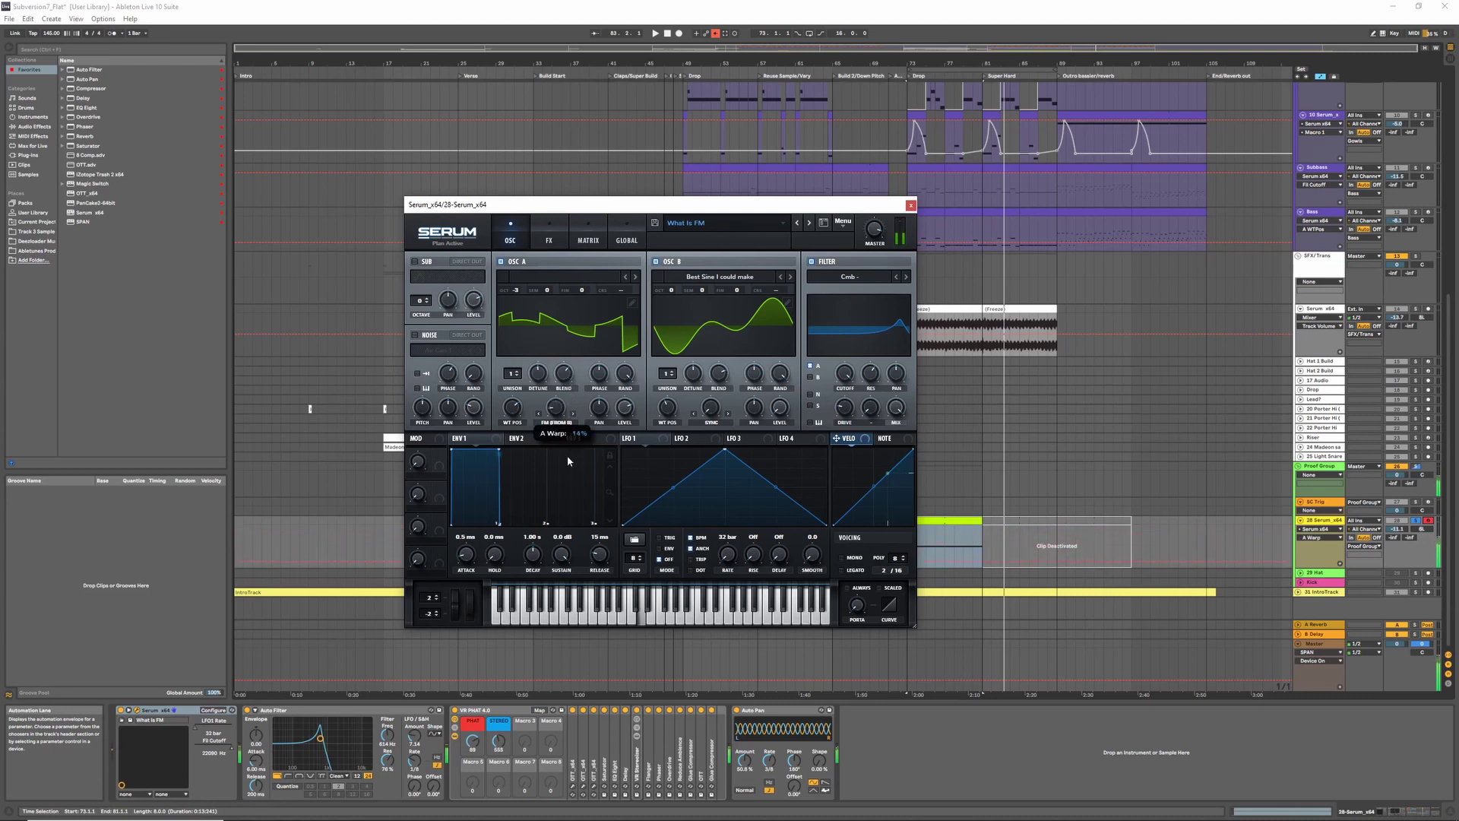
pyautogui.moveTo(567, 459); pyautogui.dragTo(564, 427)
pyautogui.moveTo(844, 372); pyautogui.dragTo(846, 377)
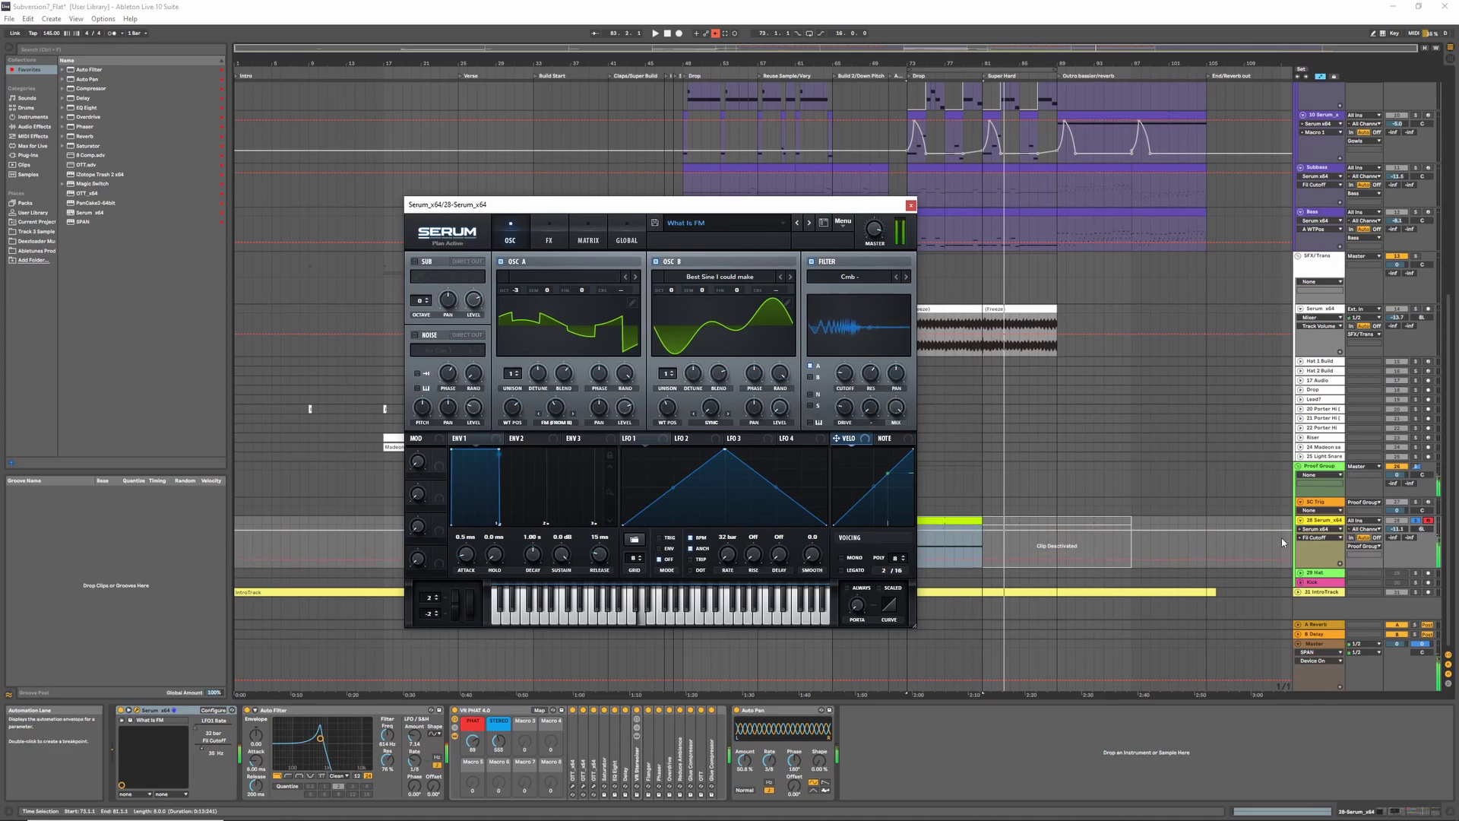
pyautogui.click(911, 205)
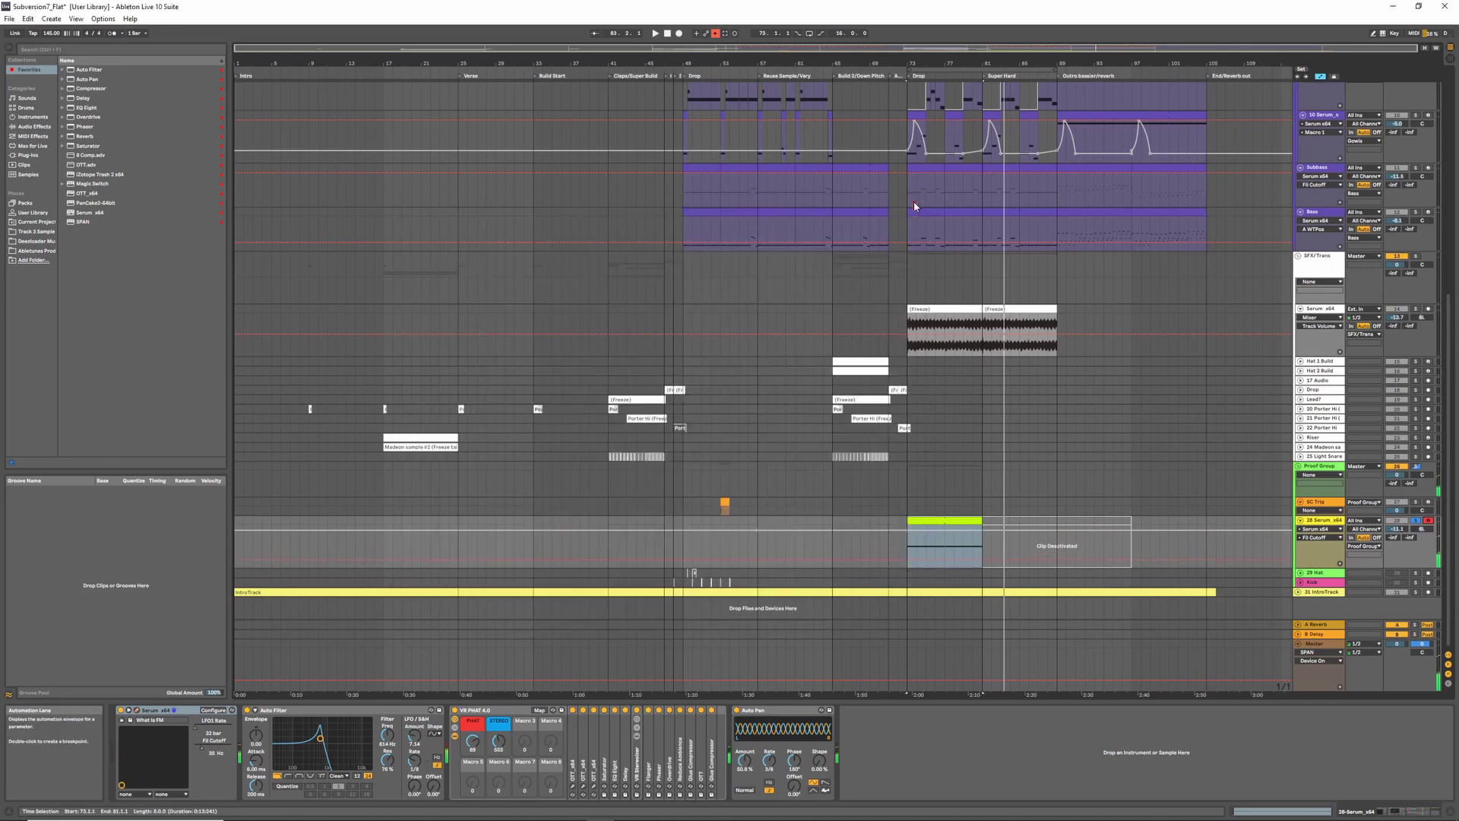
# - View the devices of the frozen Serum_x64, Hat 1 Build and SC Trig tracks
pyautogui.click(1317, 311)
pyautogui.click(1318, 362)
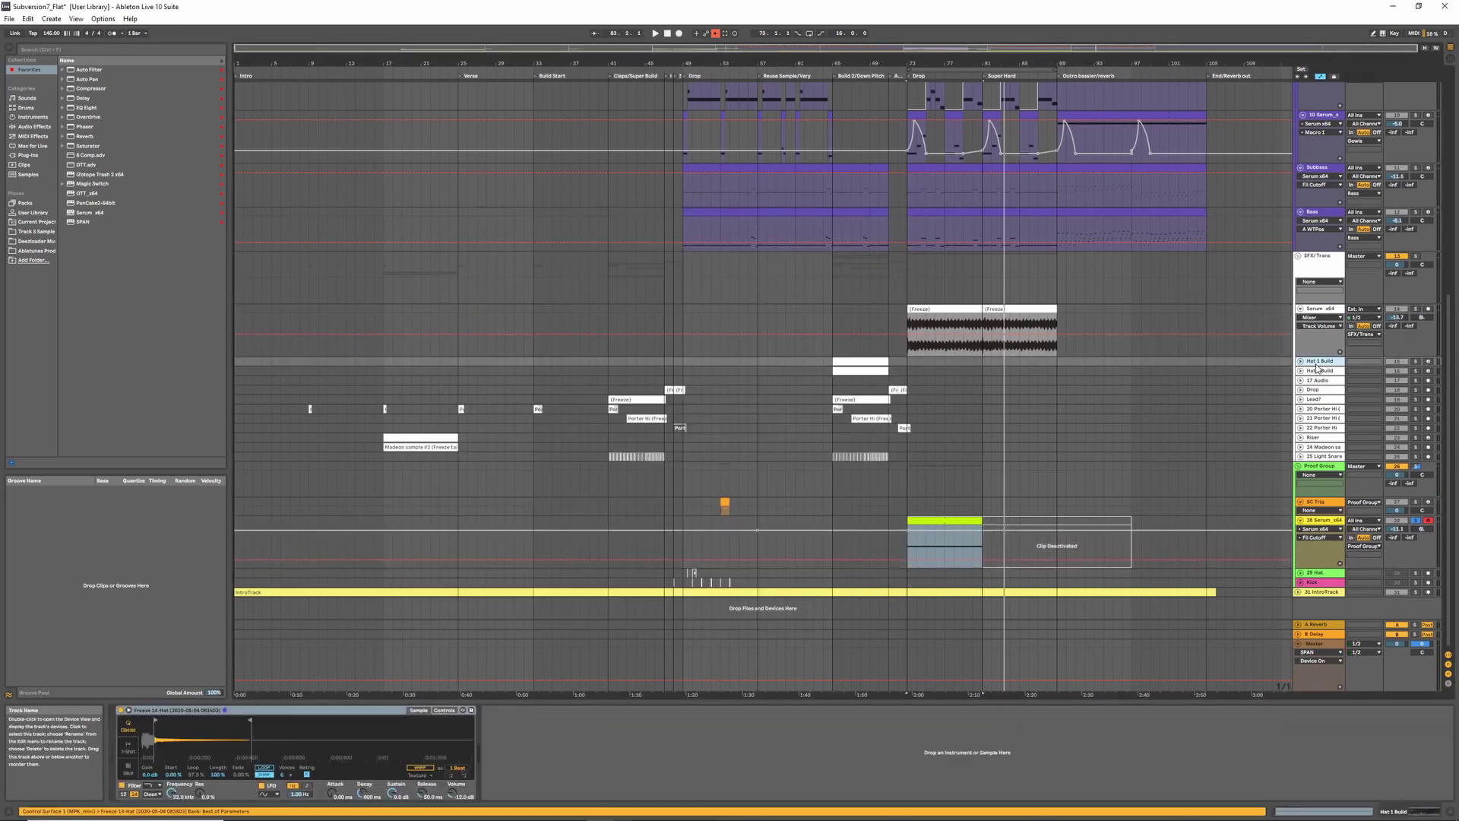
pyautogui.click(1311, 487)
pyautogui.click(1312, 503)
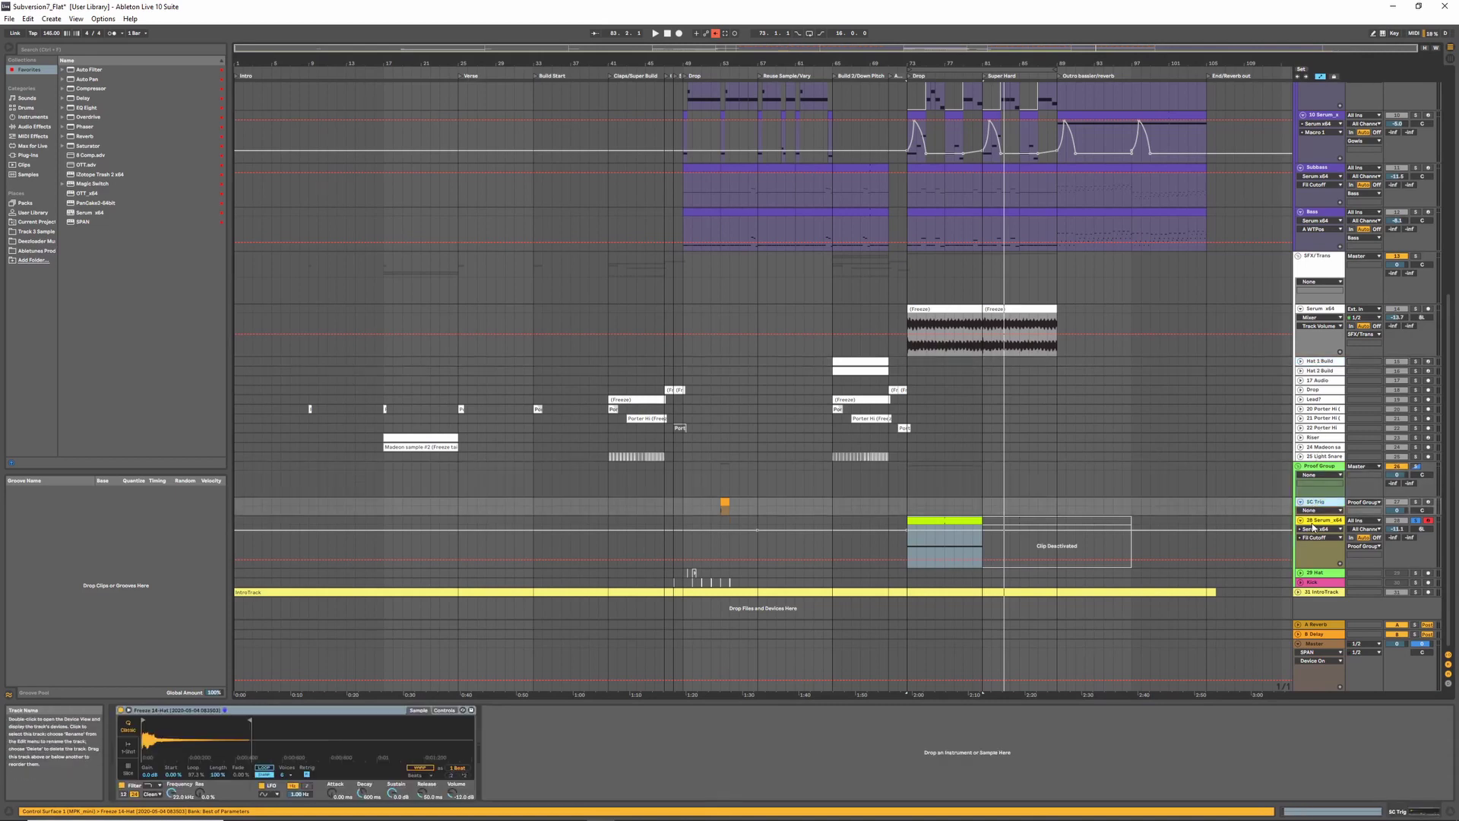
# - Return to the 28-Serum_x64 track's devices, examine the VR PHAT rack's effects, and fold and unfold the rack
pyautogui.click(1313, 523)
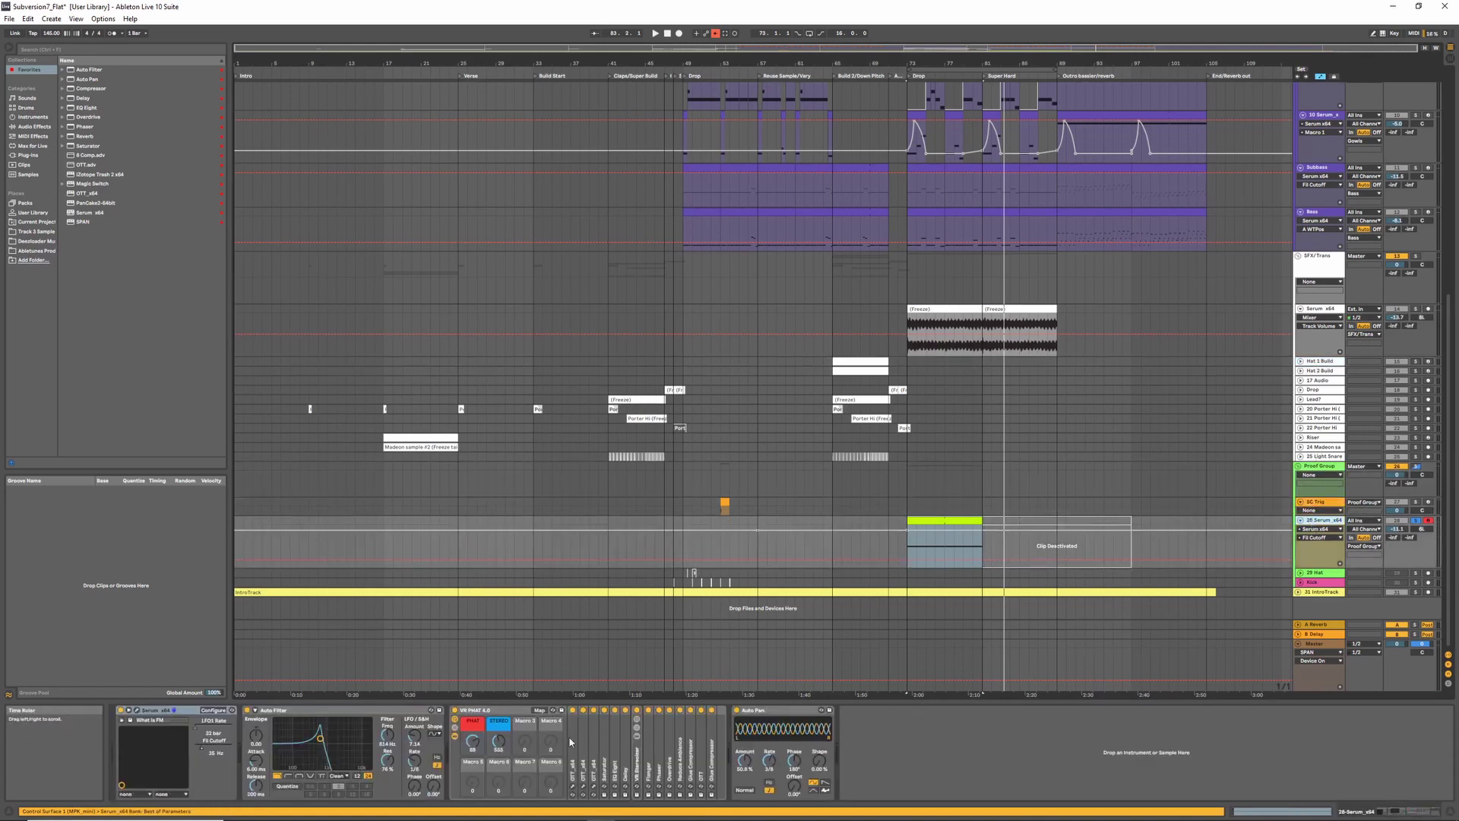
pyautogui.click(573, 766)
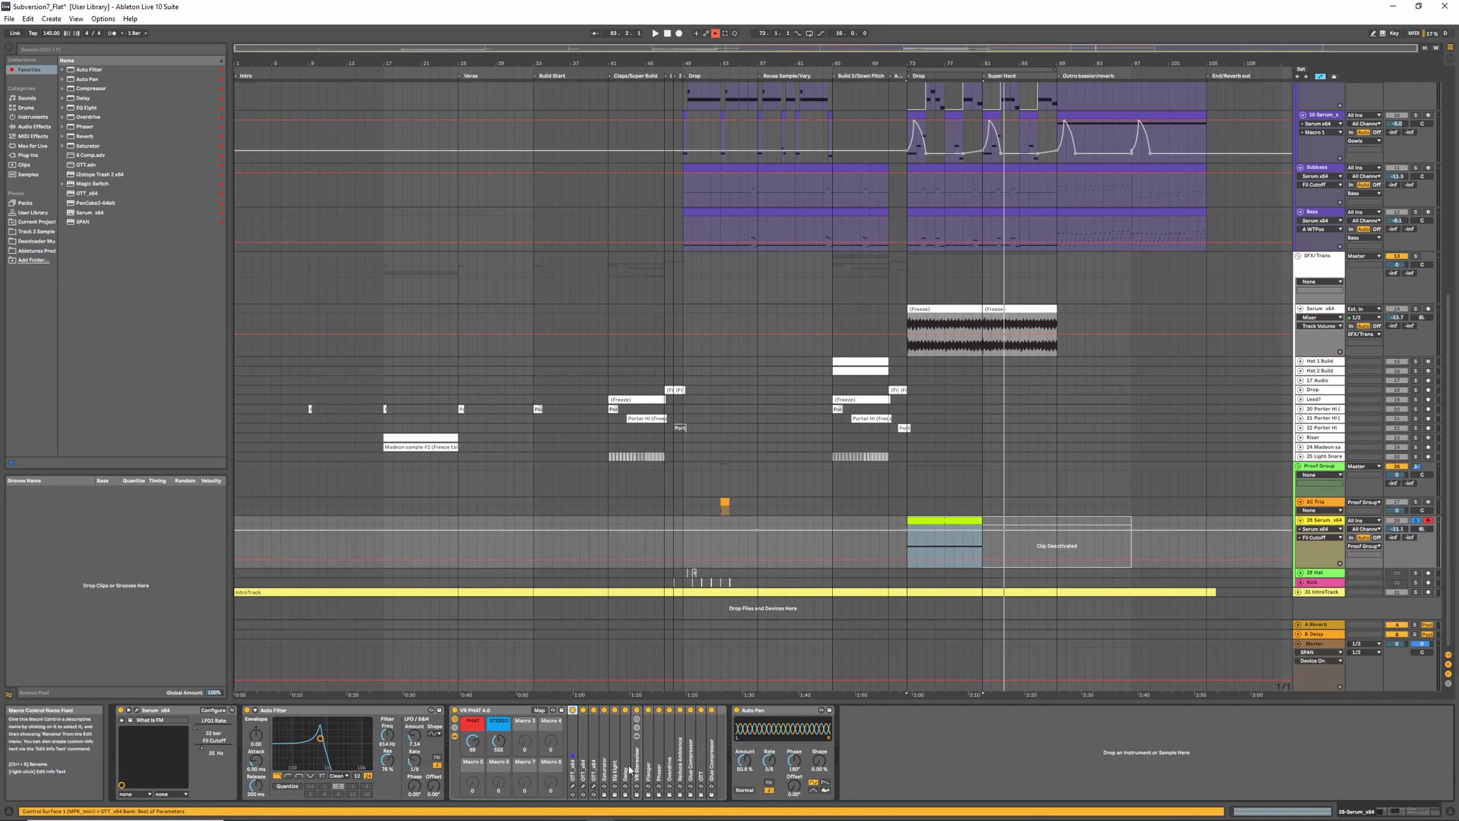
pyautogui.doubleClick(496, 711)
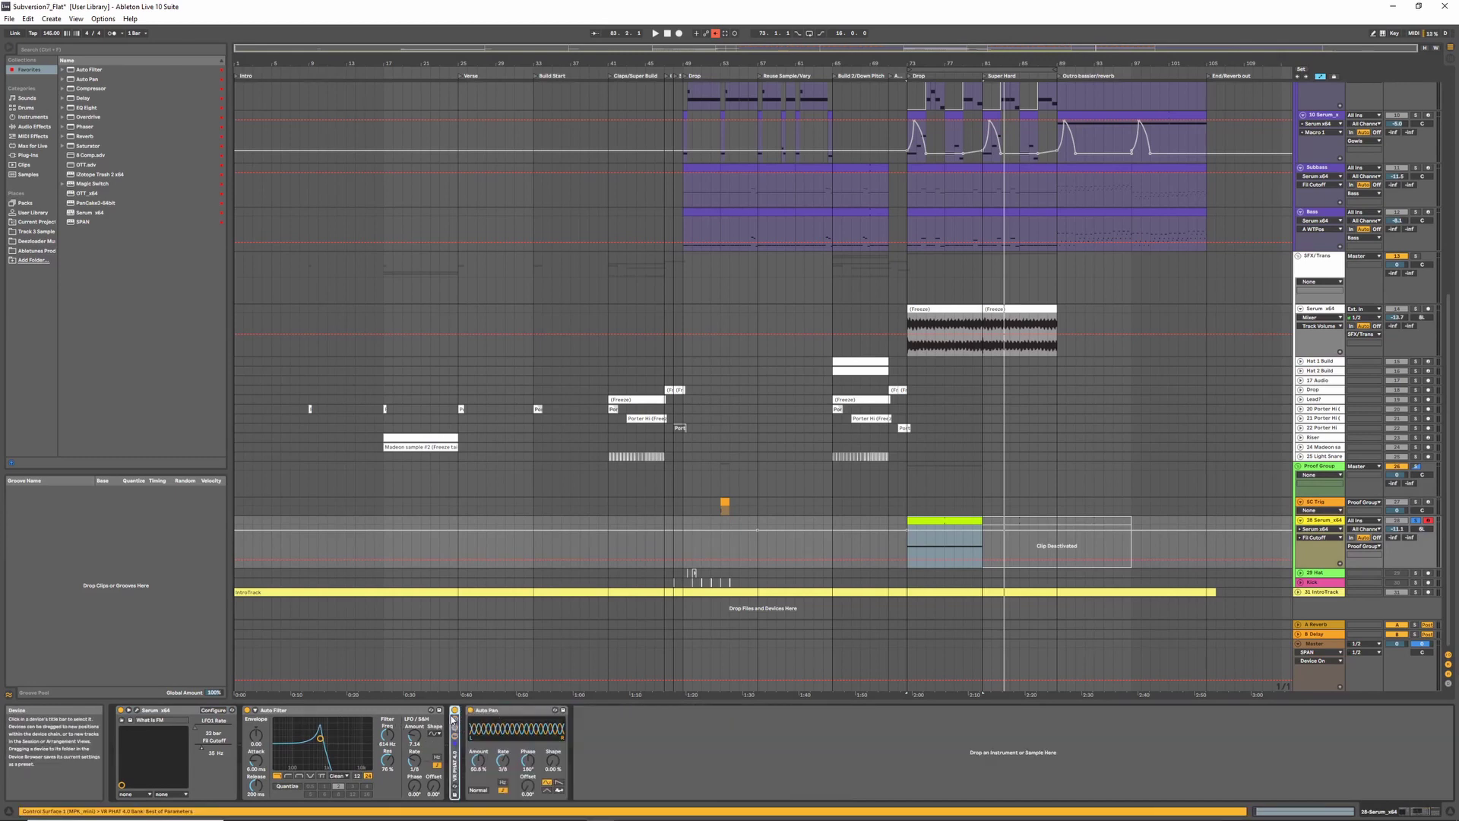
pyautogui.doubleClick(454, 754)
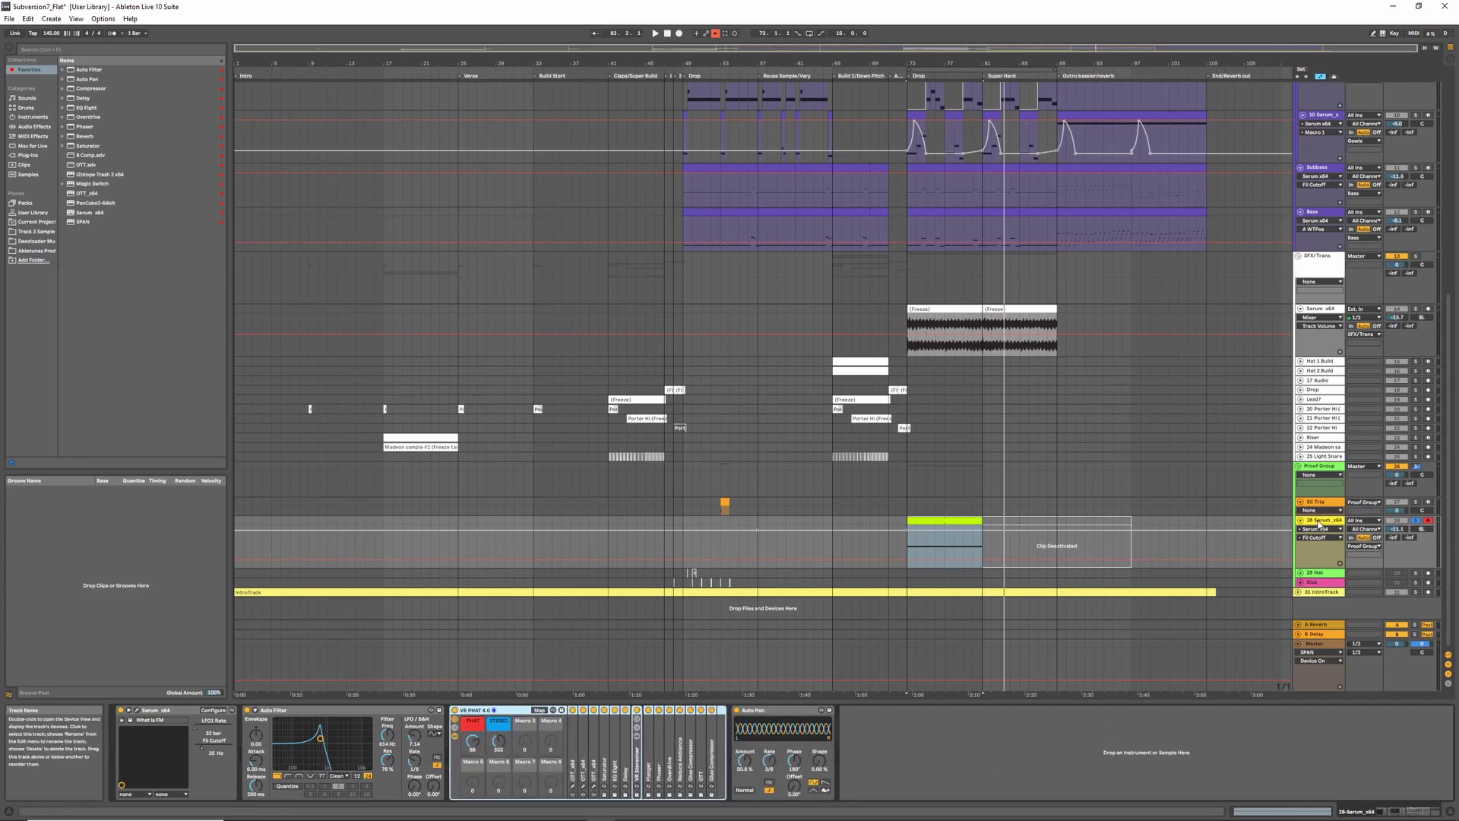
# - Show the 29-Hat track's effect chain, play its short clip near the first Drop and solo the track
pyautogui.click(1314, 574)
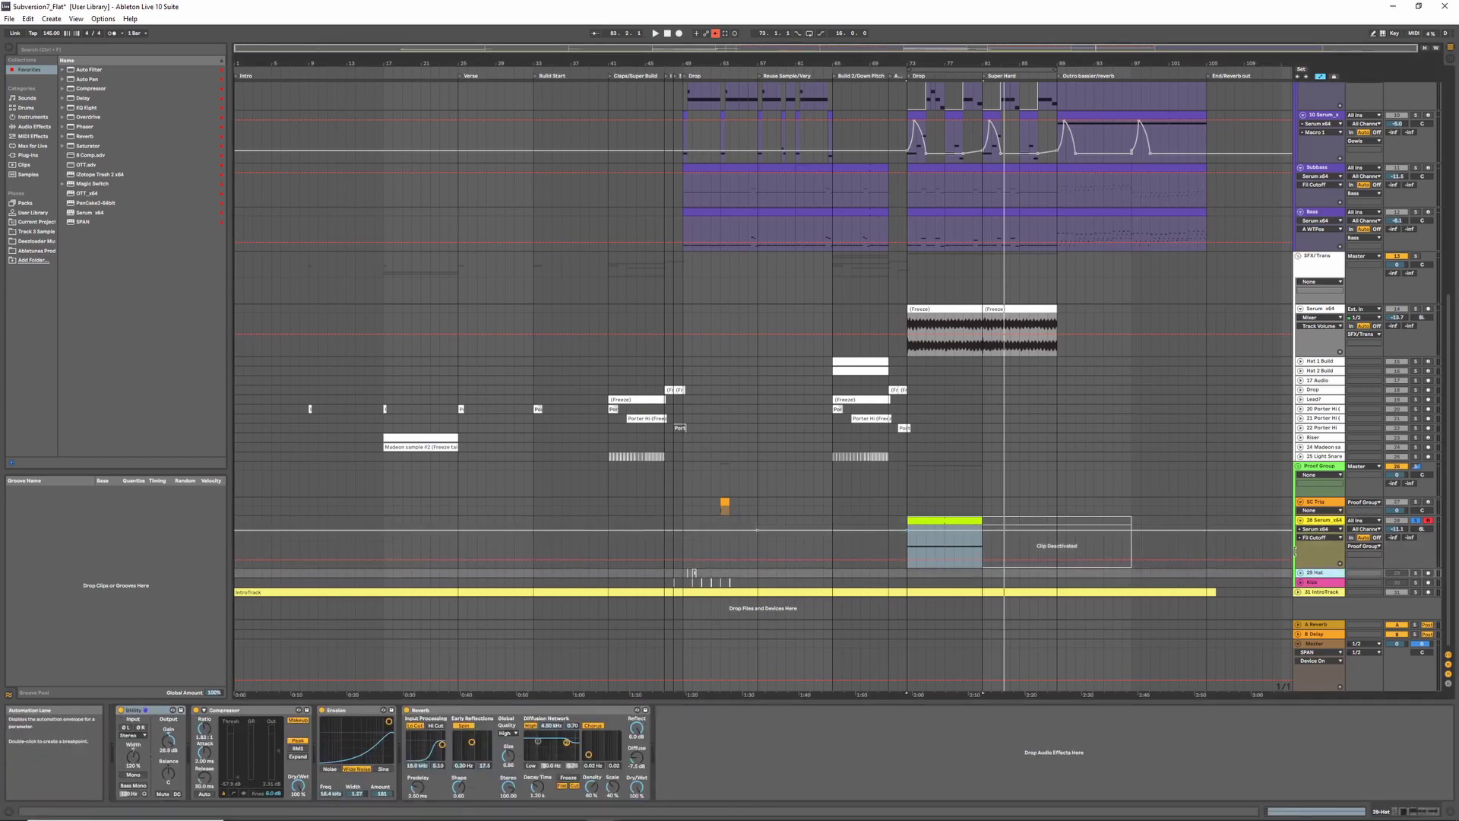
pyautogui.moveTo(707, 575); pyautogui.dragTo(640, 575)
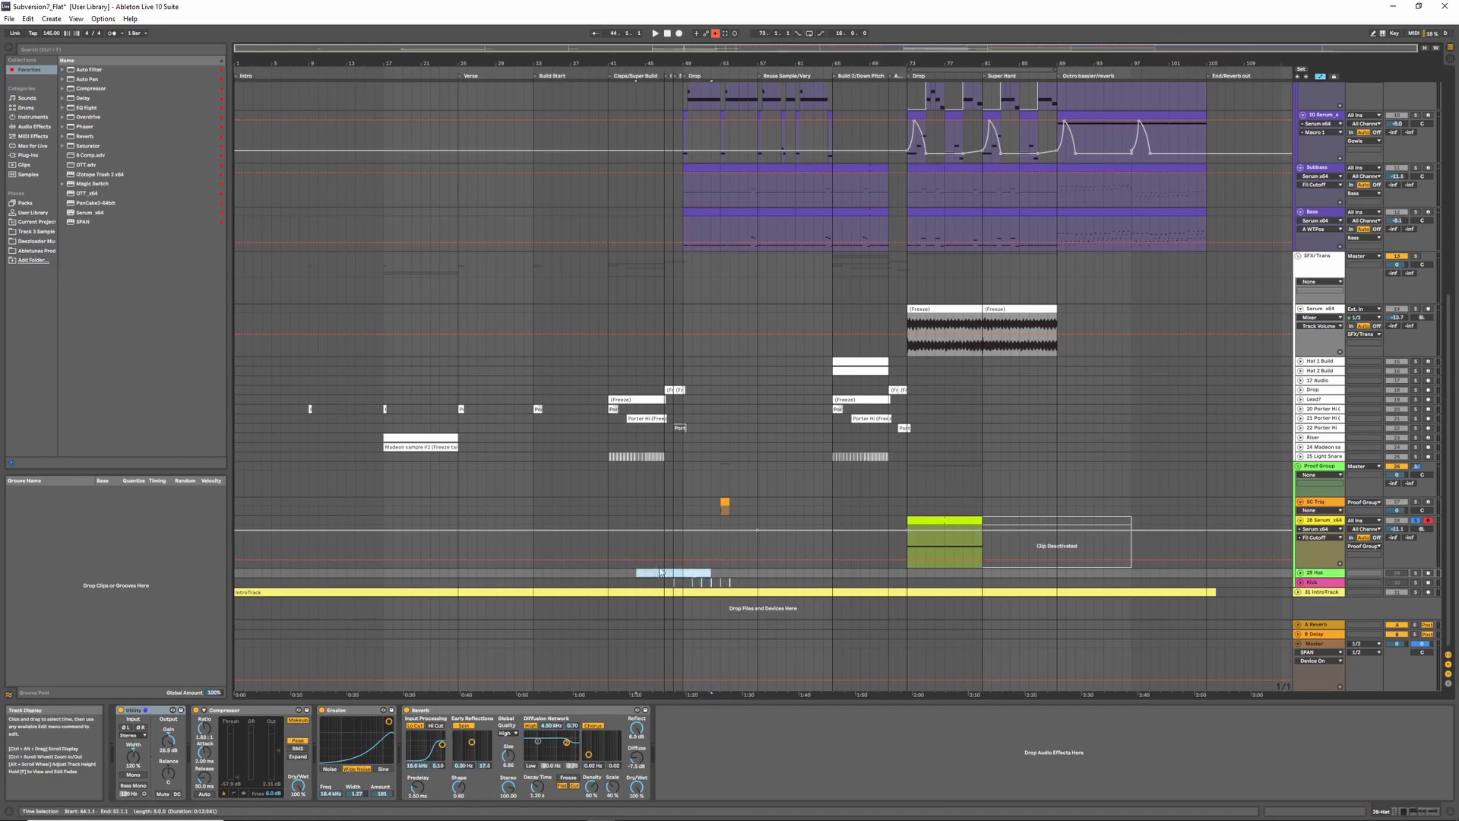
pyautogui.click(692, 574)
pyautogui.press('space')
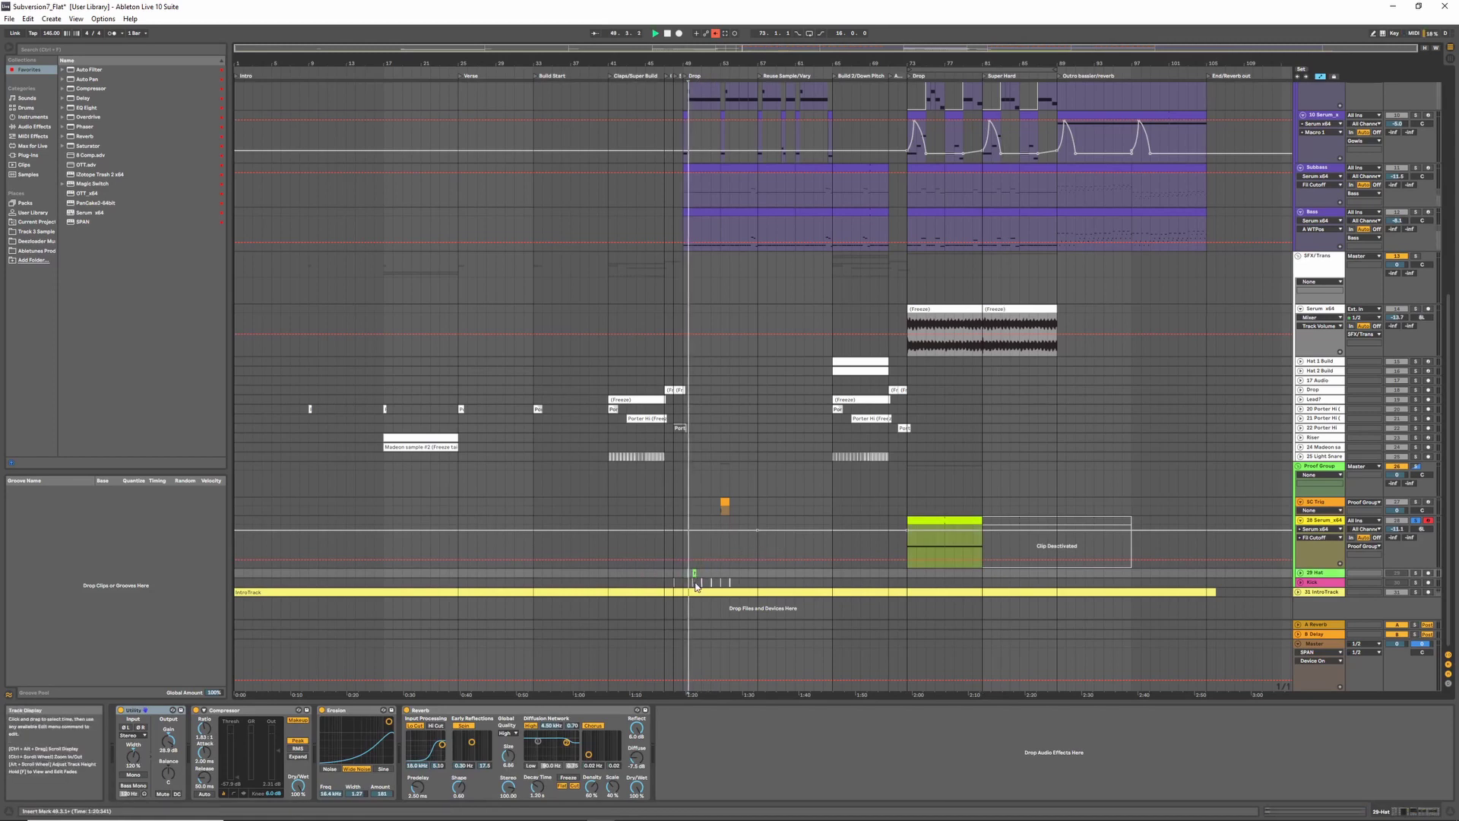
pyautogui.press('space')
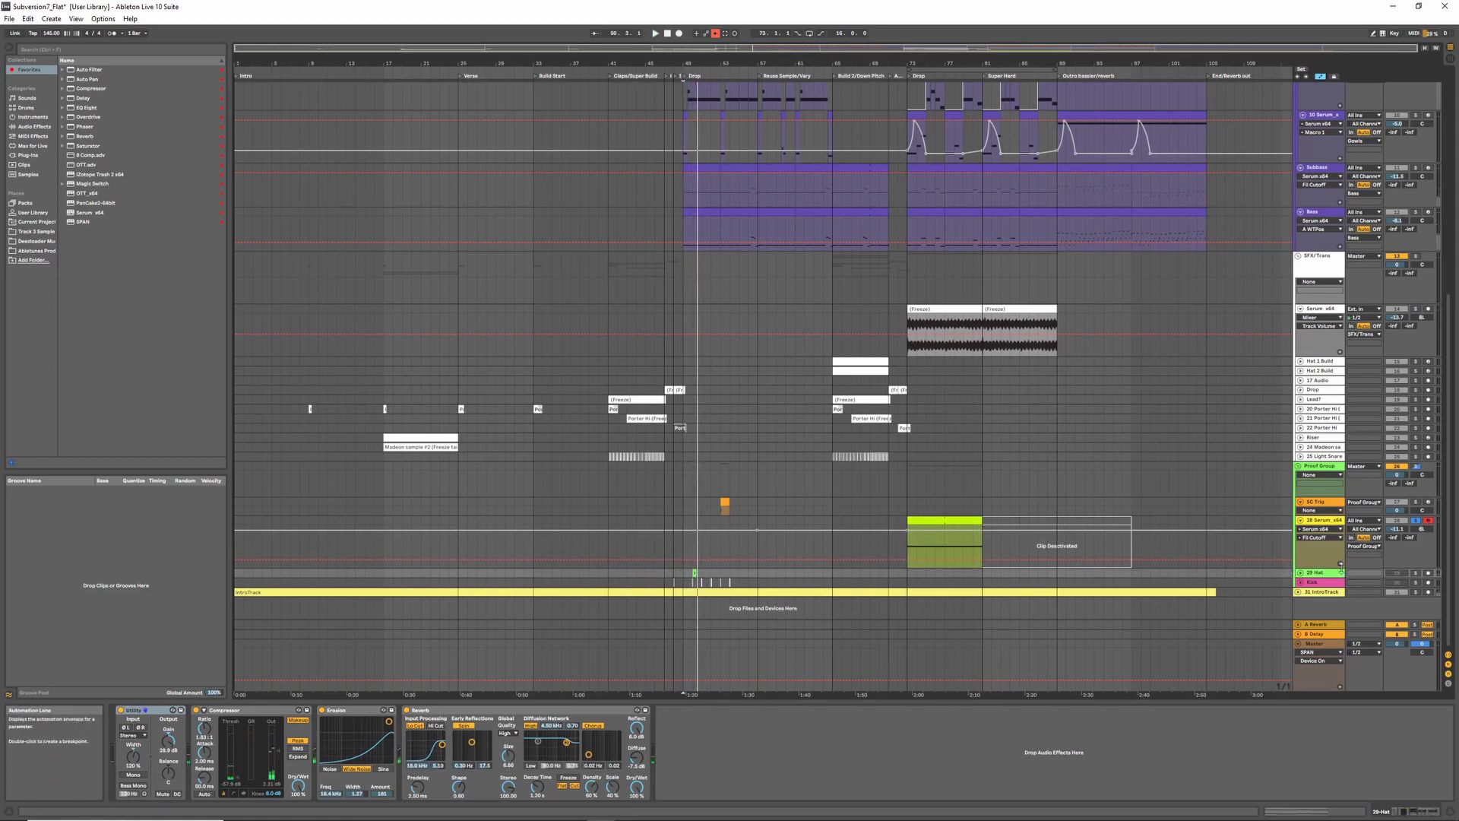
pyautogui.press('space')
pyautogui.click(1417, 573)
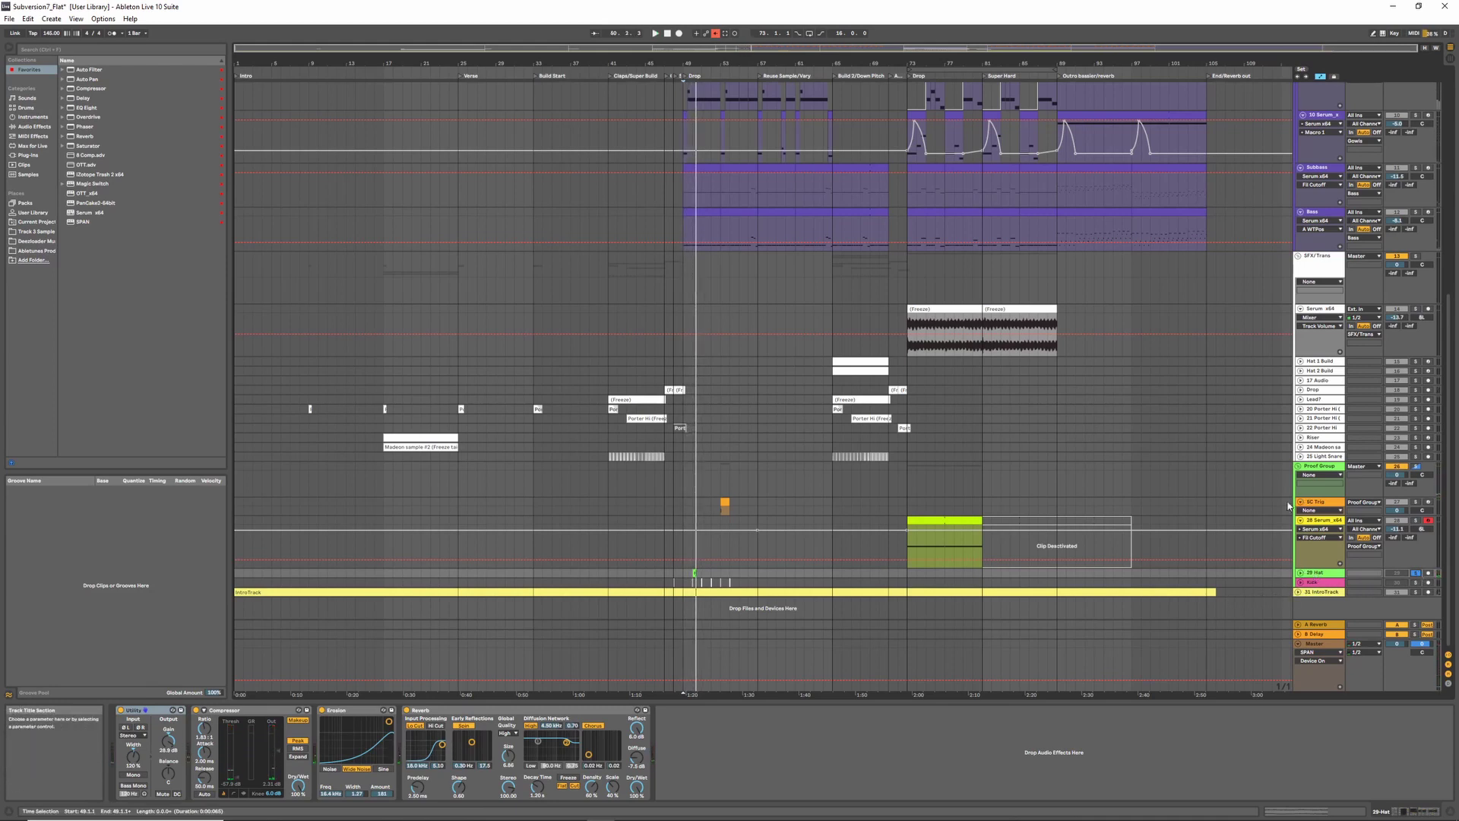
# - Fold the 28-Serum_x64 track and show the Kick track's effect chain
pyautogui.click(1300, 520)
pyautogui.click(1309, 540)
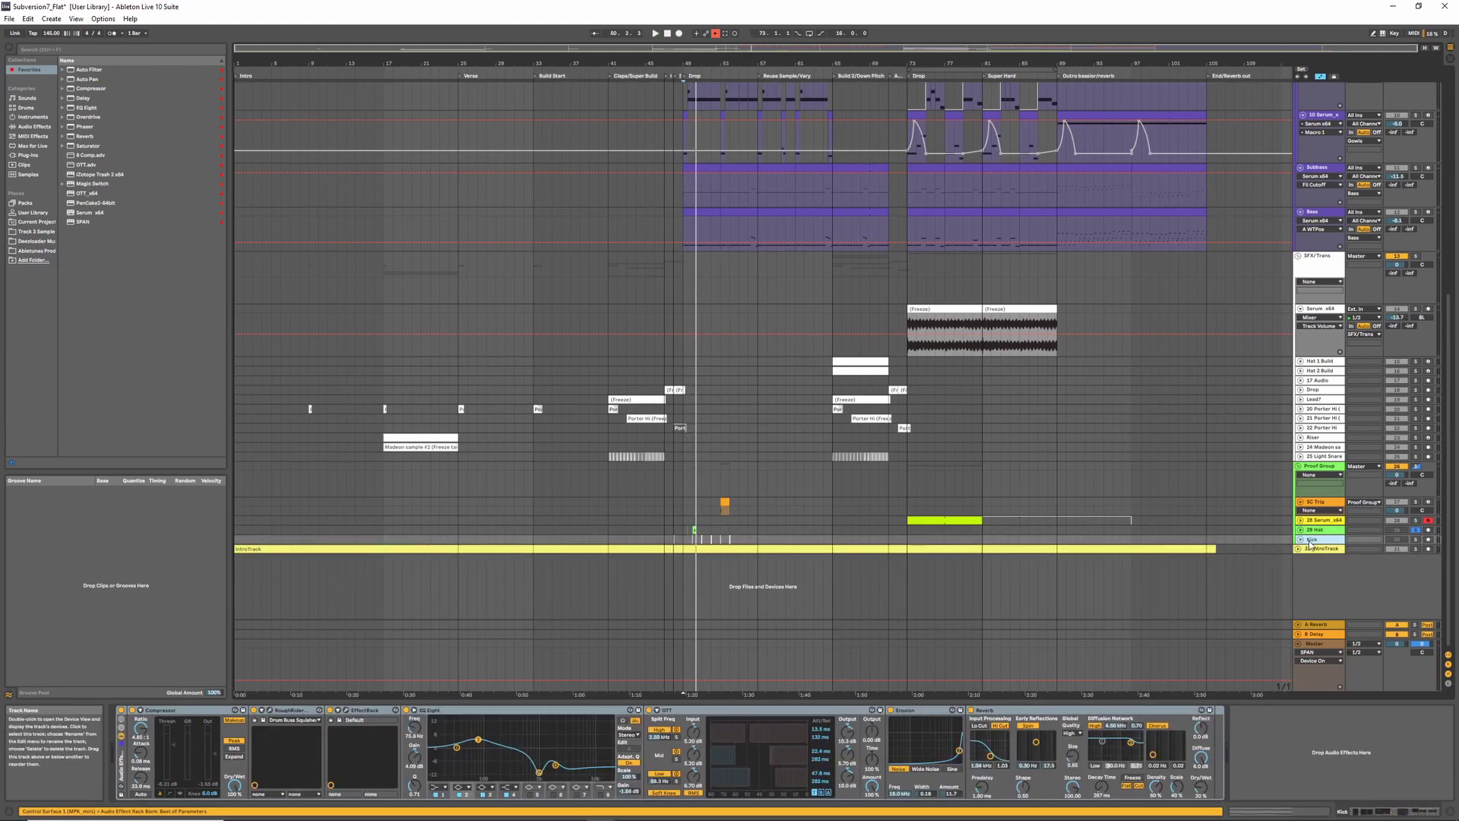
# - Select the first Drop section across the Hat and Kick tracks, and show the Drums group's Kick effect chain
pyautogui.moveTo(682, 532); pyautogui.dragTo(706, 544)
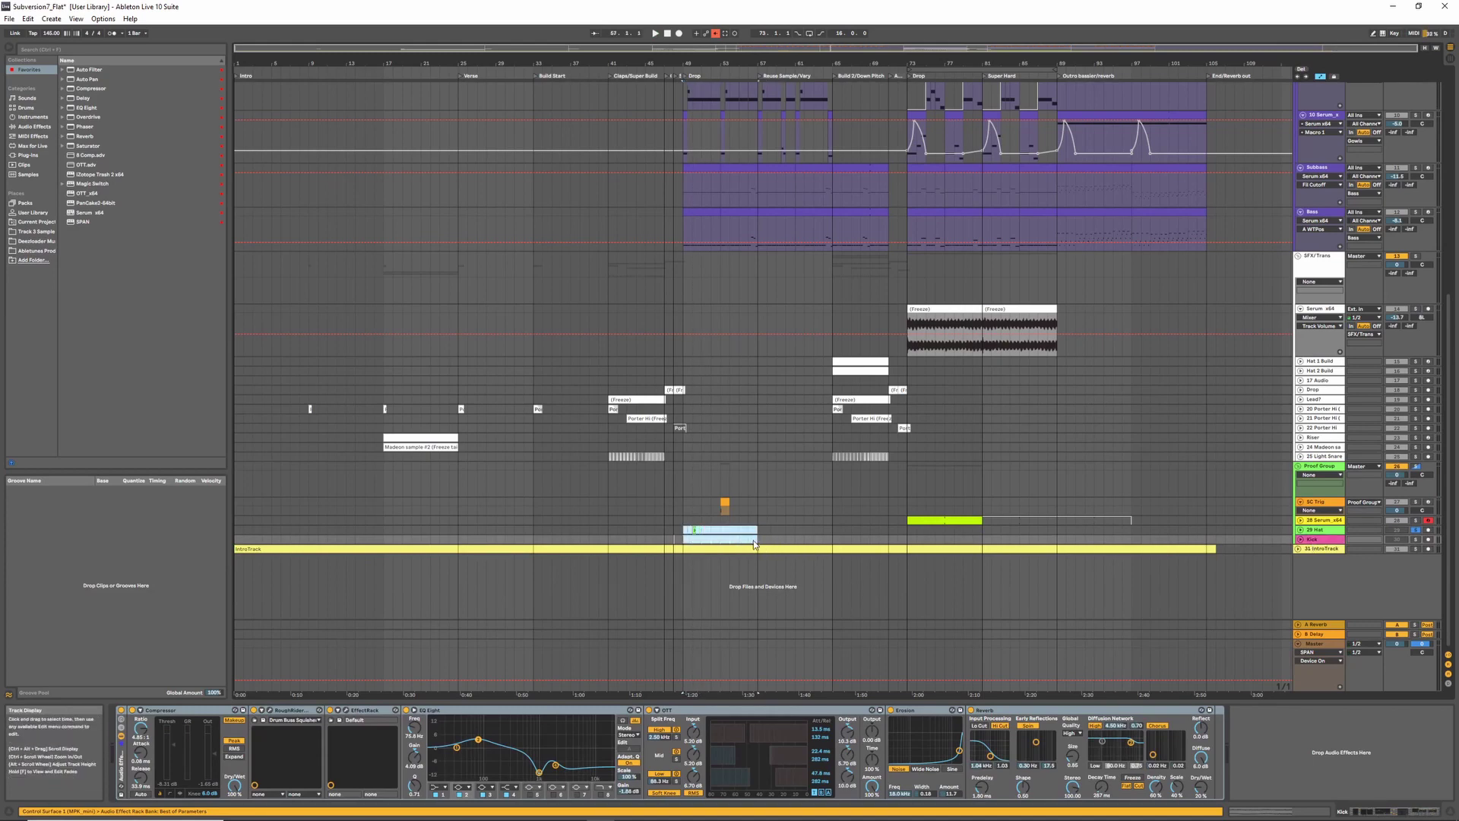
pyautogui.scroll(10, 1091, 196)
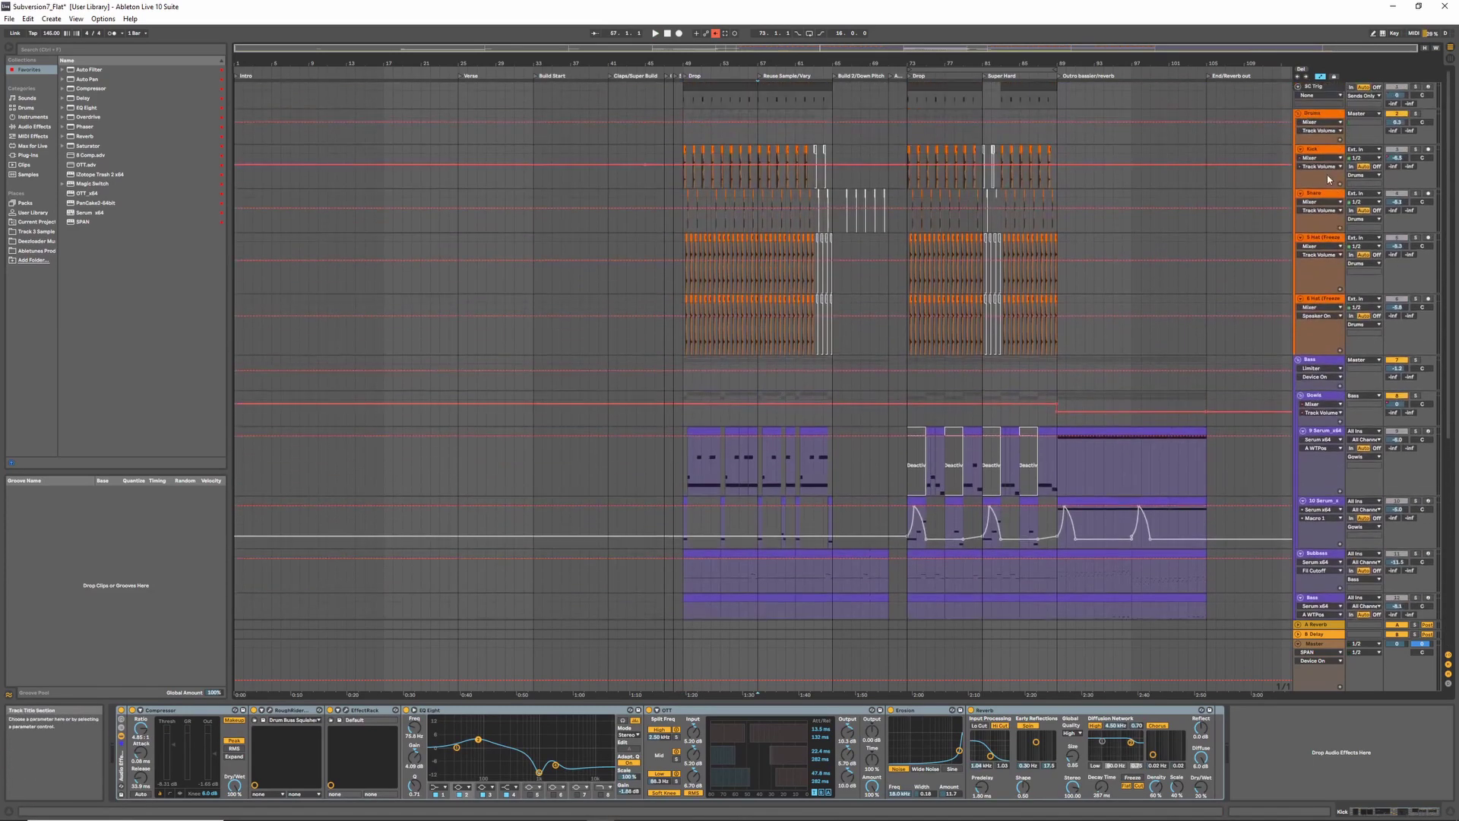
pyautogui.click(1331, 154)
# - Fold the frozen Serum_x64 track in the SFX/Trans group
pyautogui.scroll(-8, 872, 456)
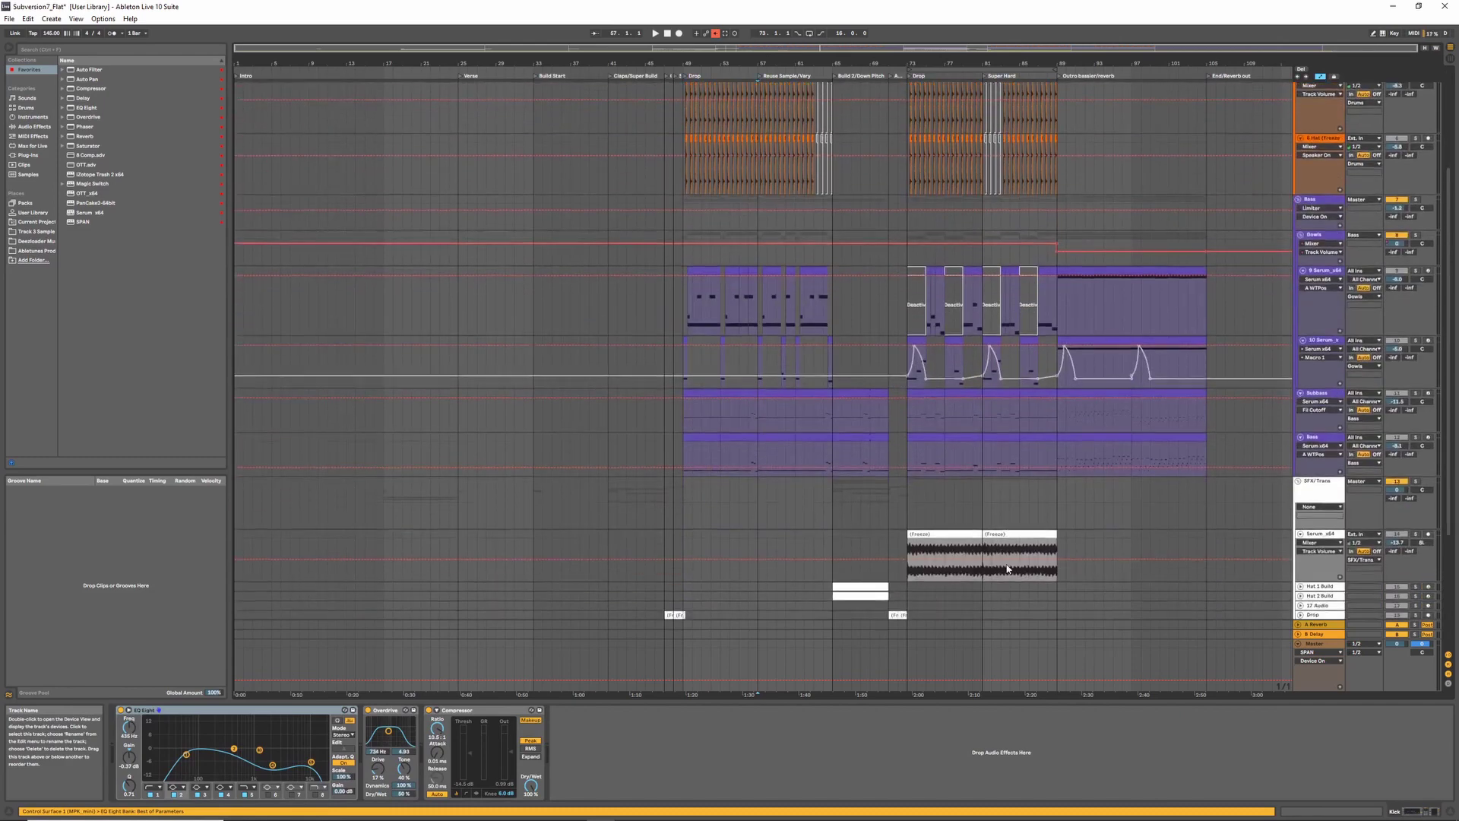
pyautogui.scroll(-2, 1094, 486)
pyautogui.click(1300, 352)
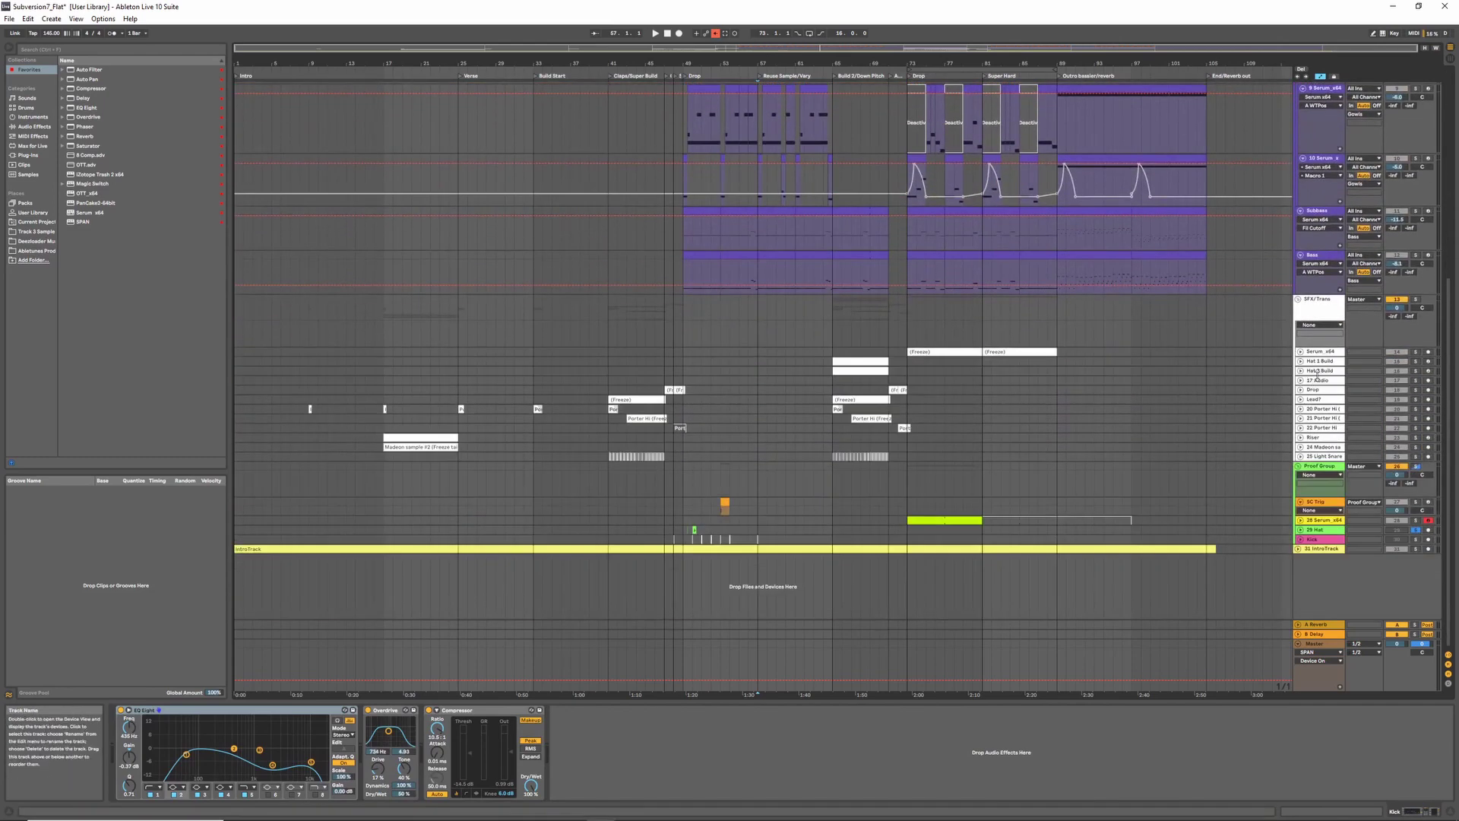
# - Solo the Hat 1 Build and Hat 2 Build tracks together and play their clips in the second build
pyautogui.click(1318, 366)
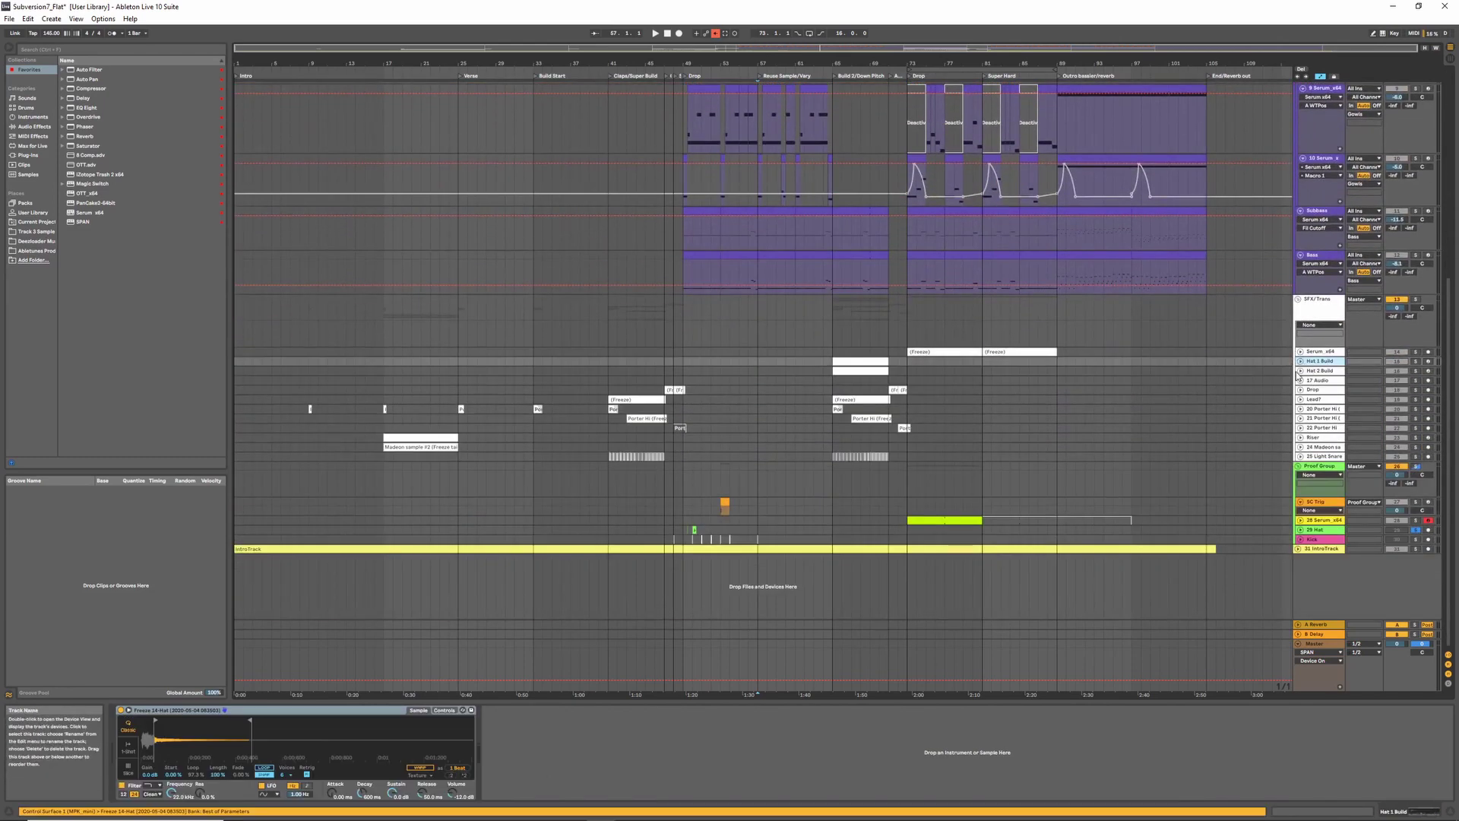
pyautogui.keyDown('shift'); pyautogui.click(1315, 371); pyautogui.keyUp('shift')
pyautogui.press('s')
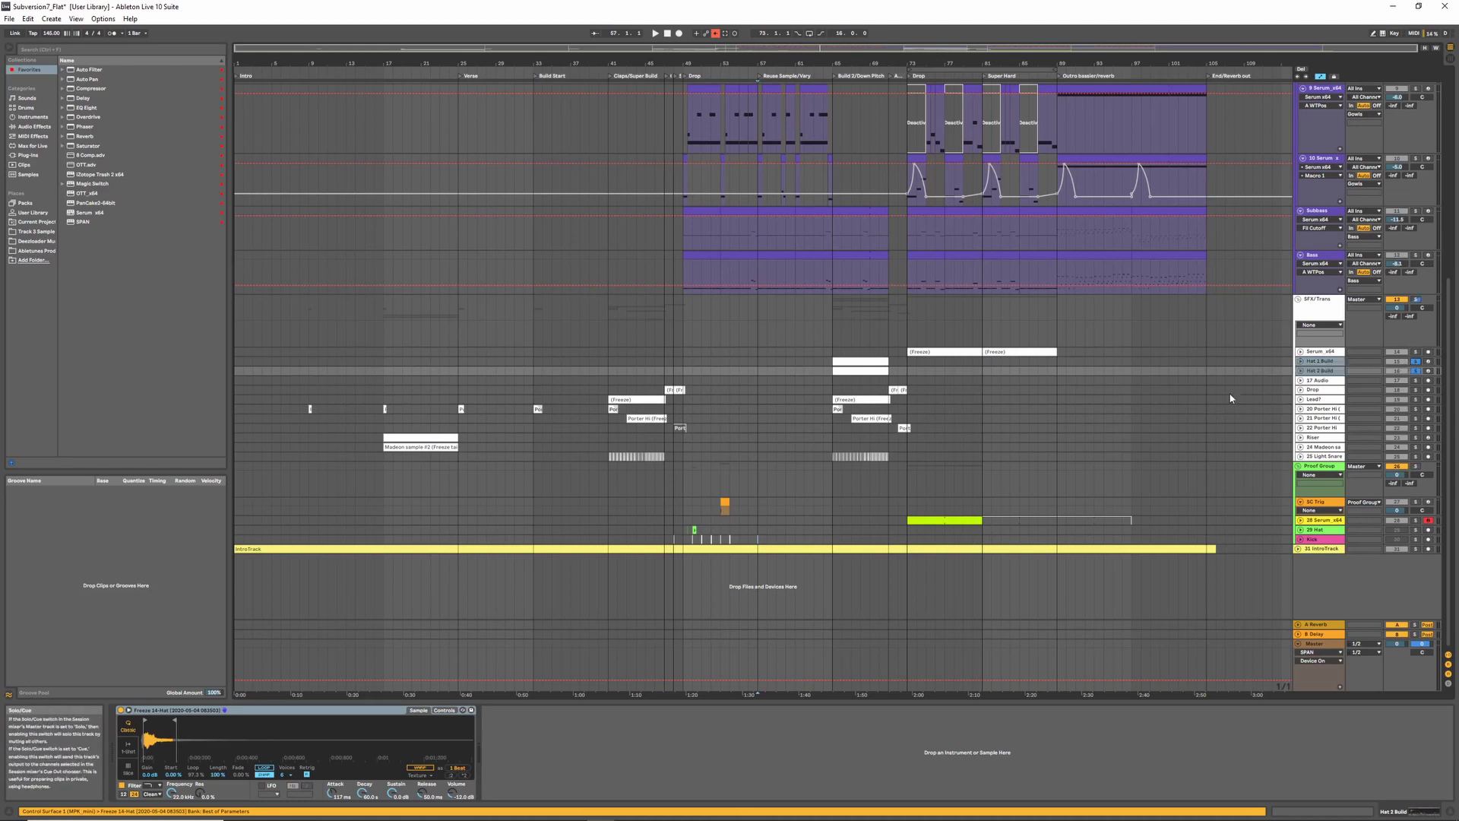
pyautogui.click(861, 363)
pyautogui.press('space')
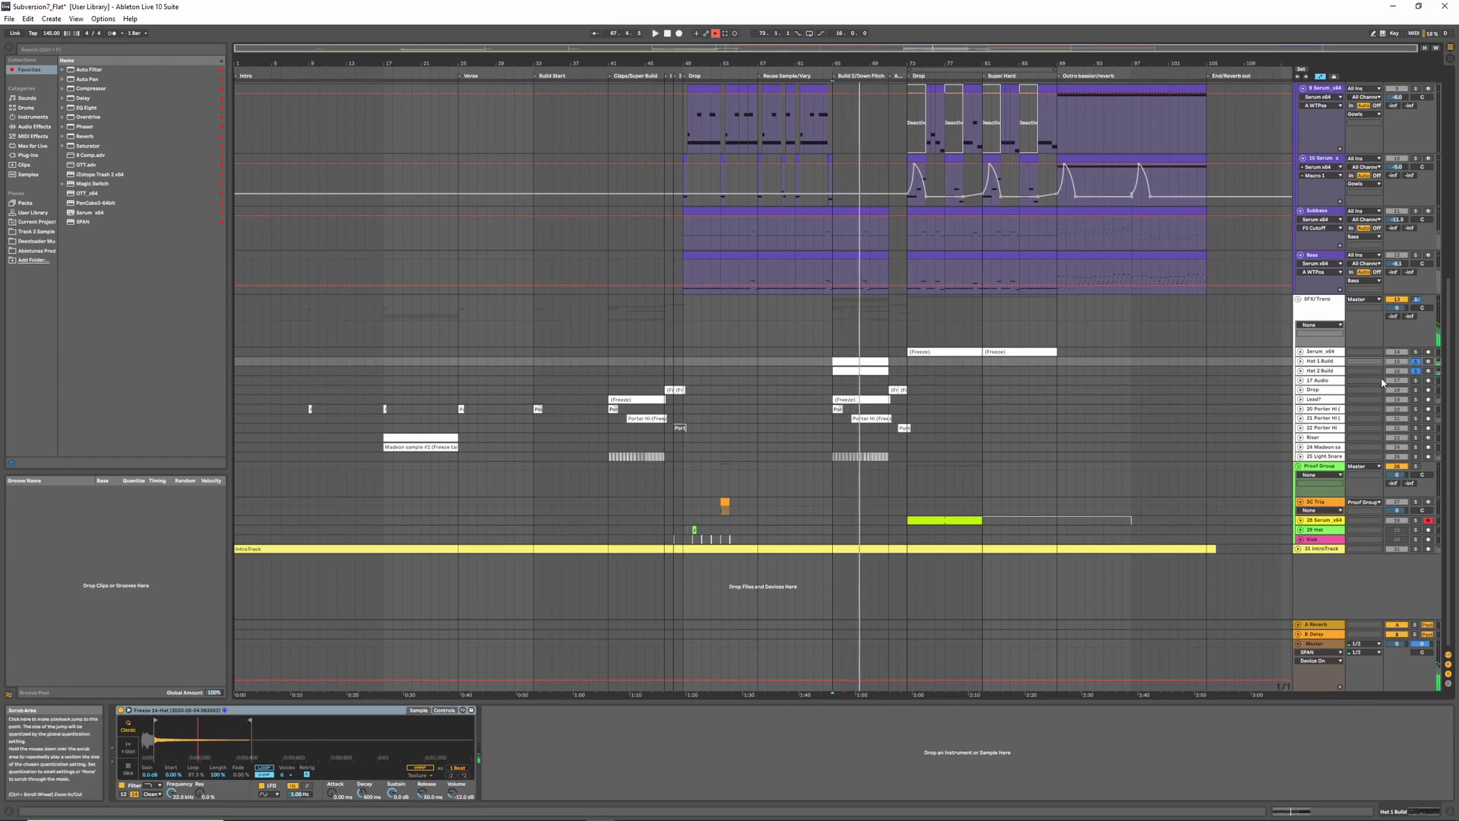
# - Unfold the empty 17-Audio track in the SFX/Trans group and delete it
pyautogui.click(1300, 381)
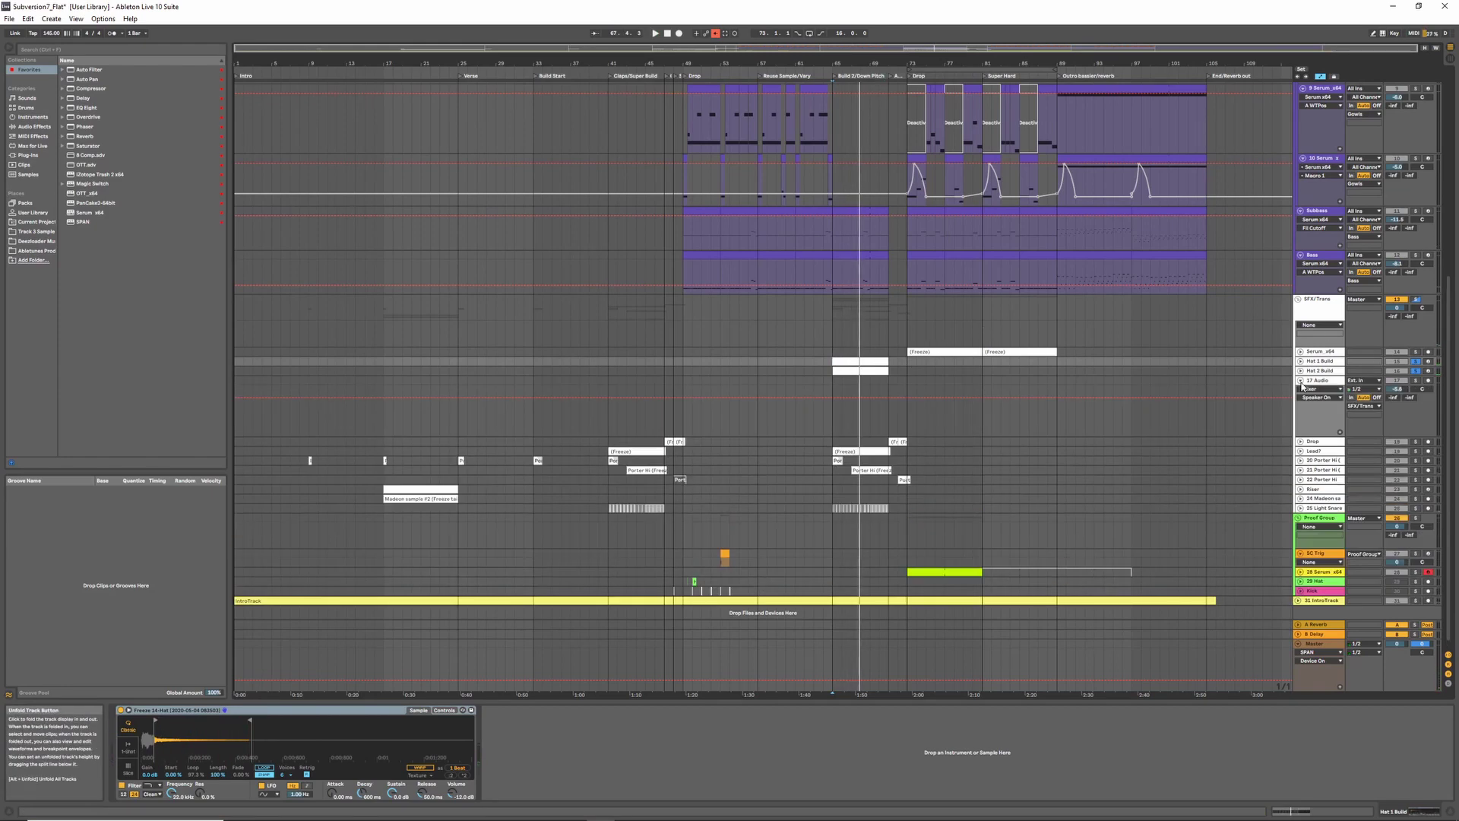
pyautogui.click(1067, 407)
pyautogui.scroll(-1, 958, 425)
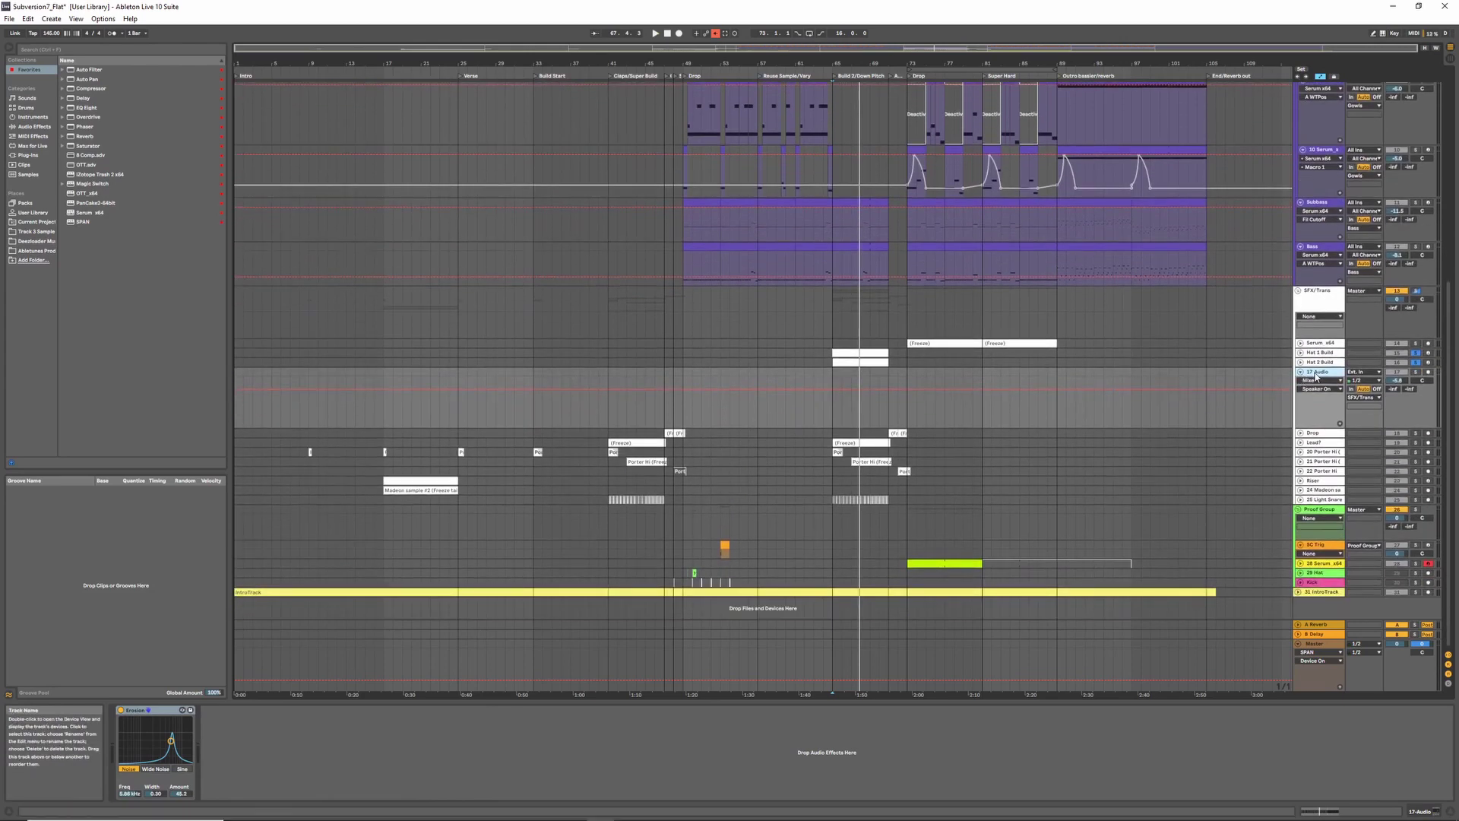
pyautogui.click(1317, 375)
pyautogui.press('Delete')
# - Unfold and solo the Drop track, and play its frozen clips just before the first Drop
pyautogui.click(1300, 364)
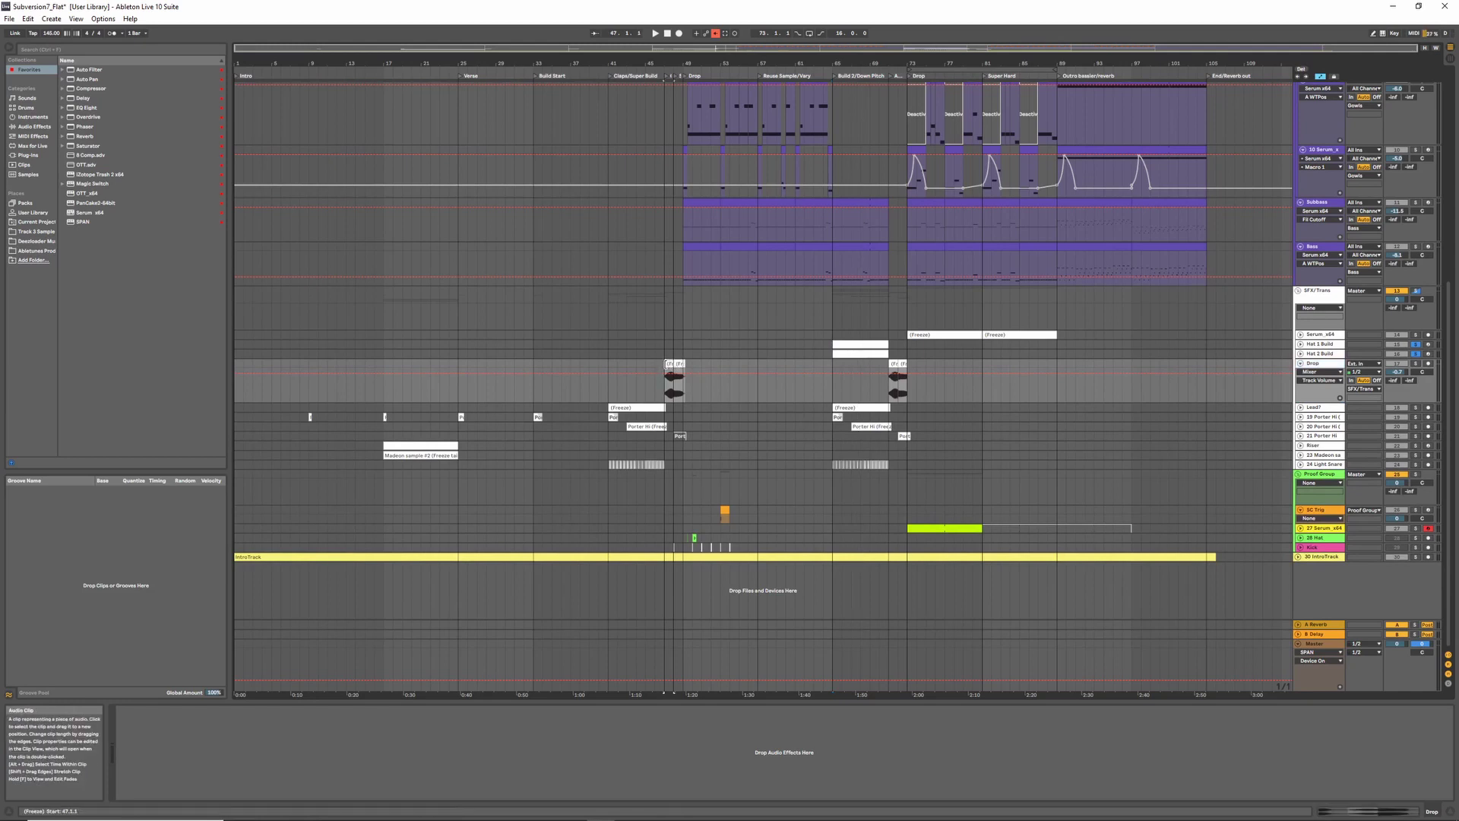
pyautogui.press('space')
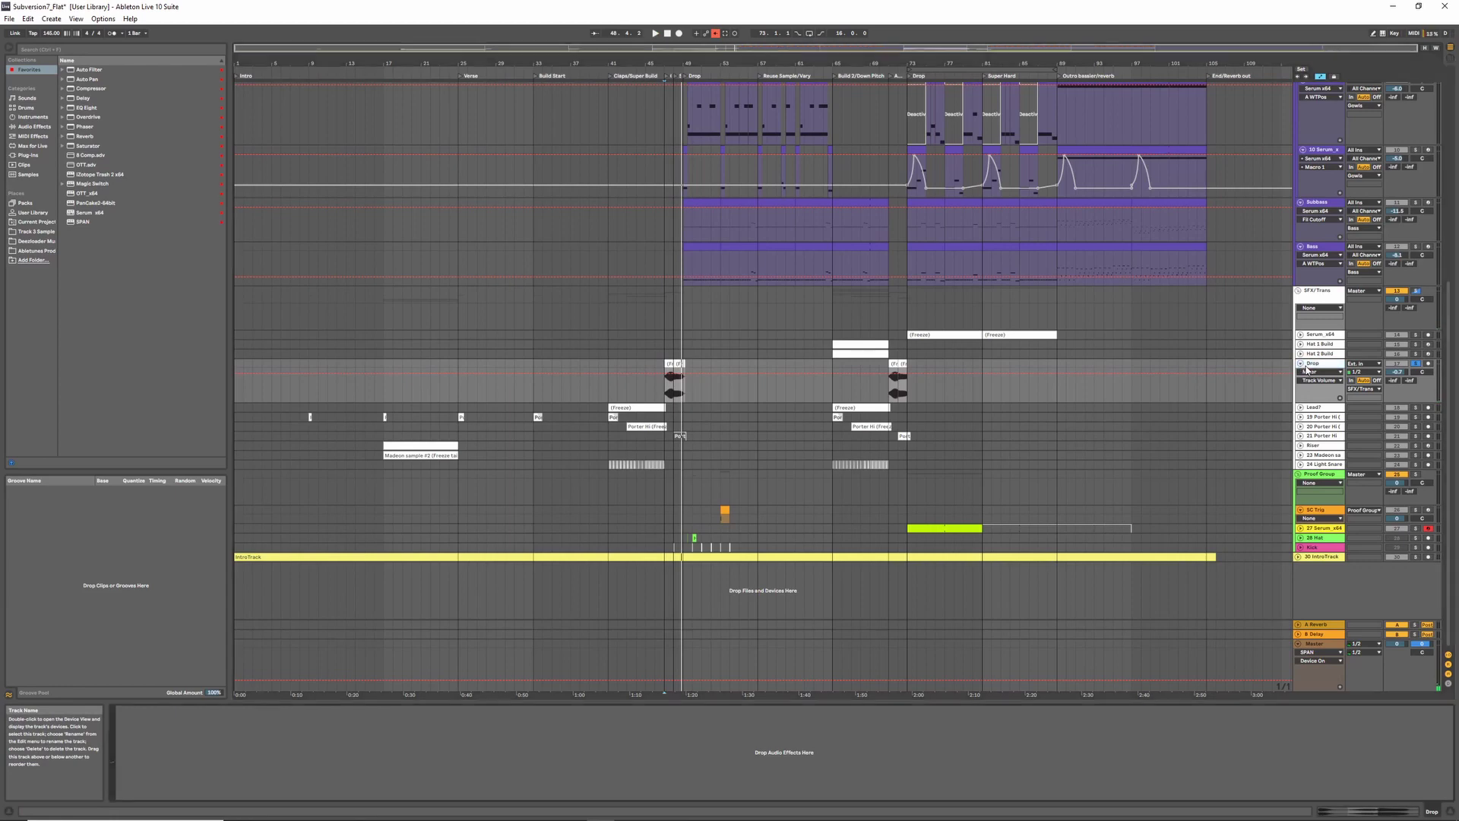
# - Open the Bass track's Serum, adjust its portamento and play a low note on its keyboard before closing the plug-in
pyautogui.scroll(1, 1359, 359)
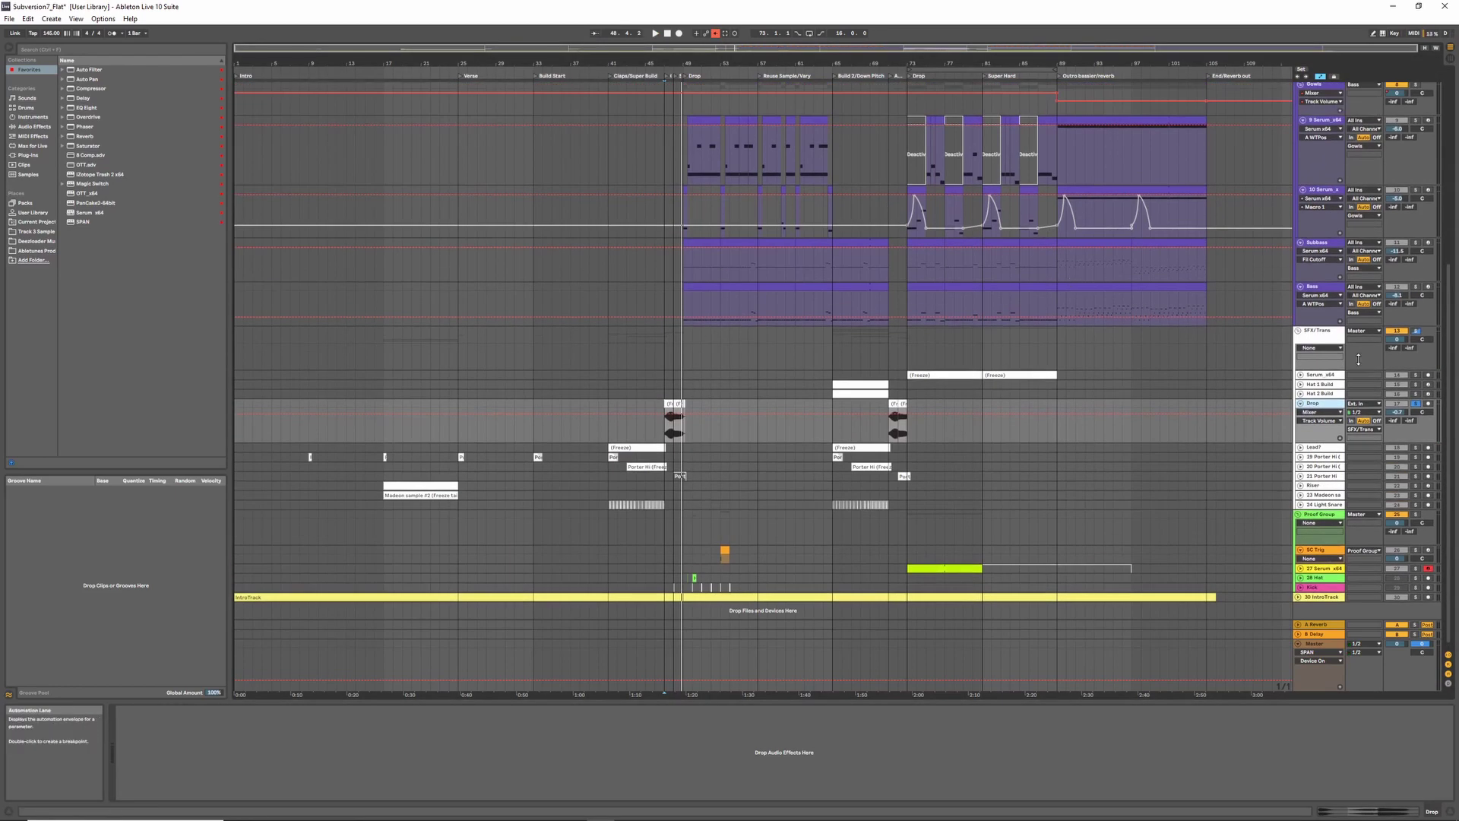
pyautogui.click(1311, 286)
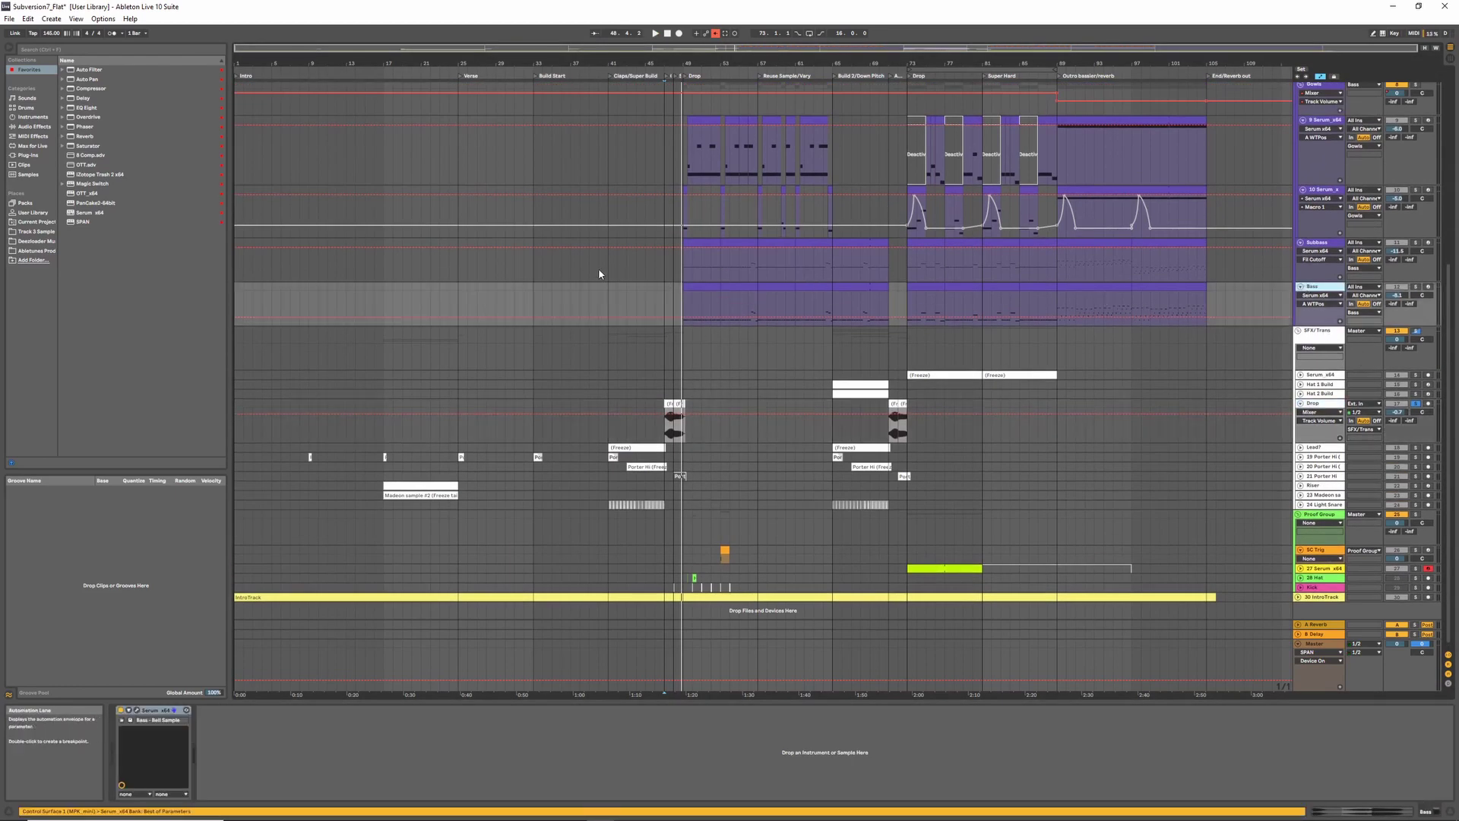
pyautogui.click(137, 709)
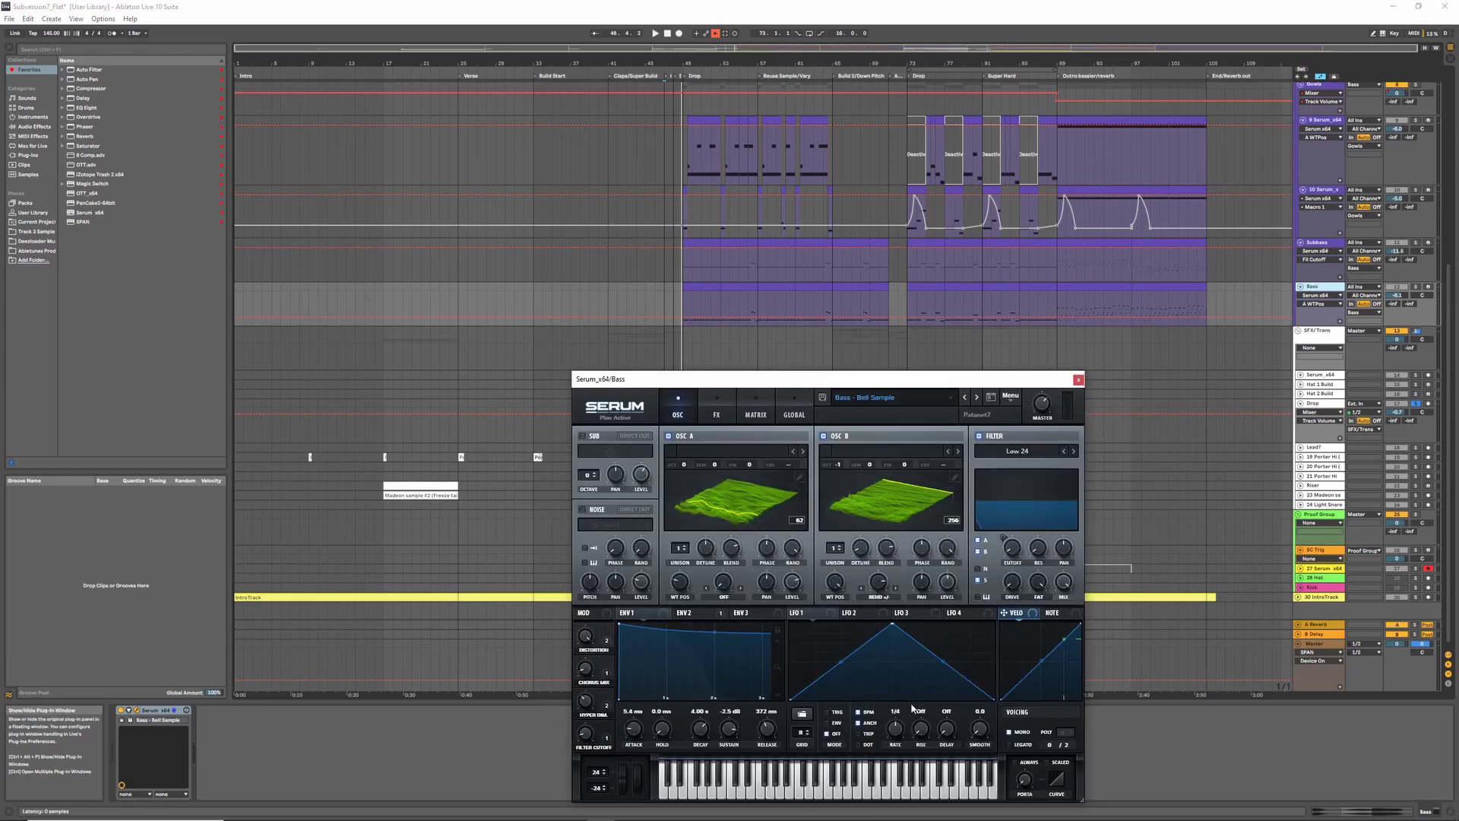
pyautogui.click(1022, 779)
pyautogui.click(669, 793)
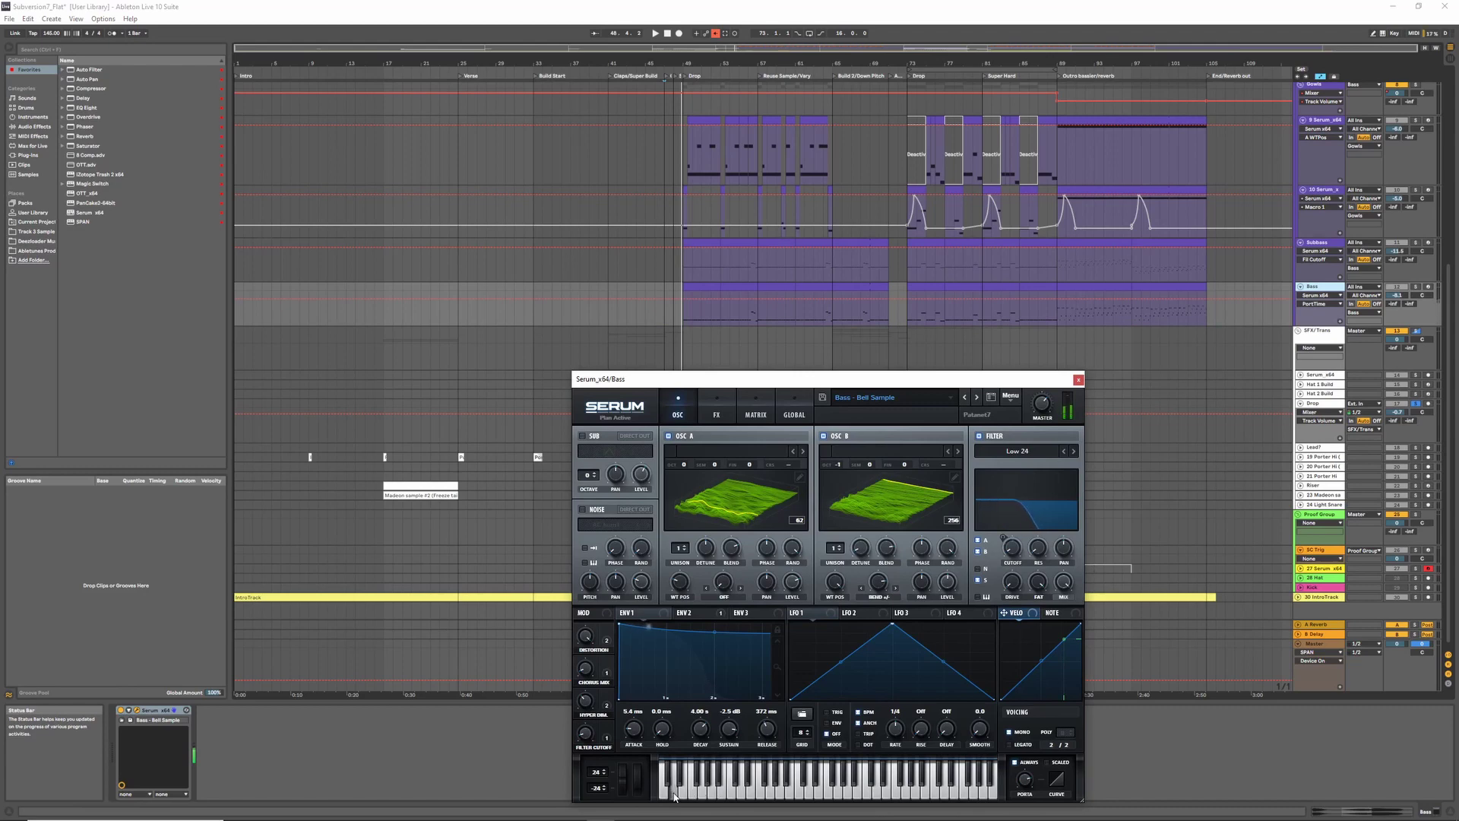
pyautogui.click(1078, 380)
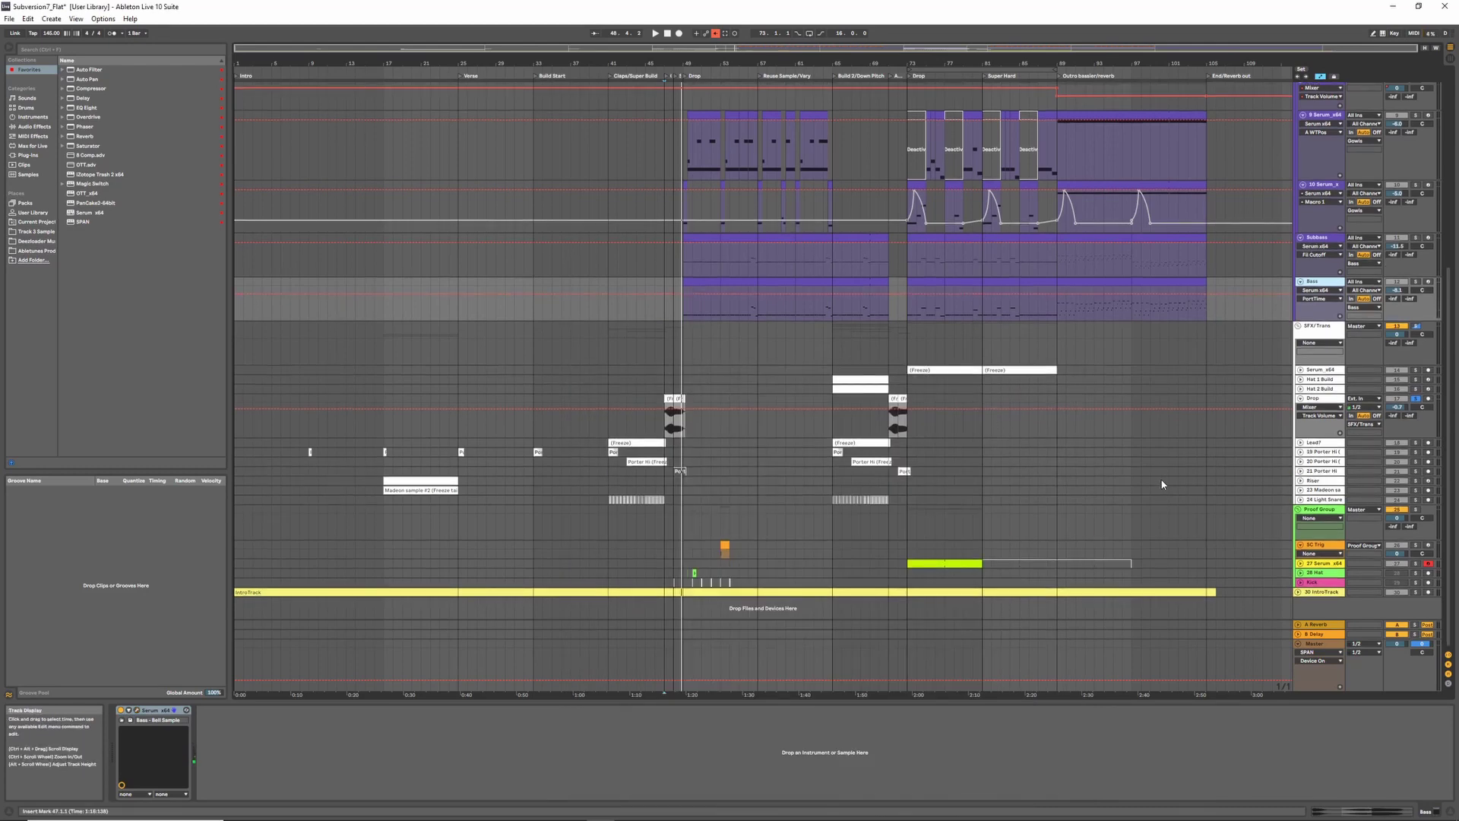
# - Unfold the Lead track below Drop and show its Auto Pan, with the playback start at the Claps/Super Build section
pyautogui.click(1300, 398)
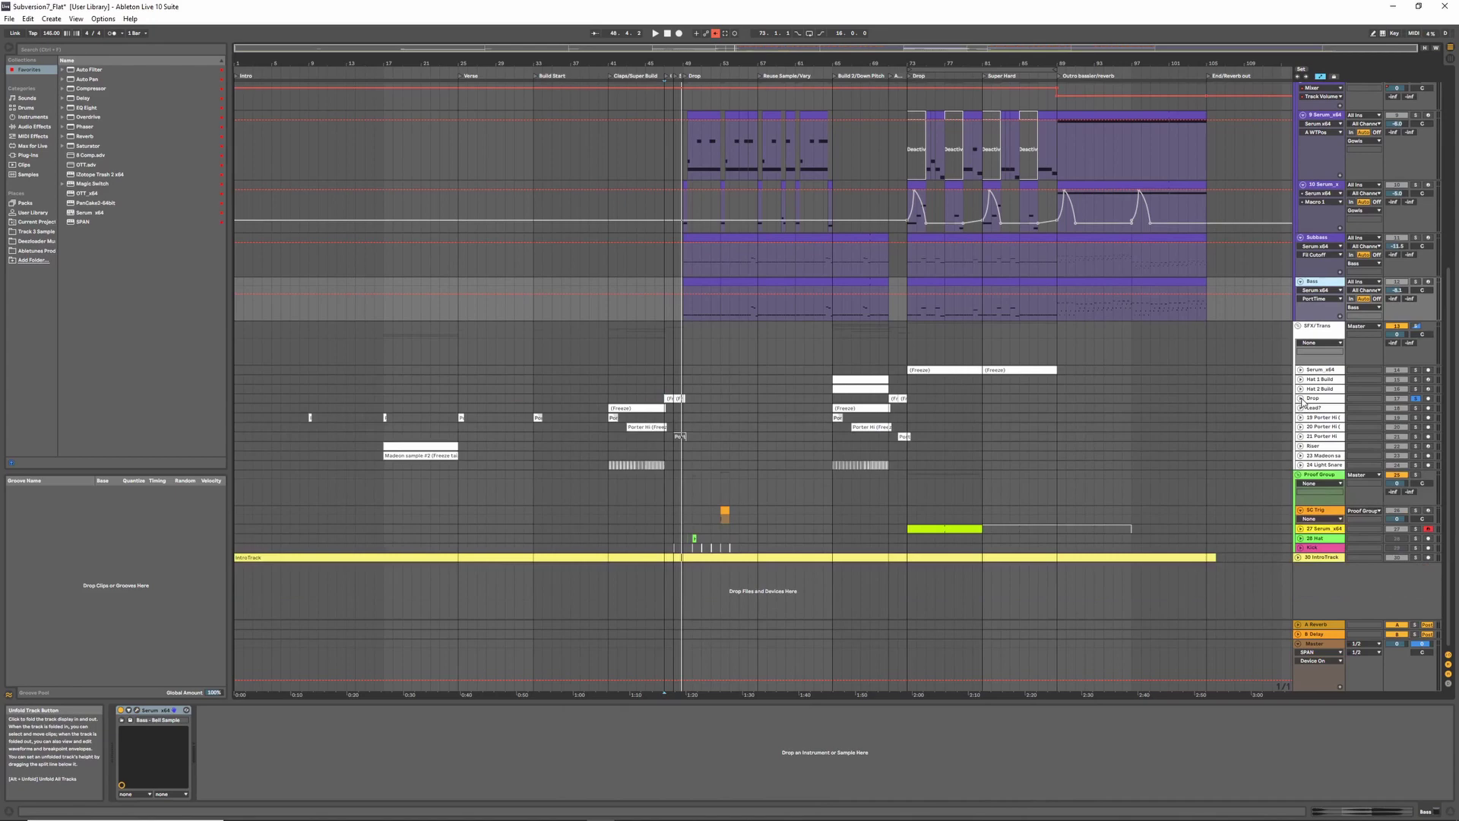
pyautogui.click(1300, 398)
pyautogui.click(1300, 443)
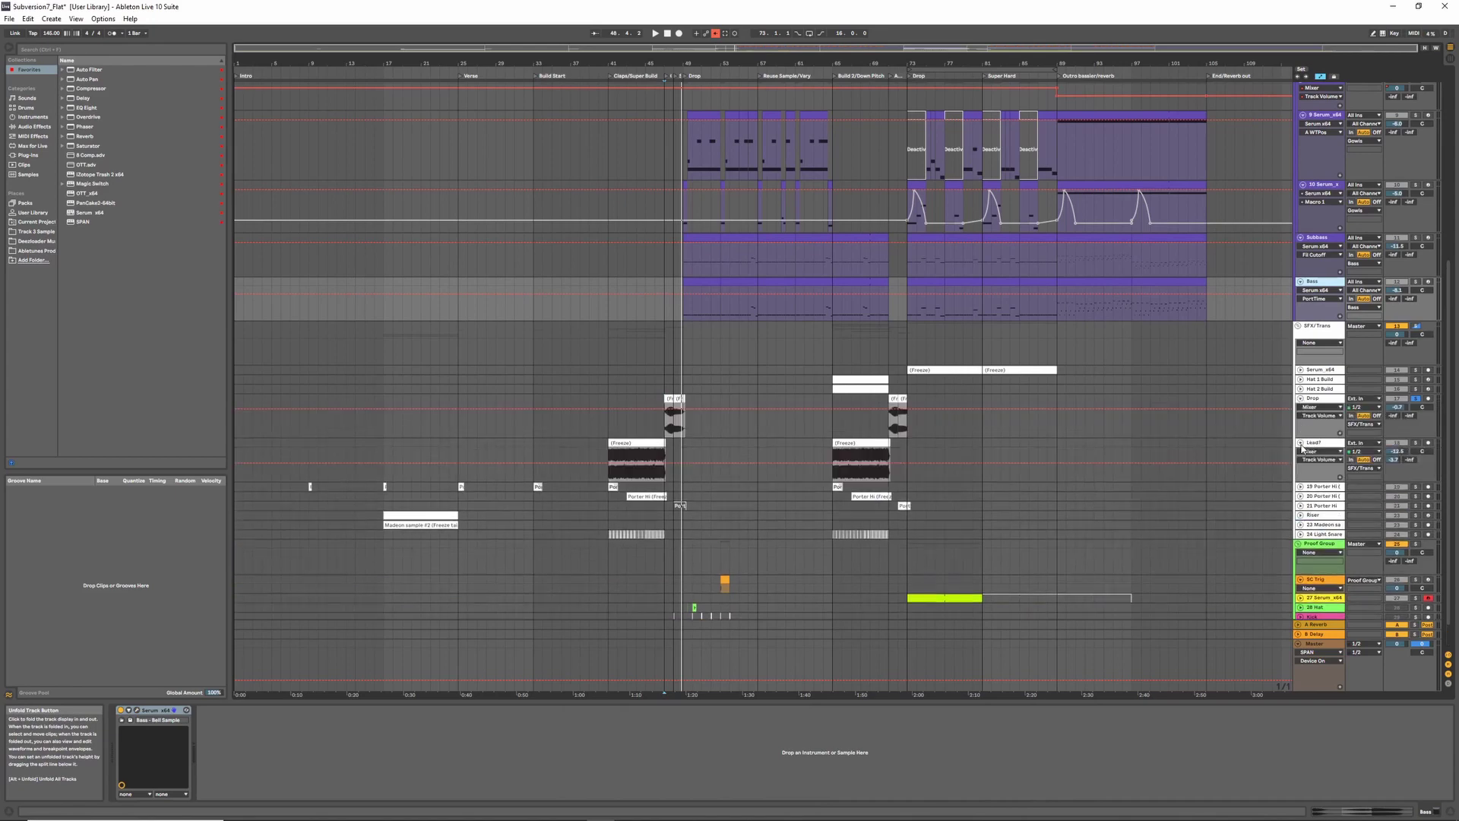
pyautogui.scroll(-1, 798, 394)
pyautogui.click(611, 425)
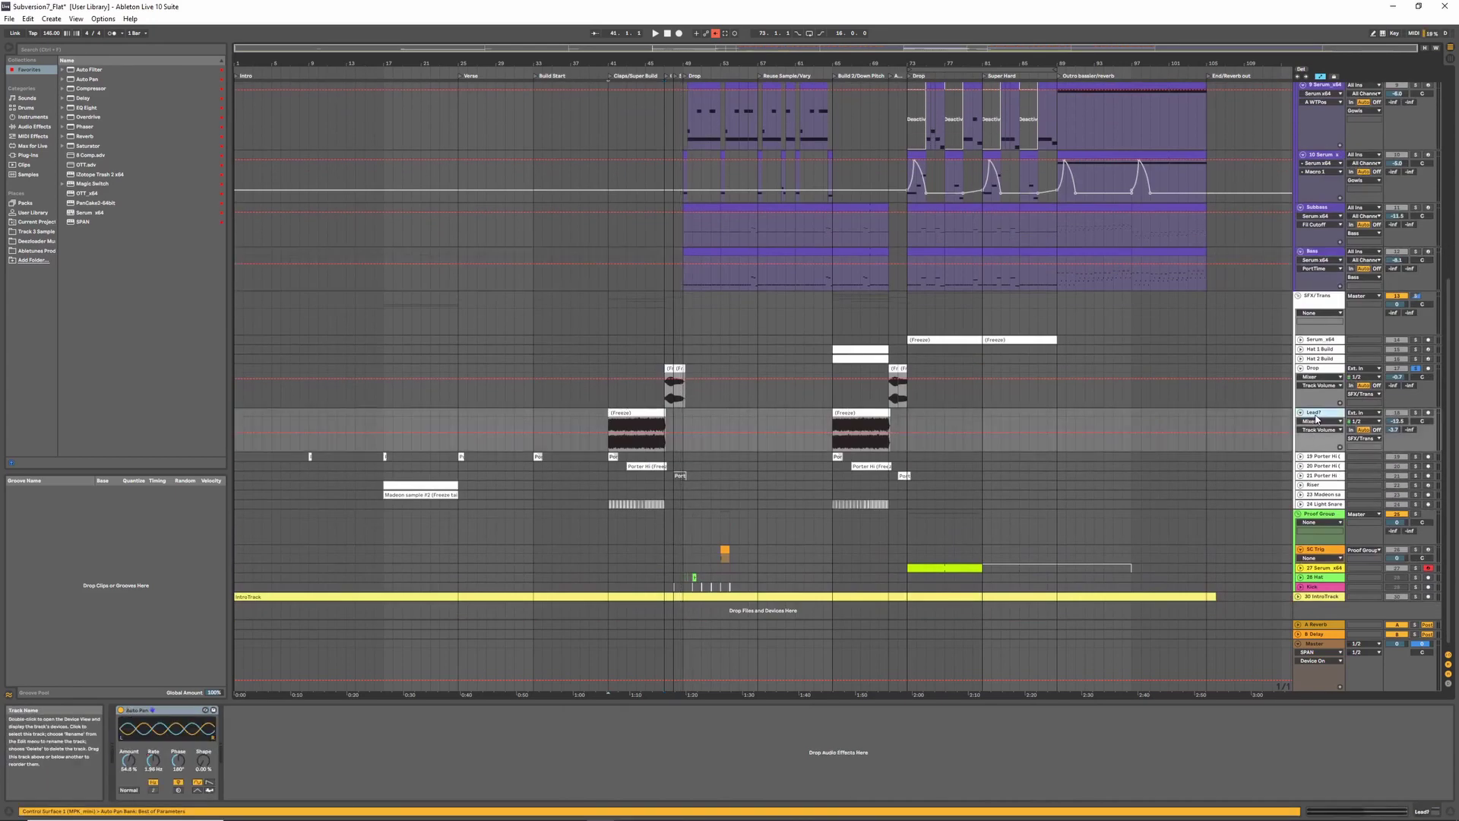
# - Solo and play the Lead track's frozen clip while showing its Auto Pan Frequency automation
pyautogui.click(1416, 414)
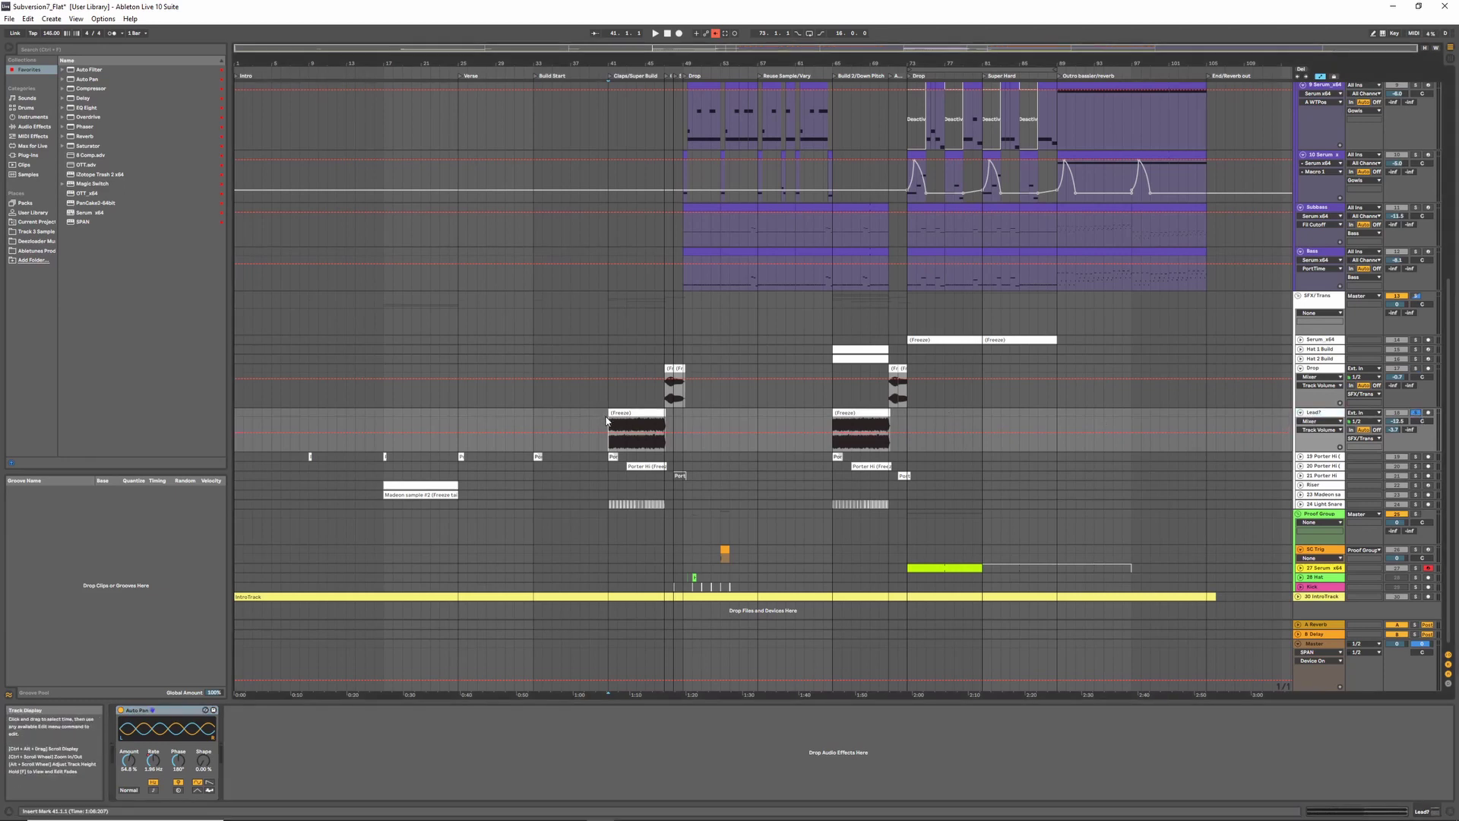
pyautogui.press('space')
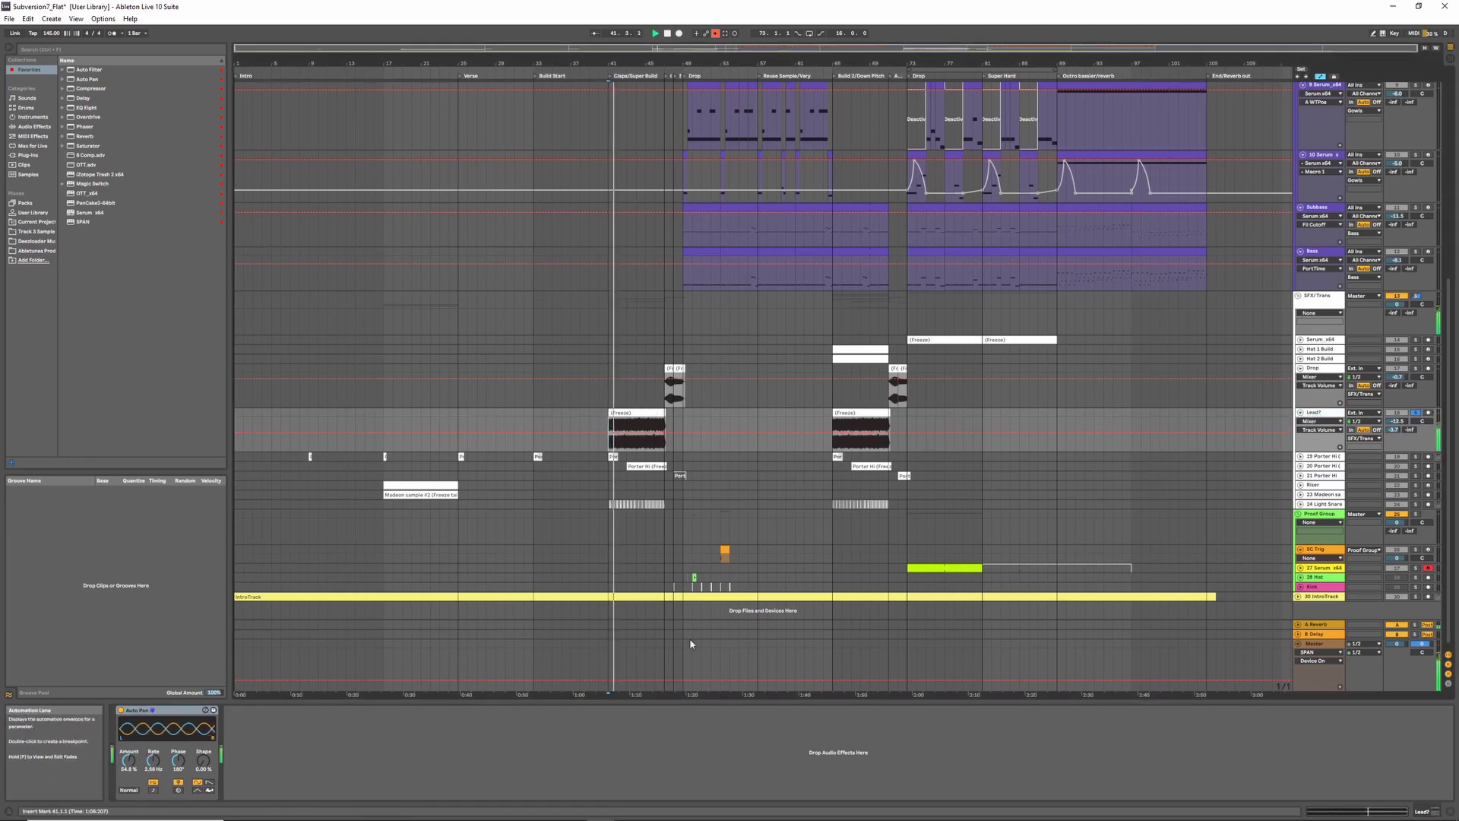
pyautogui.click(1319, 421)
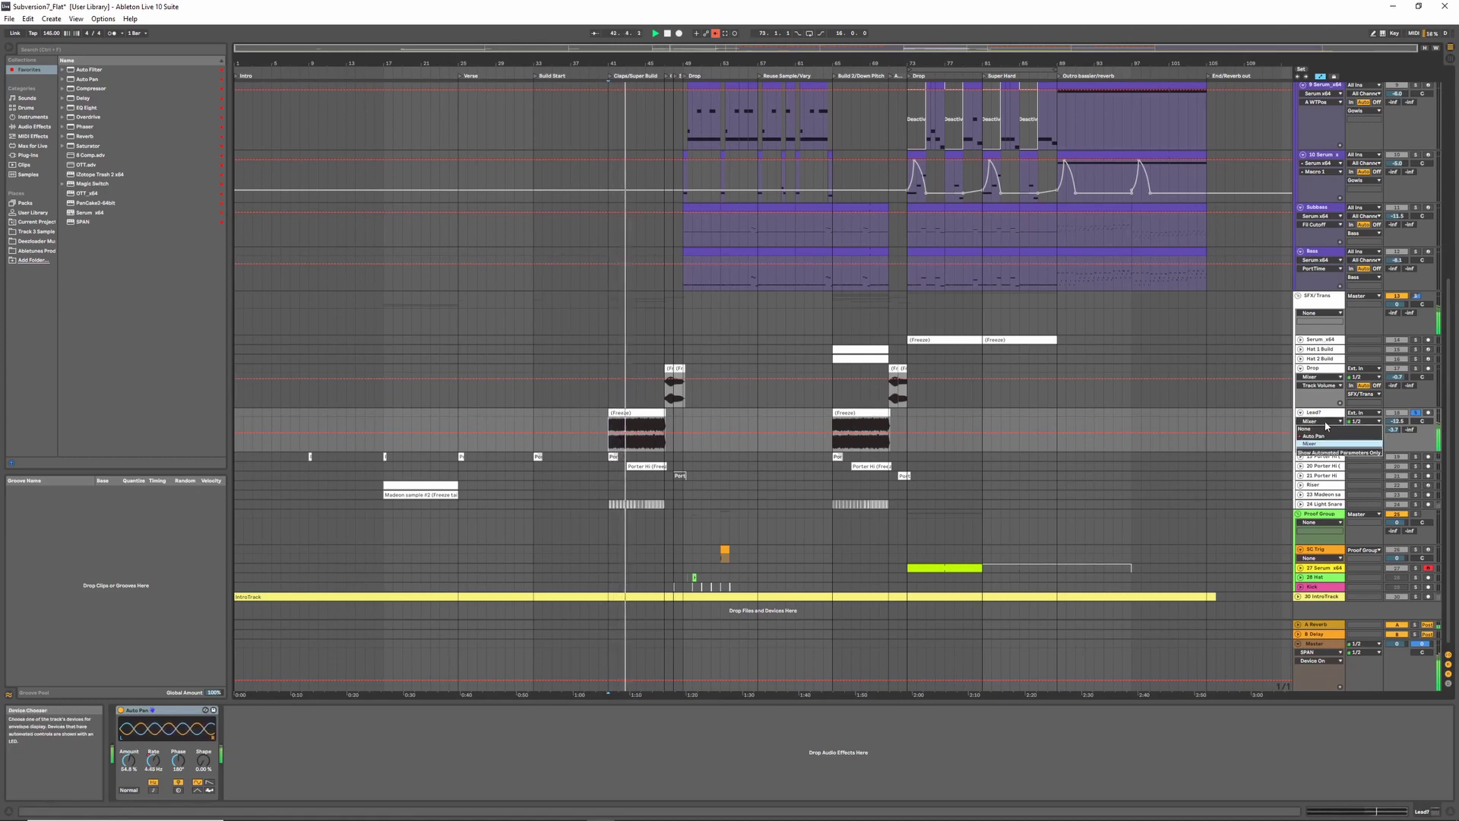
pyautogui.click(1323, 438)
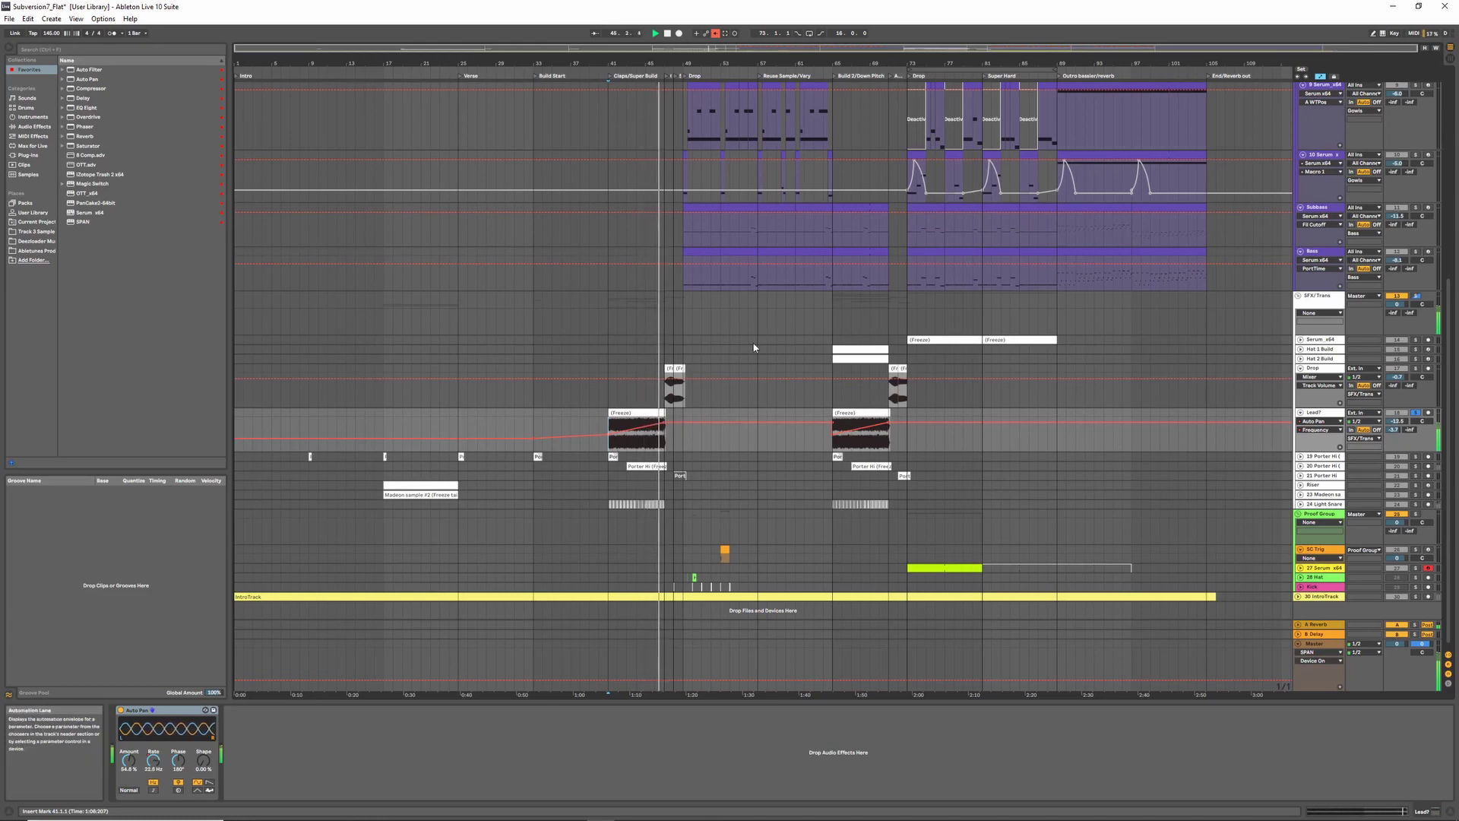
# - Unfold and solo the 19-Porter Hi track and play it from its first clip
pyautogui.scroll(-1, 1276, 444)
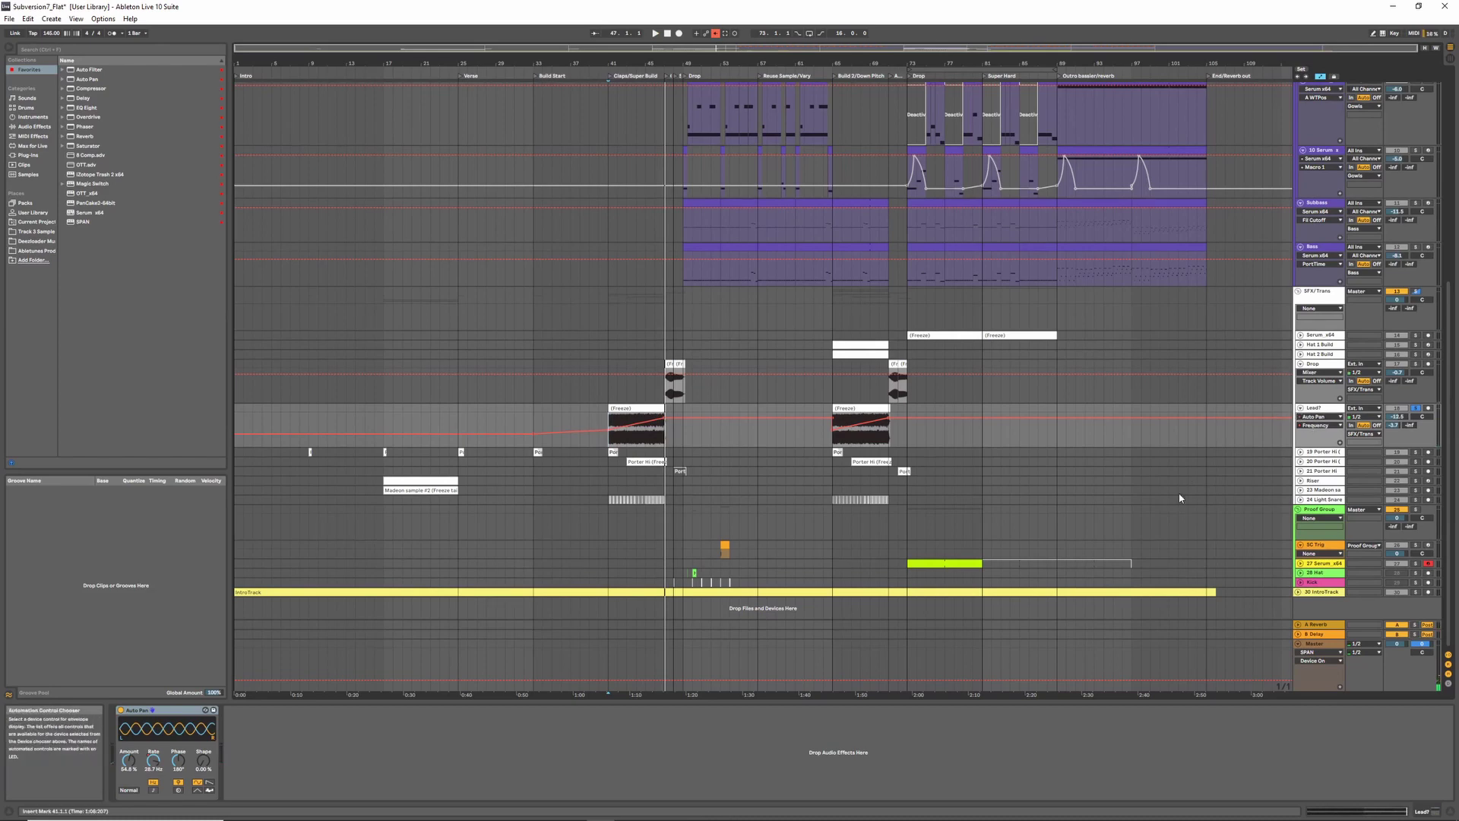
pyautogui.click(1300, 452)
pyautogui.click(1415, 452)
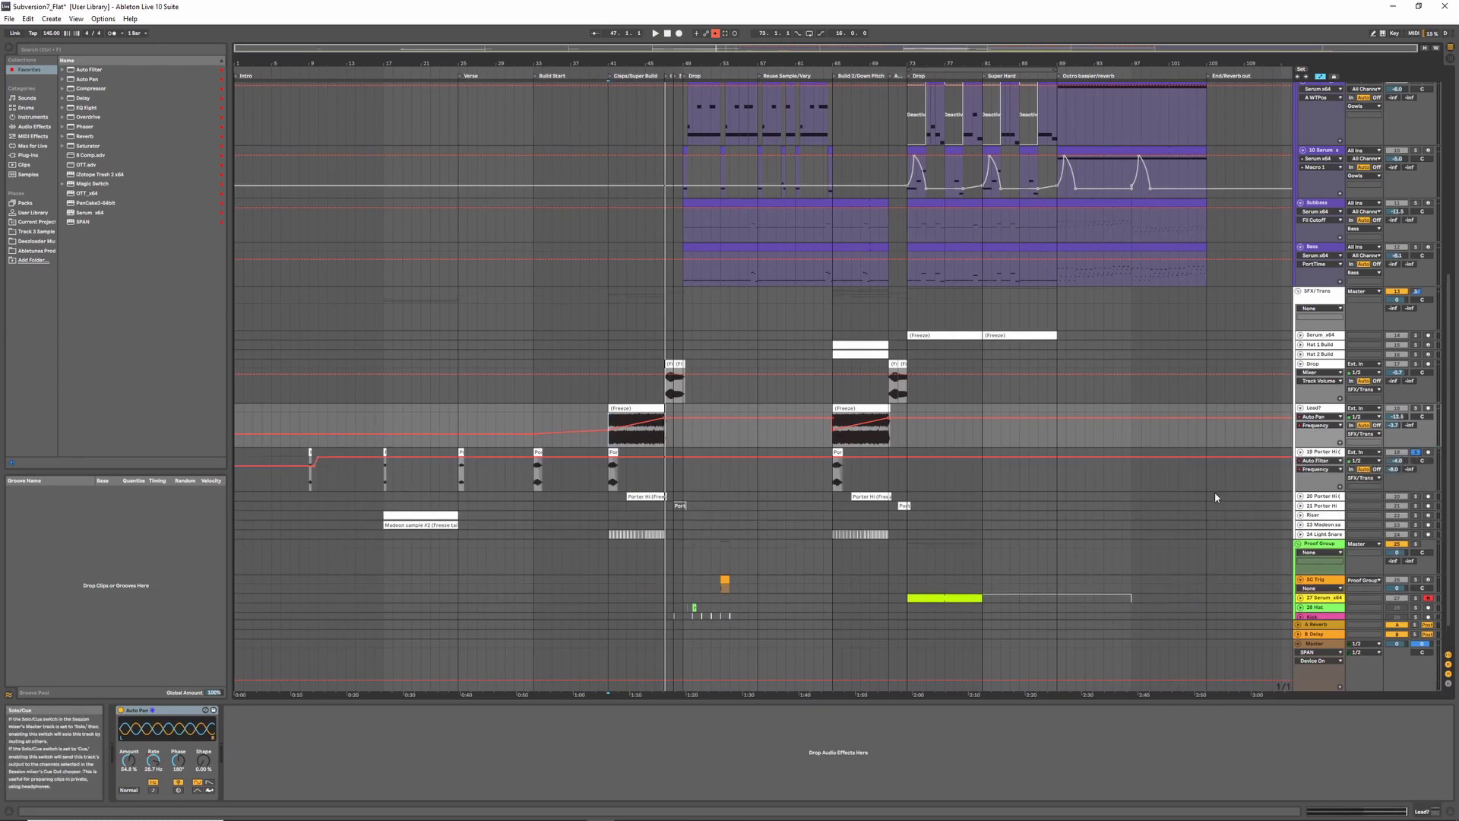
pyautogui.press('space')
pyautogui.click(305, 456)
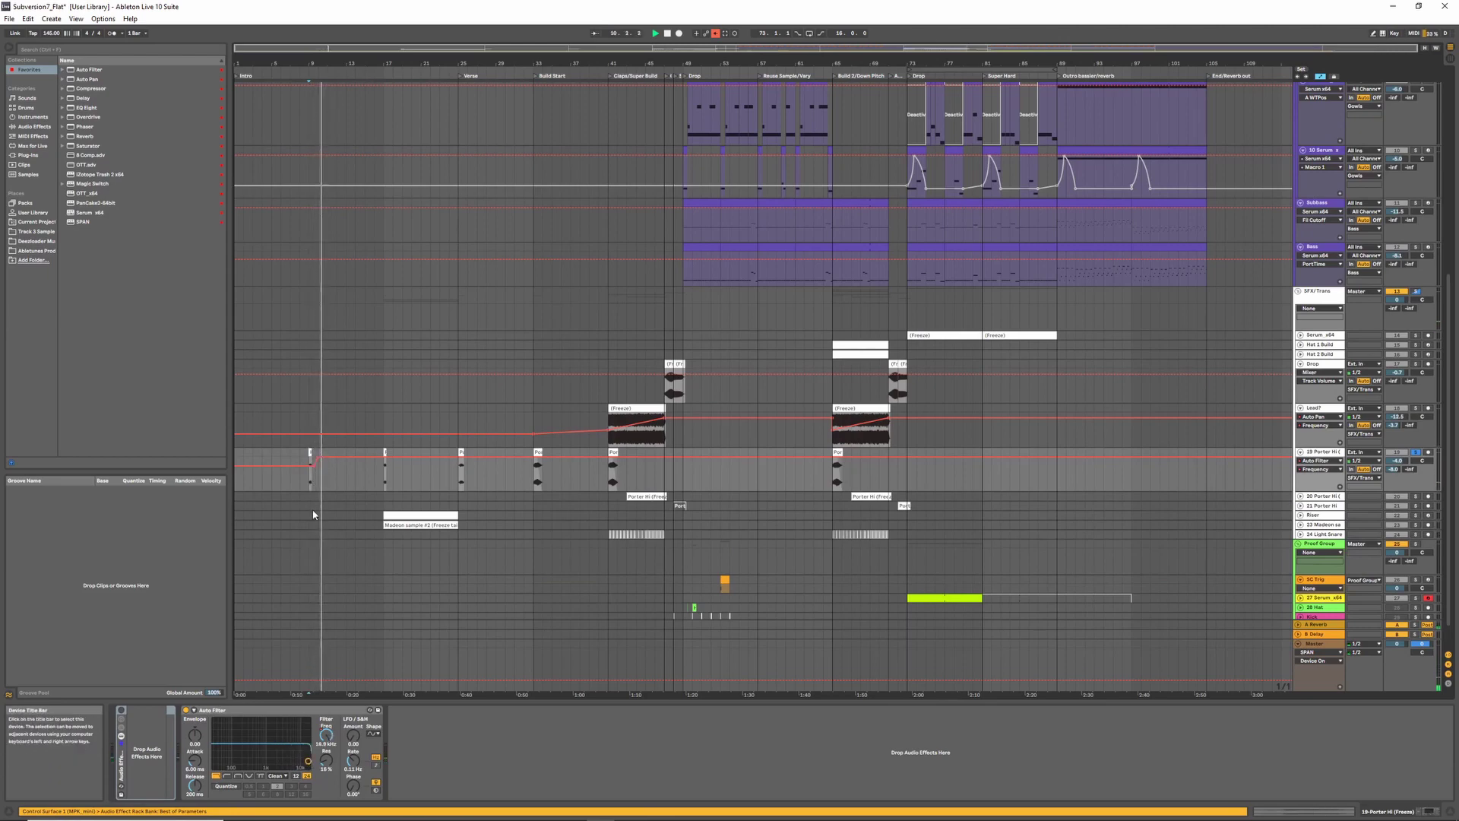
# - Delete the empty Audio Effect Rack ahead of the Auto Filter on the 19-Porter Hi track
pyautogui.click(154, 709)
pyautogui.press('Delete')
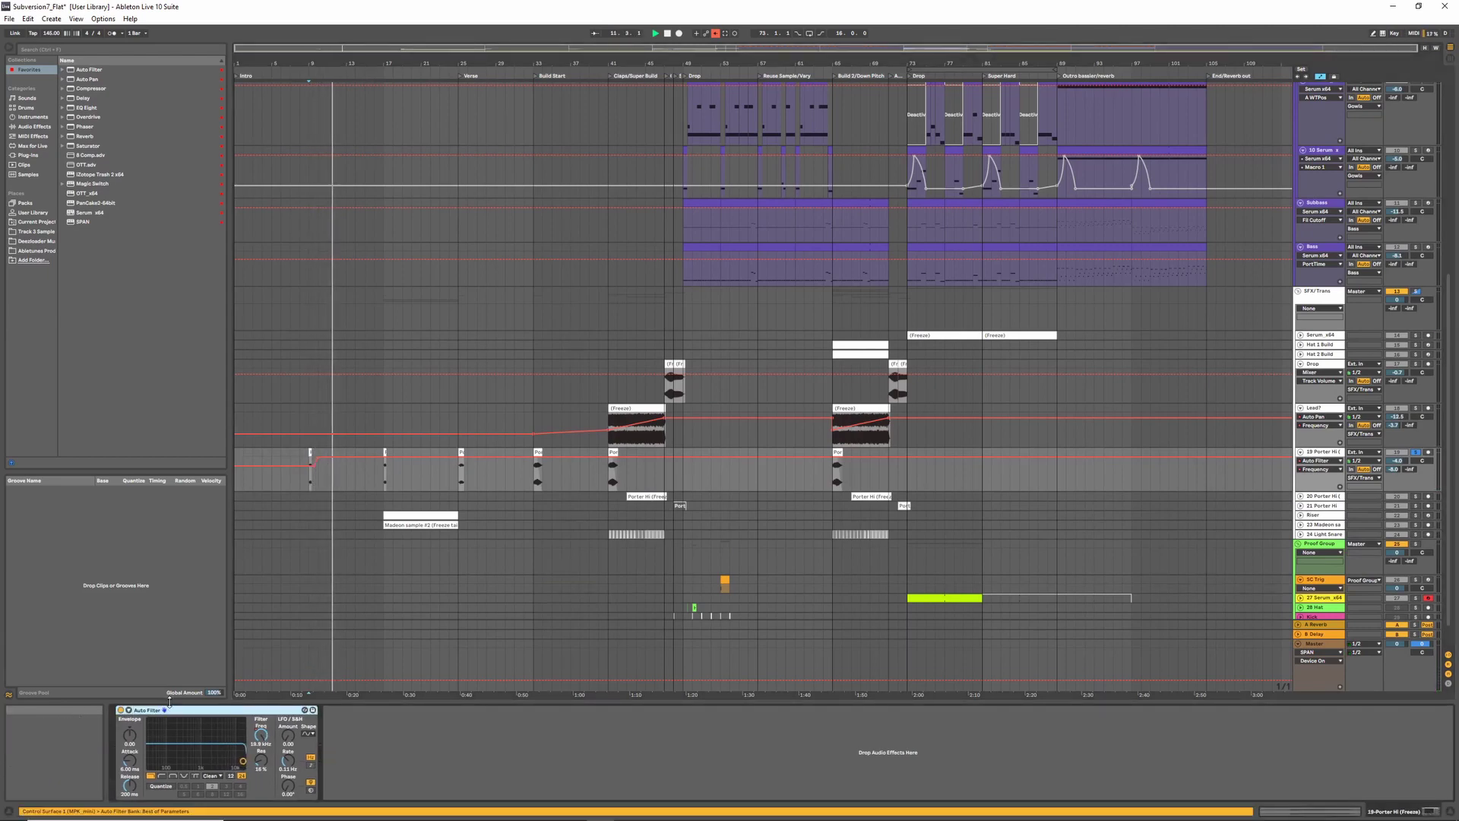
# - Open the second Porter Hi clip and look through its Auto Filter envelope parameters
pyautogui.doubleClick(385, 454)
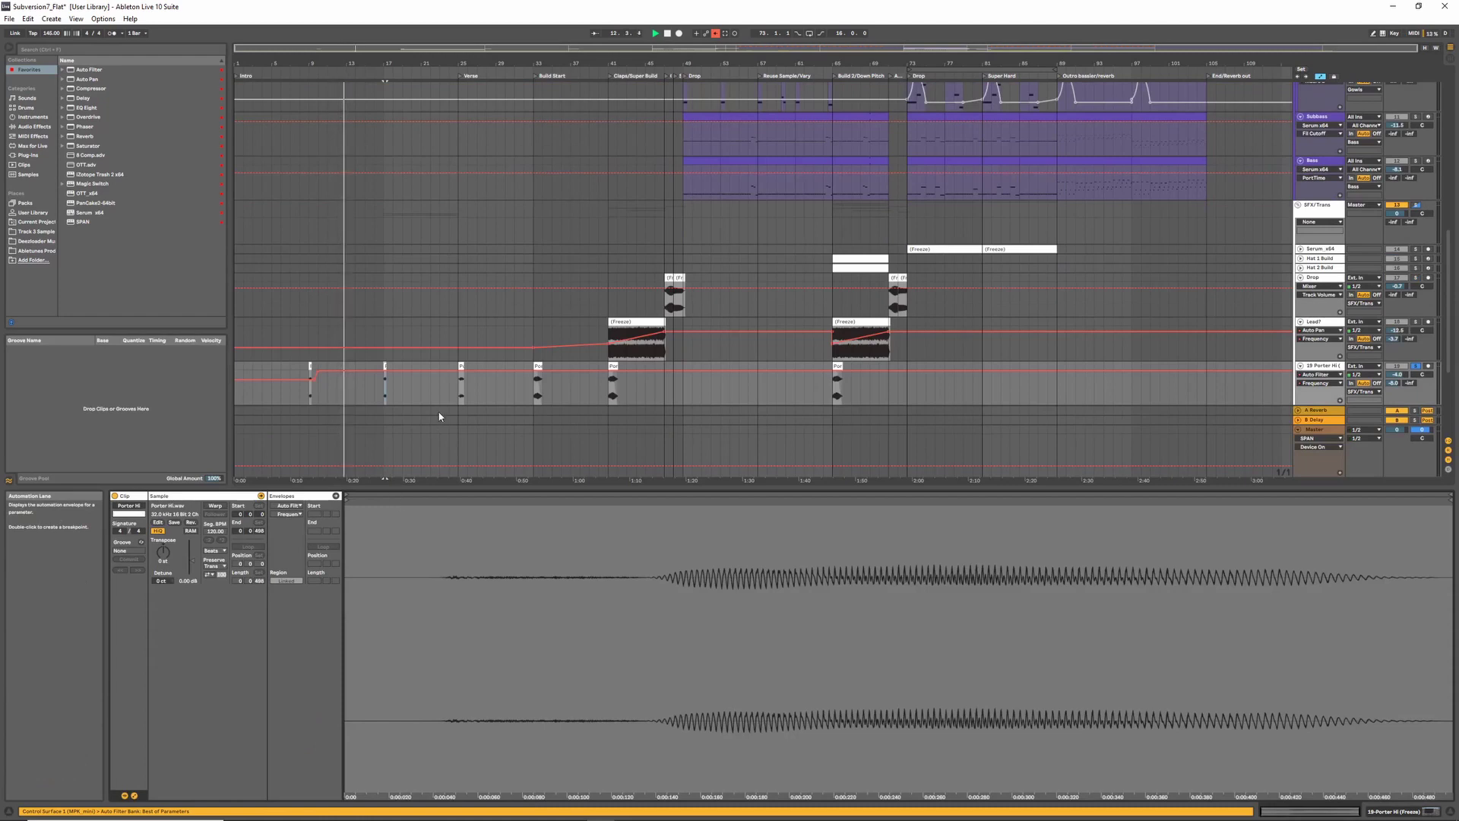
pyautogui.click(276, 515)
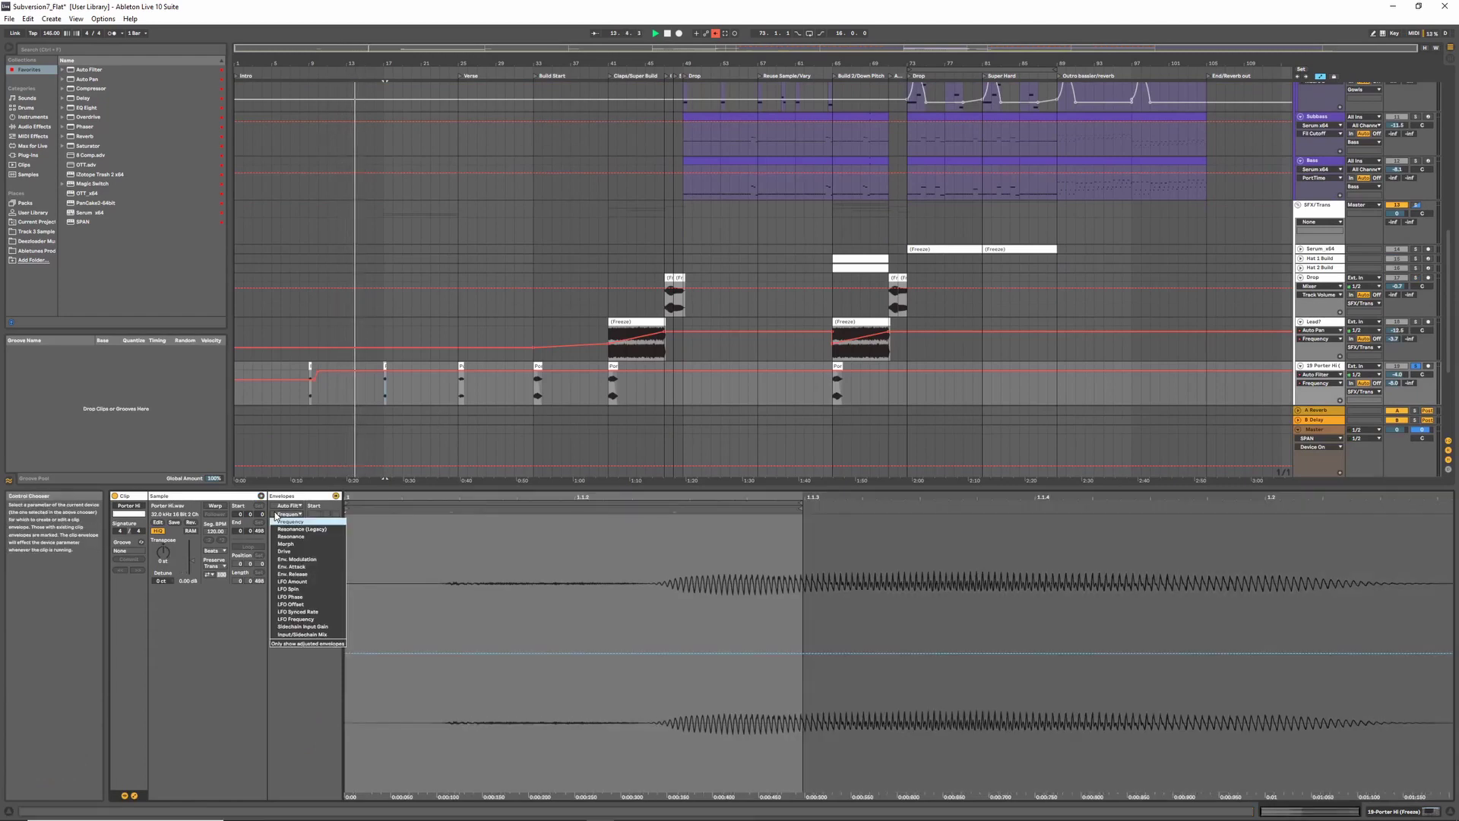
pyautogui.click(276, 515)
# - Open the Porter Hi clip at the Verse and display its clip Transposition envelope
pyautogui.click(461, 366)
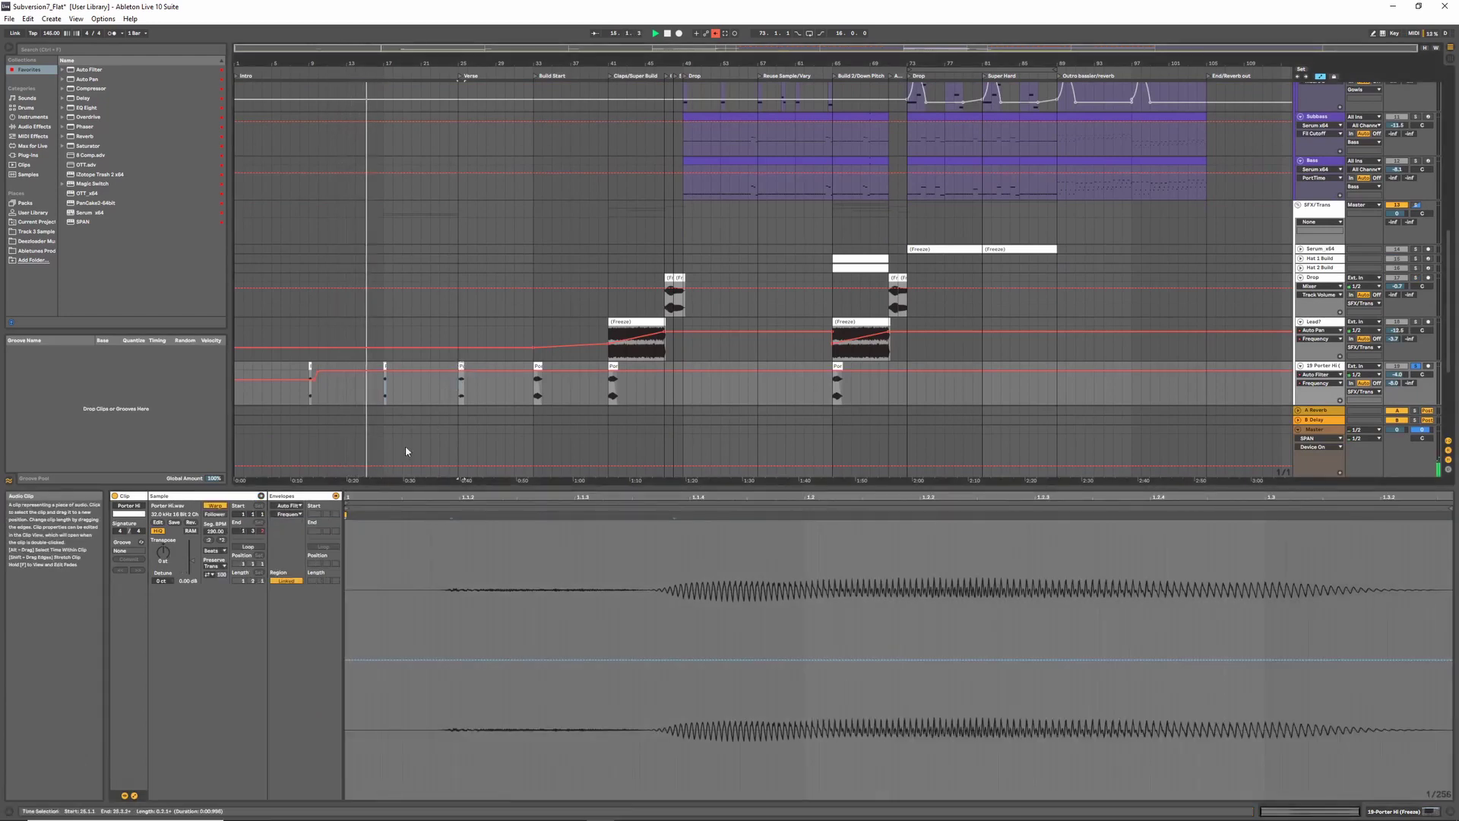
pyautogui.click(289, 505)
pyautogui.click(290, 510)
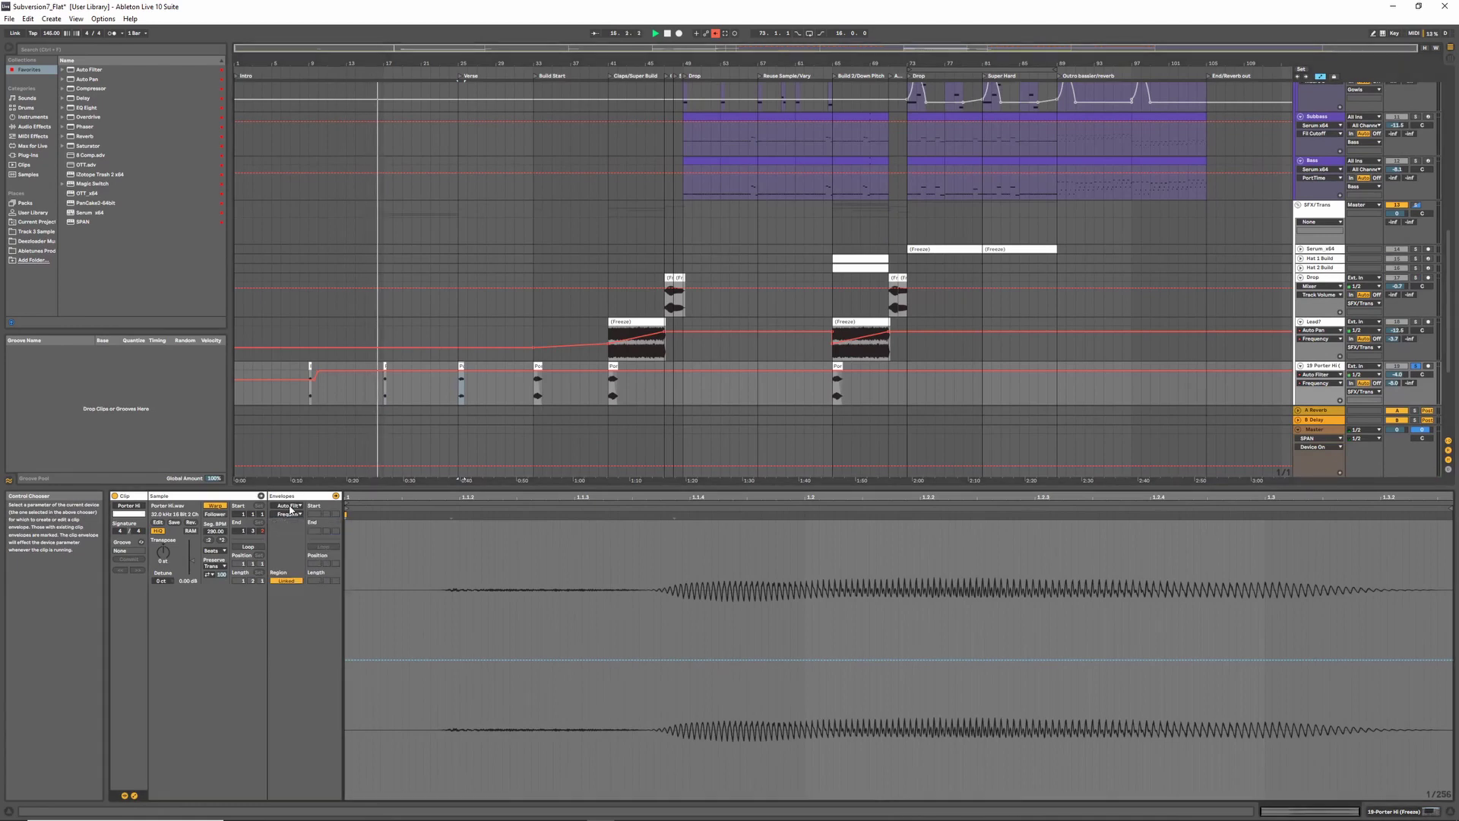
pyautogui.click(290, 506)
pyautogui.click(289, 516)
pyautogui.click(289, 514)
pyautogui.click(293, 530)
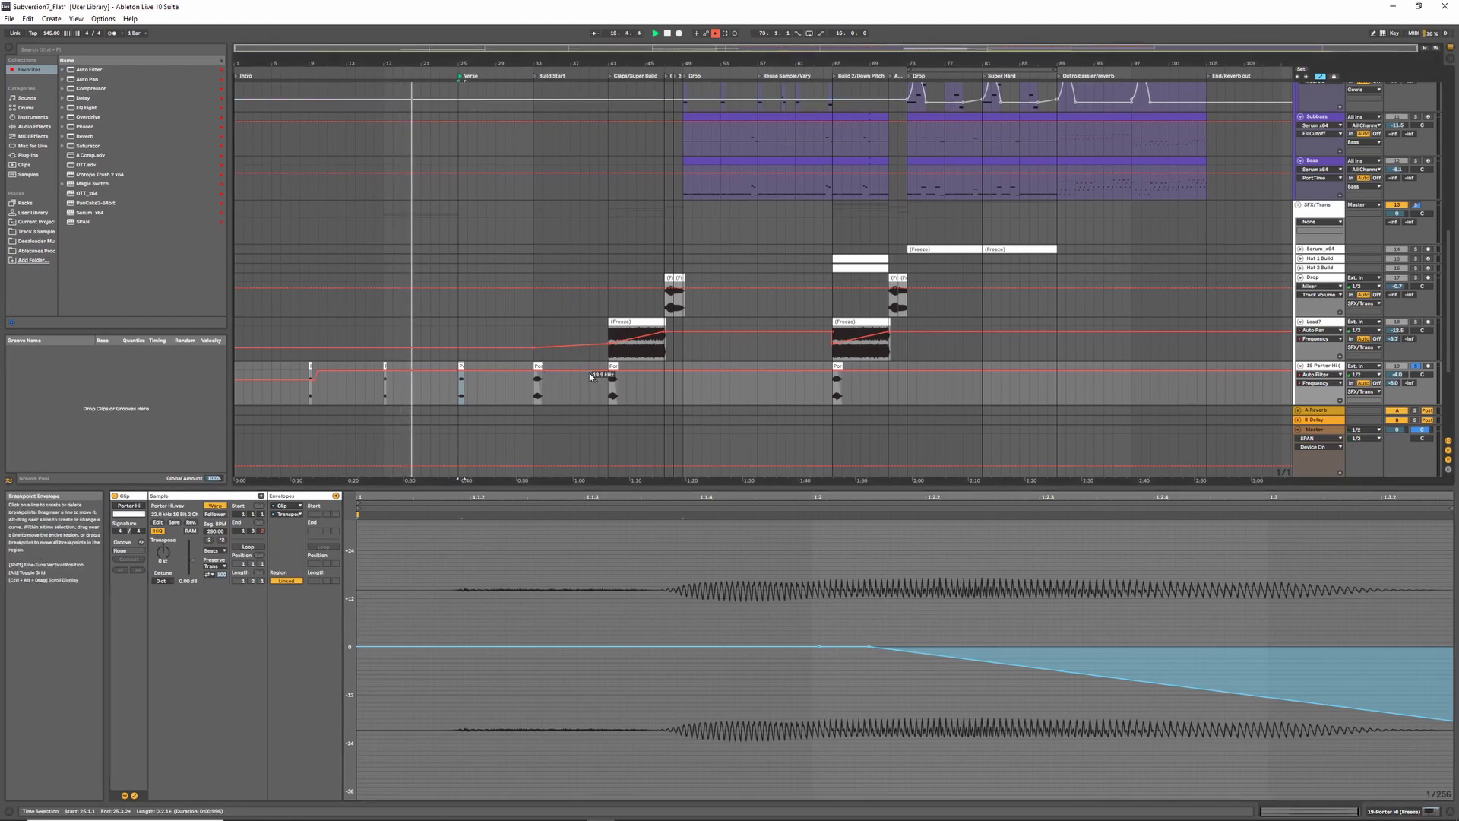
# - Play the Porter Hi clips while viewing the Build Start and Claps/Super Build samples, and return to the track's Auto Filter
pyautogui.press('space')
pyautogui.press('space')
pyautogui.click(538, 366)
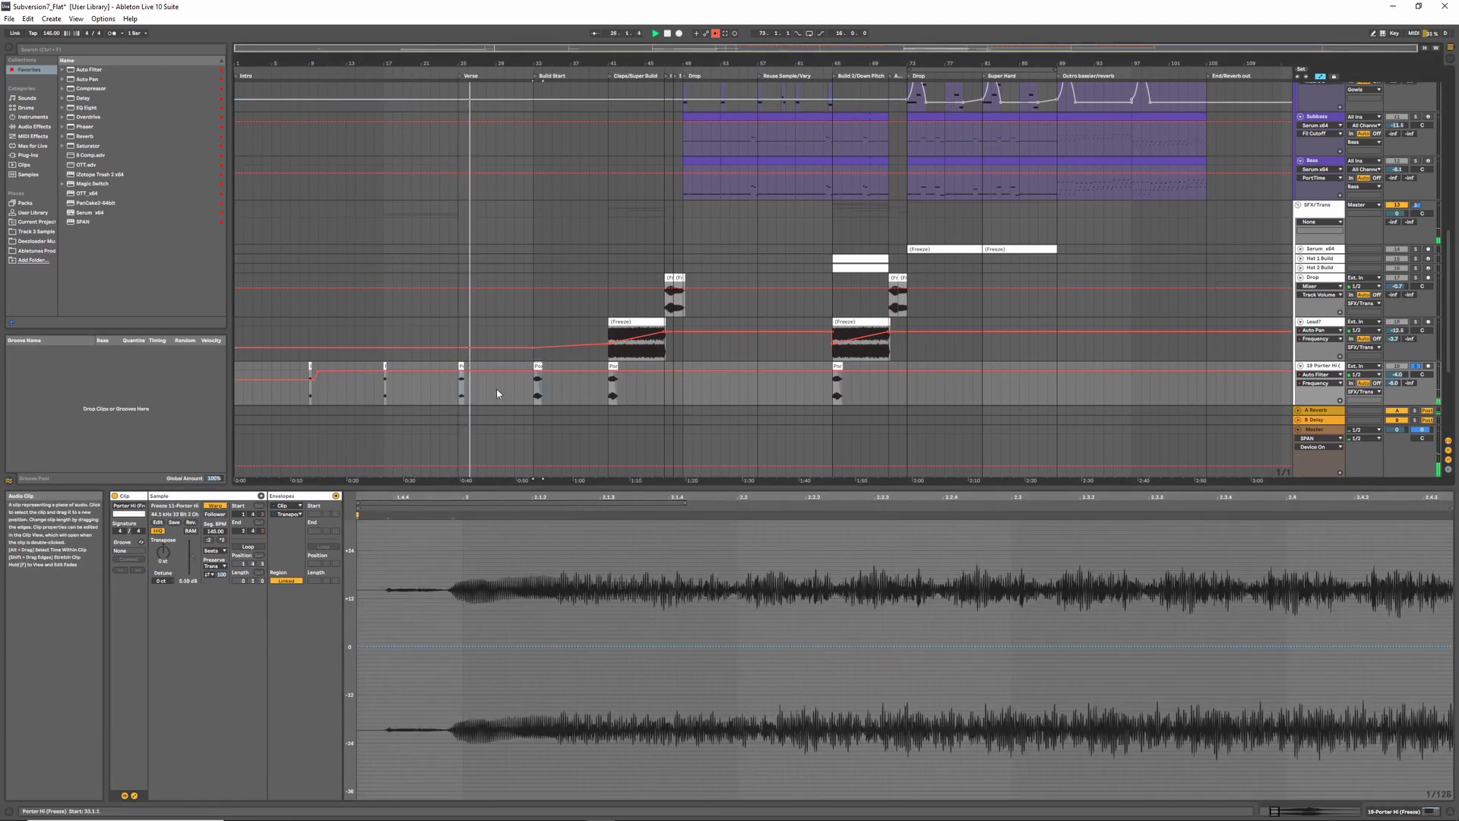
pyautogui.click(607, 369)
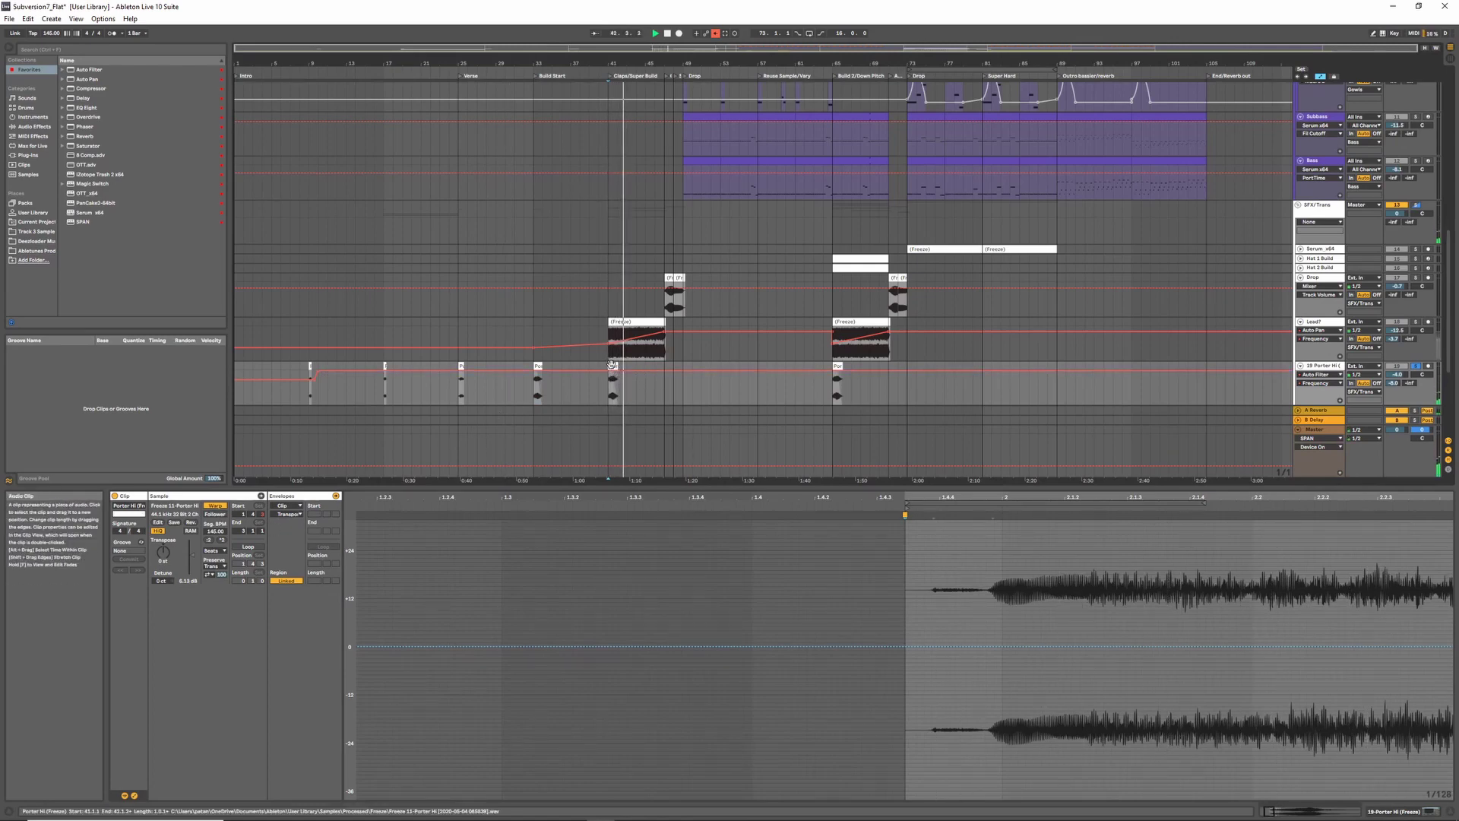
pyautogui.click(611, 365)
pyautogui.hotkey('shift', 'Tab')
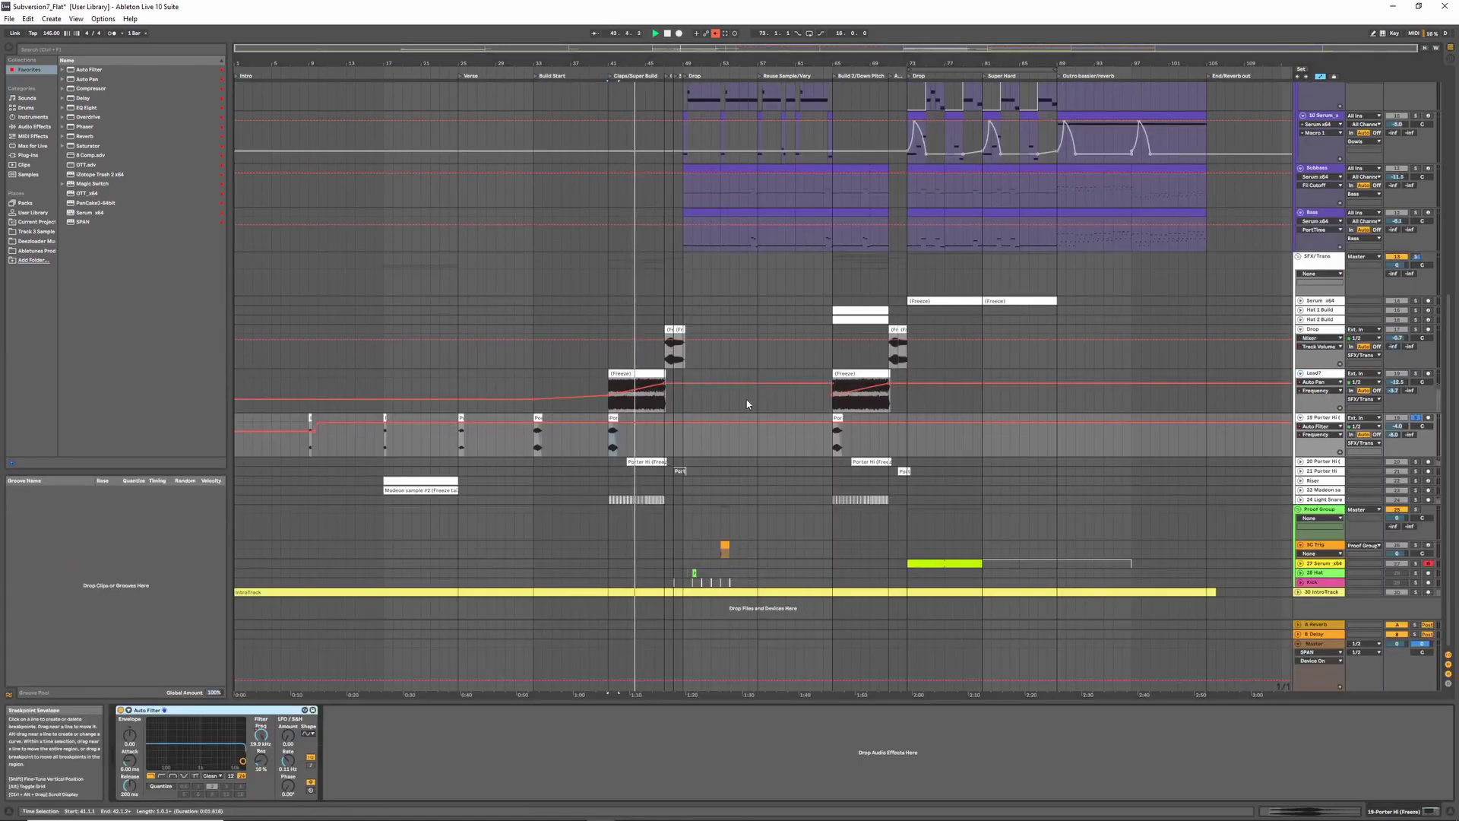
# - Open the frozen Porter Hi clips at Claps/Super Build on tracks 19 and 20, and solo the 20-Porter Hi track
pyautogui.click(614, 424)
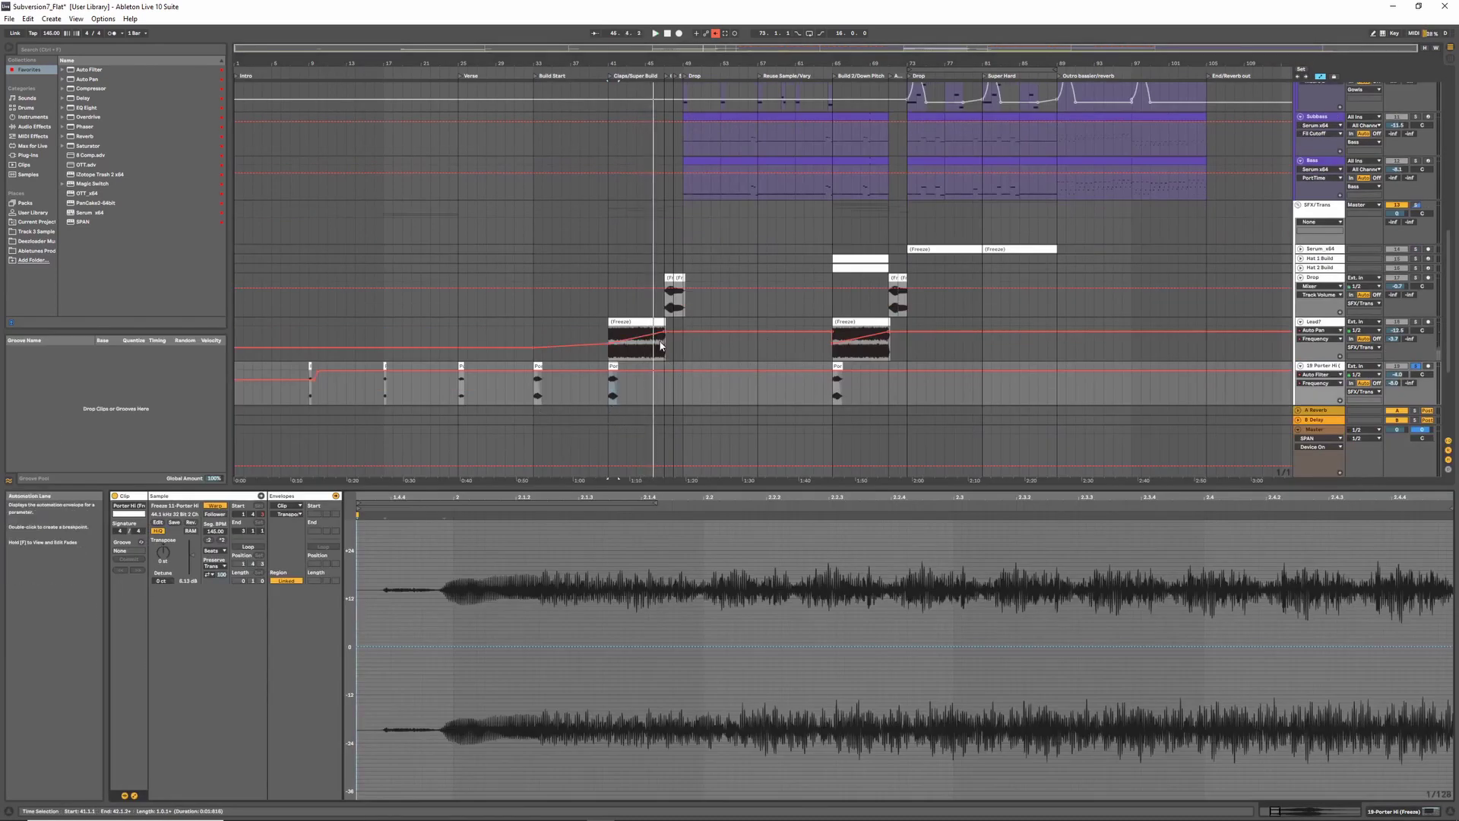
pyautogui.scroll(-3, 661, 365)
pyautogui.click(638, 319)
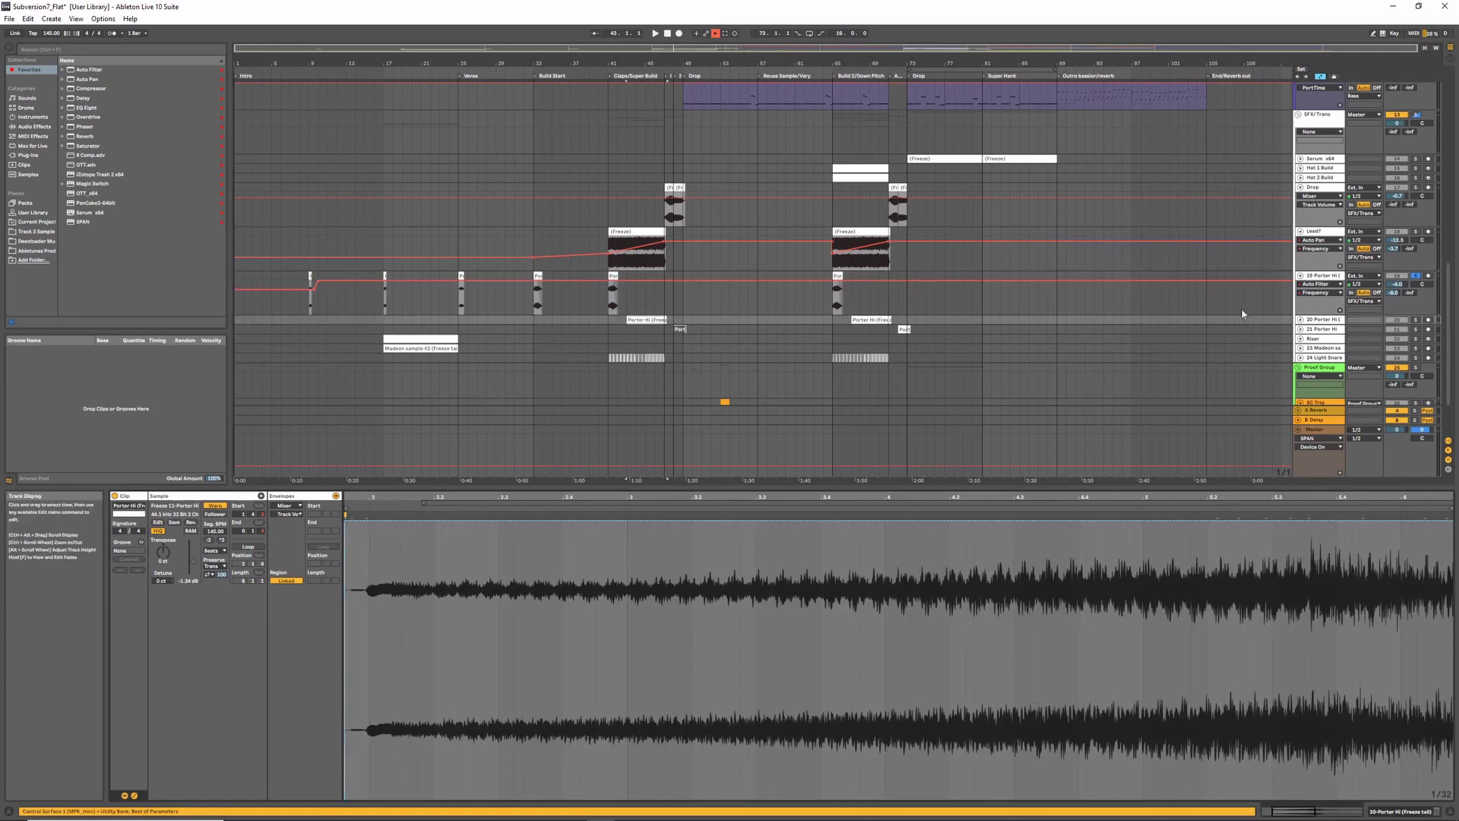
pyautogui.click(1415, 320)
pyautogui.click(627, 318)
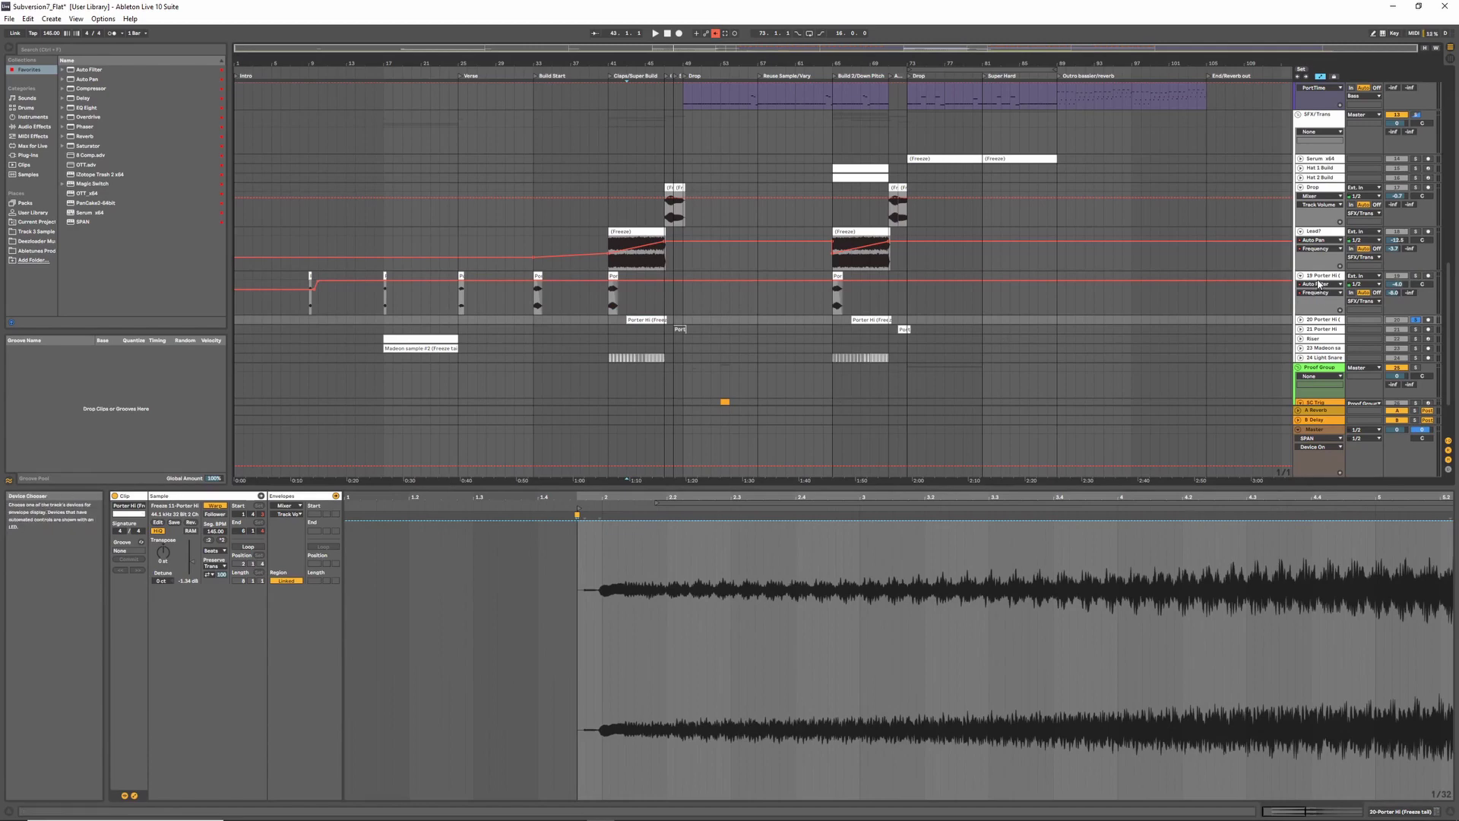
# - Compare the devices on the 19-Porter Hi, 20-Porter Hi and SC Trig tracks, and play the first 20-Porter Hi clip
pyautogui.click(1318, 285)
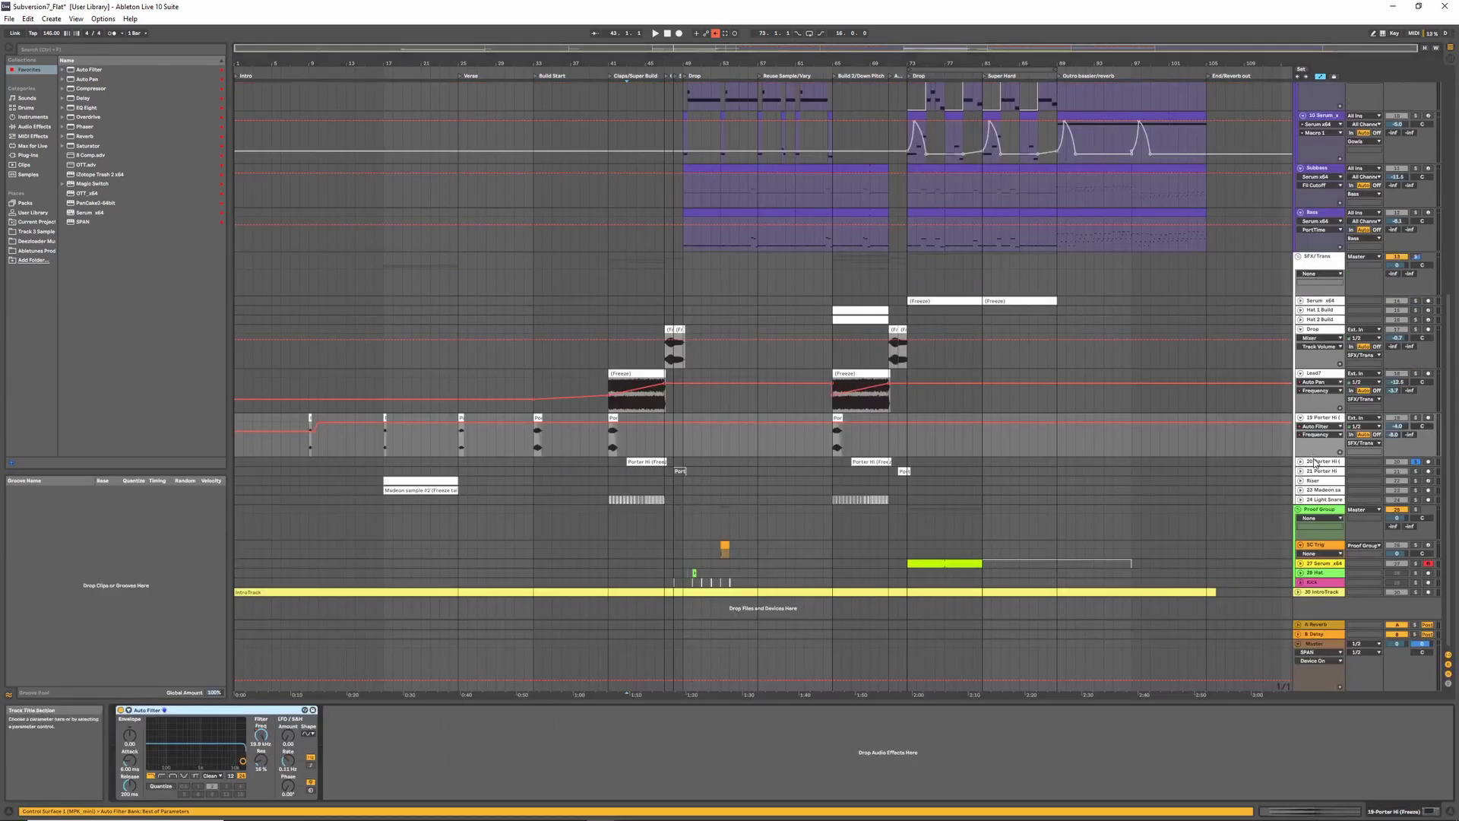
pyautogui.click(1315, 461)
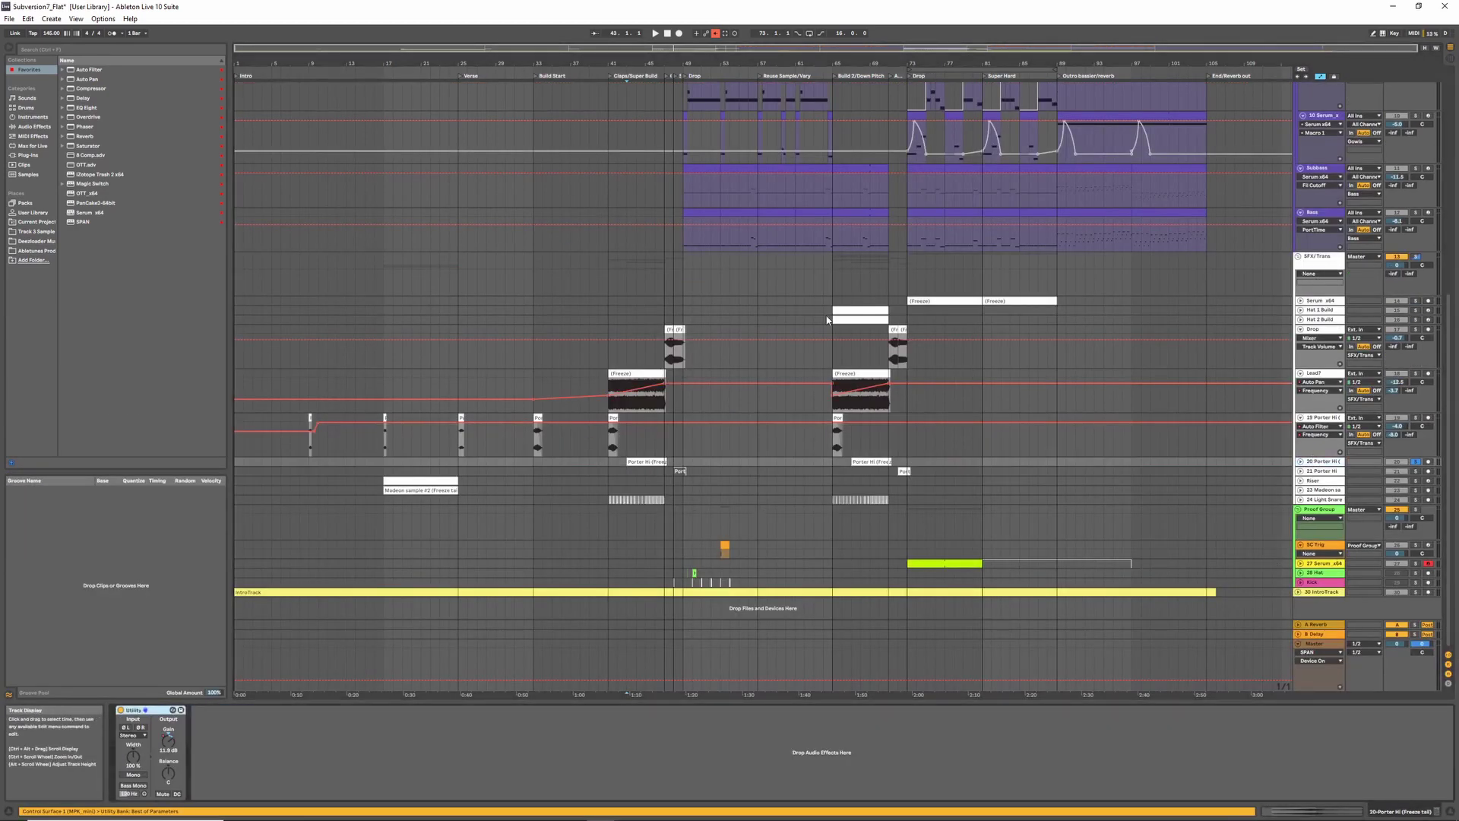
pyautogui.click(1318, 546)
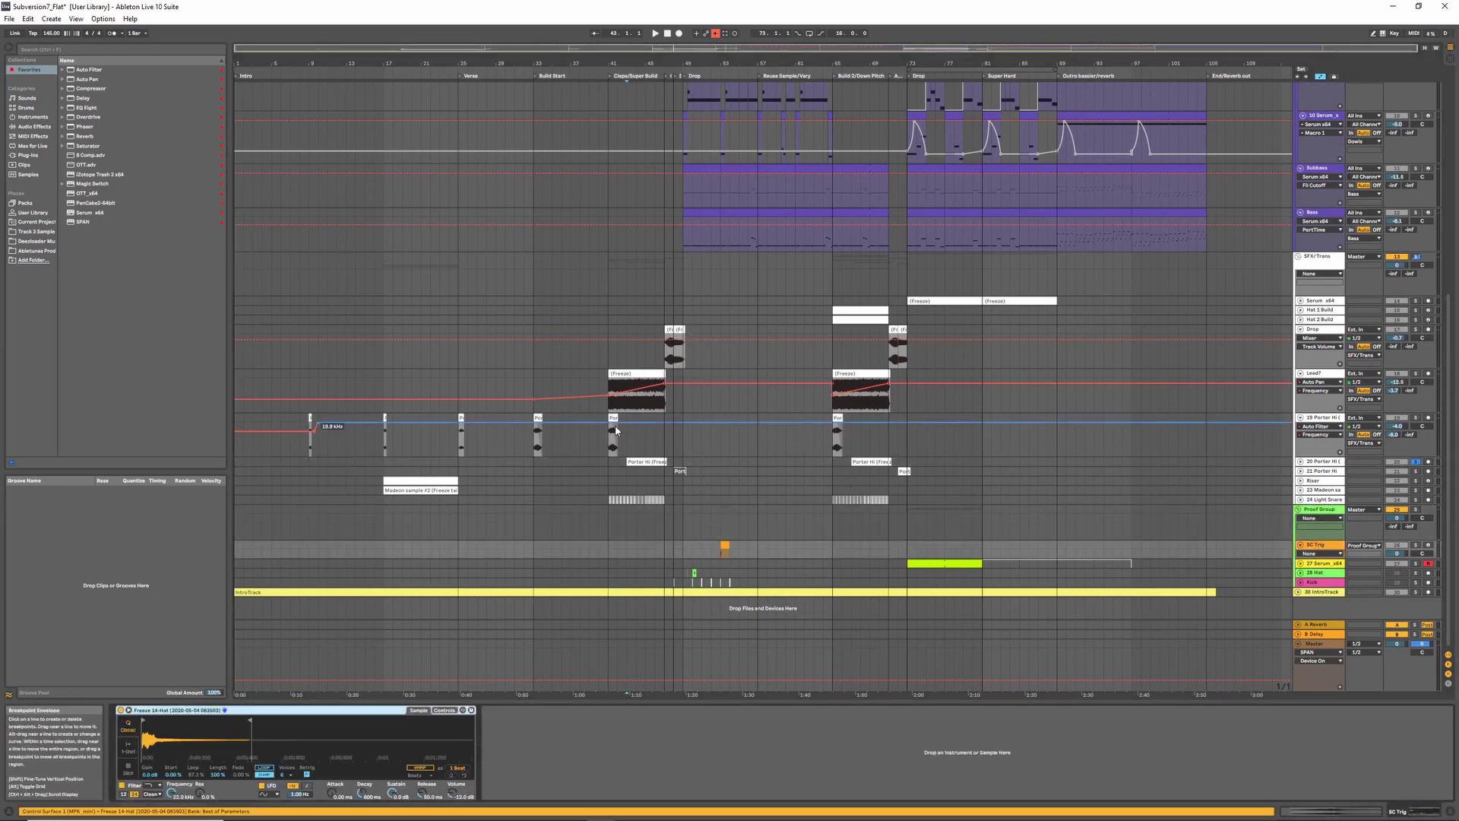
pyautogui.click(635, 457)
pyautogui.click(635, 459)
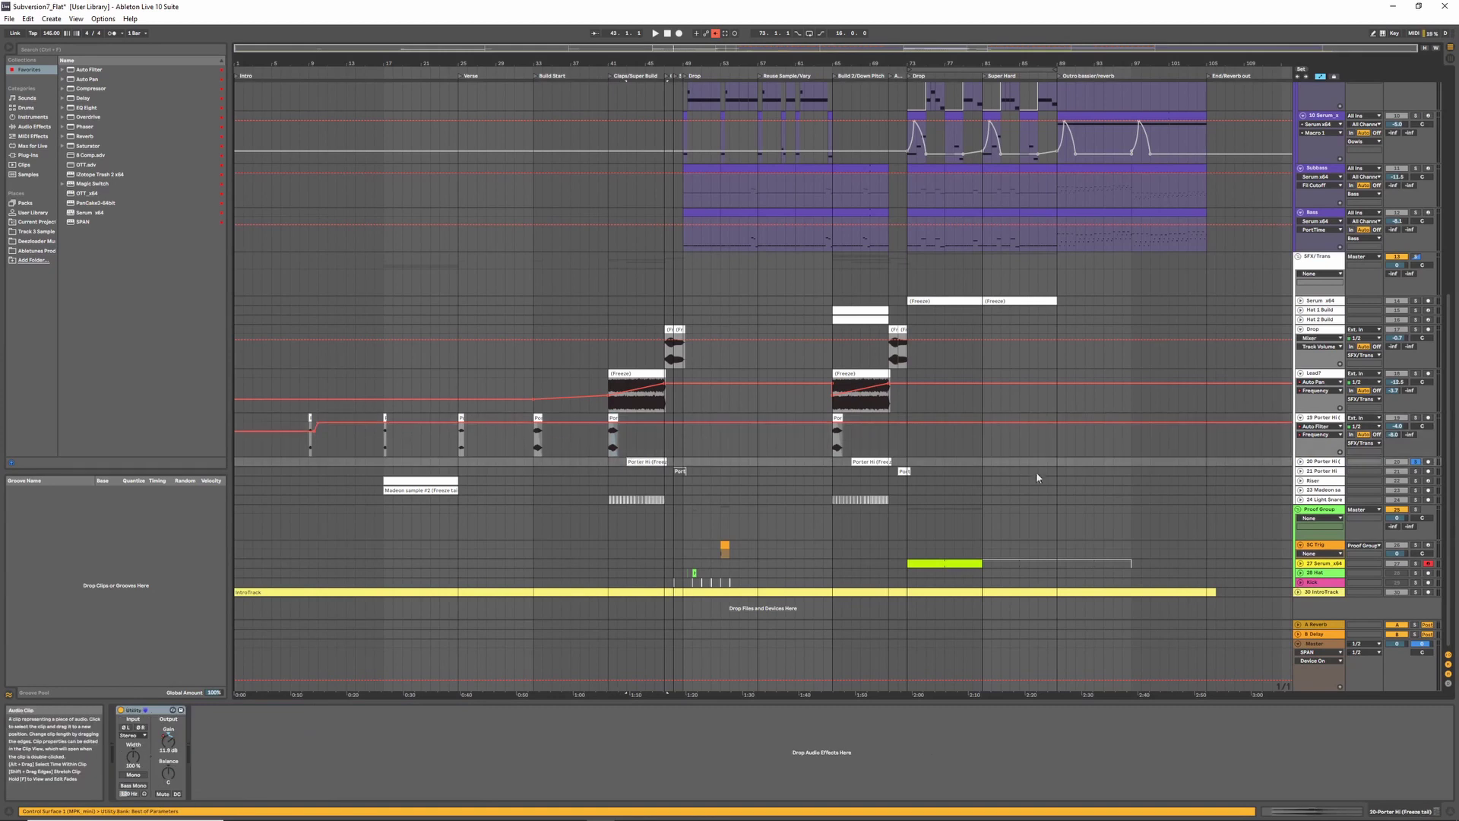
pyautogui.press('space')
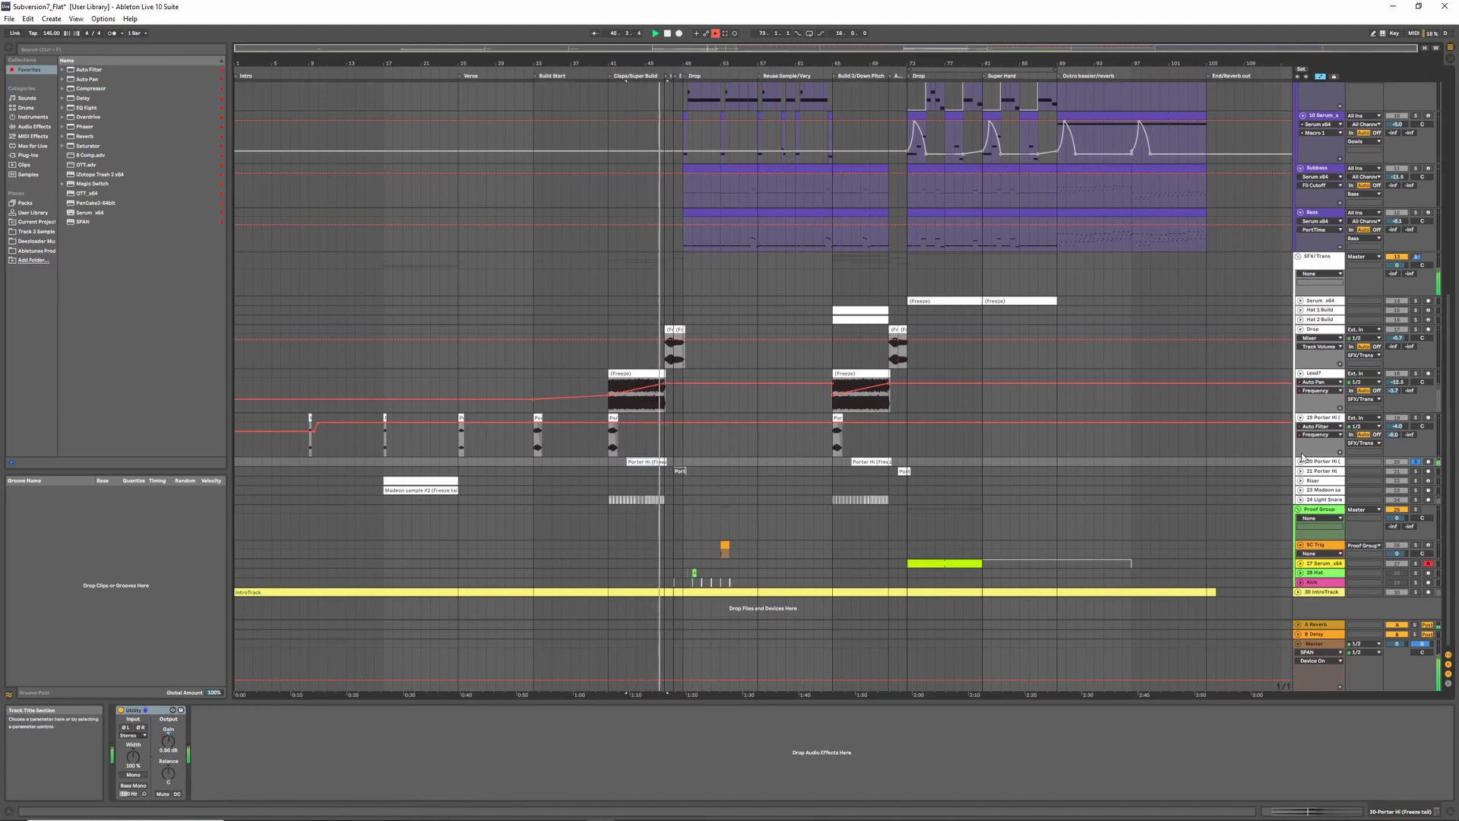
# - Unfold the 20-Porter Hi track and display its Utility Gain automation
pyautogui.click(1320, 417)
pyautogui.click(1300, 462)
pyautogui.click(1320, 469)
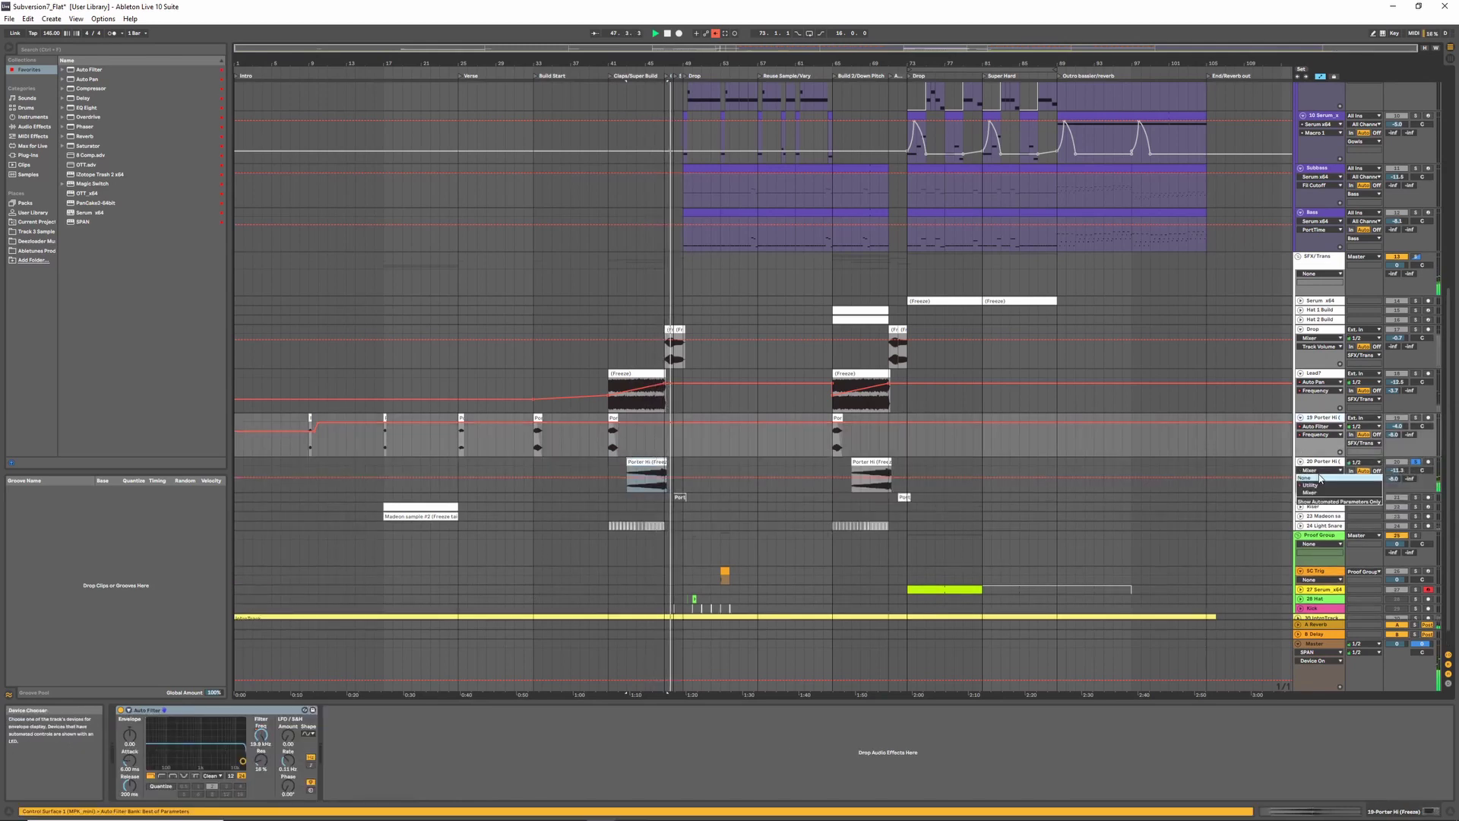
pyautogui.click(1320, 499)
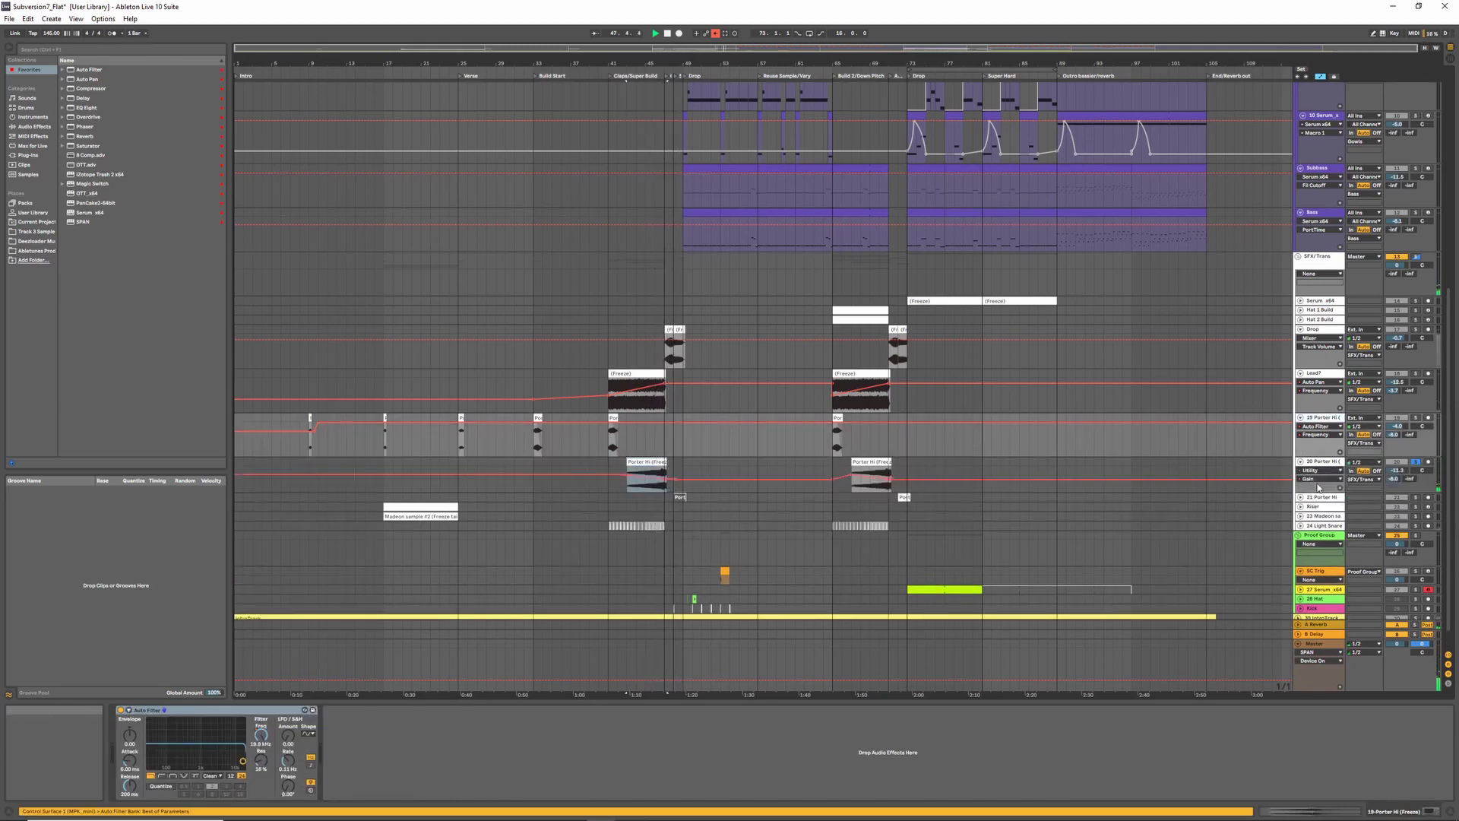
# - Play from the start of Build 2/Down Pitch and solo the 19-Porter Hi track
pyautogui.click(834, 462)
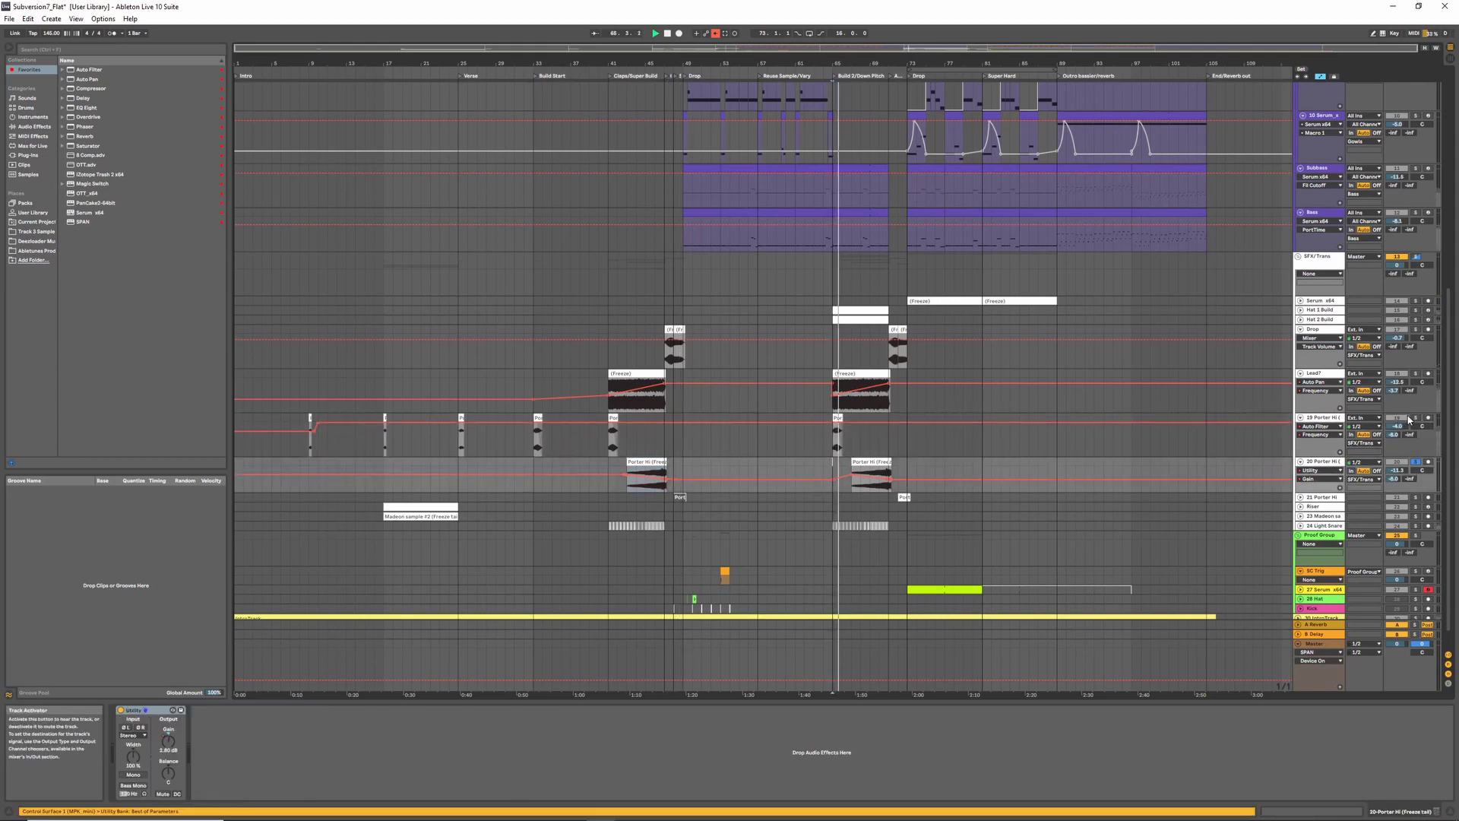
pyautogui.click(1415, 418)
pyautogui.click(1416, 418)
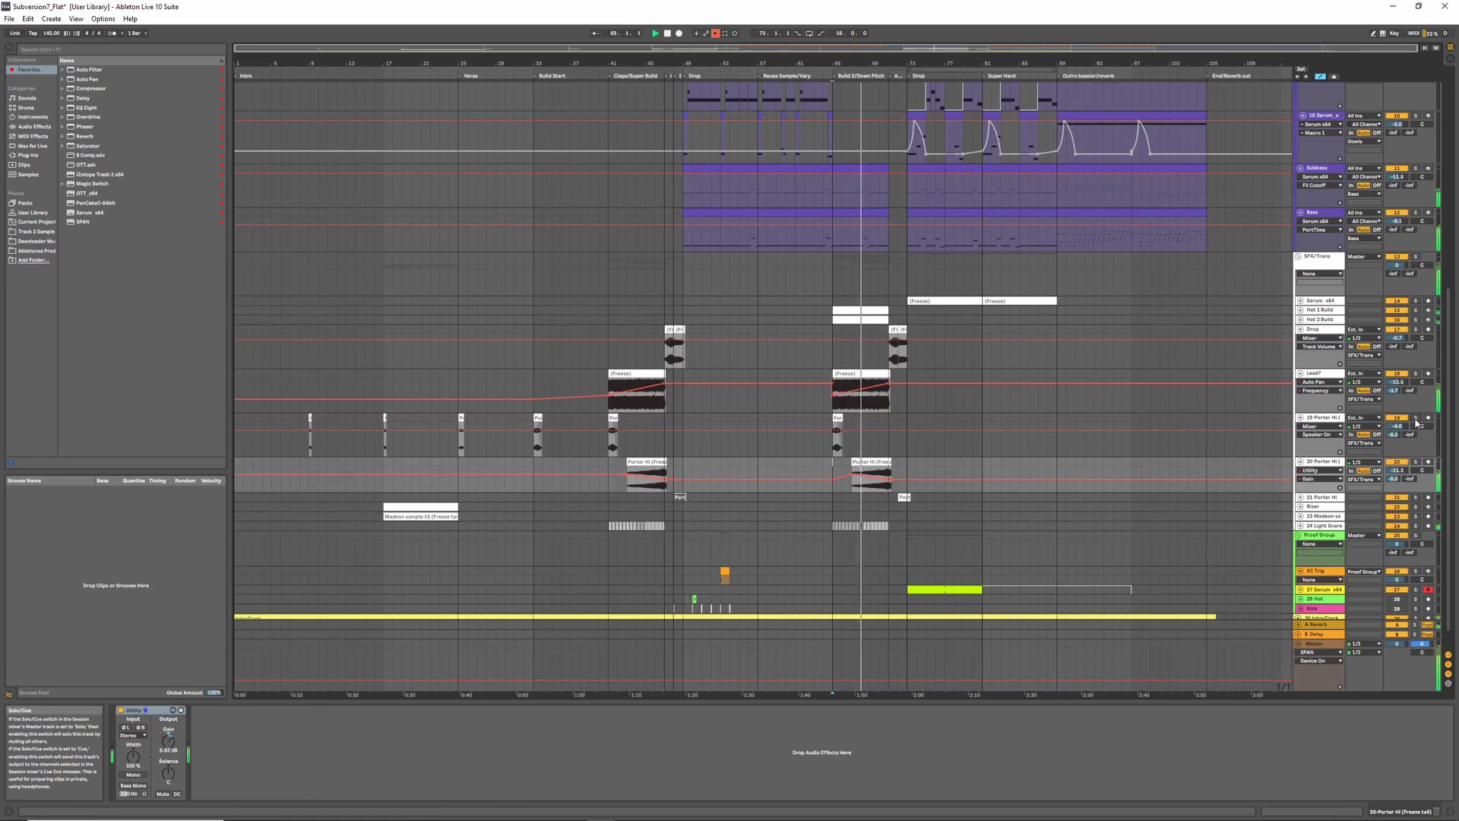
pyautogui.click(1416, 421)
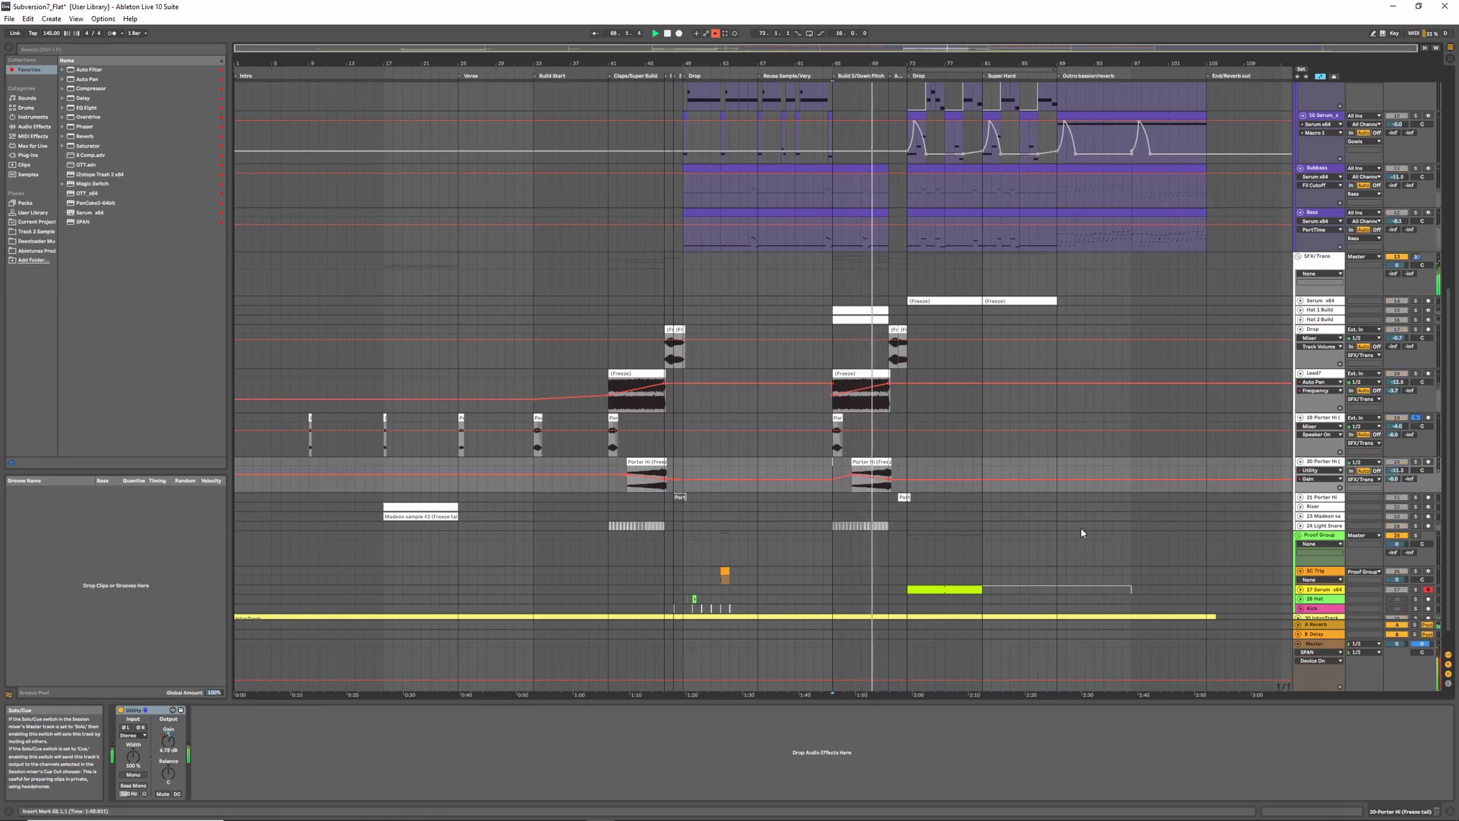
# - Unfold and solo the 24-Light Snare track, and play its clips at Claps/Super Build
pyautogui.click(617, 525)
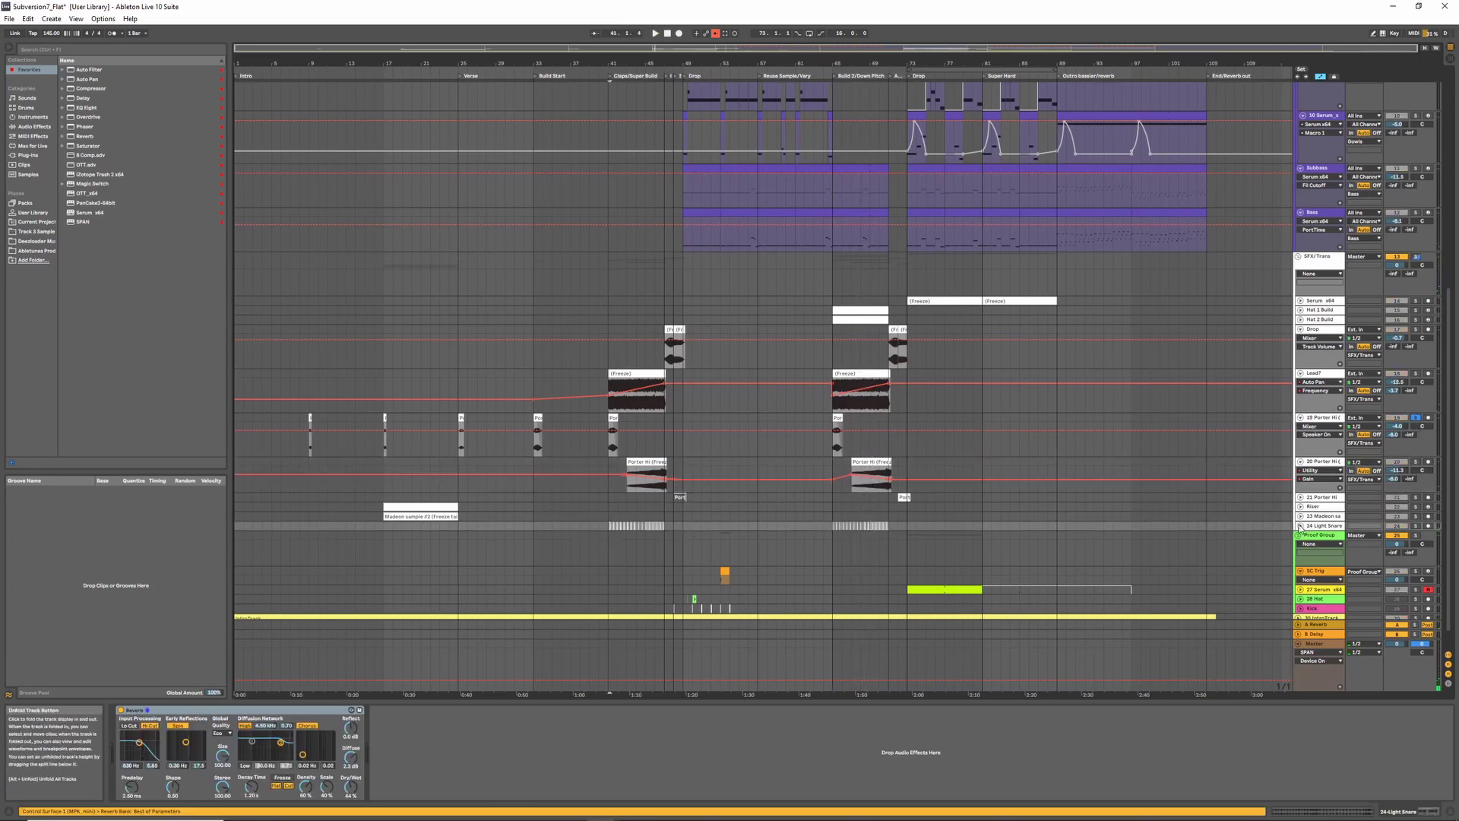
pyautogui.click(1300, 525)
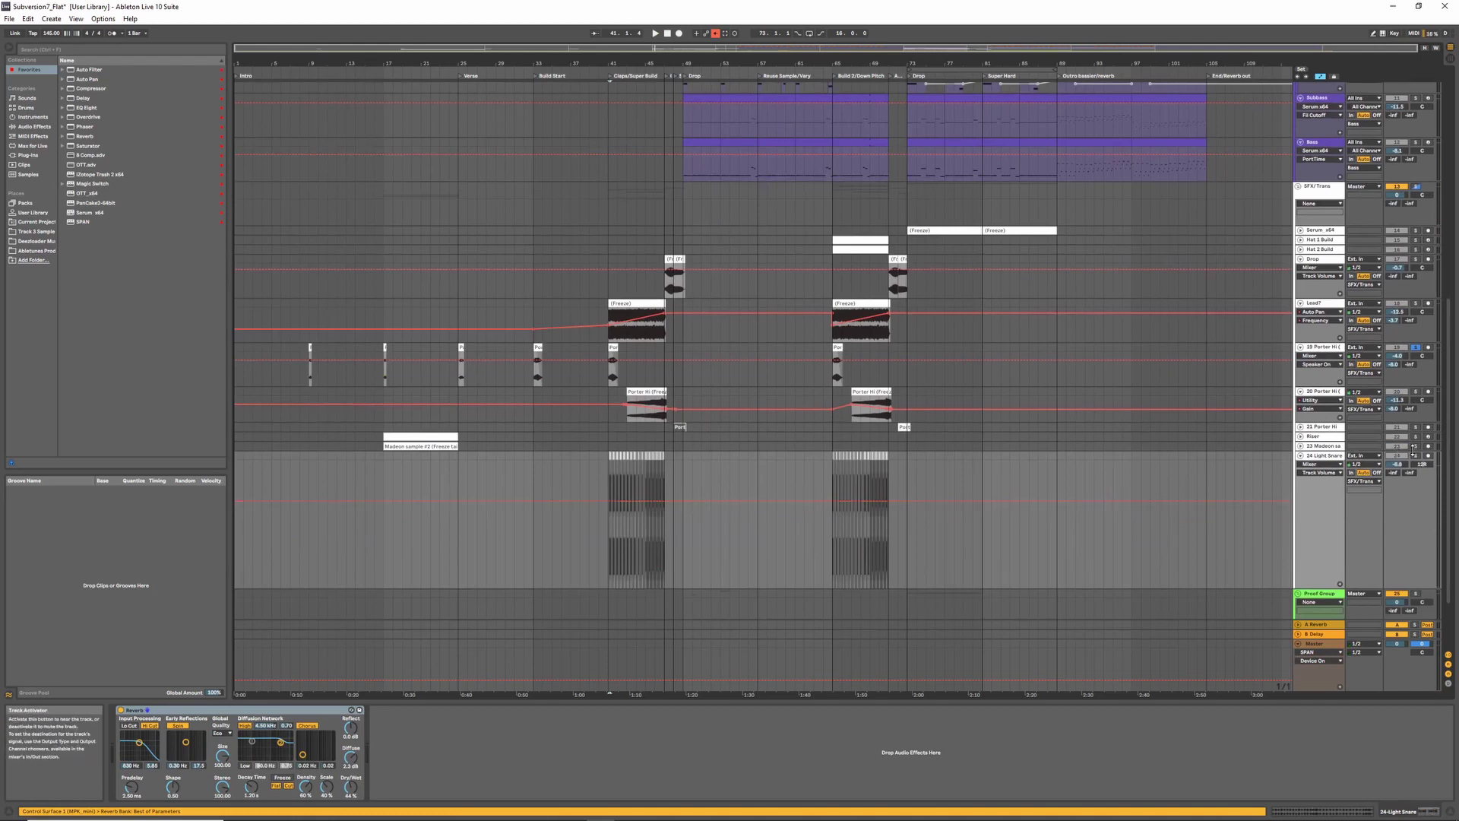
pyautogui.click(1415, 455)
pyautogui.press('space')
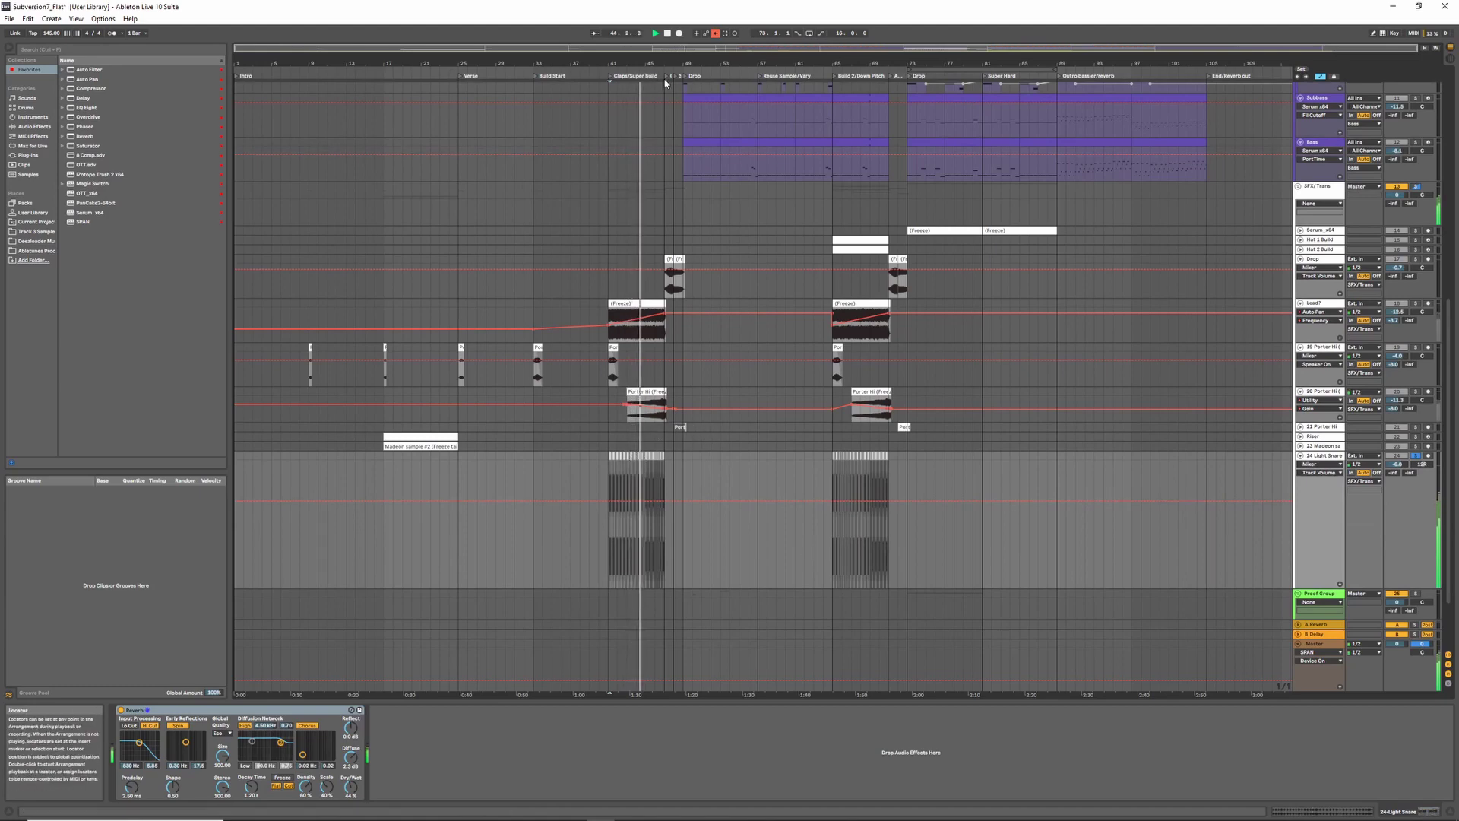
pyautogui.scroll(-2, 600, 456)
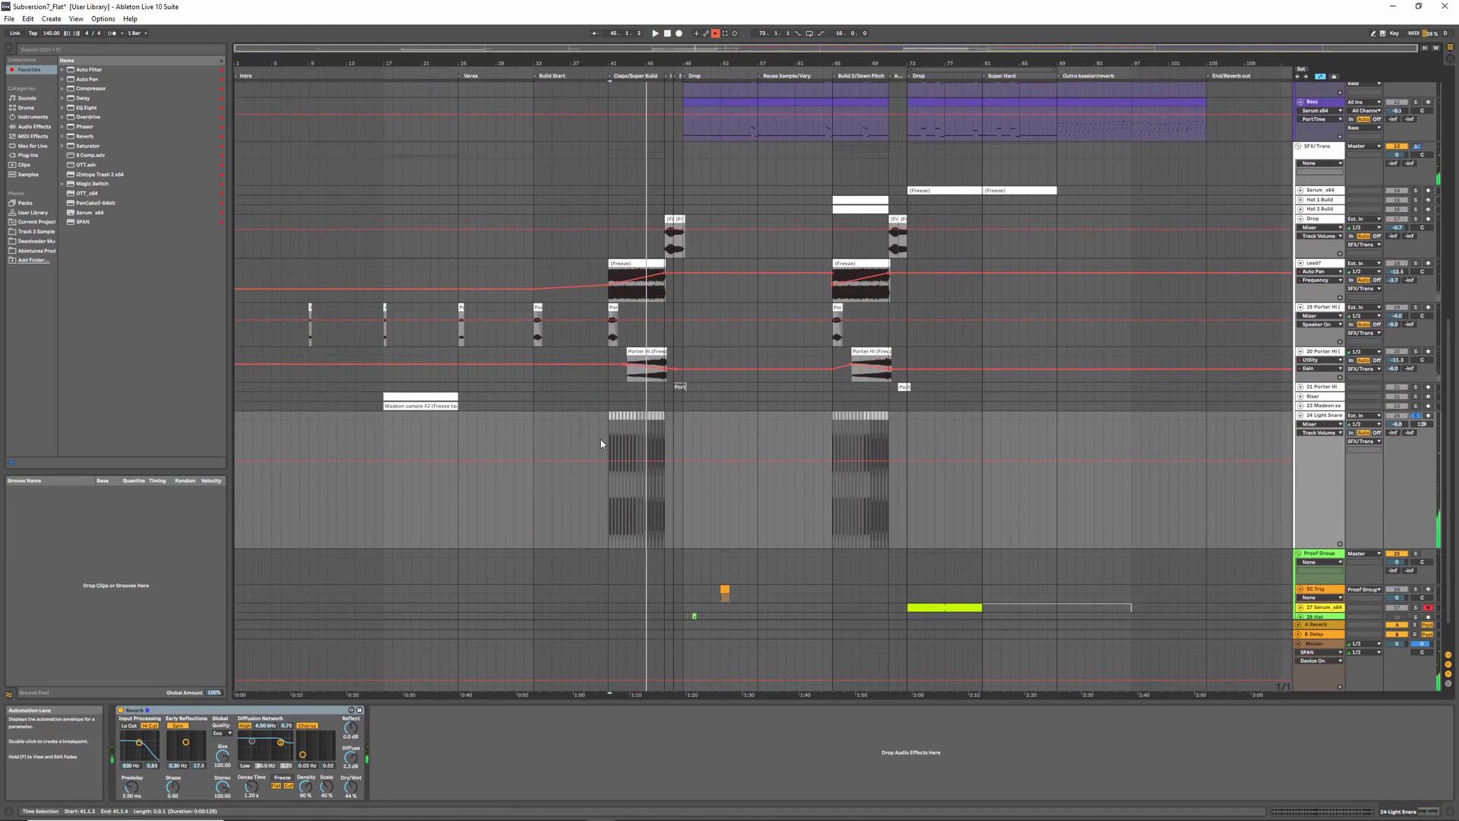
pyautogui.scroll(-2, 592, 438)
pyautogui.scroll(2, 673, 403)
pyautogui.scroll(8, 577, 456)
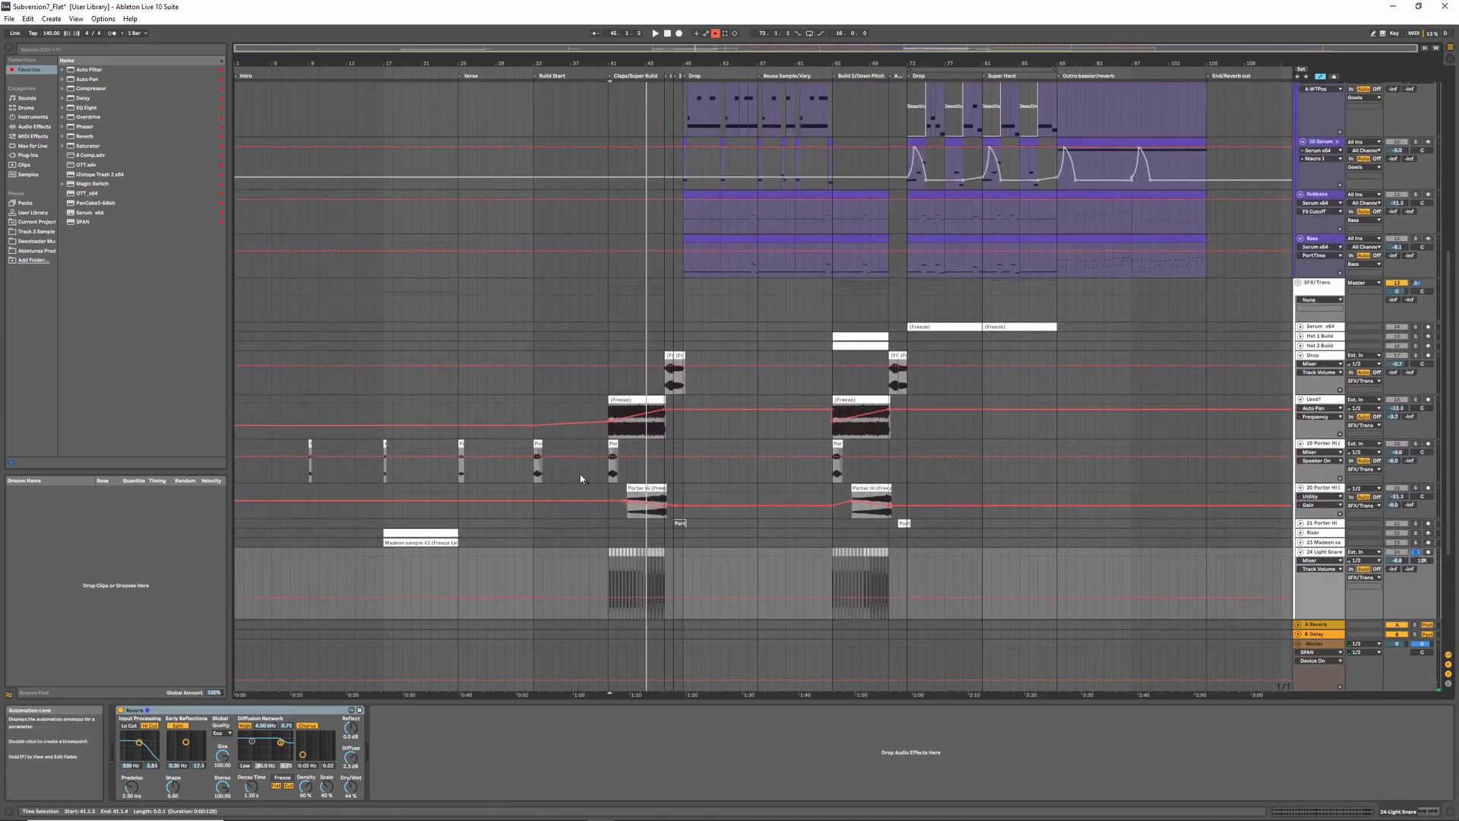
pyautogui.scroll(-4, 600, 456)
pyautogui.scroll(-1, 603, 468)
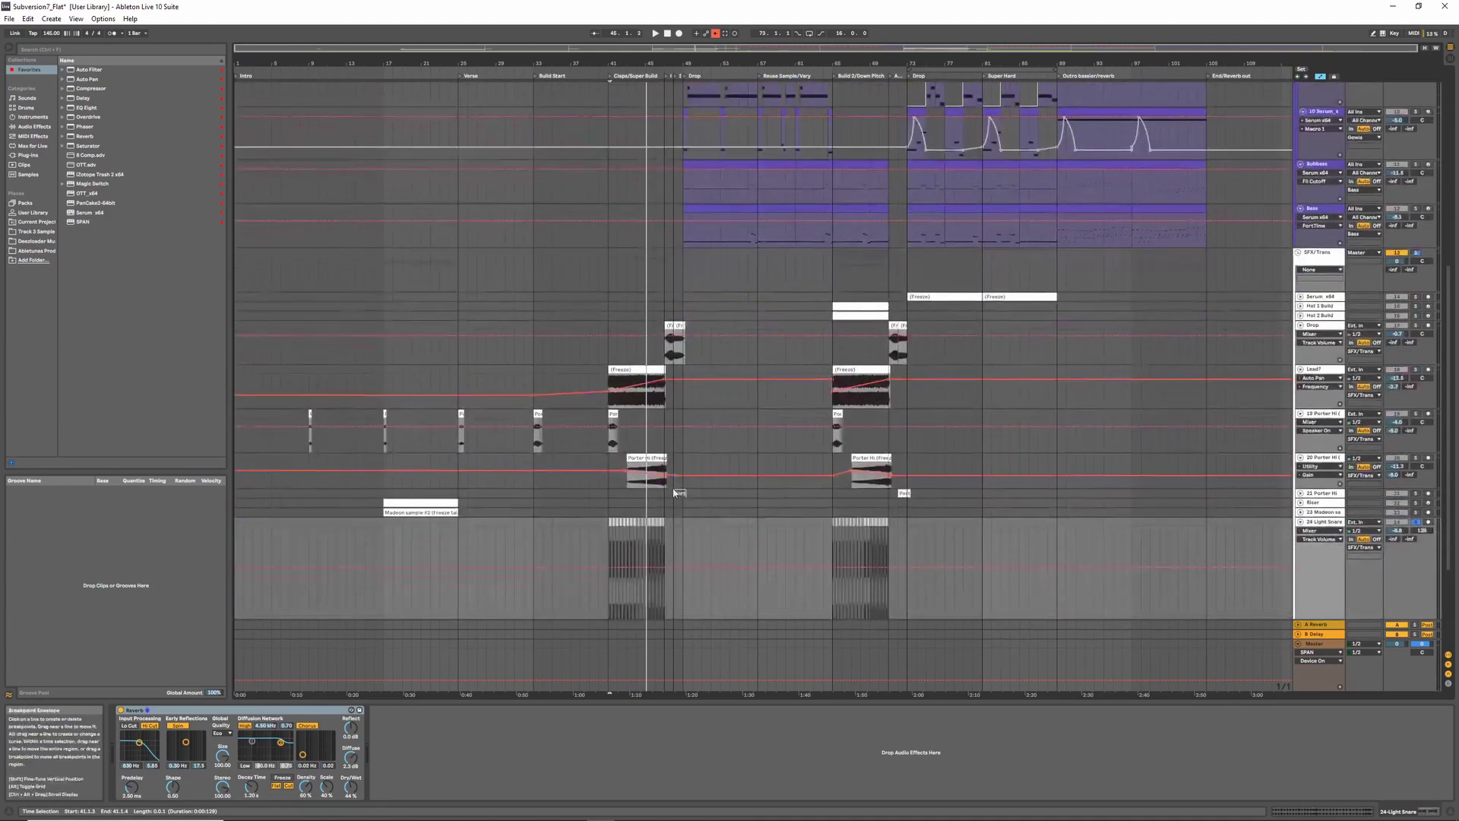
# - Open the 21-Porter Hi clip before the second Drop and show the track's effect chain
pyautogui.scroll(-3, 760, 471)
pyautogui.click(902, 444)
pyautogui.doubleClick(903, 443)
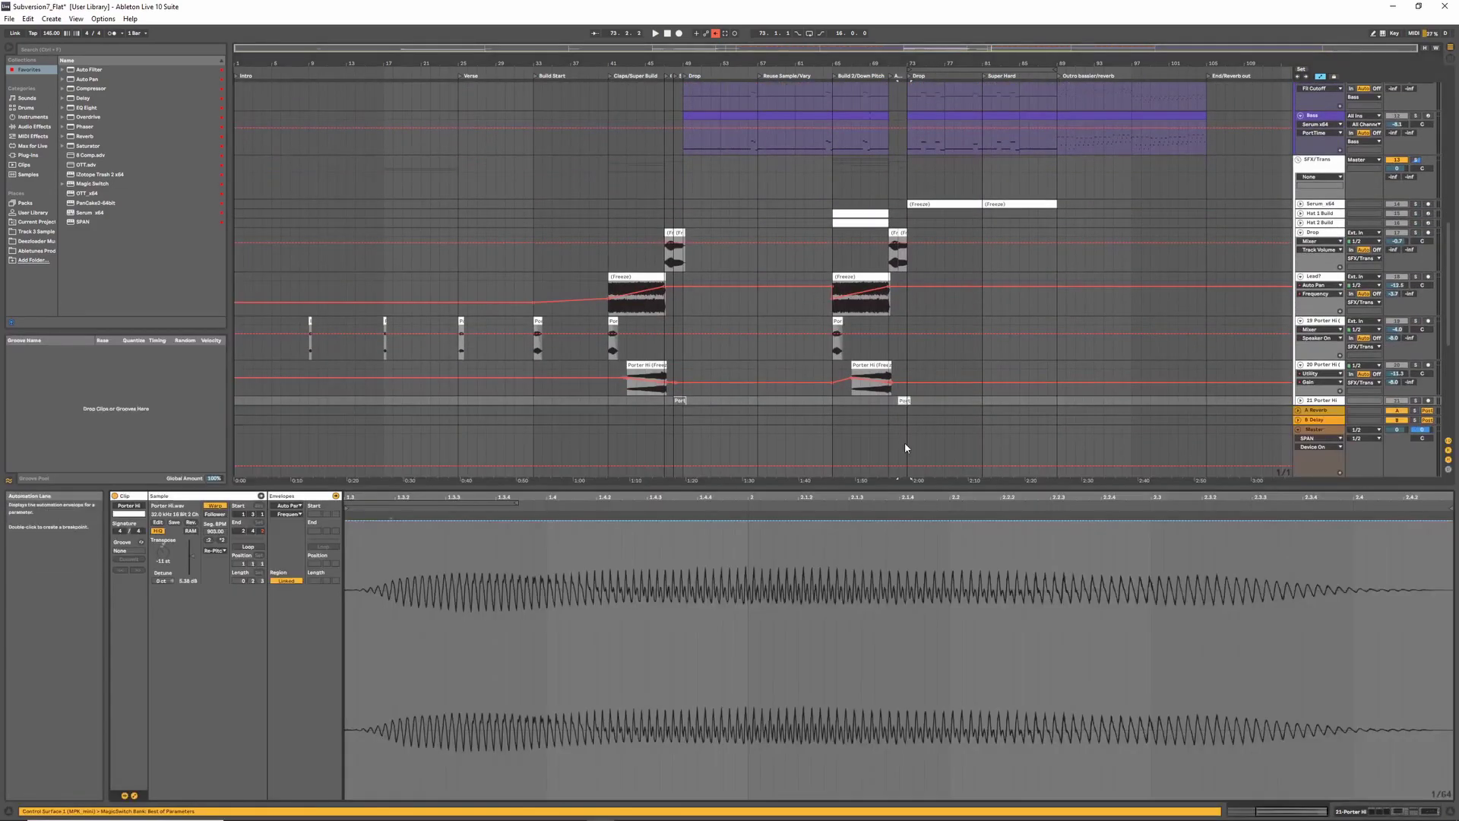
pyautogui.click(1322, 401)
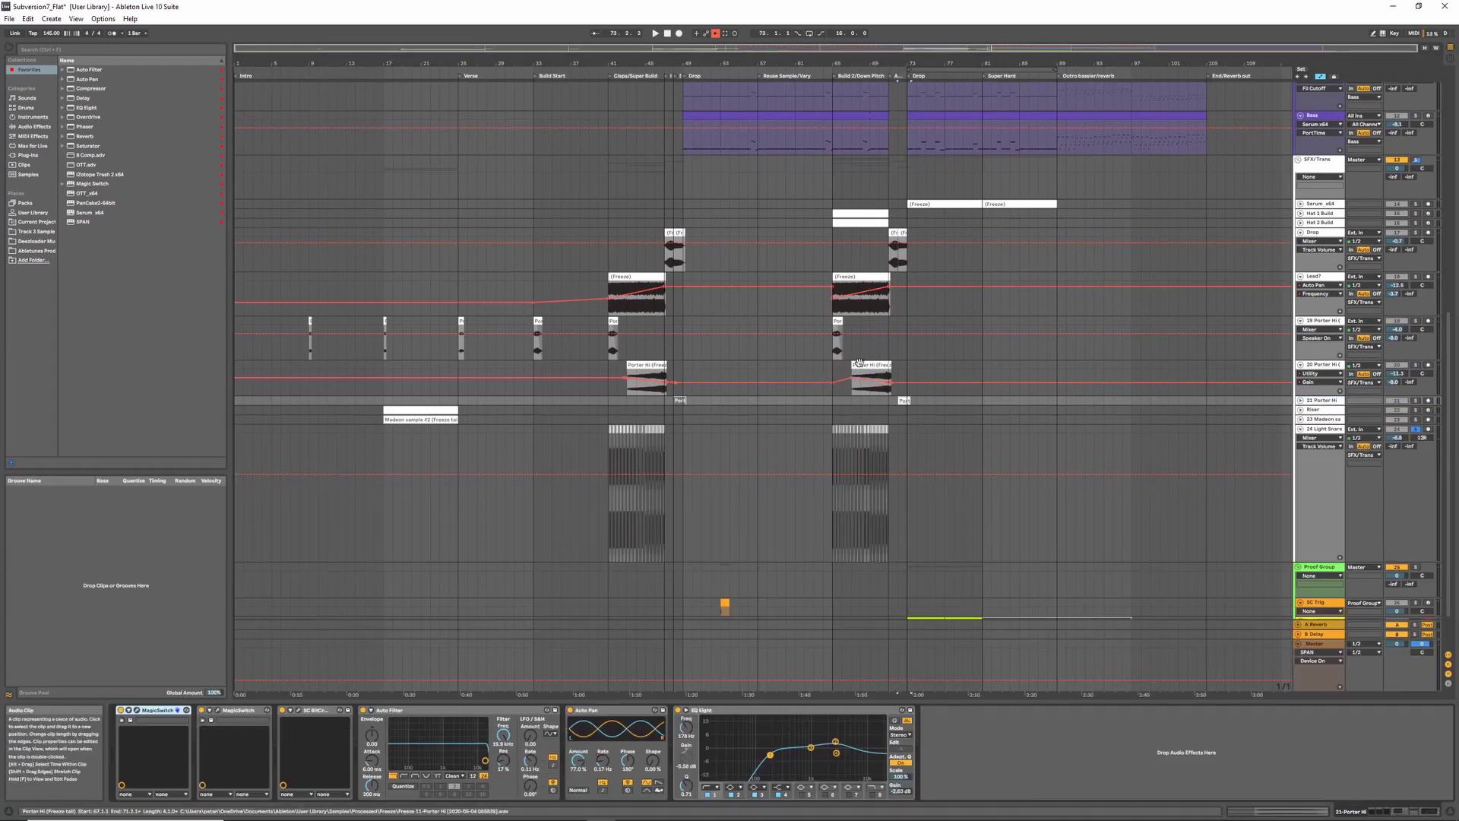
# - Solo and play the 21-Porter Hi track just ahead of the second Drop, and check the clip's envelope device choices
pyautogui.click(898, 403)
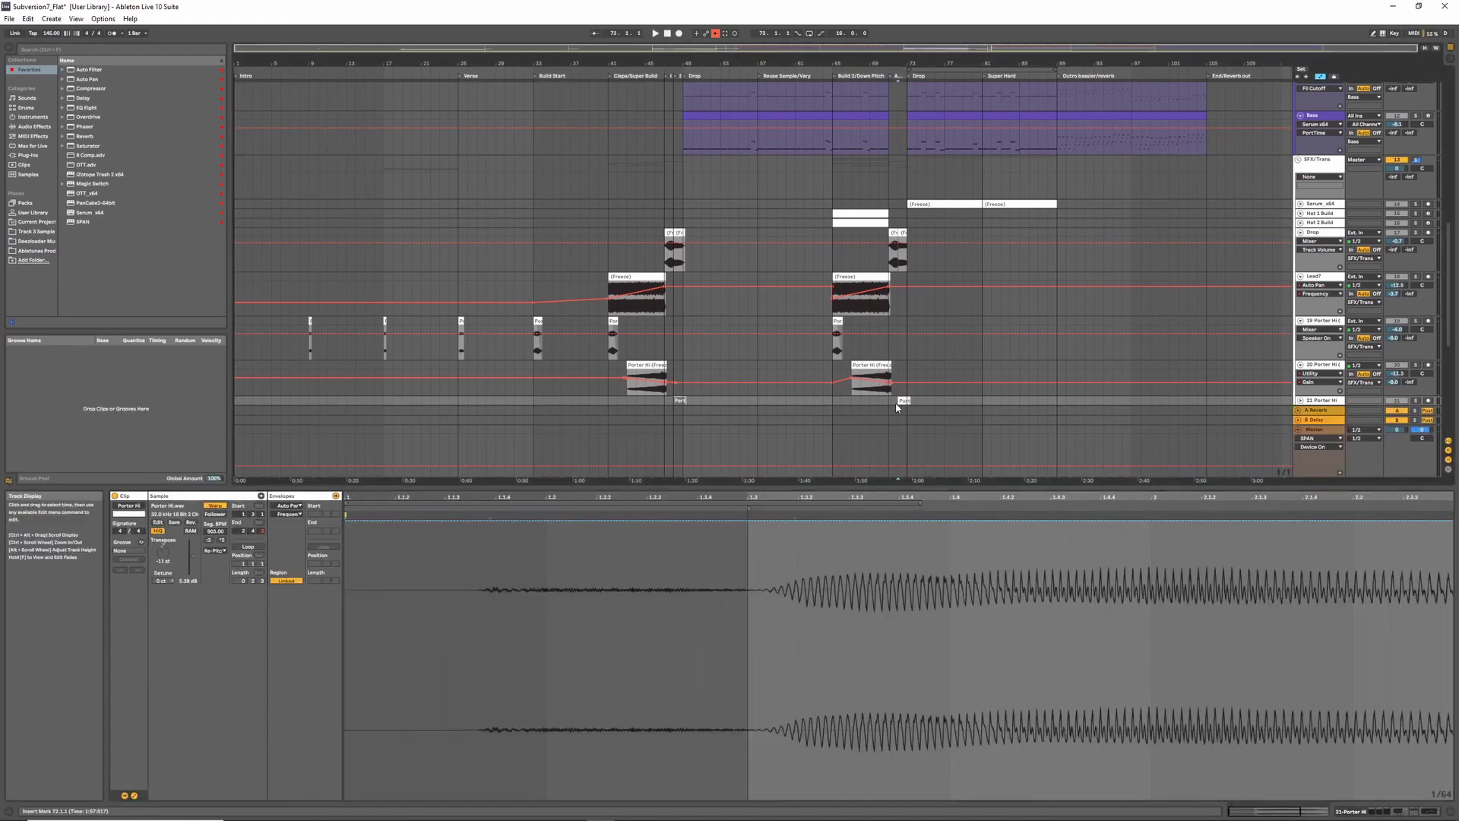
pyautogui.press('space')
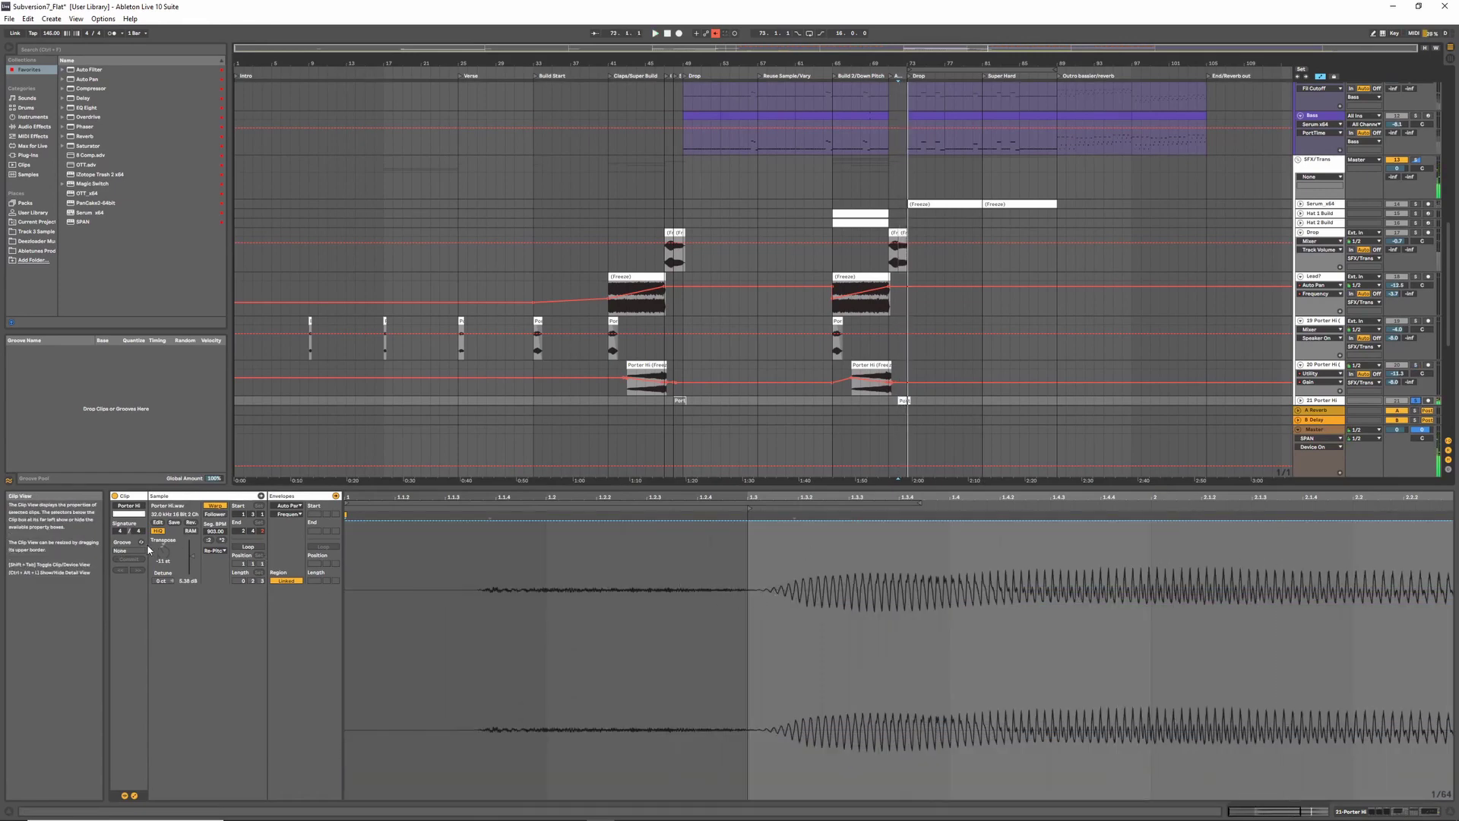
pyautogui.click(297, 507)
pyautogui.click(294, 510)
pyautogui.press('space')
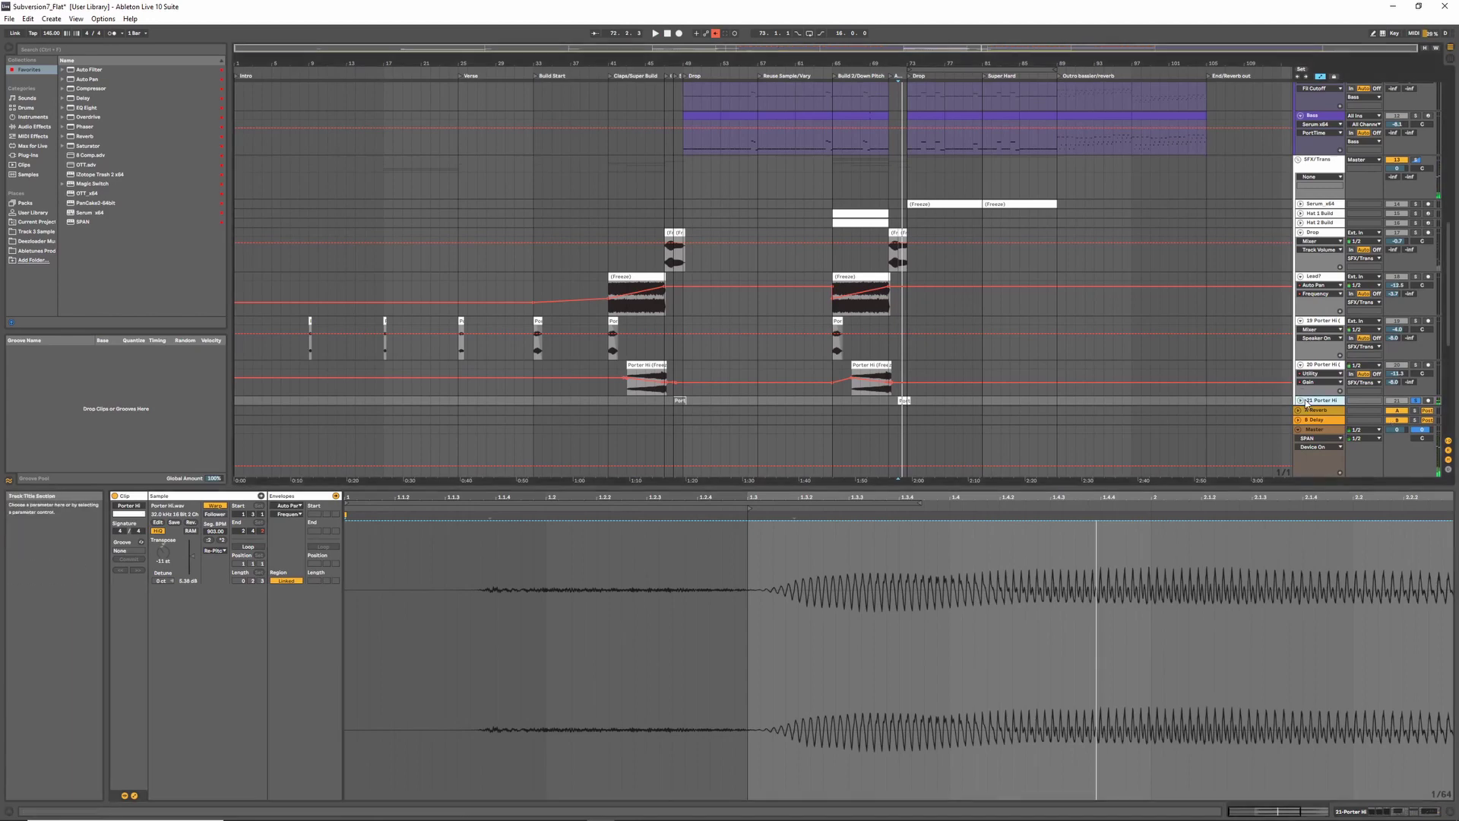
# - Open the Riser clip before the Verse, unfold its track and show the Sampler and effect chain
pyautogui.scroll(-4, 950, 363)
pyautogui.click(402, 290)
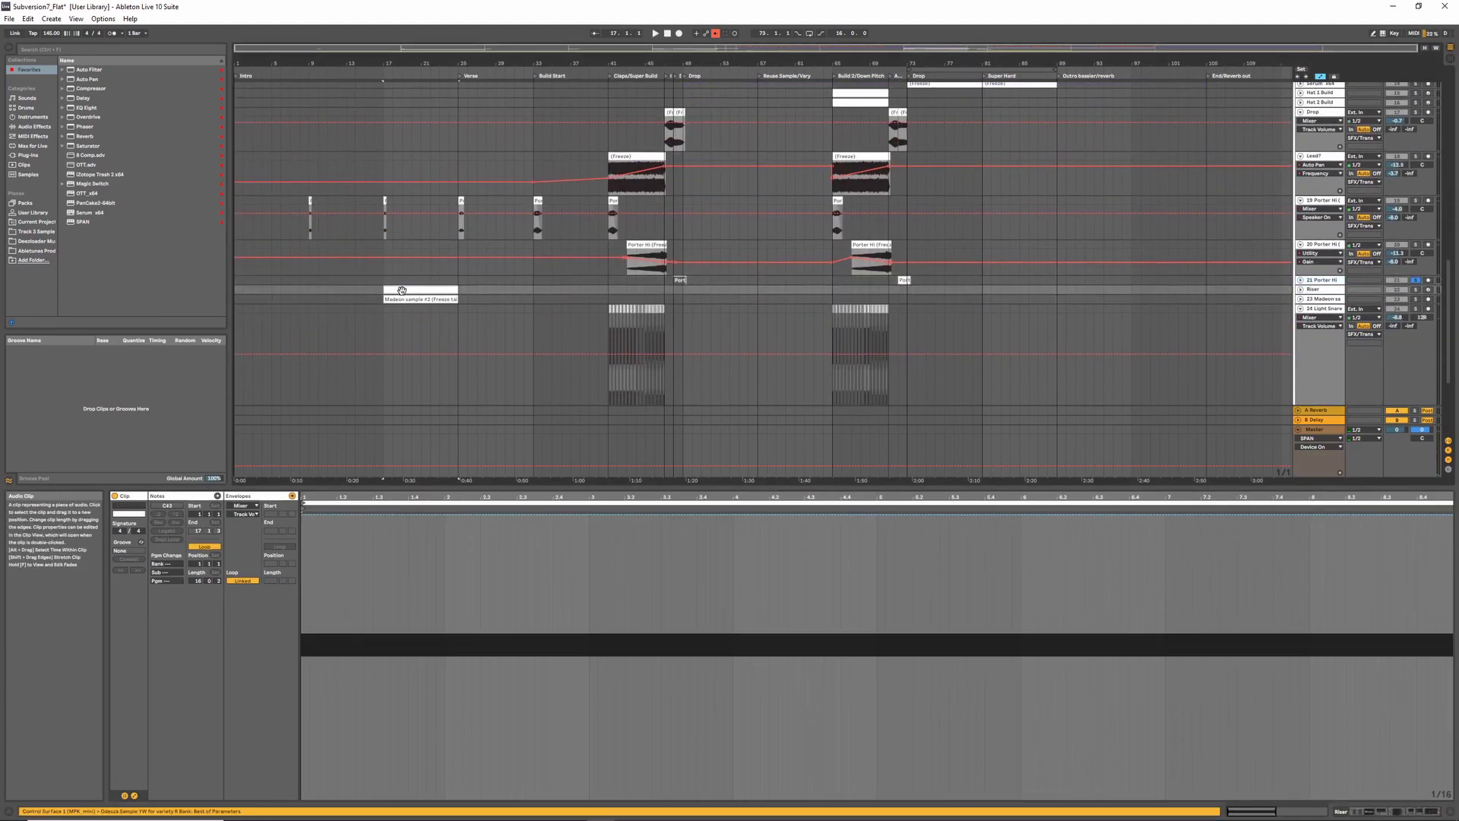
pyautogui.click(1300, 290)
pyautogui.doubleClick(1314, 290)
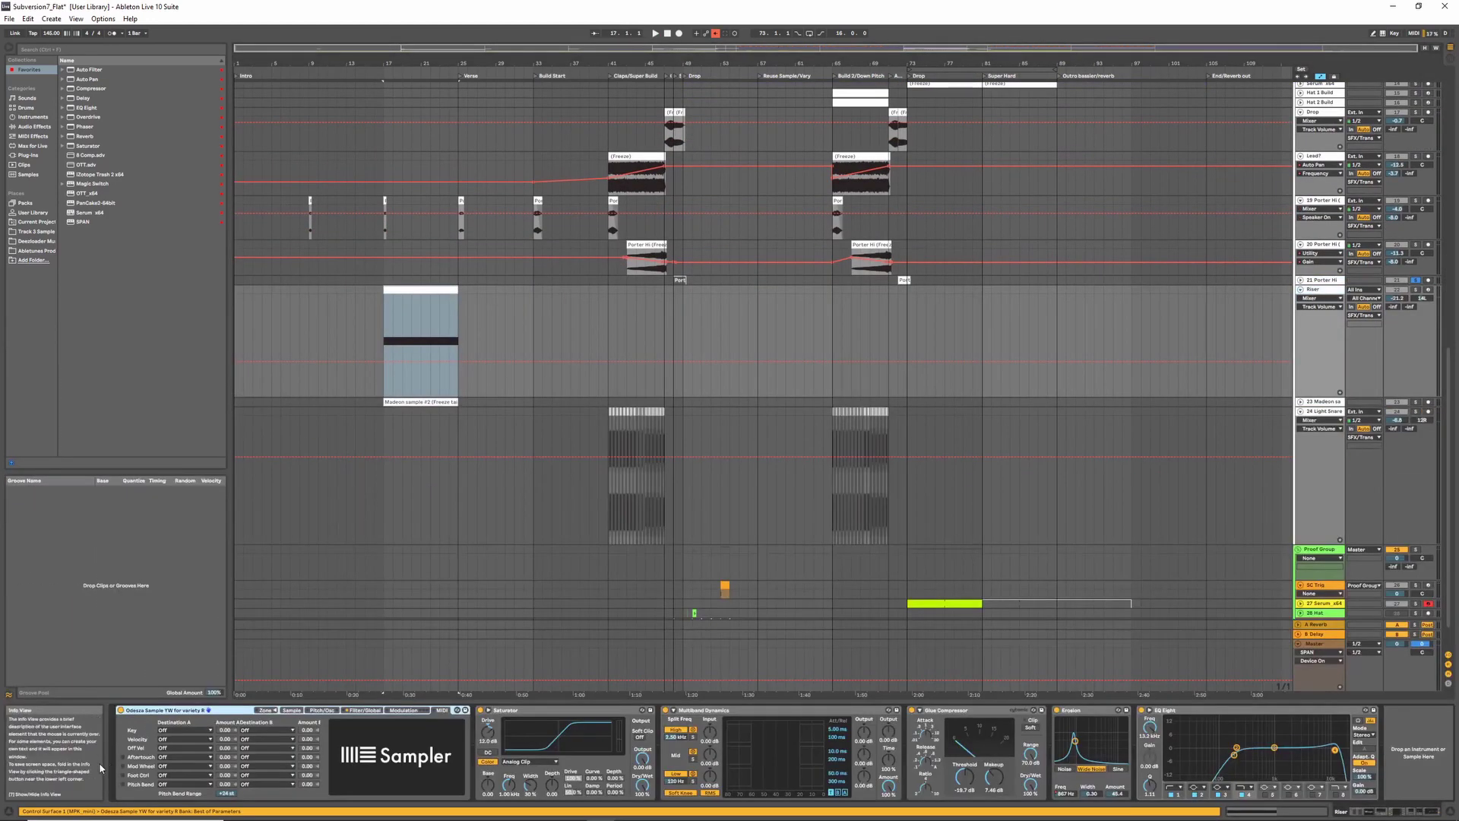
# - Look through the Filter/Global, Pitch/Osc, Zone and Sample pages of the Riser's Sampler
pyautogui.click(363, 710)
pyautogui.click(321, 710)
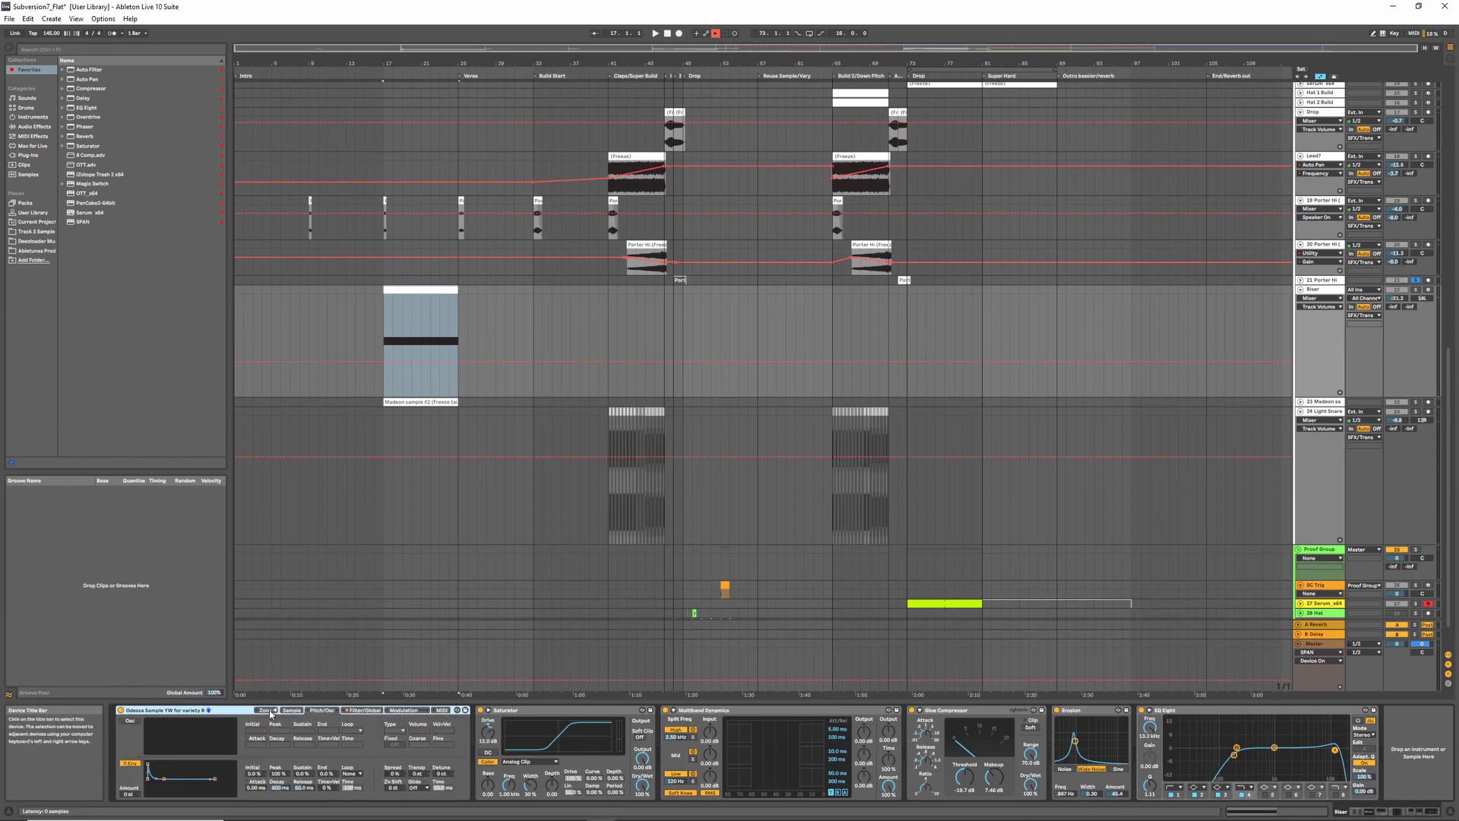
pyautogui.click(267, 710)
pyautogui.click(293, 710)
# - Zoom in and out of the Riser's Sampler waveform to examine the short looped section at the sample's start
pyautogui.moveTo(145, 767); pyautogui.dragTo(146, 817)
pyautogui.moveTo(130, 761); pyautogui.dragTo(130, 738)
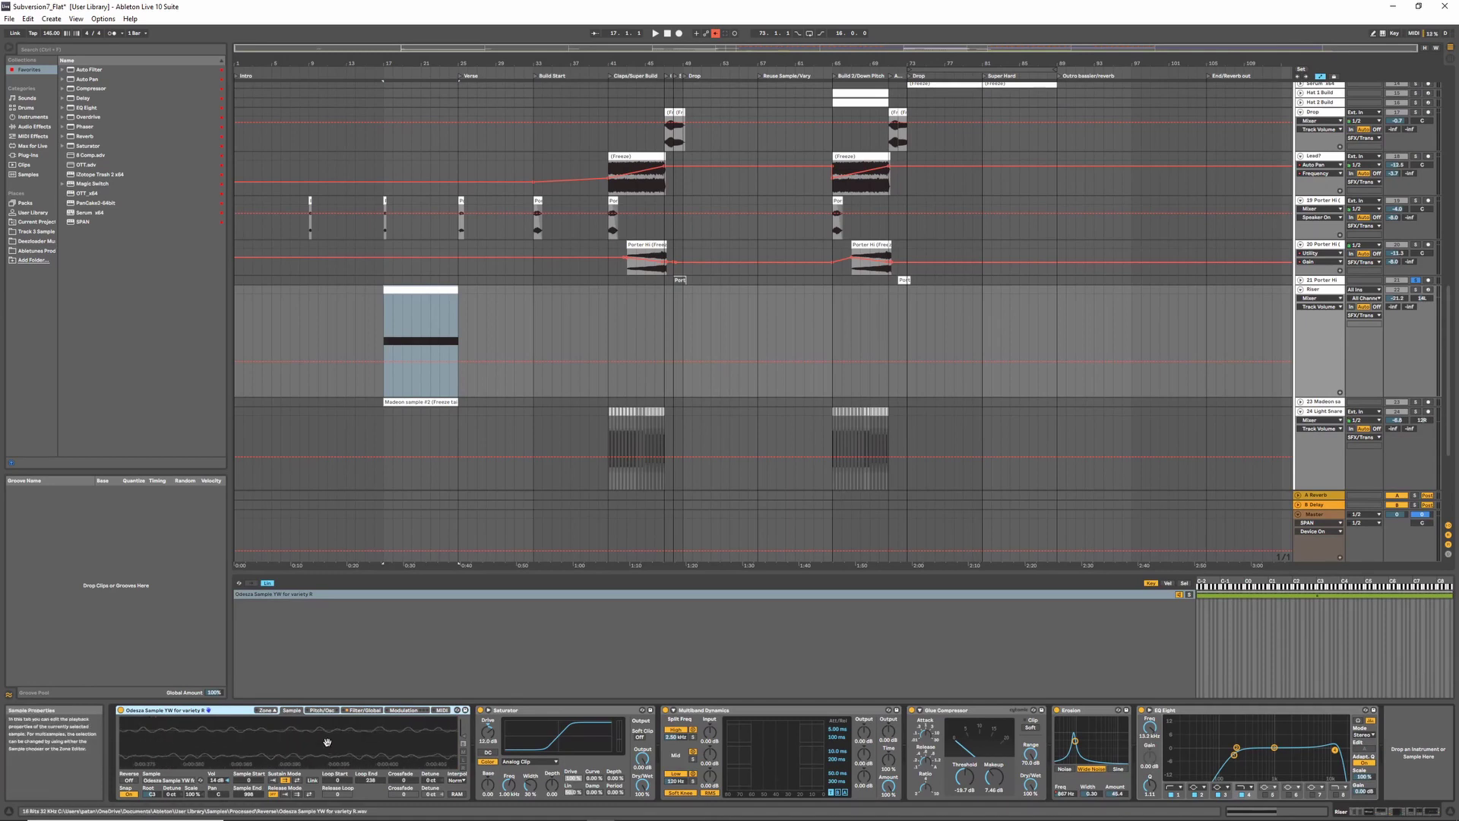
pyautogui.moveTo(705, 713); pyautogui.dragTo(1049, 713)
pyautogui.moveTo(152, 746); pyautogui.dragTo(992, 713)
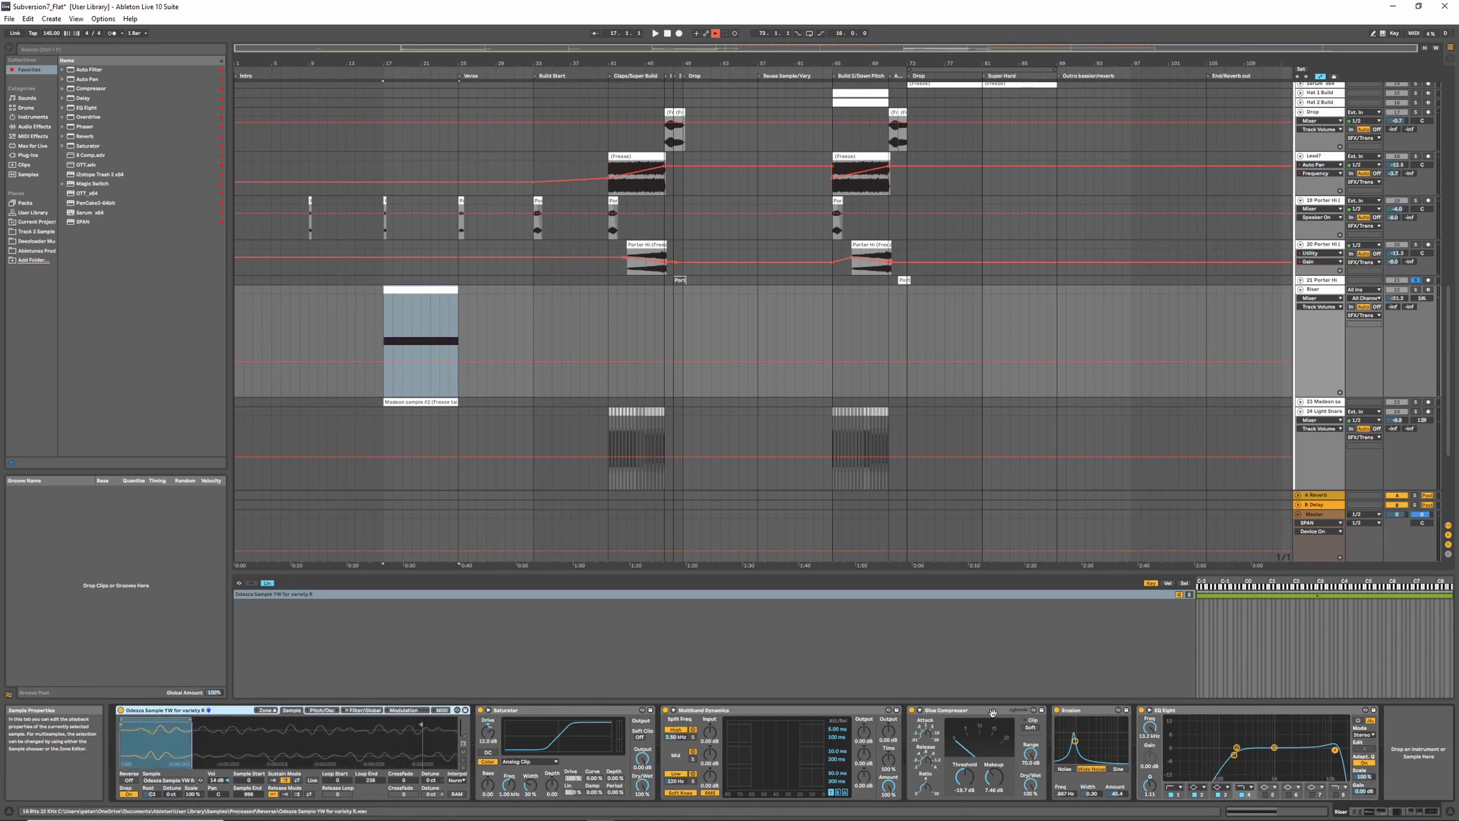
pyautogui.doubleClick(136, 751)
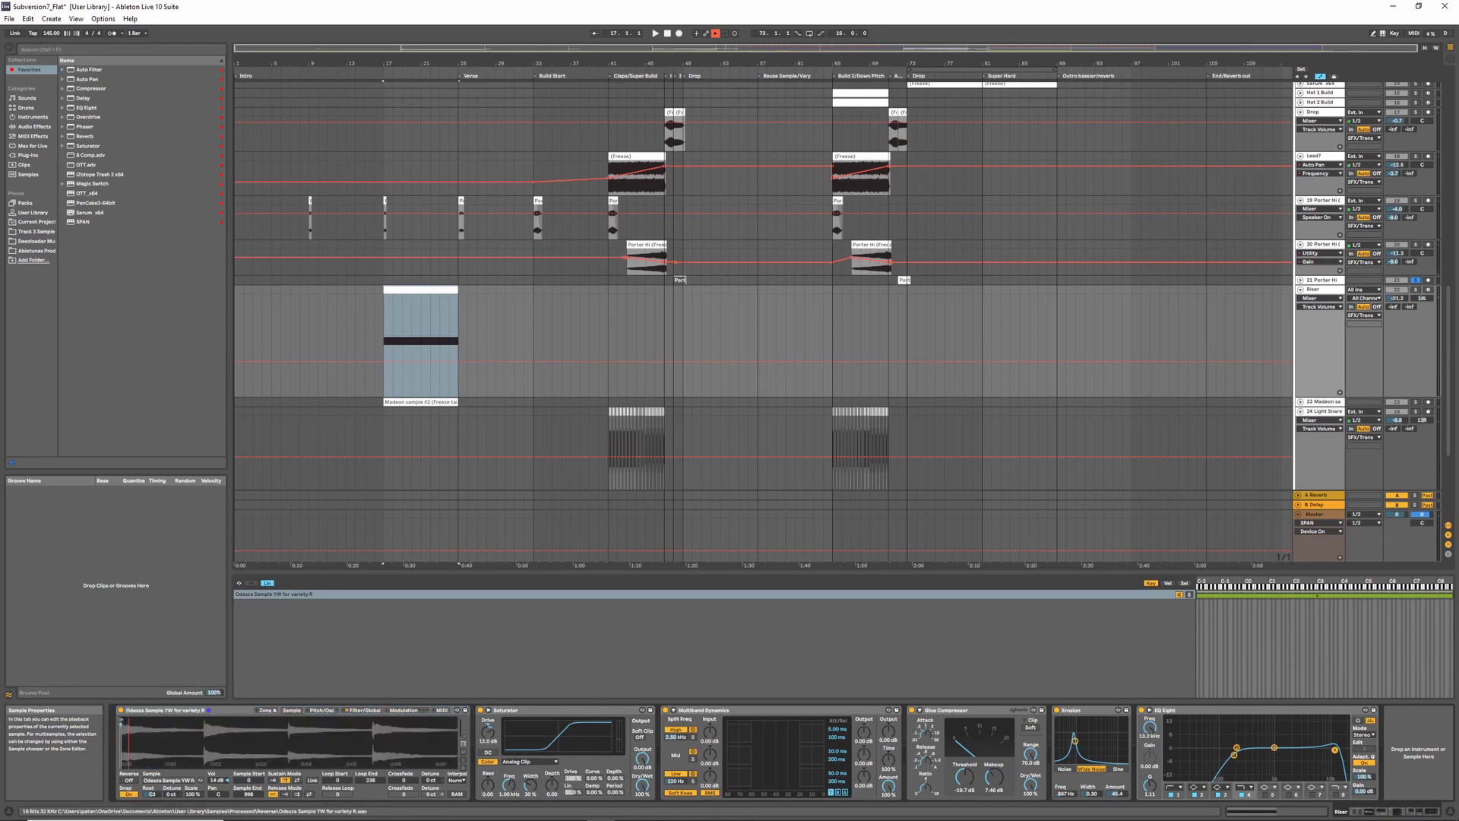
pyautogui.moveTo(128, 728)
pyautogui.mouseDown()
pyautogui.moveTo(128, 798)
pyautogui.moveTo(128, 756)
pyautogui.mouseUp()
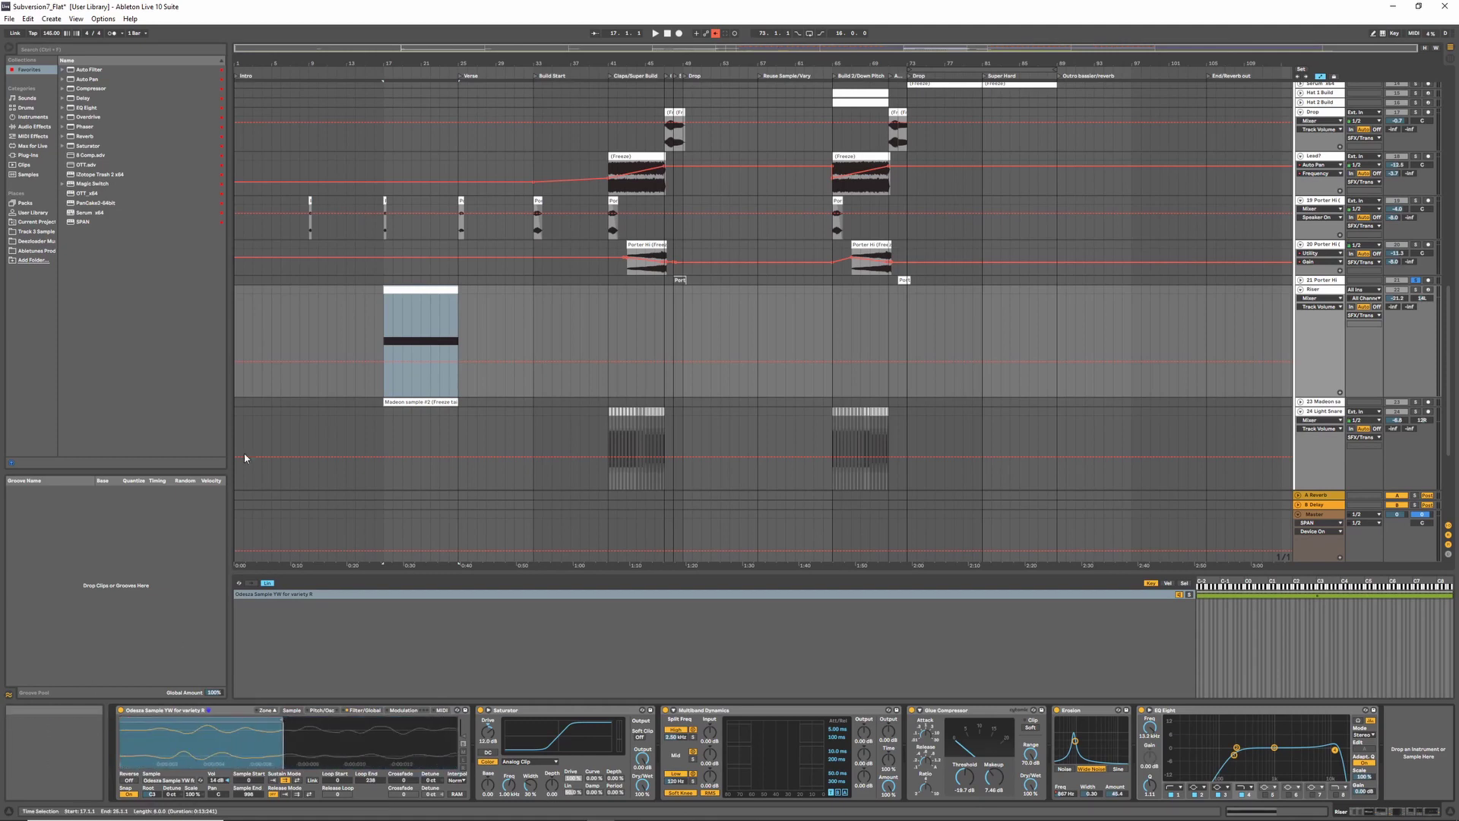
# - Solo the Riser track and play its clip while viewing the Erosion device and Sampler's Filter/Global and Modulation settings
pyautogui.click(375, 304)
pyautogui.press('space')
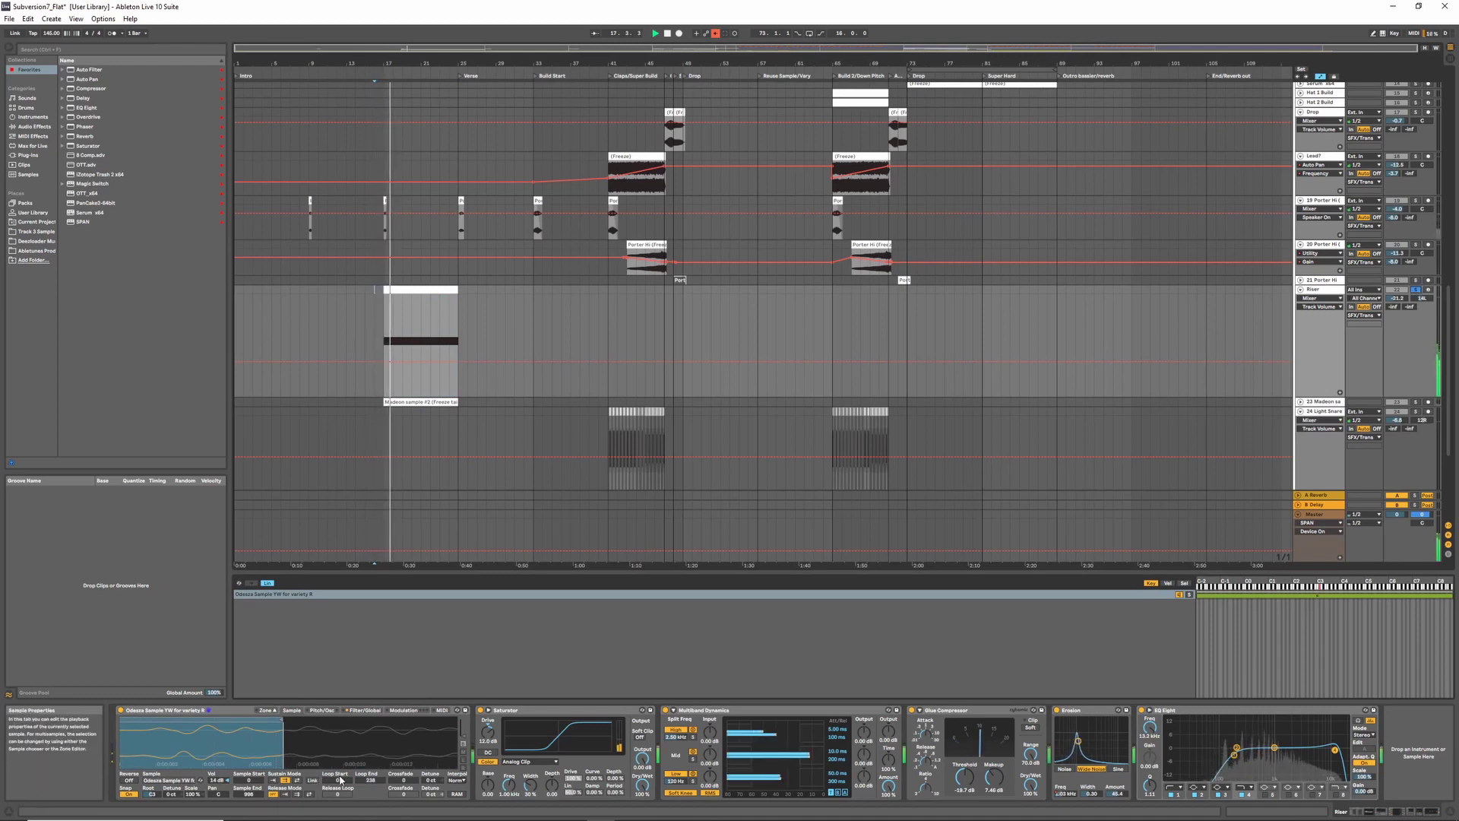
pyautogui.click(666, 712)
pyautogui.click(1063, 712)
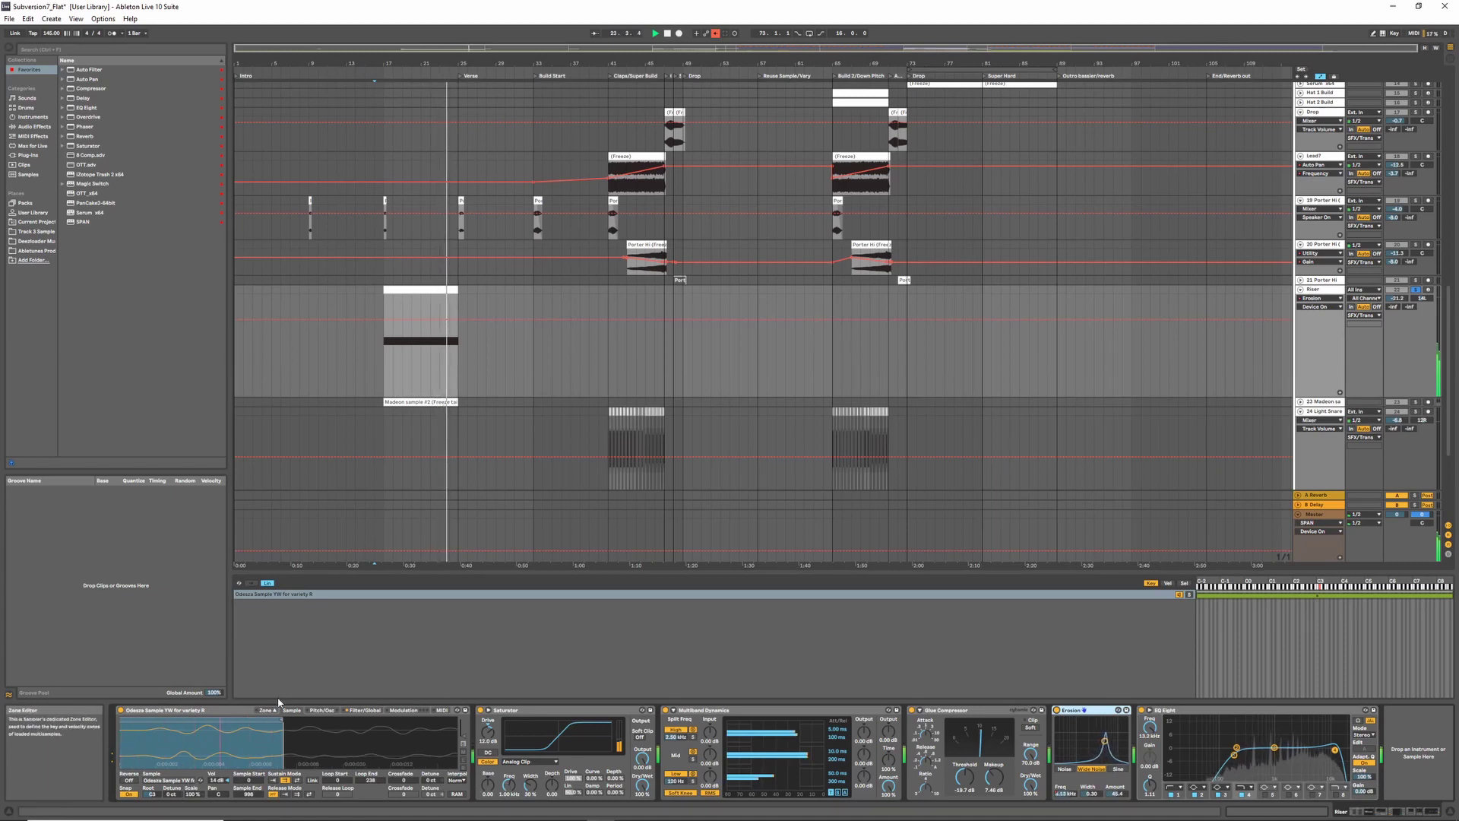
pyautogui.click(364, 710)
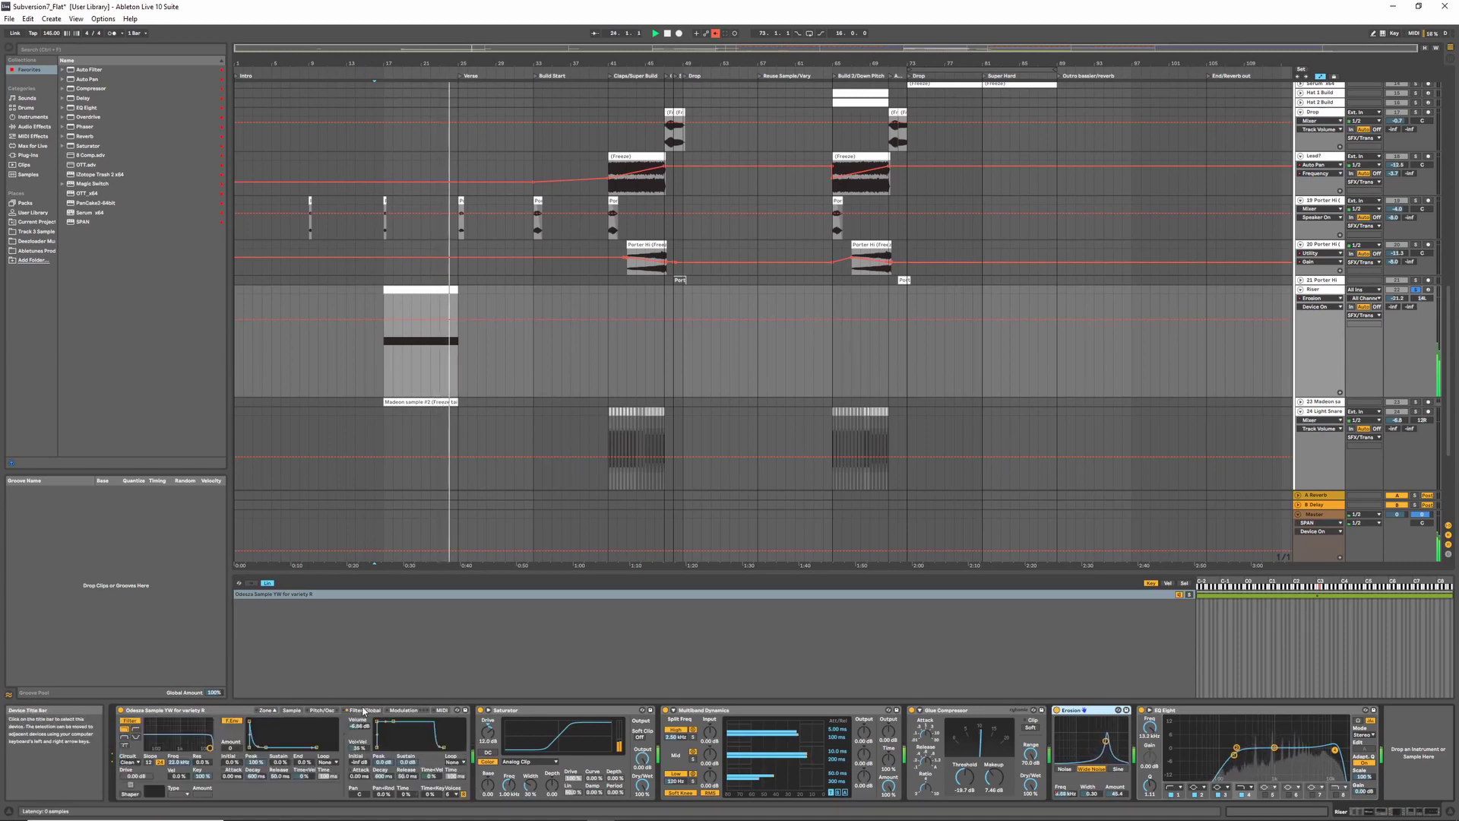
pyautogui.click(426, 710)
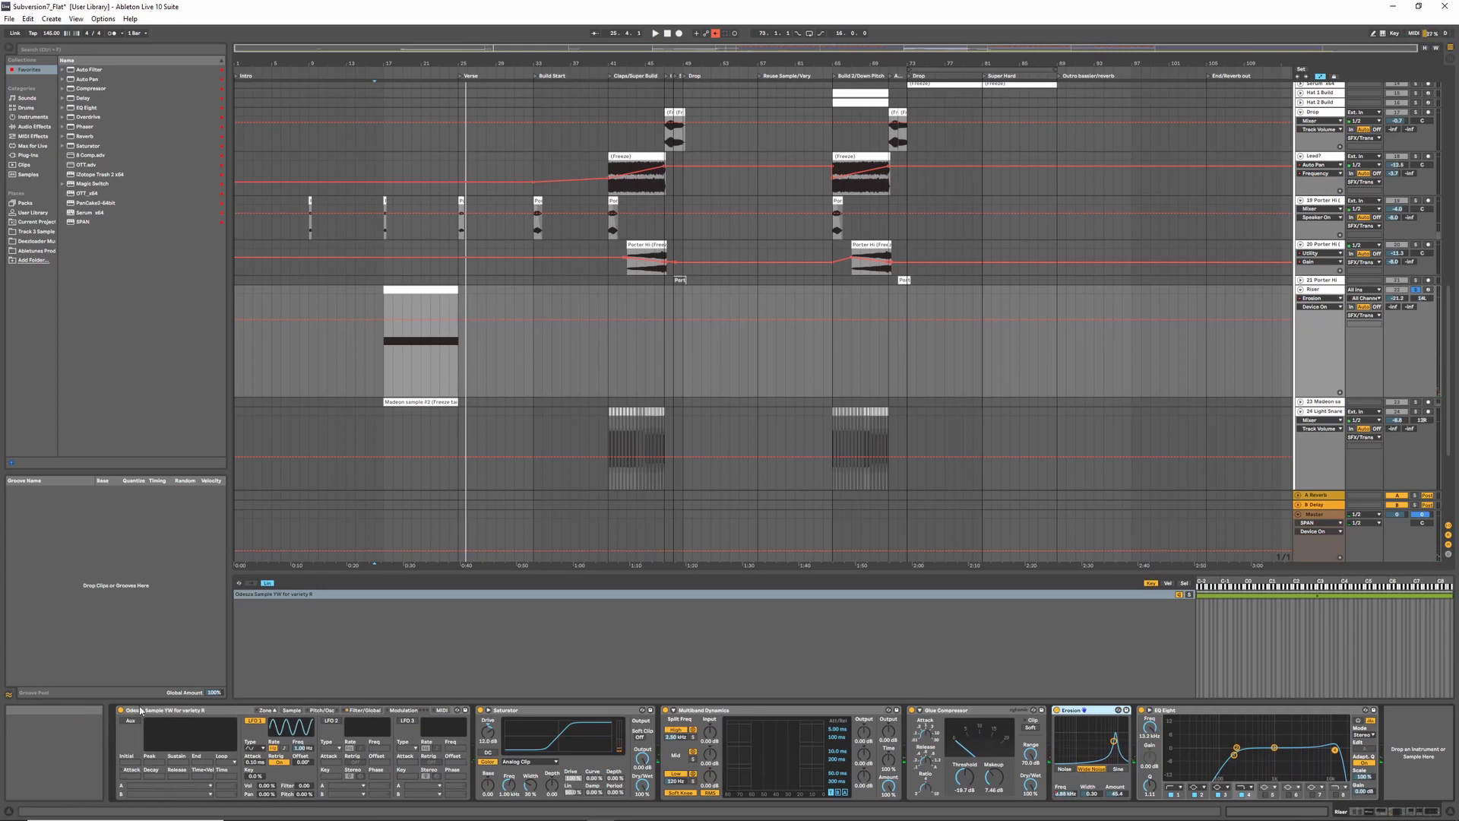
# - Look through the Sample, Pitch/Osc and Filter/Global pages of the Riser's Sampler and check which of its devices can be automated
pyautogui.click(291, 711)
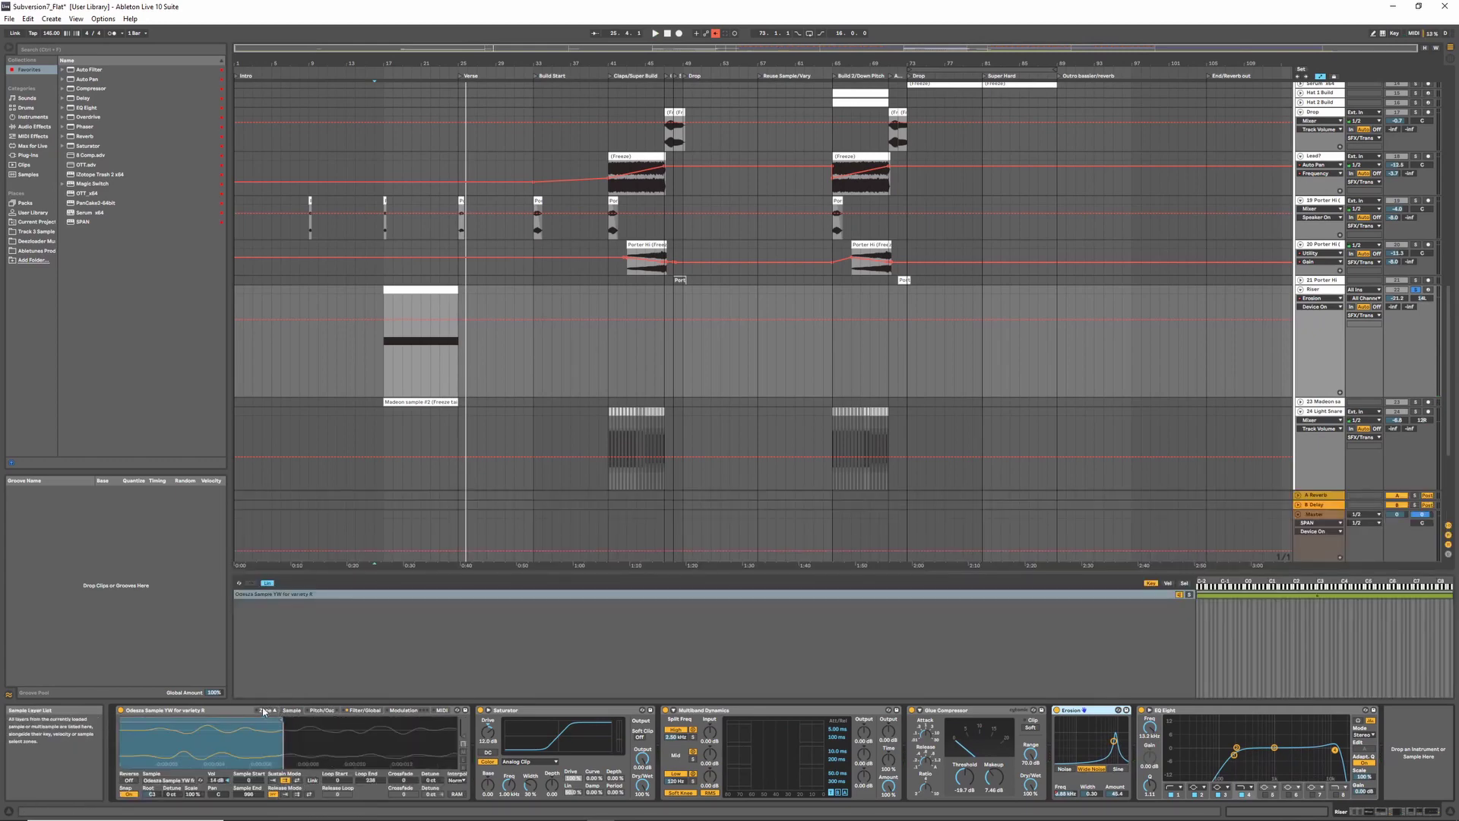
pyautogui.click(320, 711)
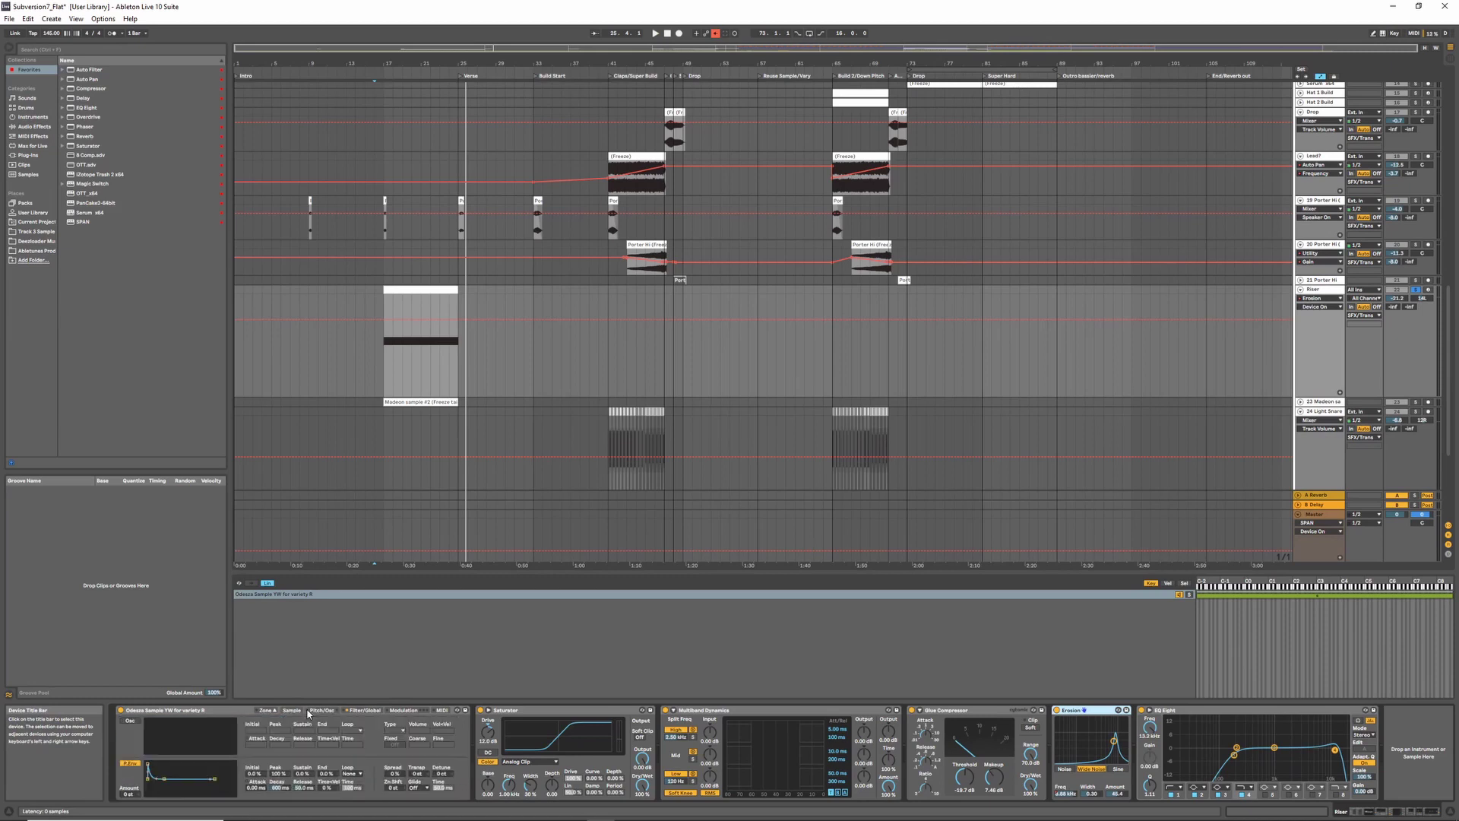
pyautogui.click(351, 711)
pyautogui.press('space')
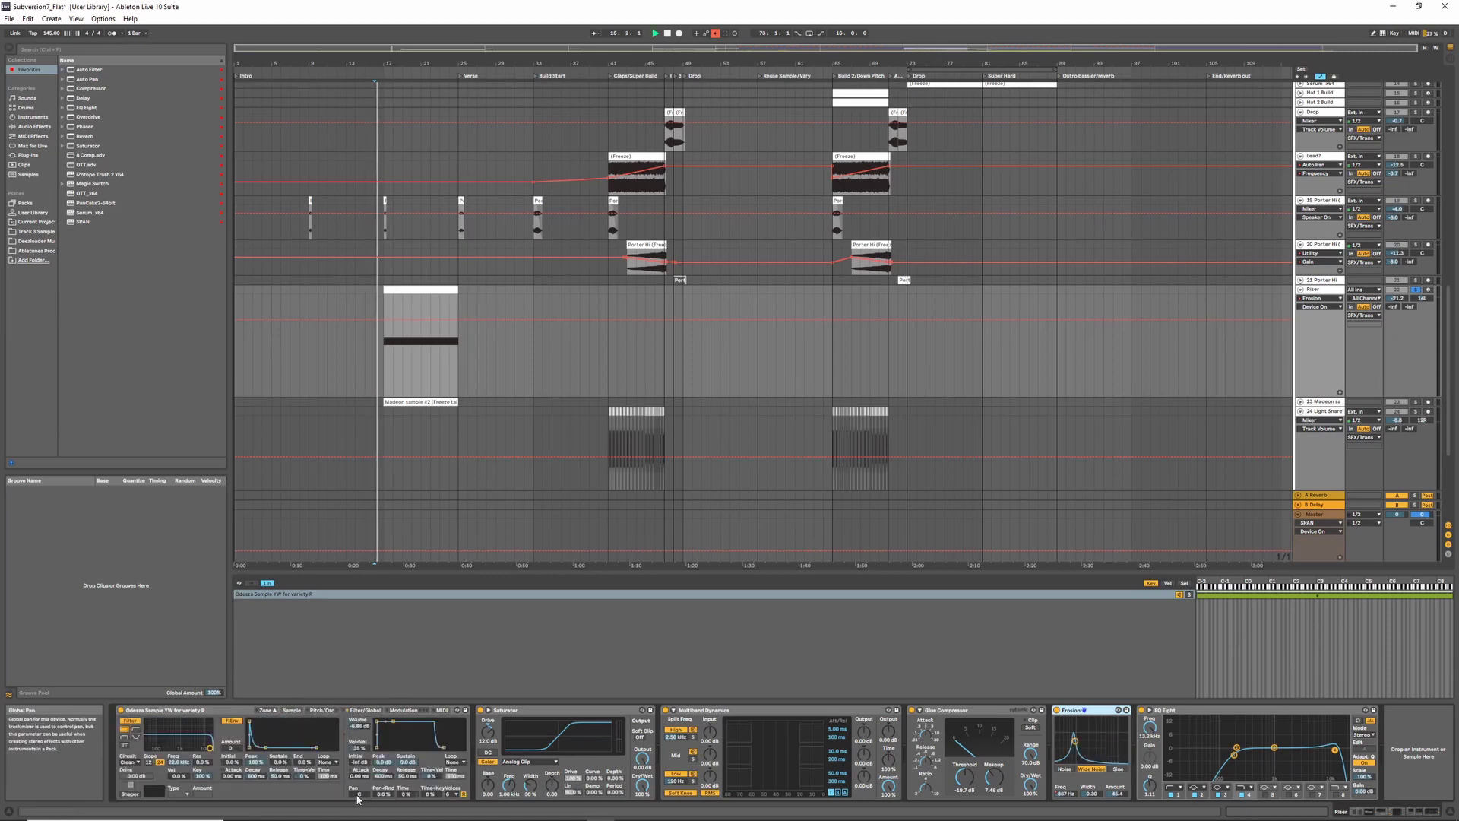
pyautogui.click(1305, 300)
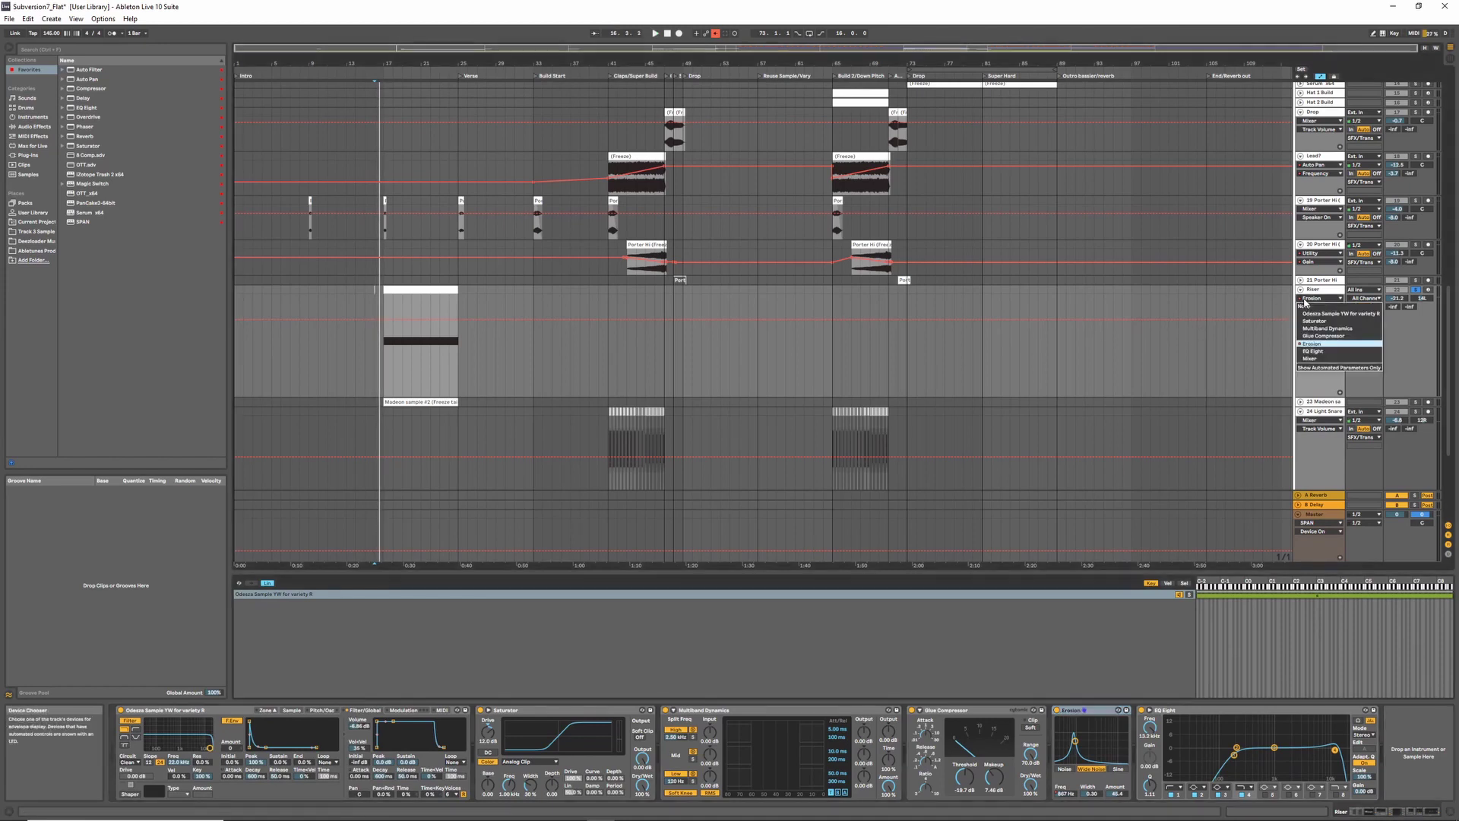
pyautogui.click(1304, 301)
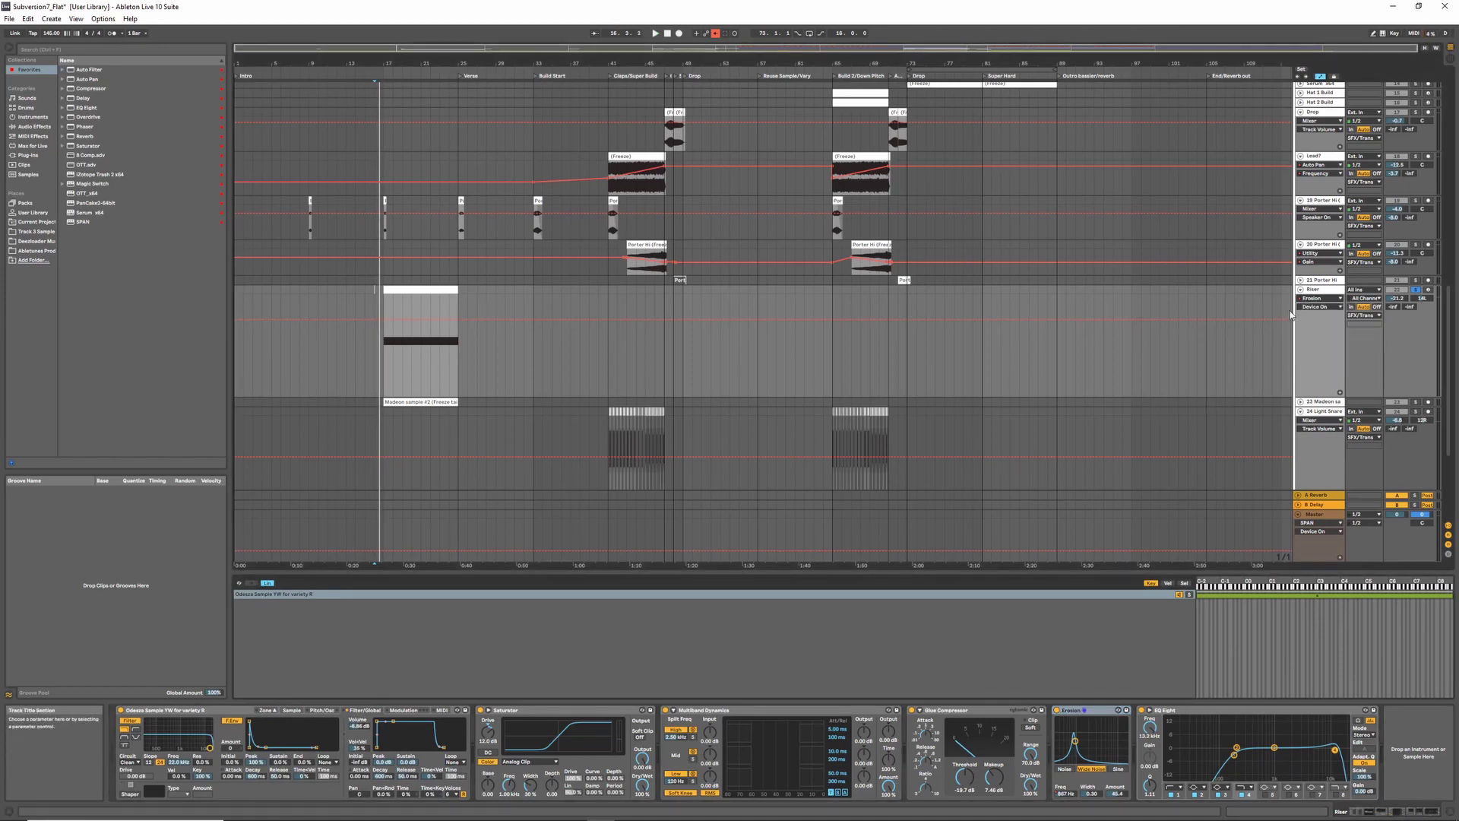
pyautogui.click(291, 711)
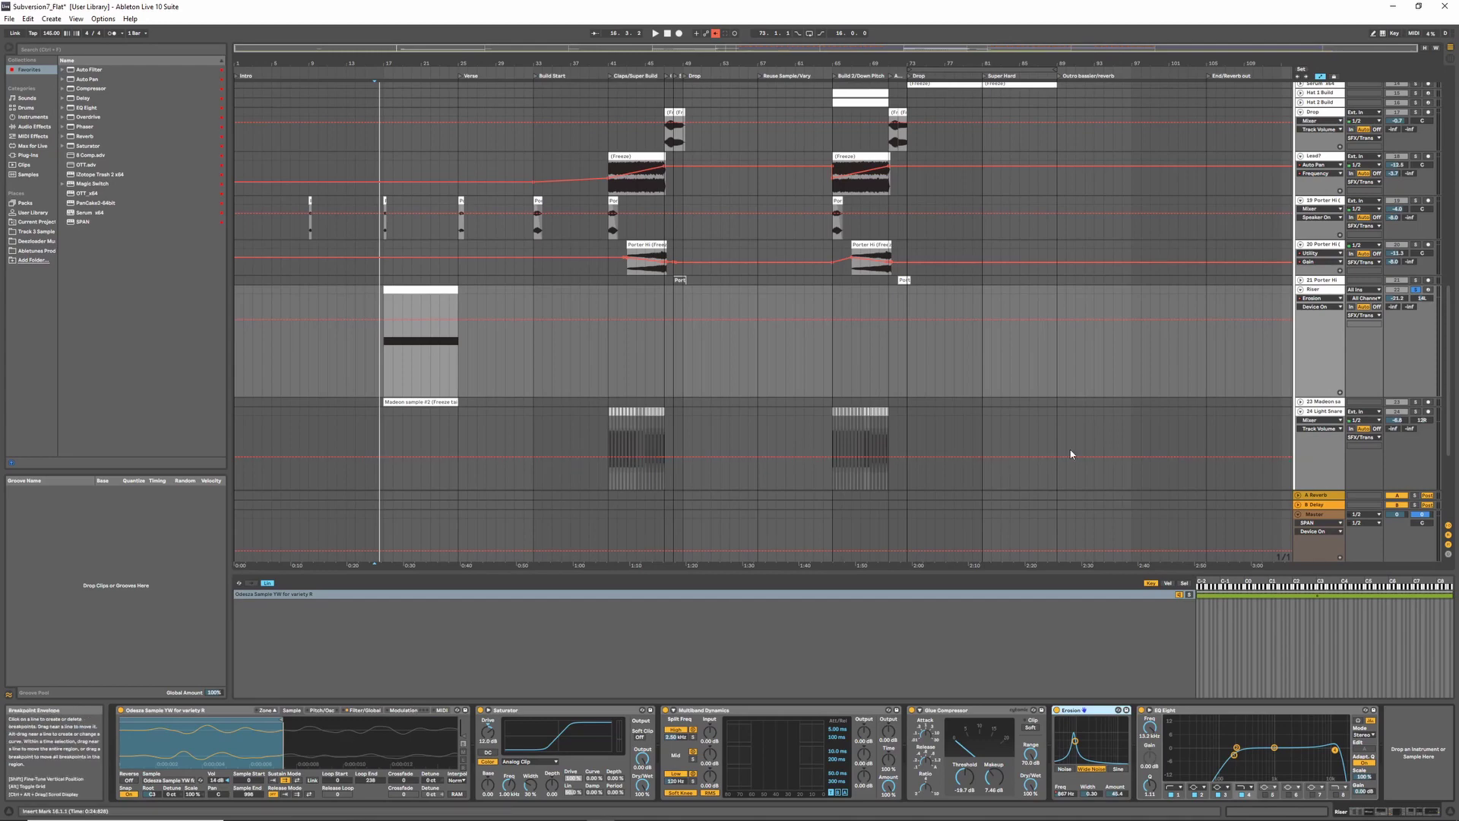
# - Unfold the Madeon sample track and play its clip before the Verse, both soloed and with the other tracks
pyautogui.click(1310, 403)
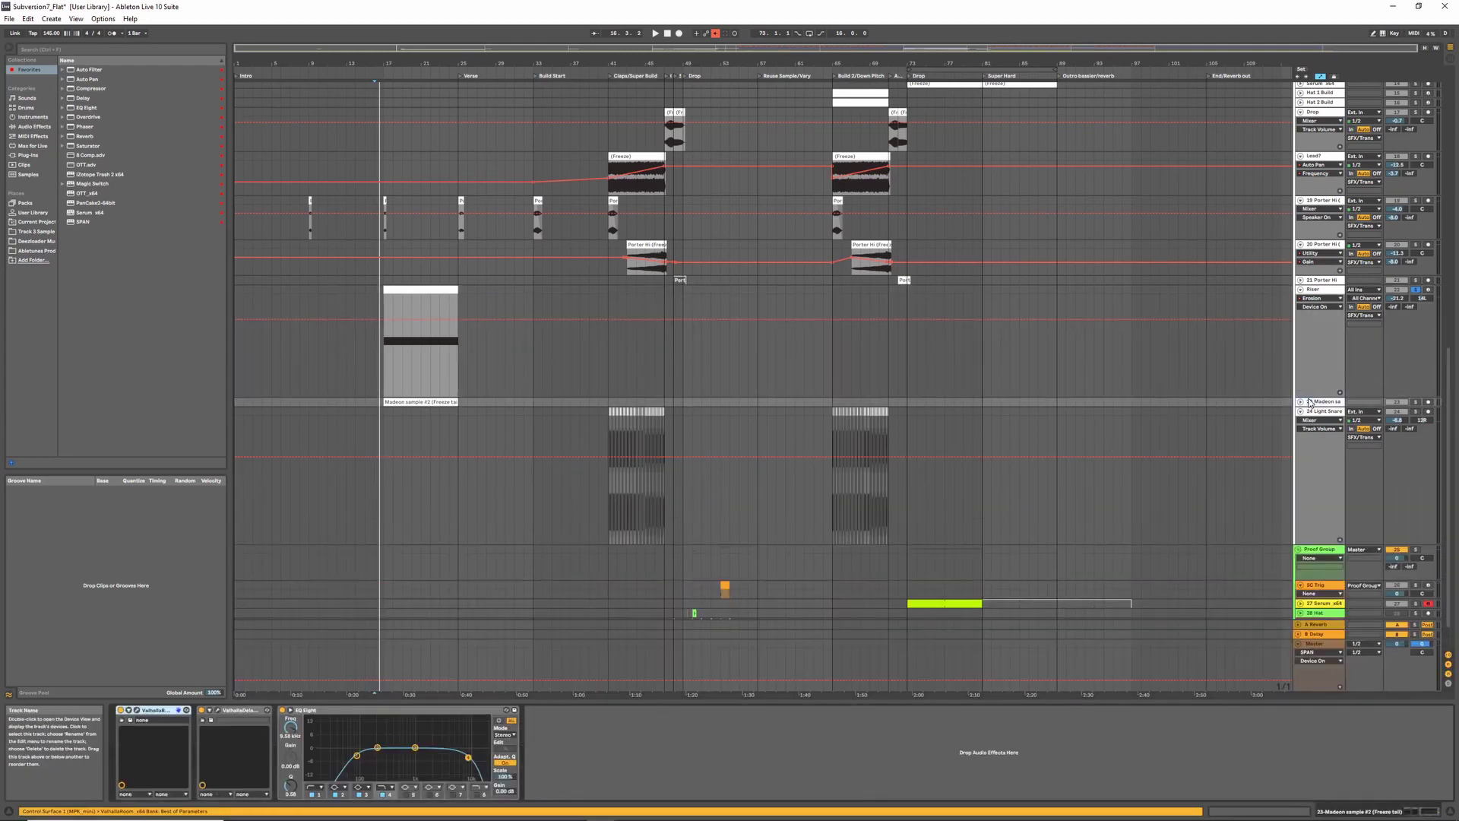
pyautogui.click(385, 404)
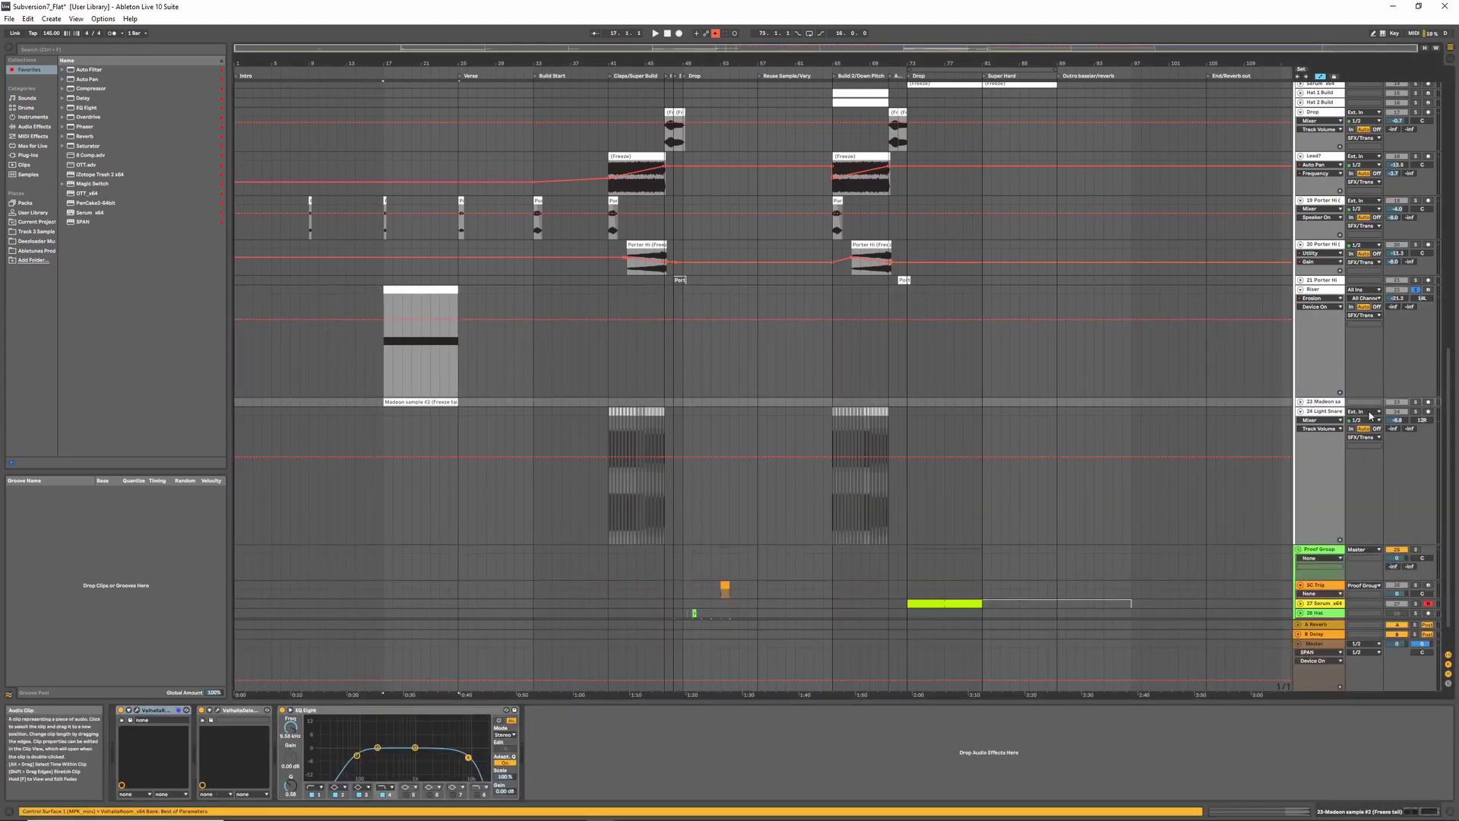
pyautogui.click(1300, 401)
pyautogui.press('space')
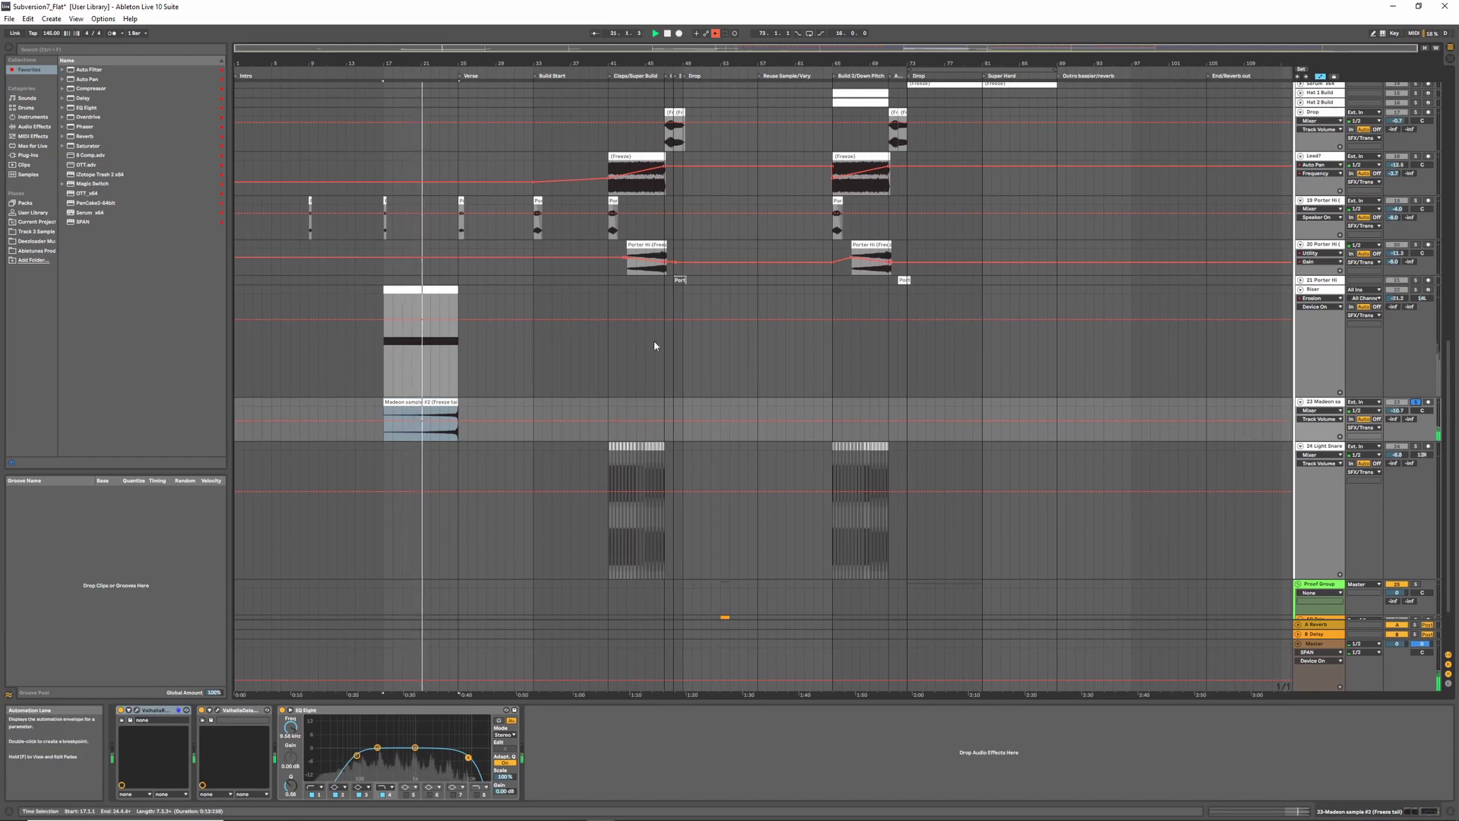
pyautogui.scroll(1, 655, 346)
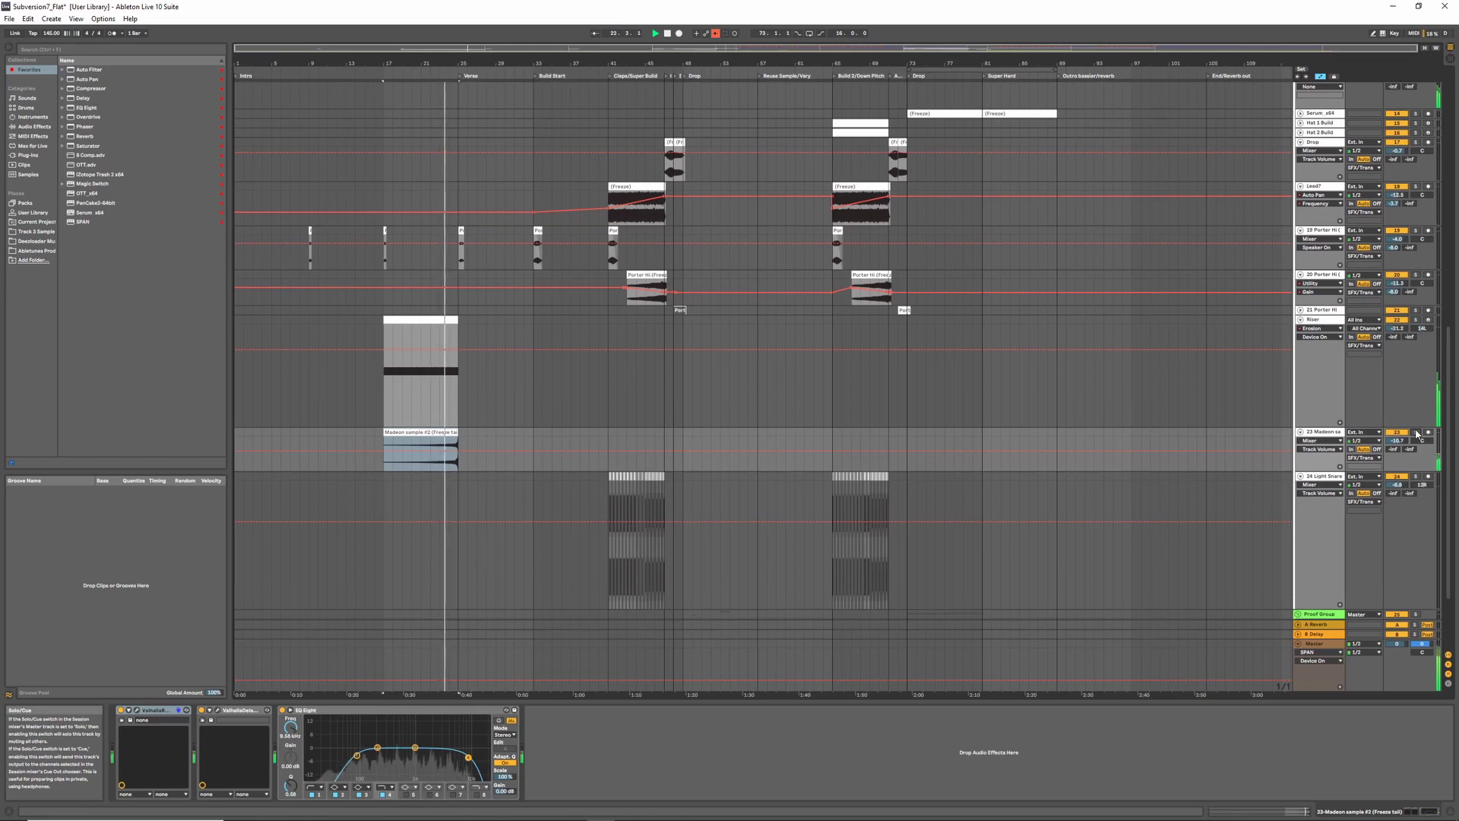
pyautogui.click(1415, 432)
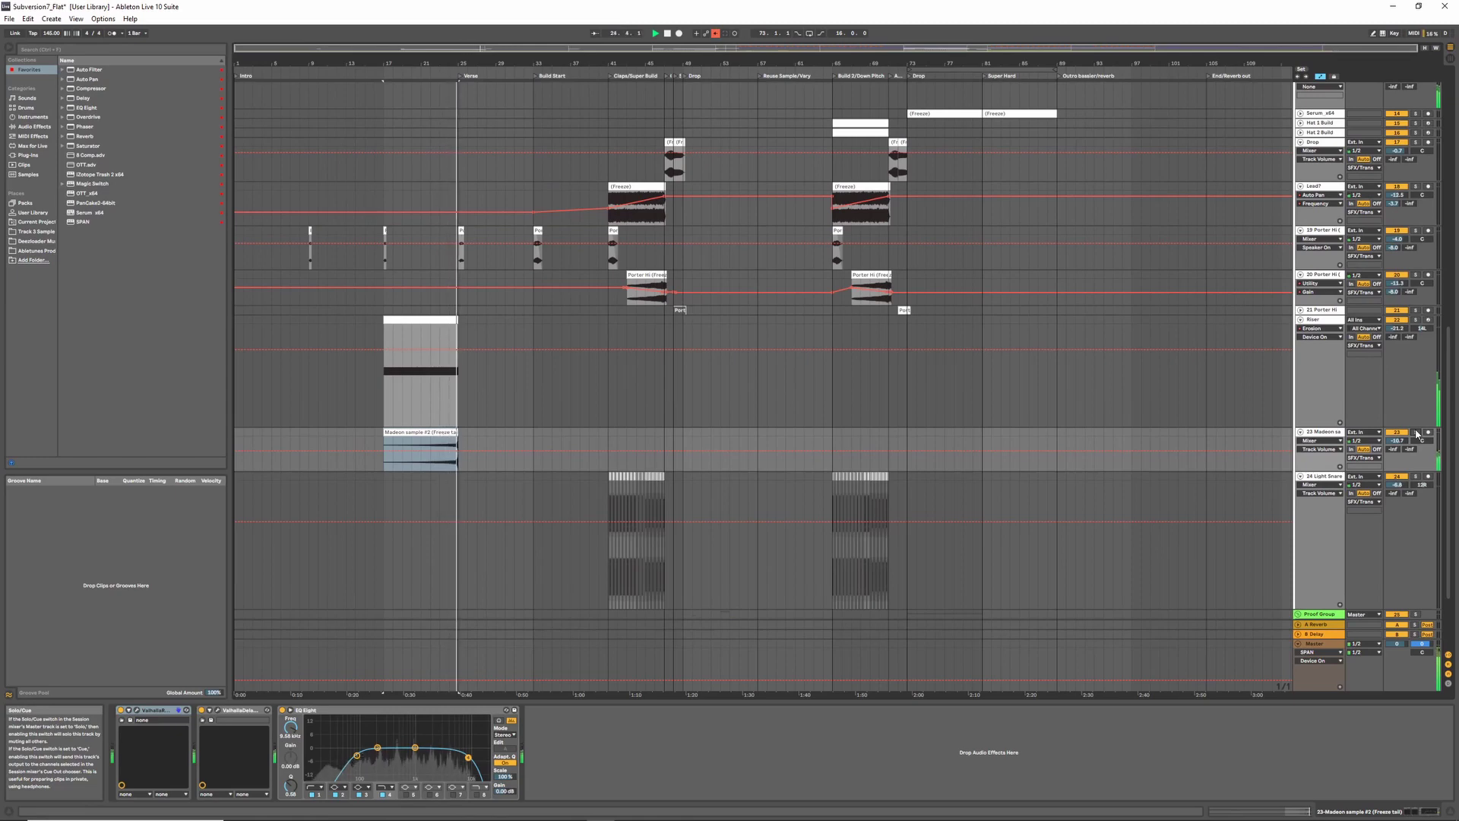
pyautogui.scroll(-1, 726, 500)
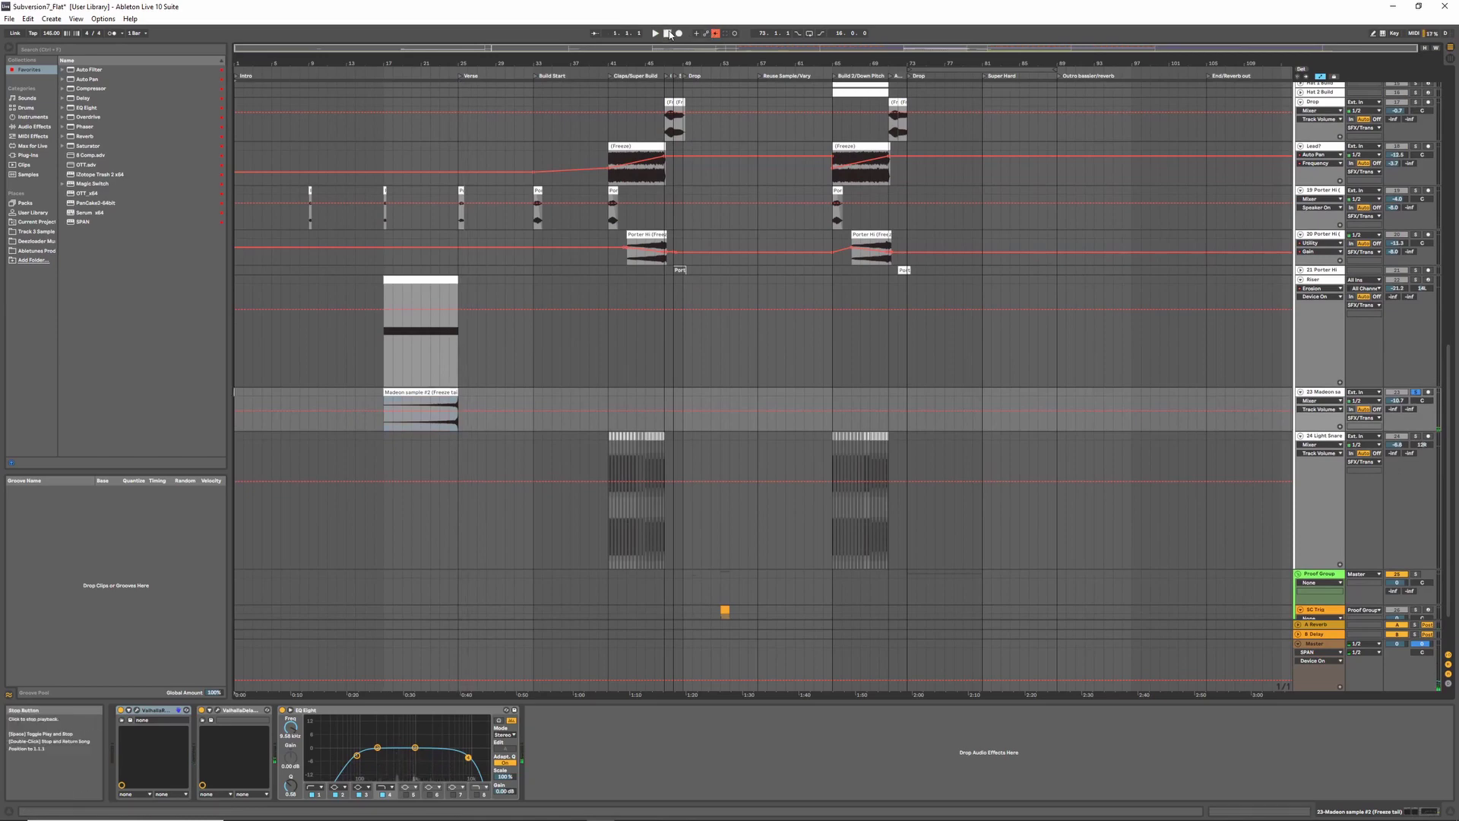
pyautogui.click(668, 33)
# - Show the Light Snare track's Reverb and unfold the IntroTrack audio track below the Proof Group
pyautogui.scroll(-2, 636, 457)
pyautogui.click(1315, 372)
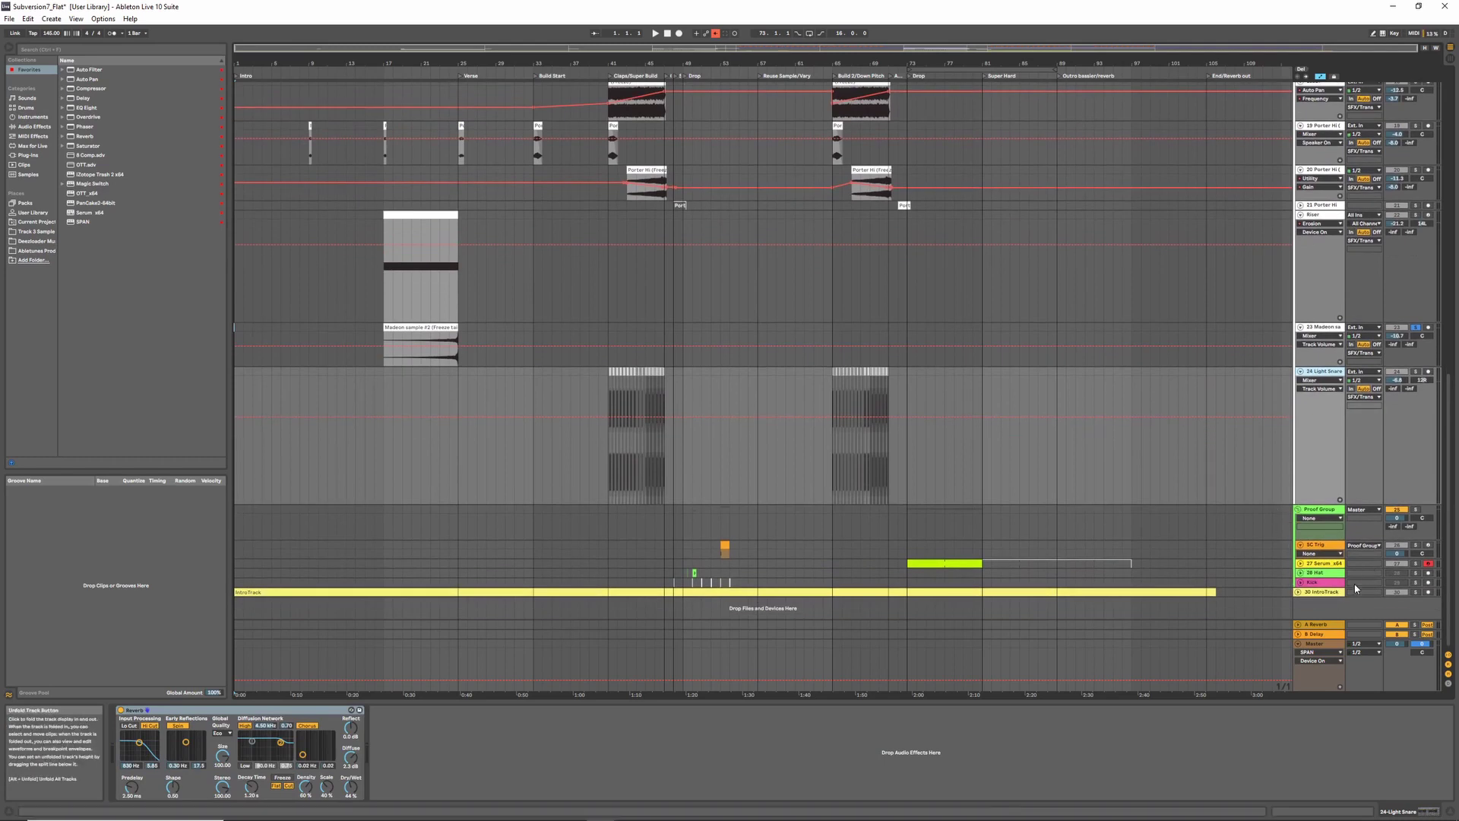
pyautogui.click(1297, 592)
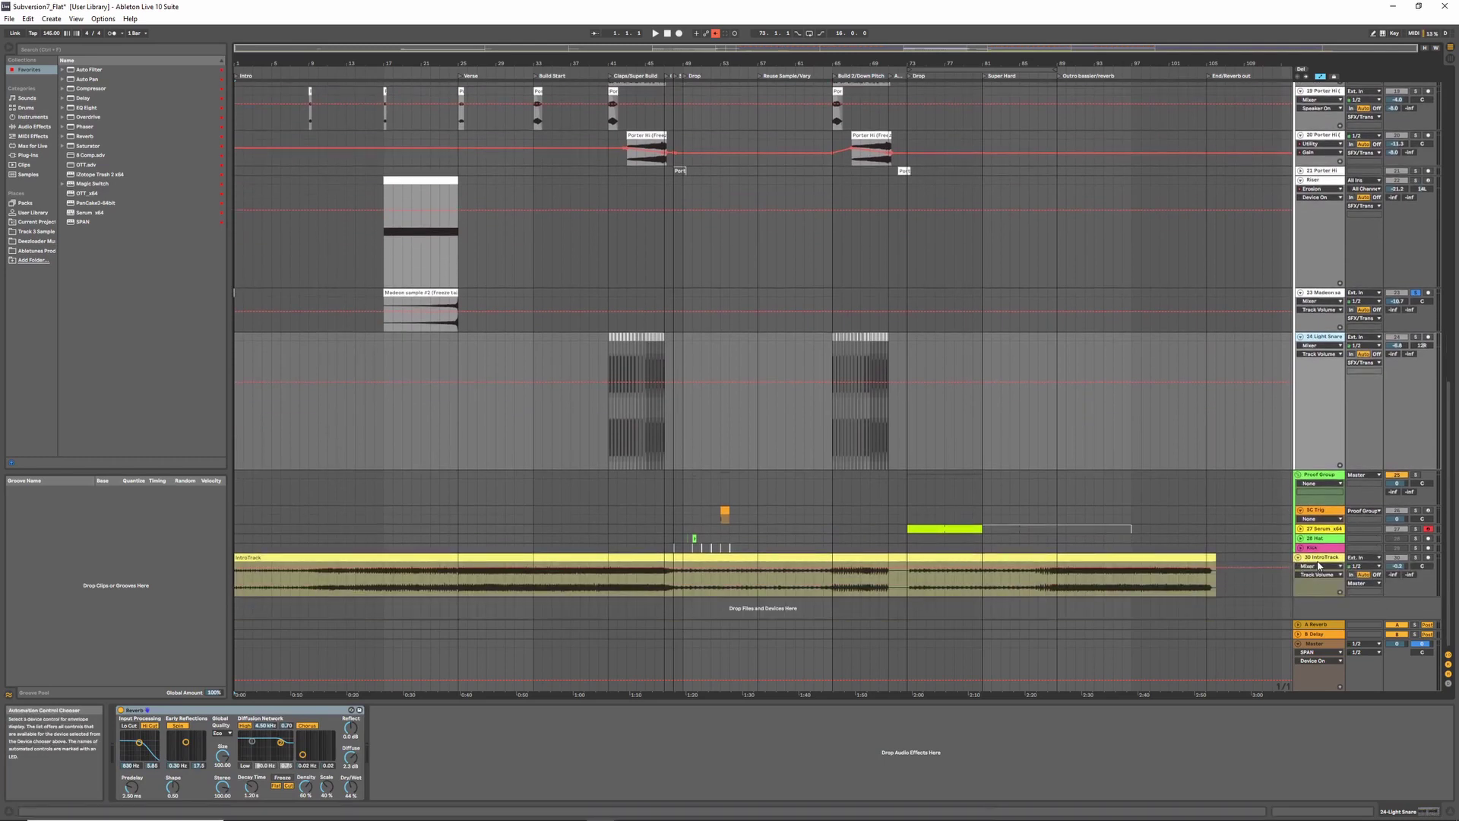
pyautogui.click(1315, 560)
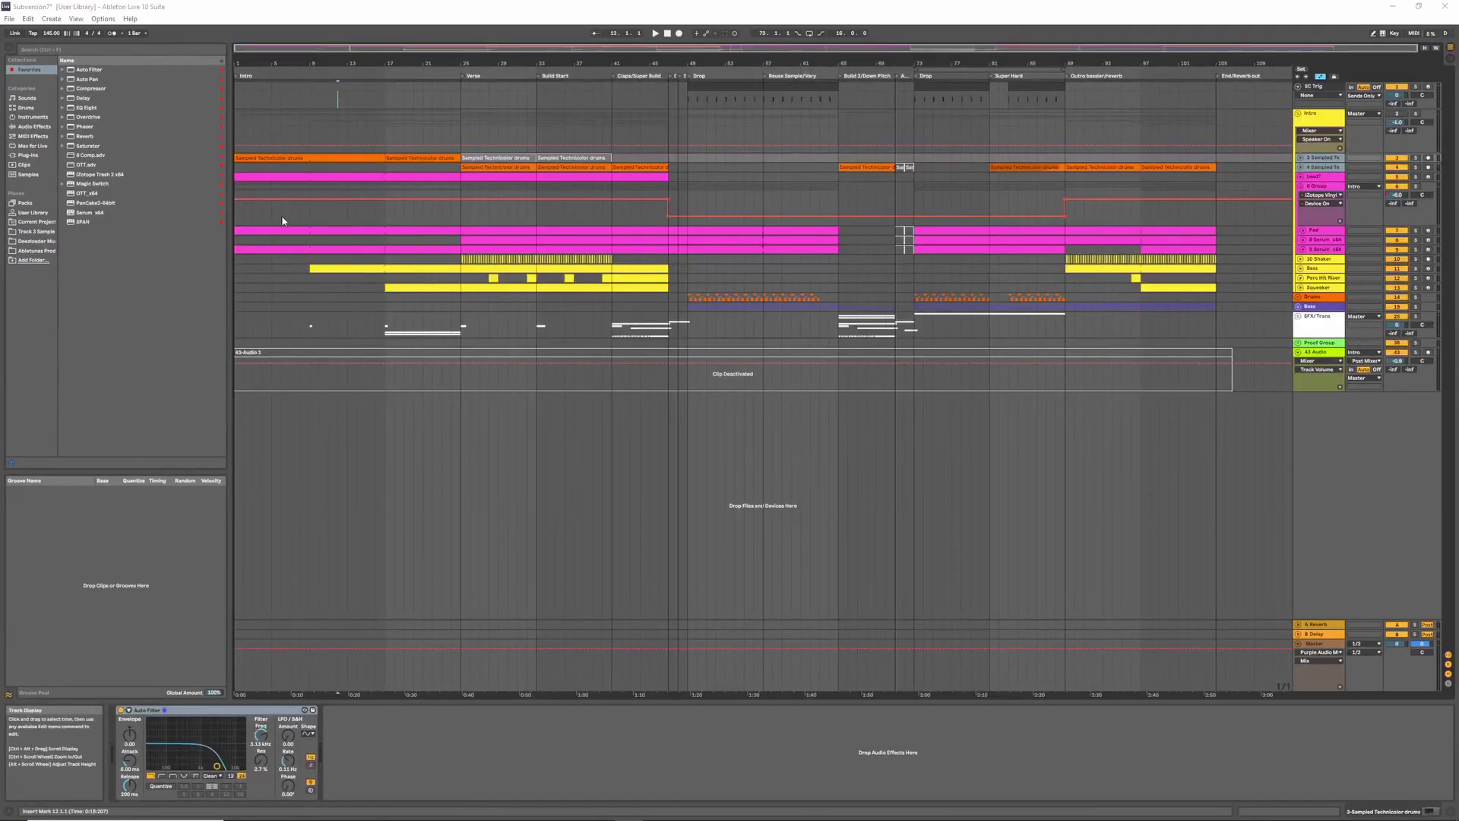
# - Play the Subversion arrangement's intro from bar 12 and open the iZotope Vinyl plug-in on the Intro group
pyautogui.click(655, 34)
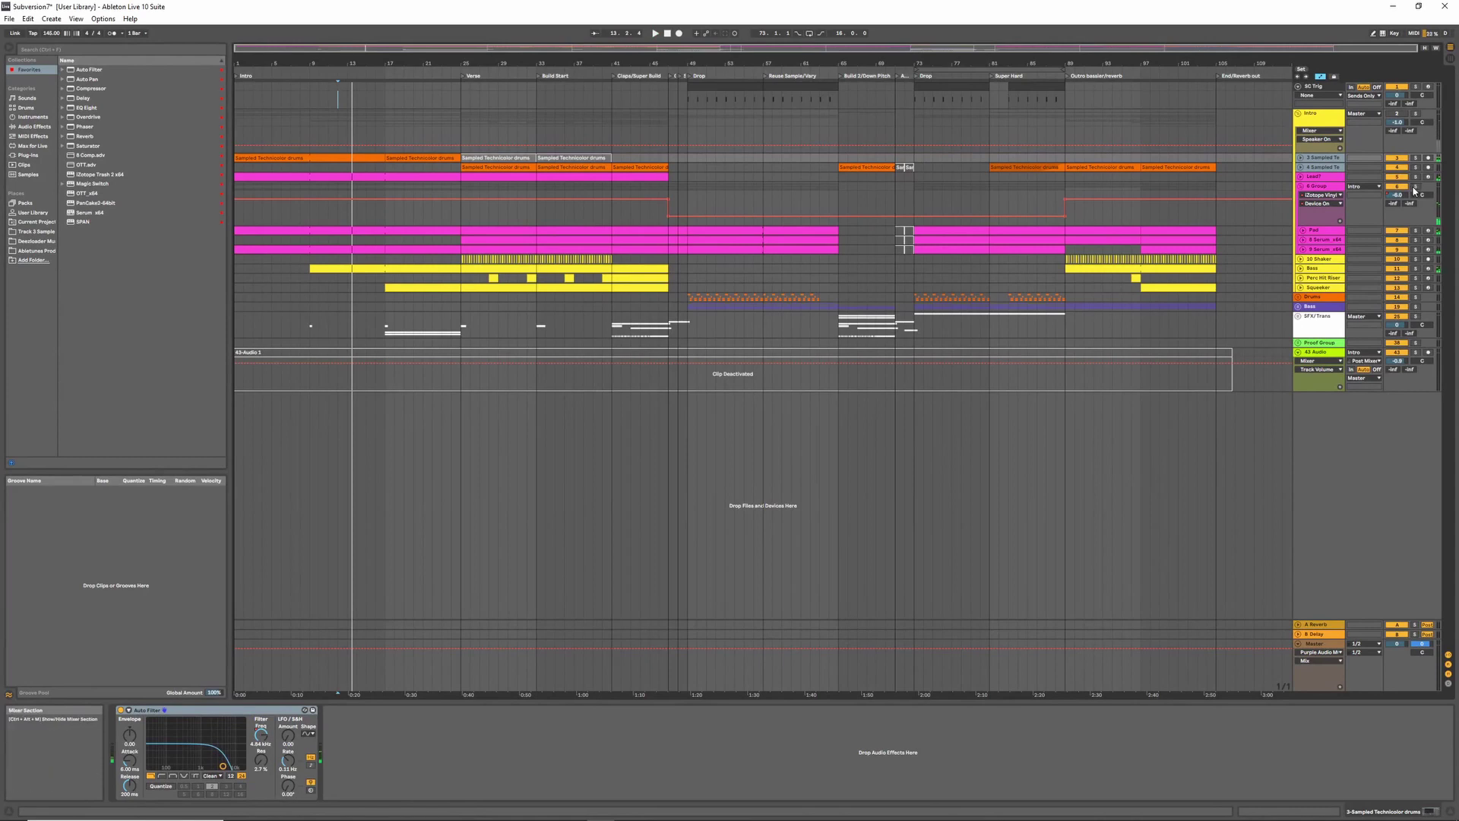
pyautogui.press('space')
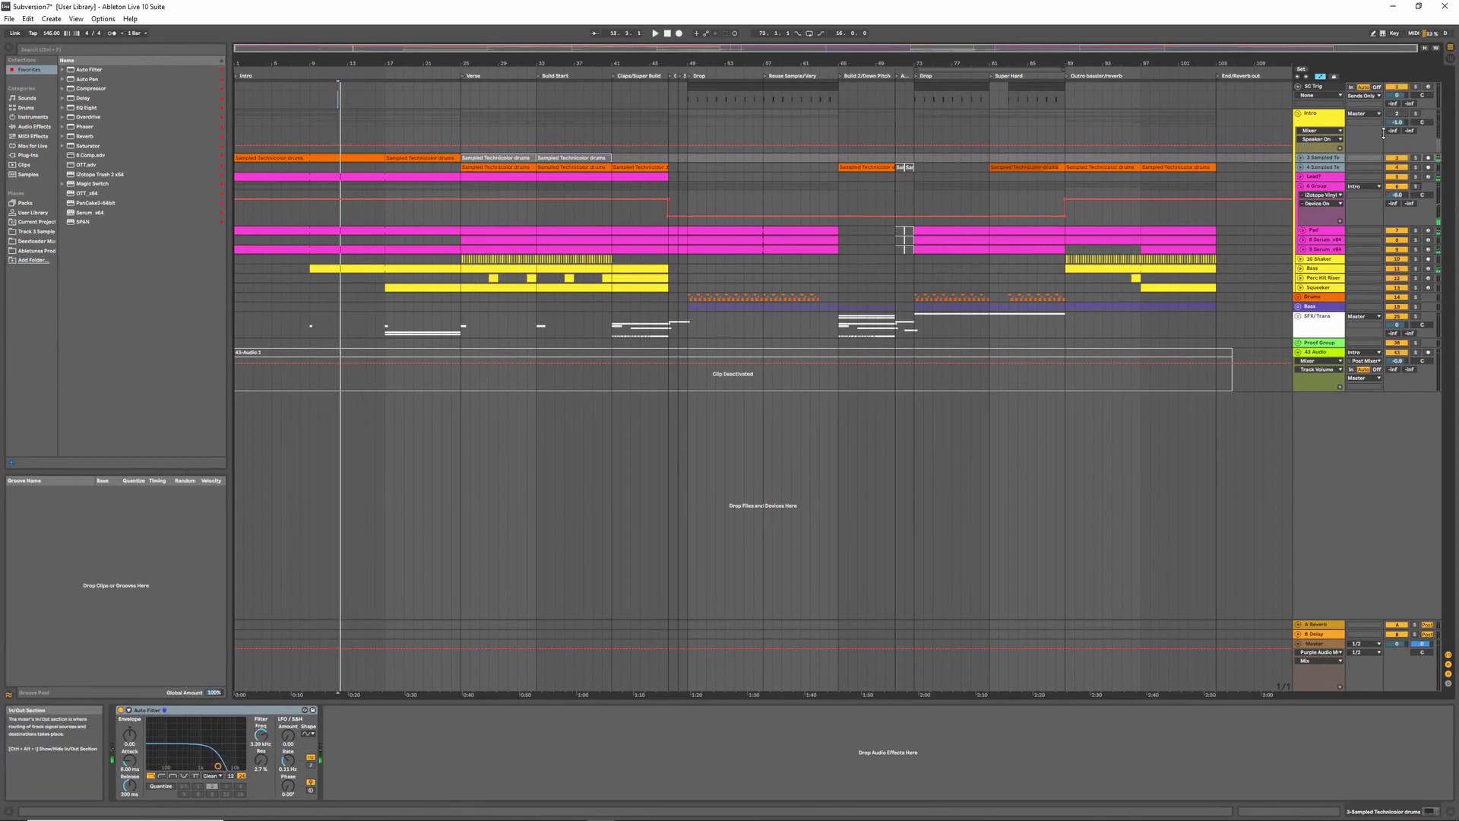
pyautogui.click(1316, 123)
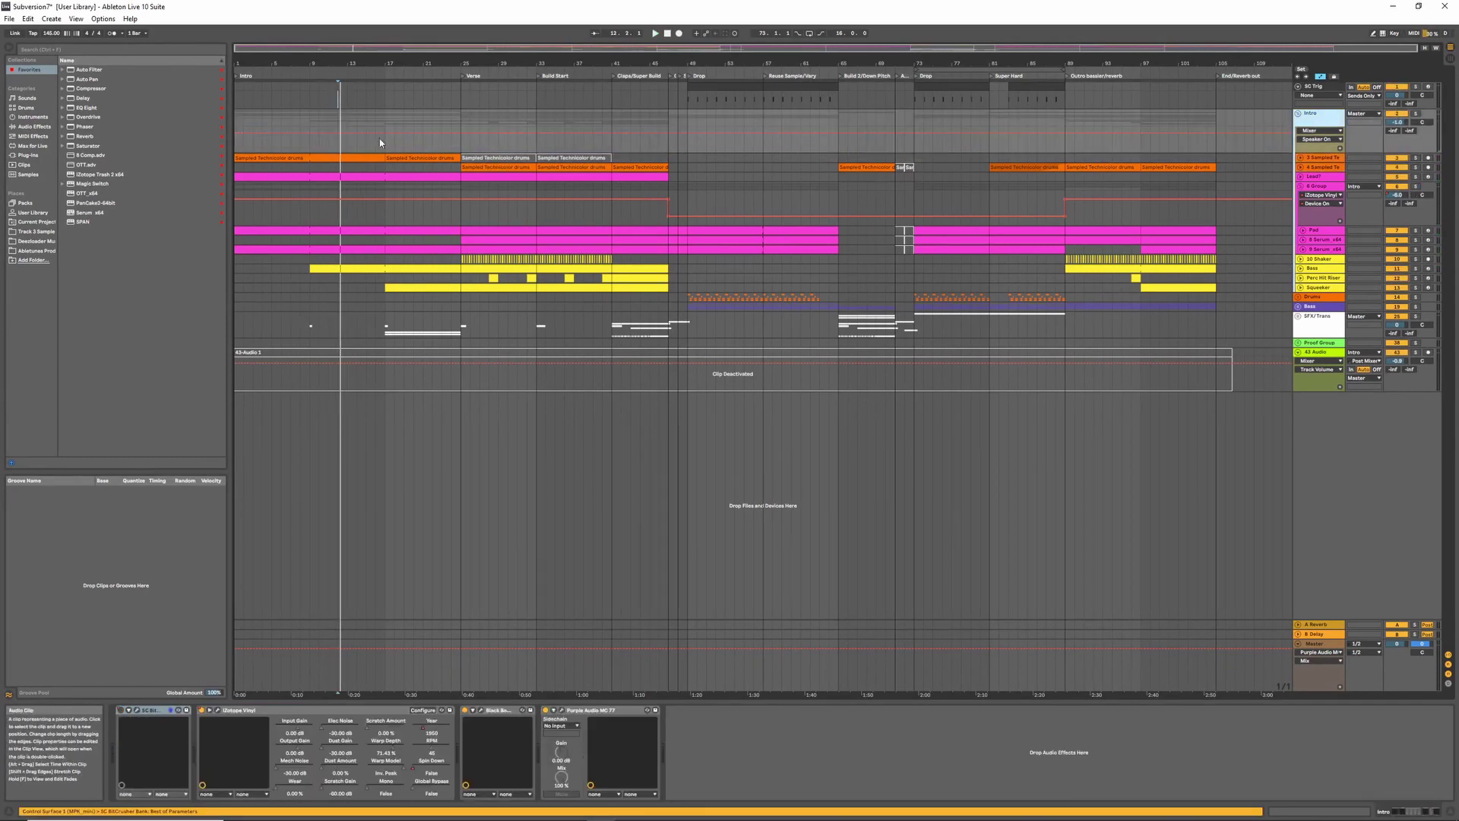
pyautogui.press('space')
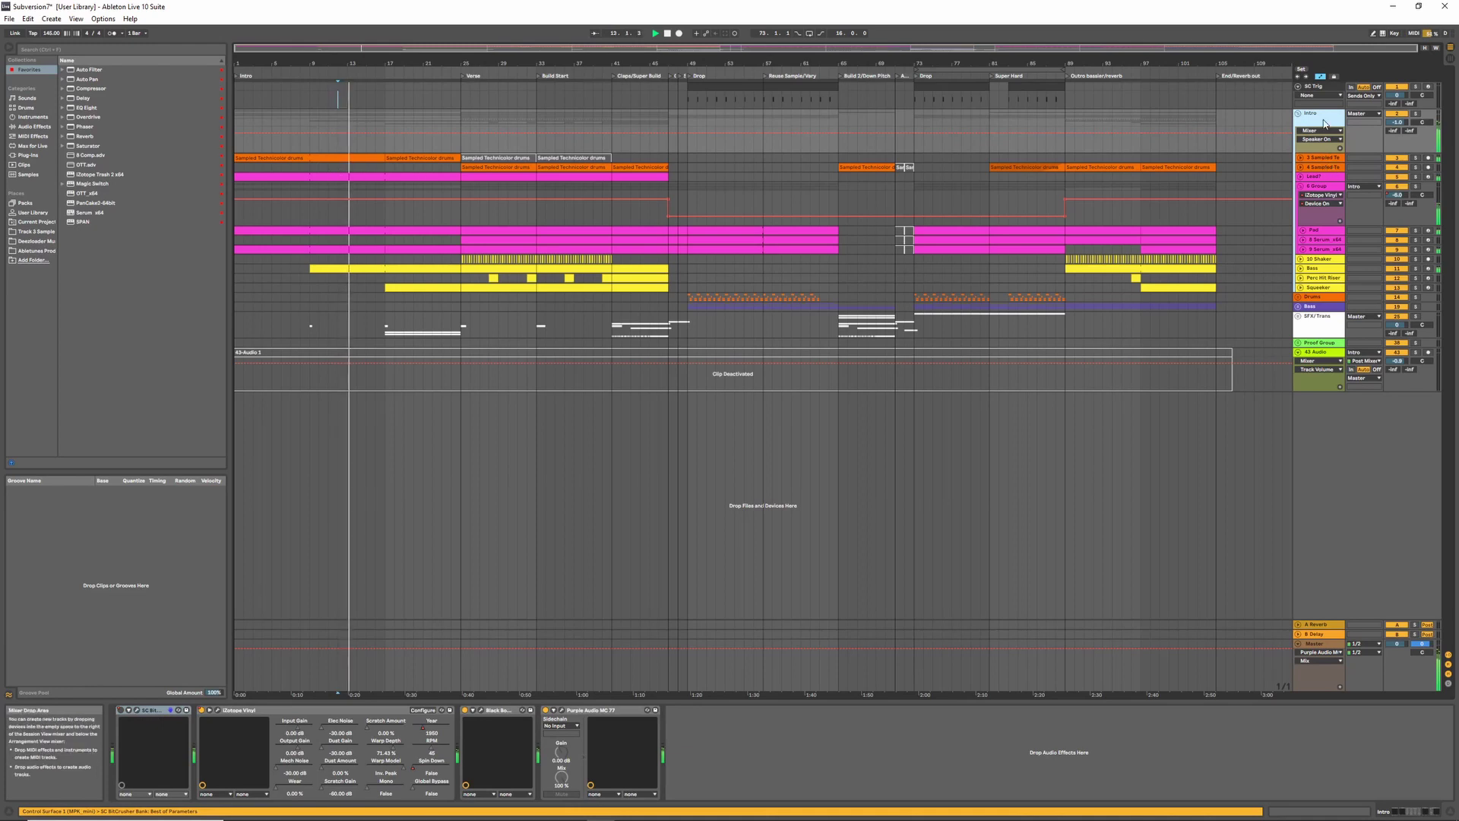
pyautogui.click(218, 711)
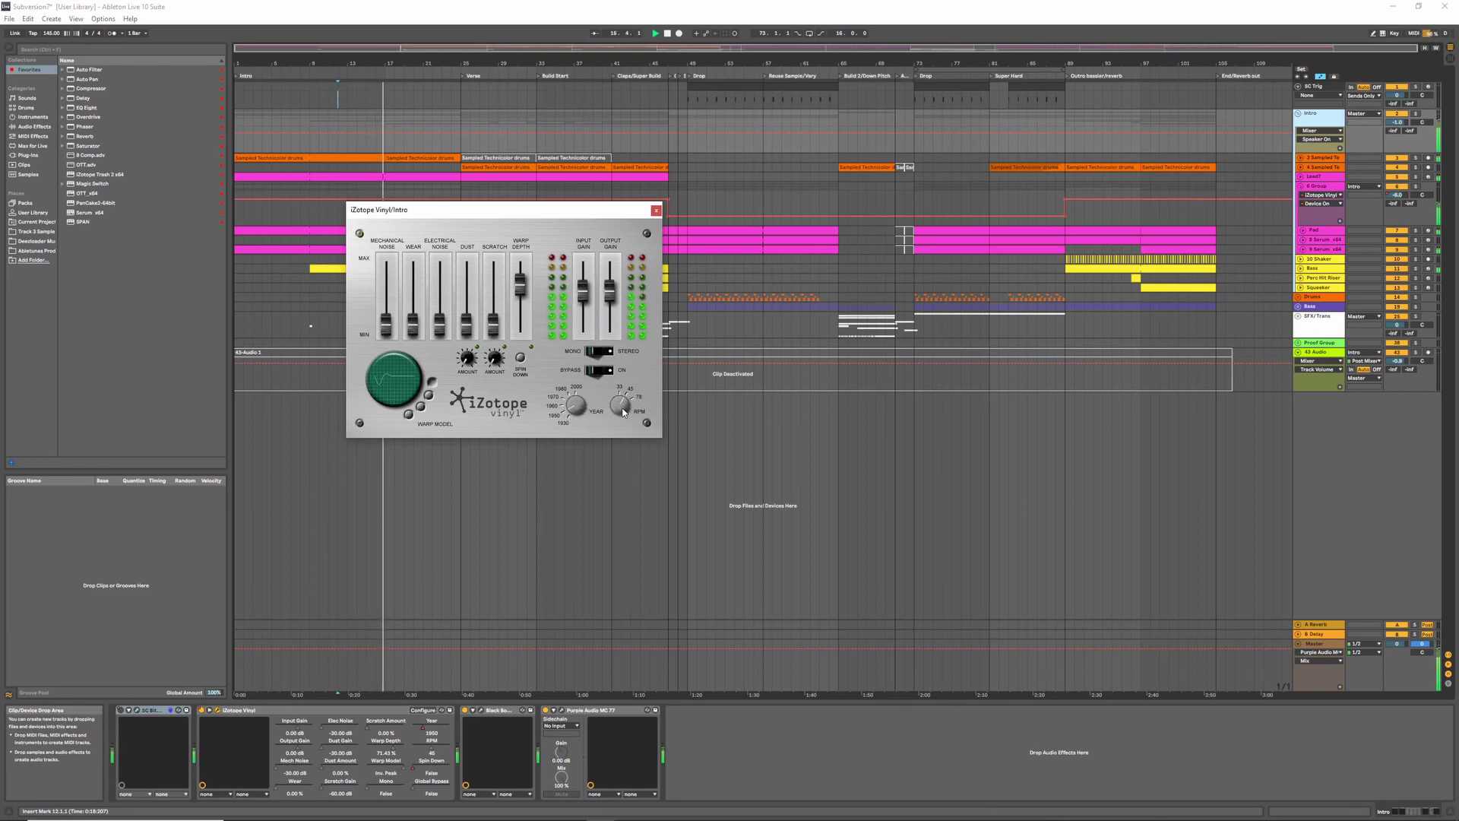
# - Play from the Verse locator, raise the Warp Depth in the Intro group's iZotope Vinyl, and close the plug-in window
pyautogui.click(462, 76)
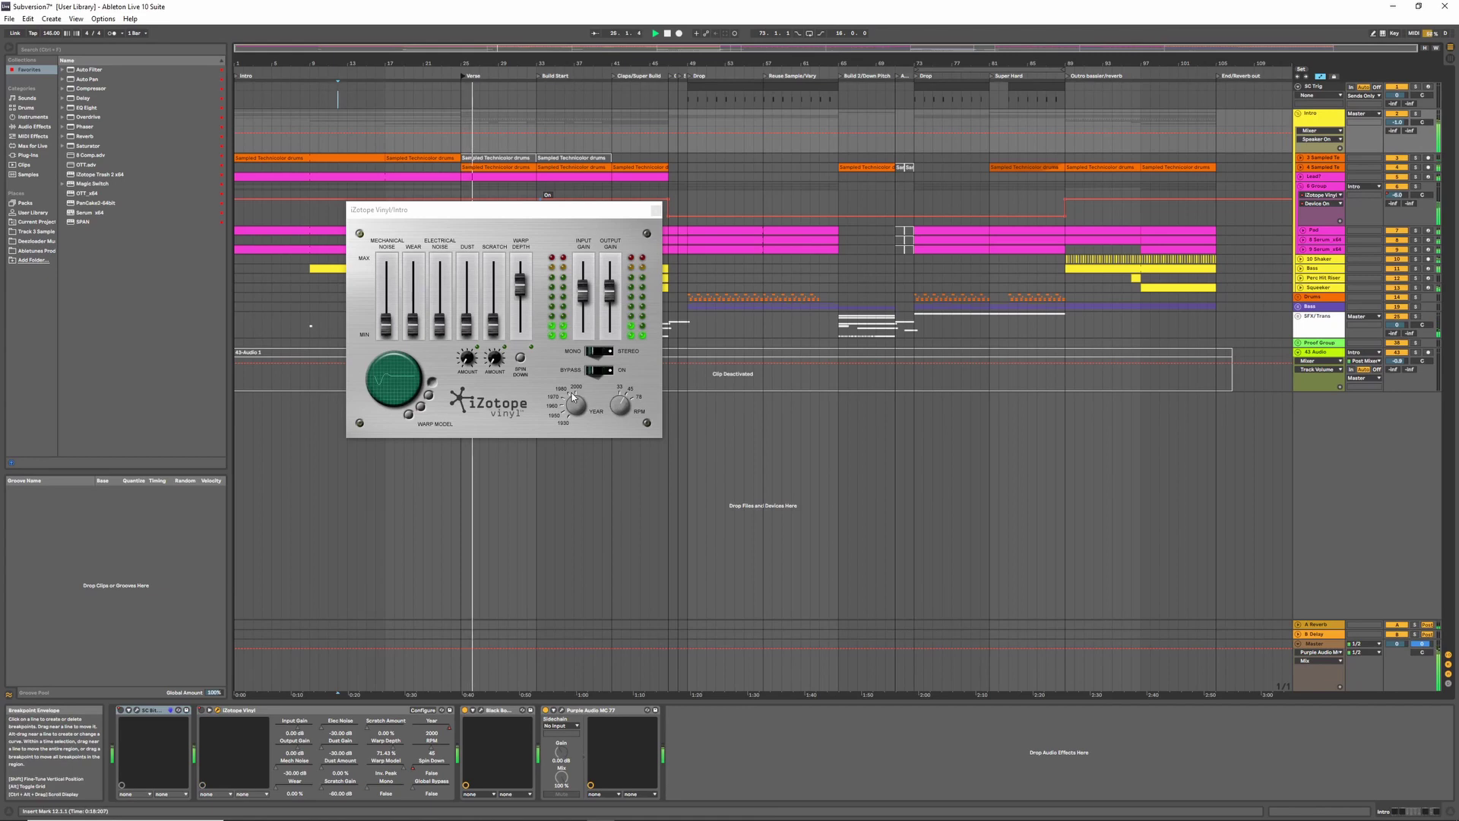
pyautogui.moveTo(516, 287); pyautogui.dragTo(516, 272)
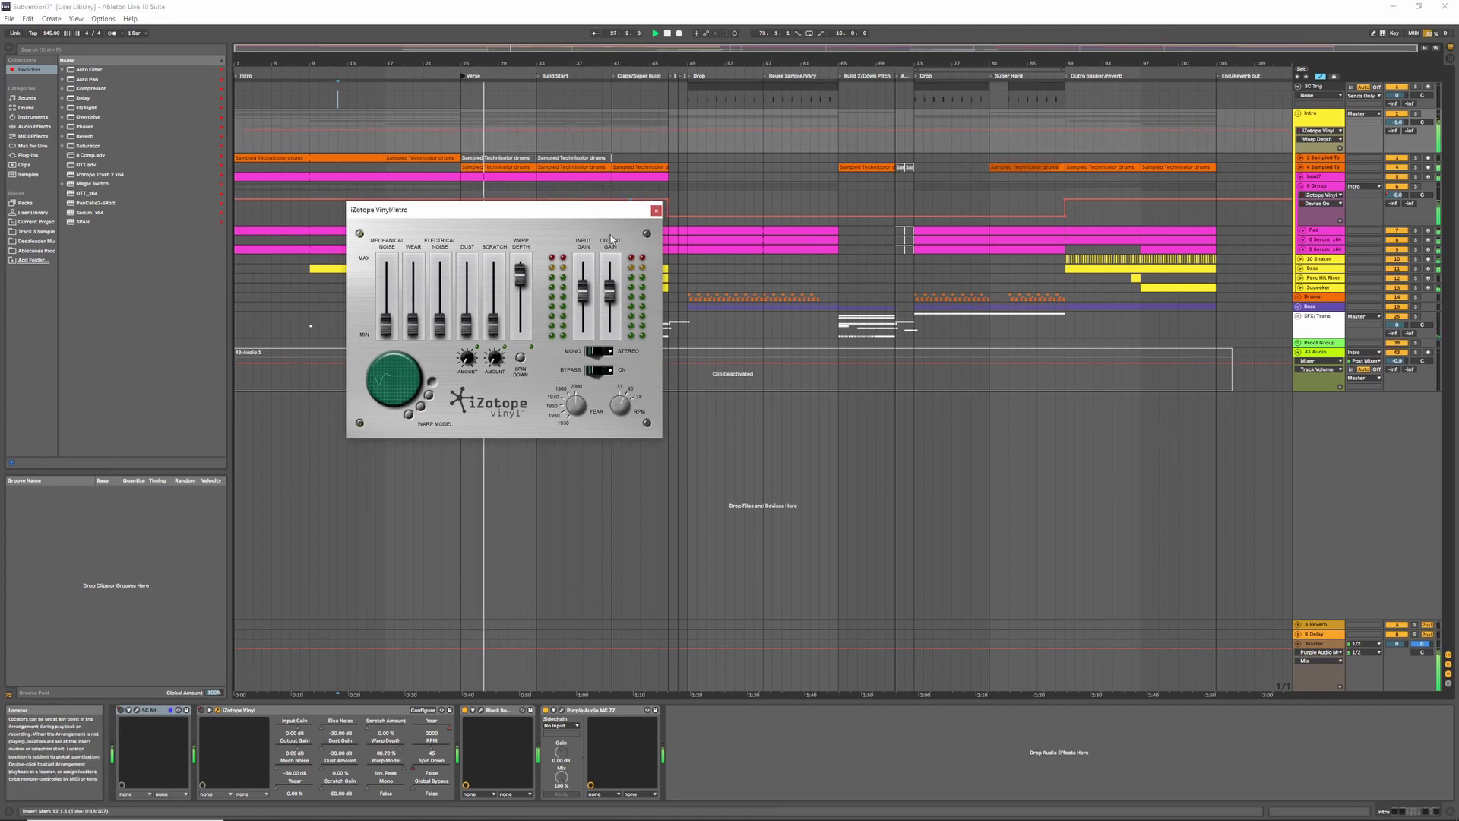
pyautogui.click(655, 210)
# - Unfold the first Sampled Technicolor drums track and play its intro clip soloed, showing the Auto Filter frequency automation
pyautogui.click(467, 166)
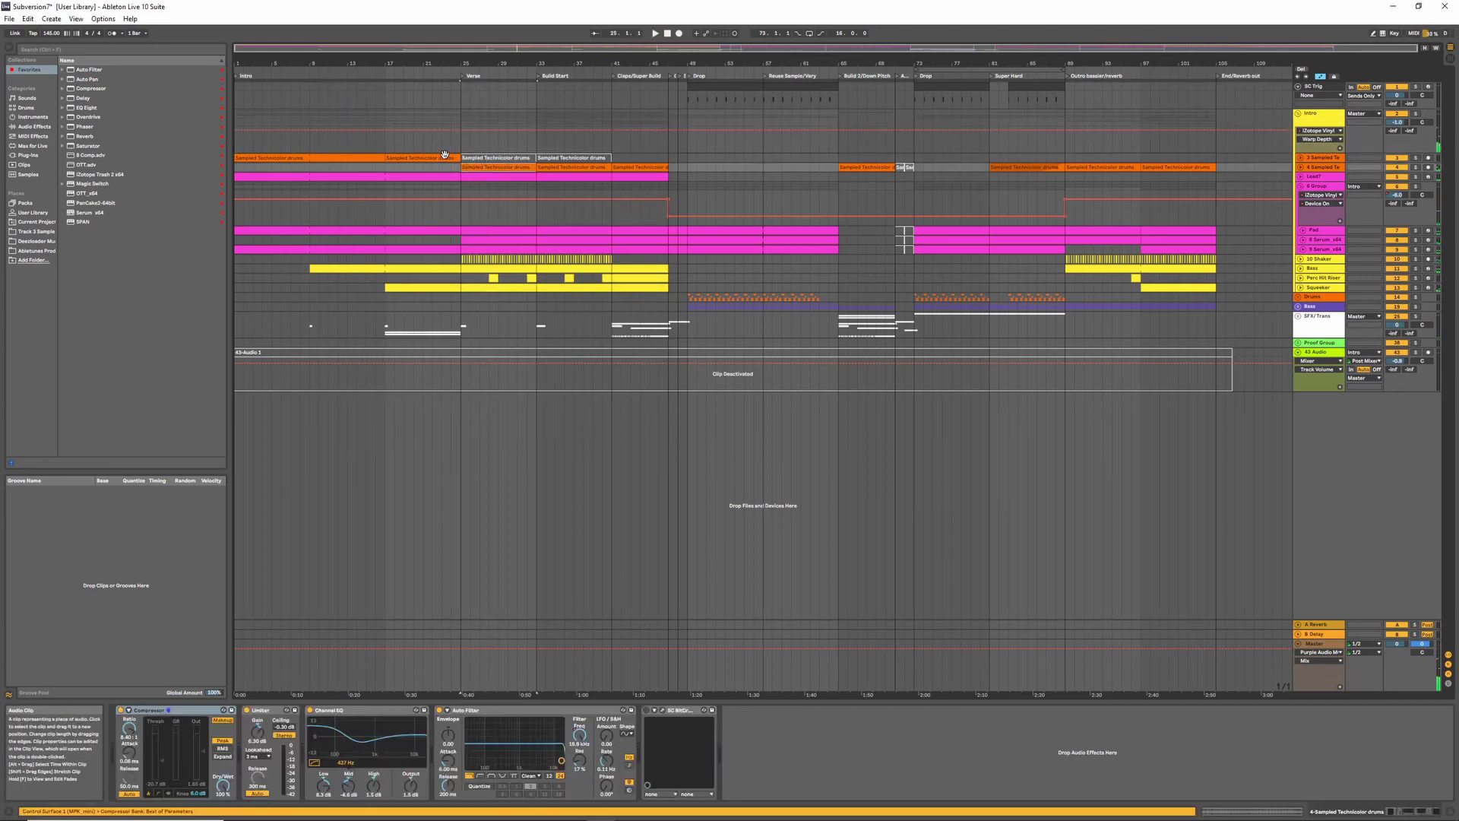
pyautogui.click(443, 156)
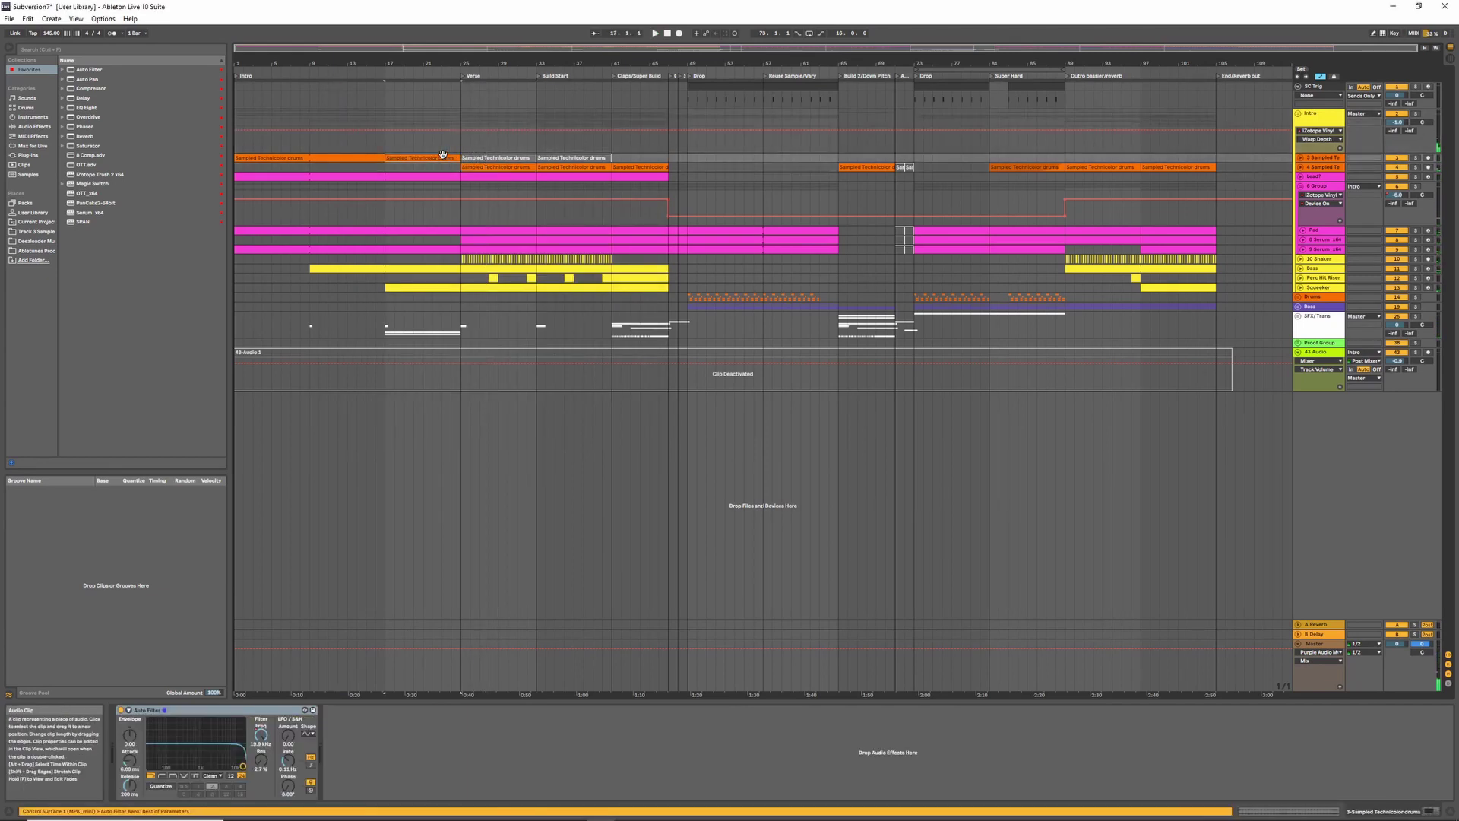
pyautogui.click(1299, 158)
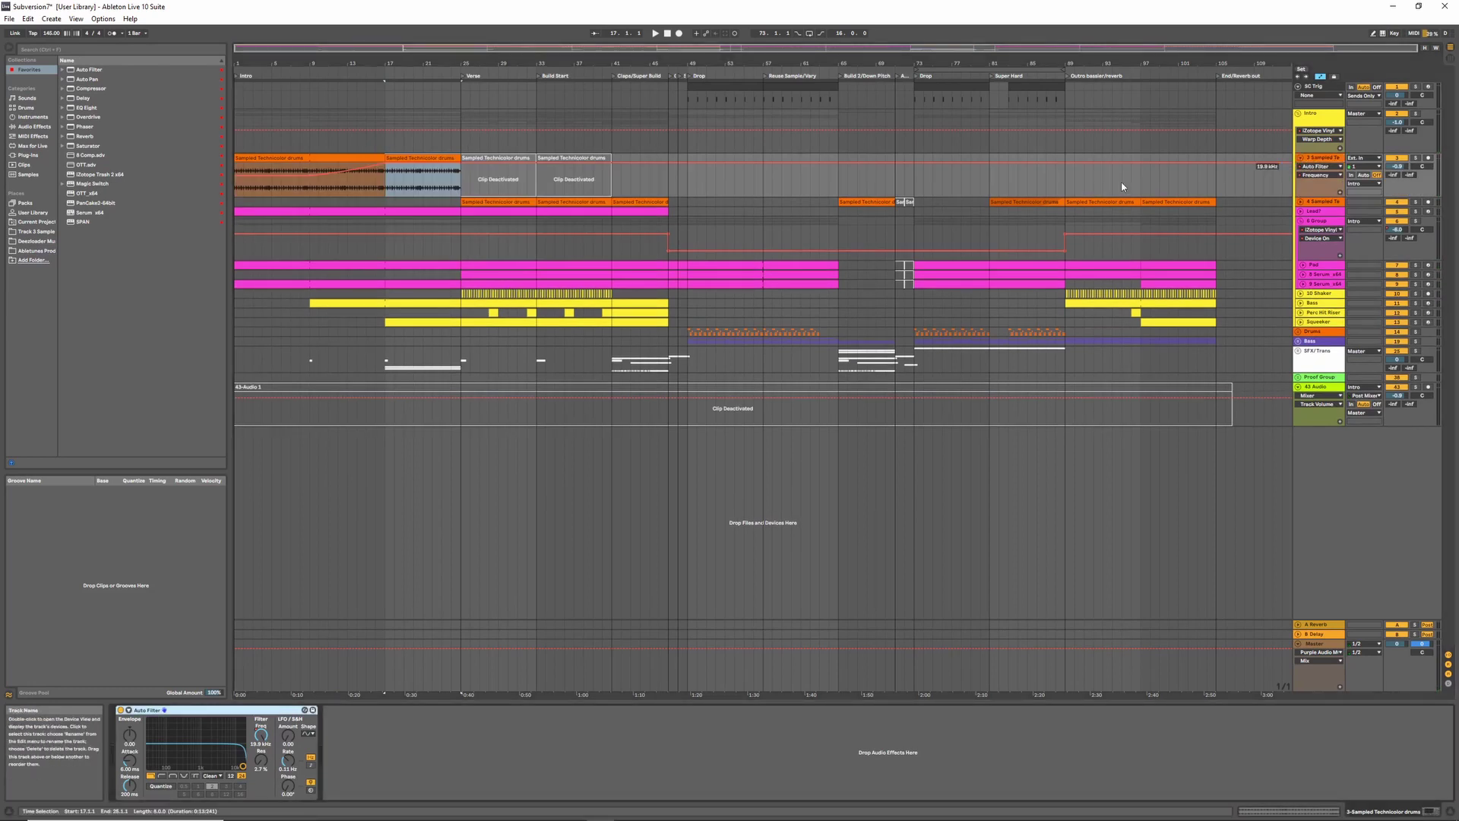
pyautogui.click(328, 171)
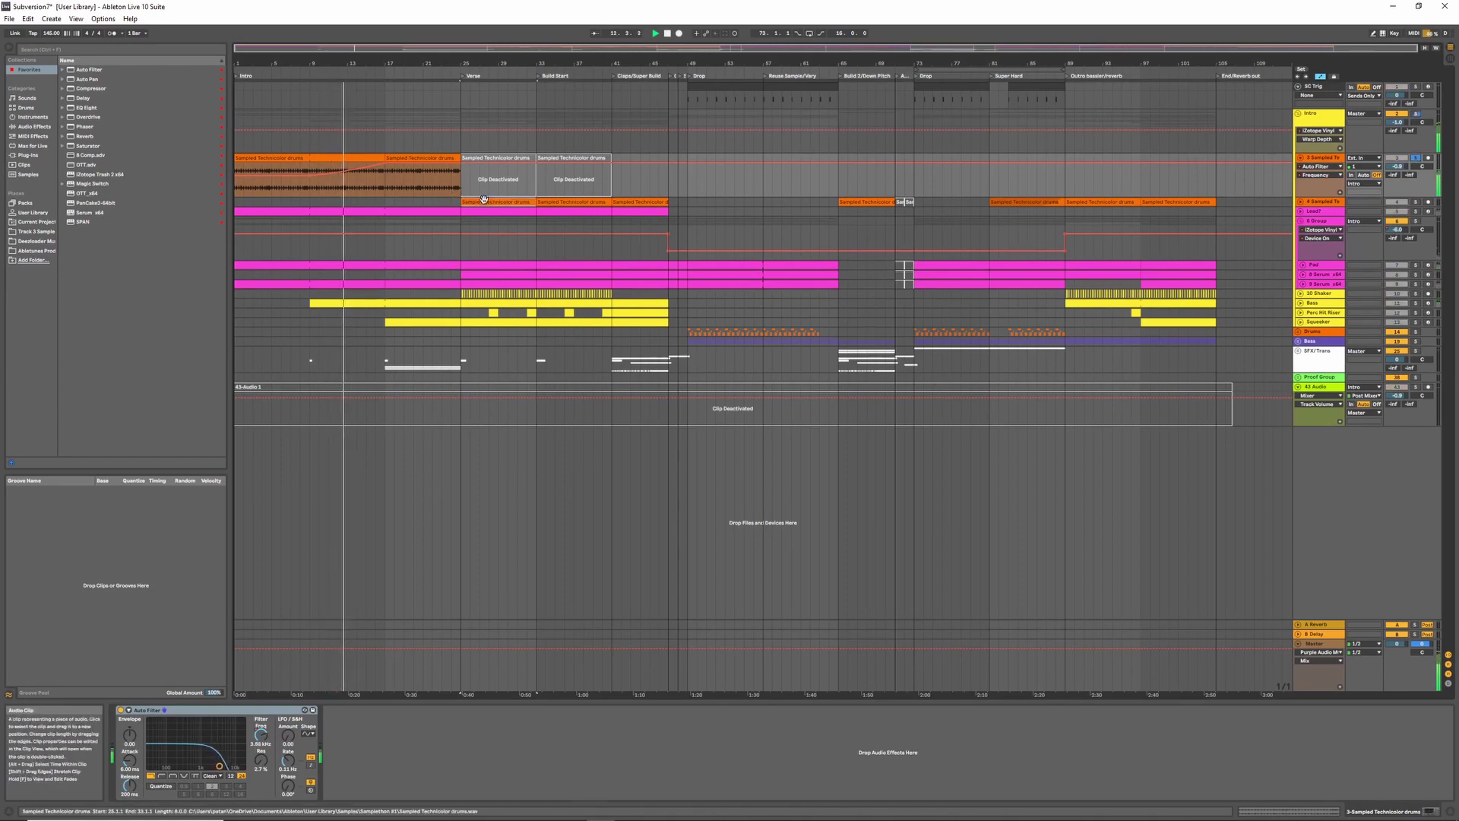
# - Unfold the second Sampled Technicolor drums track, show its effect chain and play it from the Verse
pyautogui.click(1322, 202)
pyautogui.click(1301, 203)
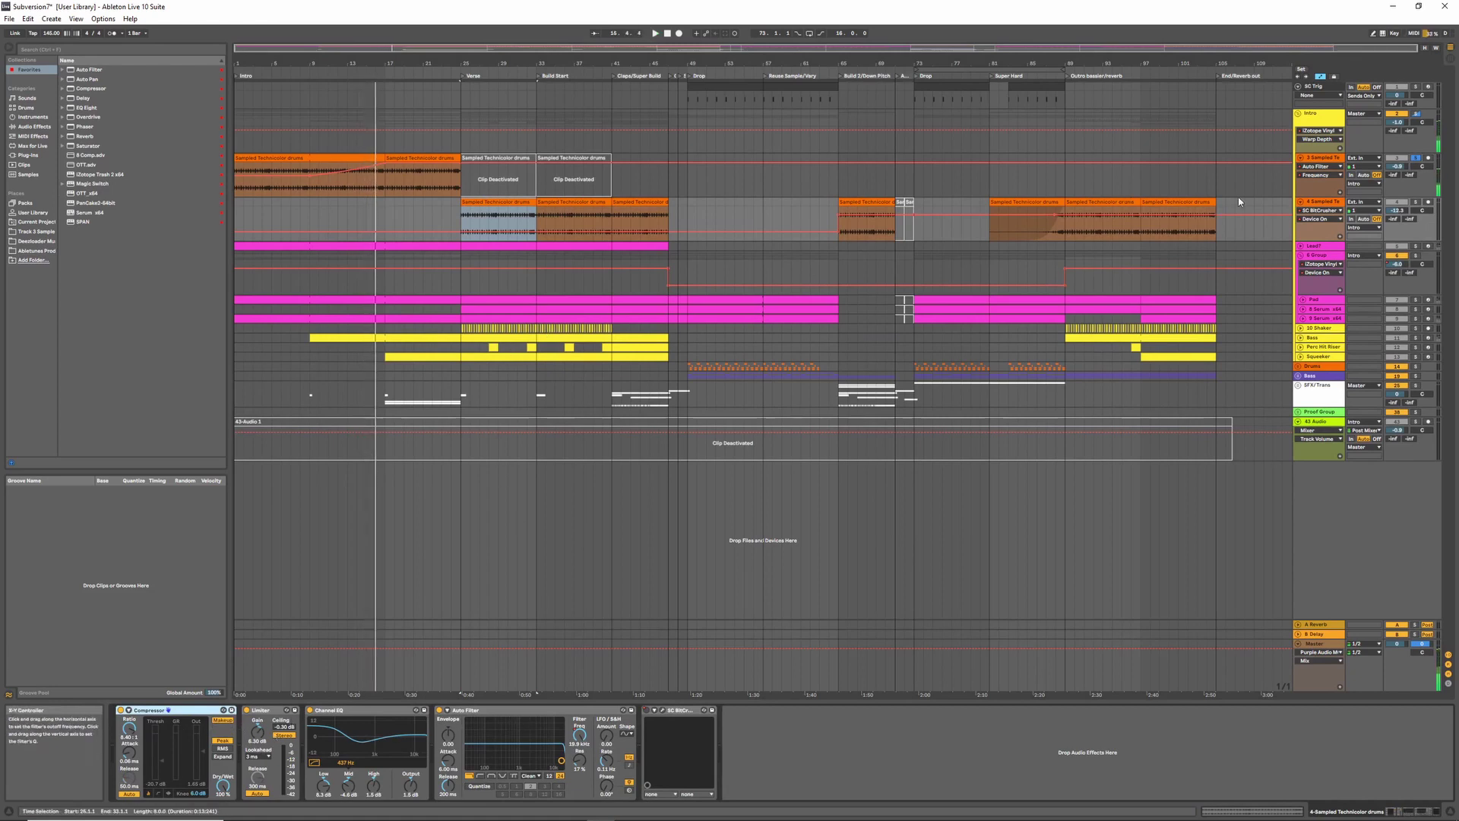
pyautogui.click(486, 63)
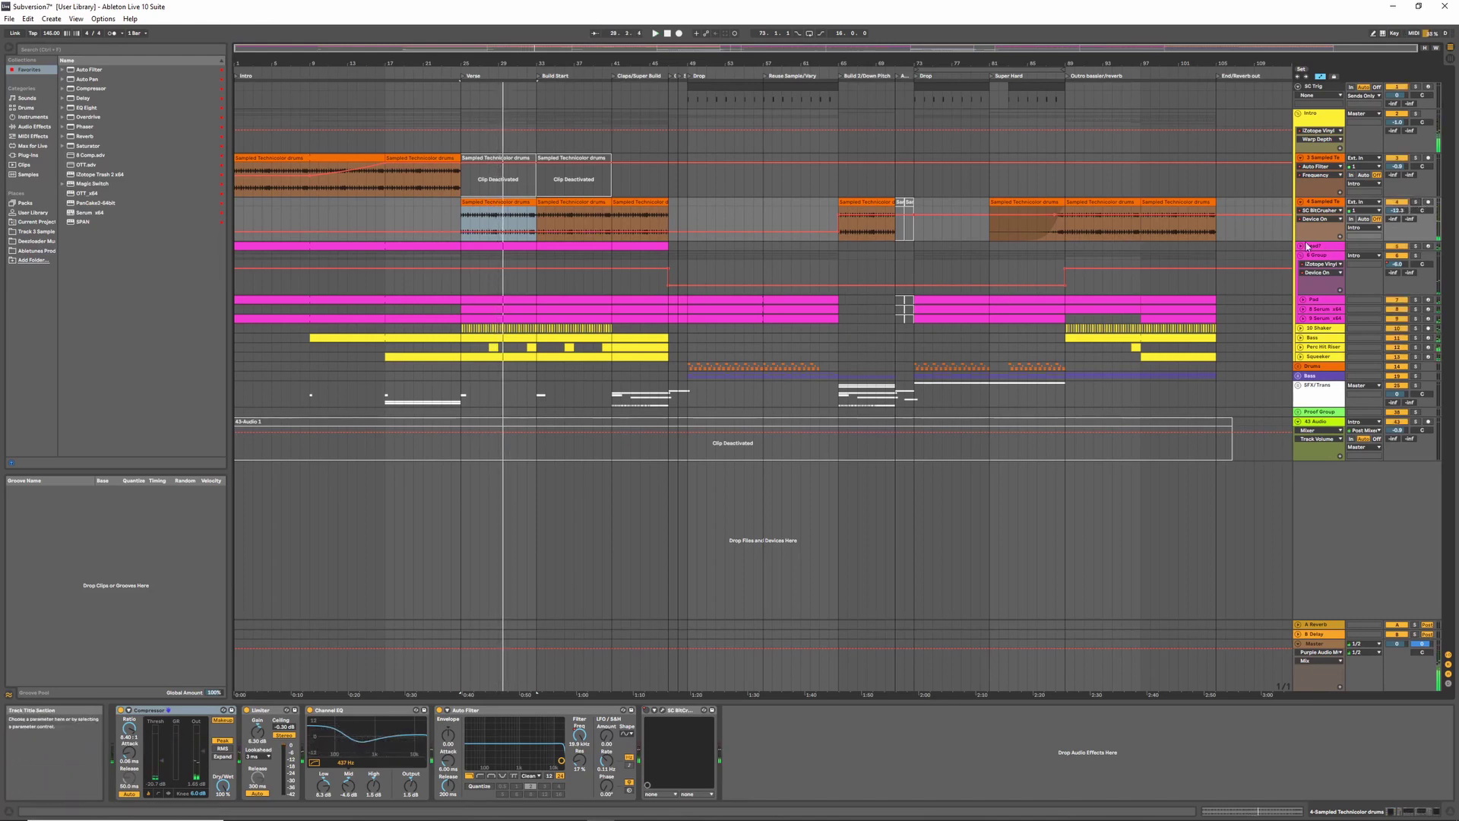
# - Unfold the lead track with Serum, solo it and play its intro clip from the start of the song
pyautogui.click(1308, 247)
pyautogui.click(1300, 246)
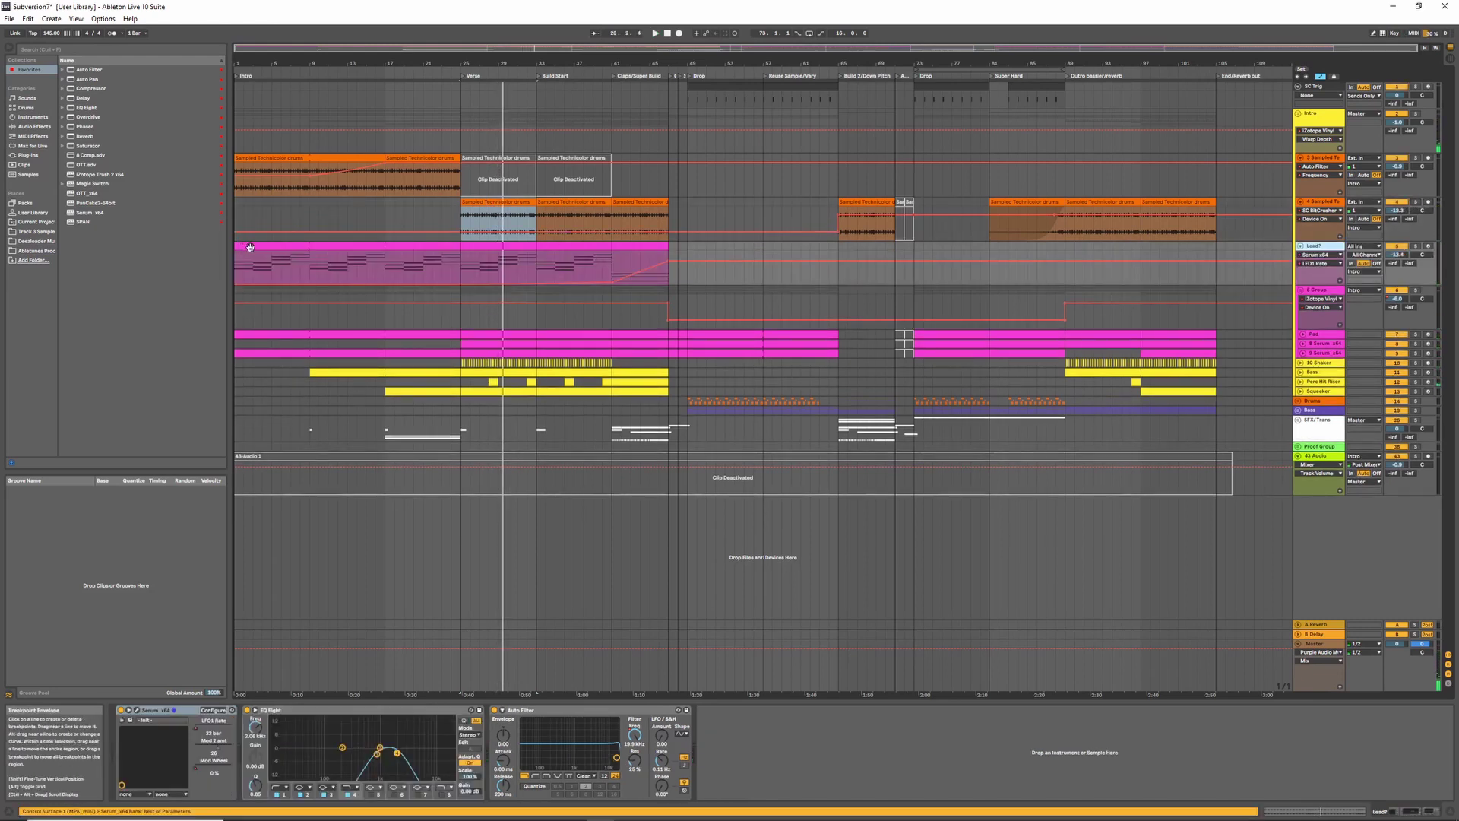
pyautogui.click(250, 247)
pyautogui.click(1415, 246)
pyautogui.press('space')
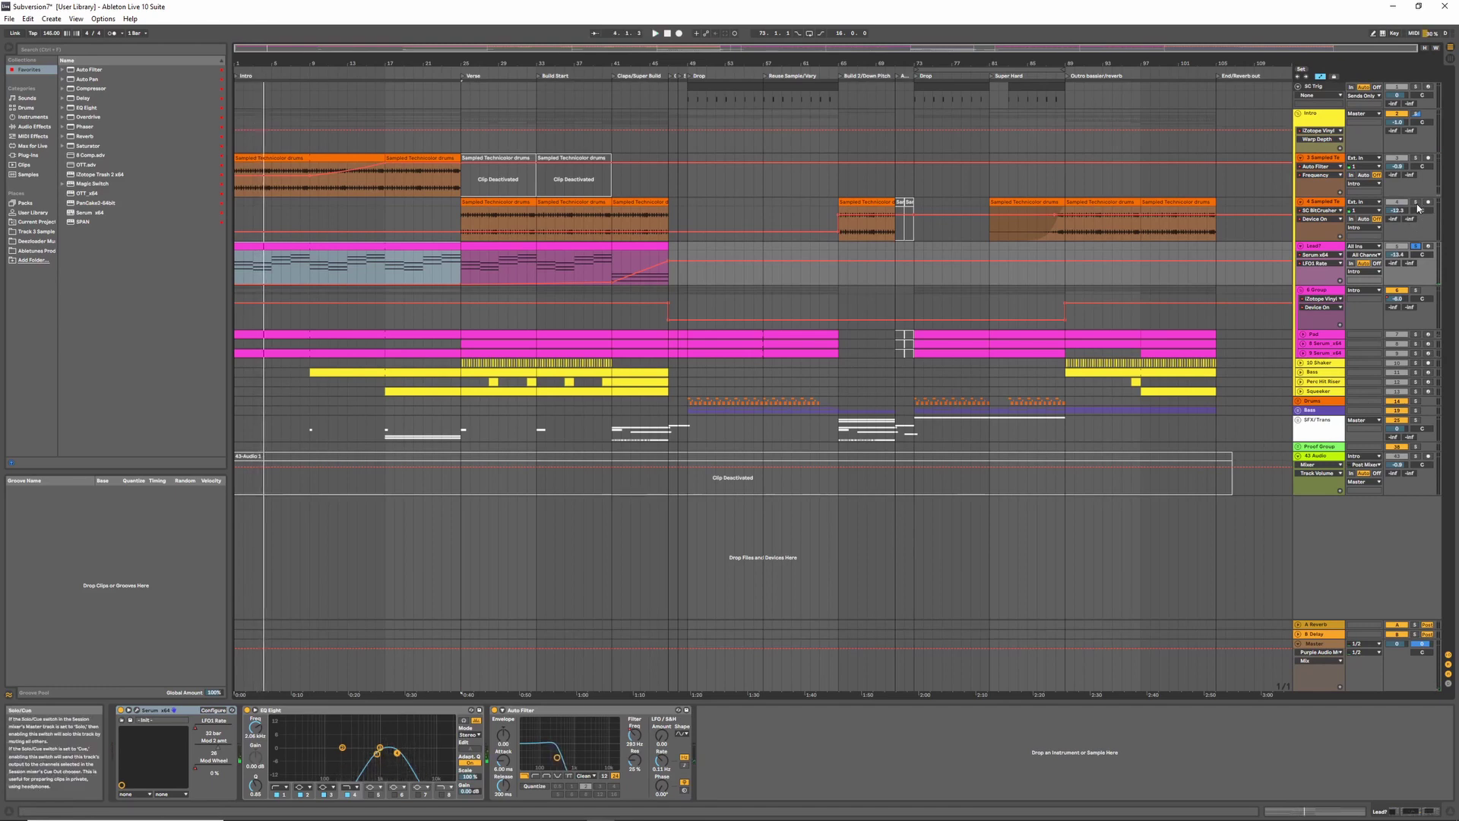
pyautogui.press('space')
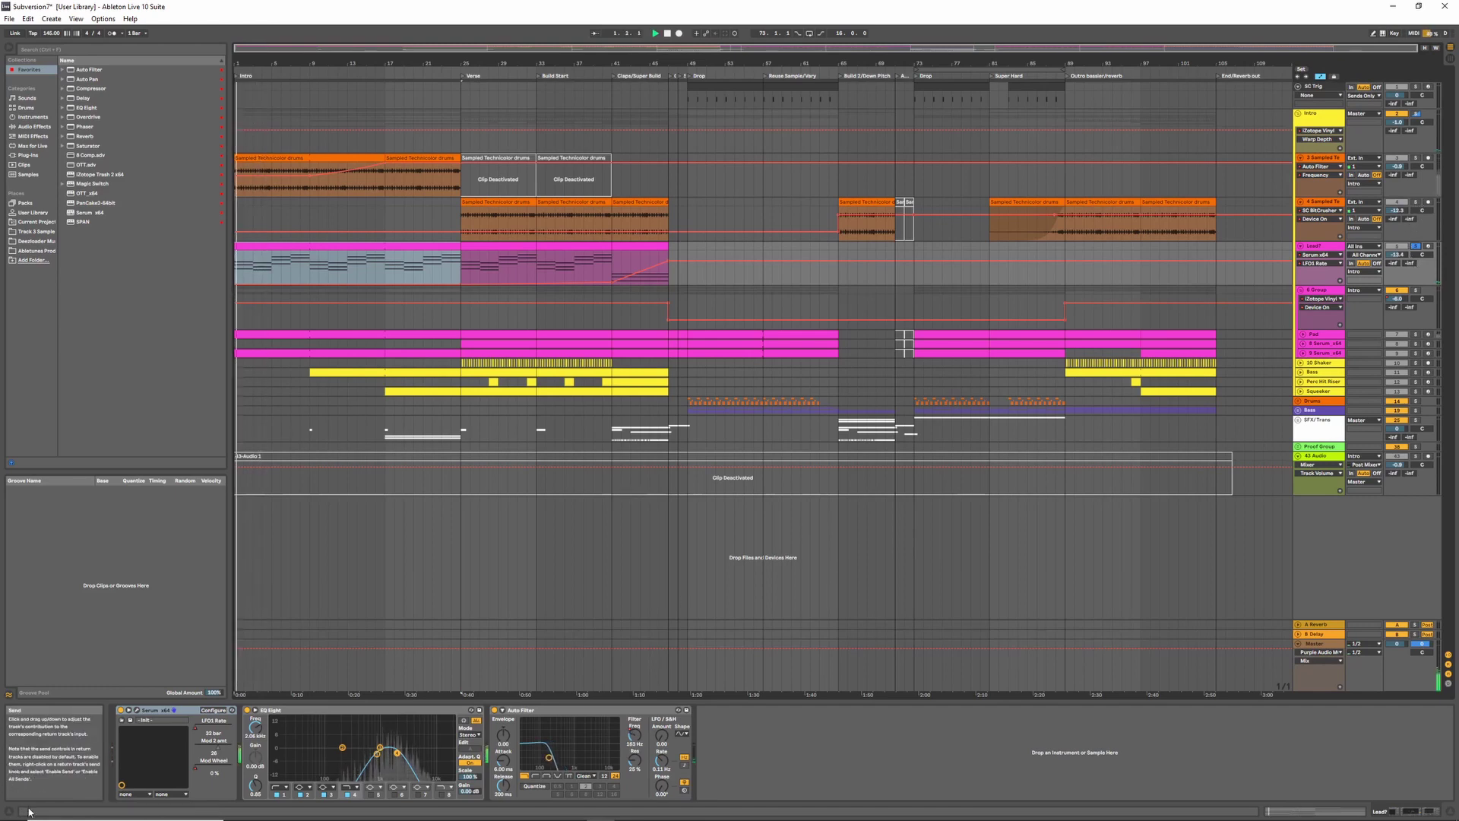
# - Show the lead's Auto Filter frequency automation and play it from mid-intro and from just before the Verse
pyautogui.click(507, 715)
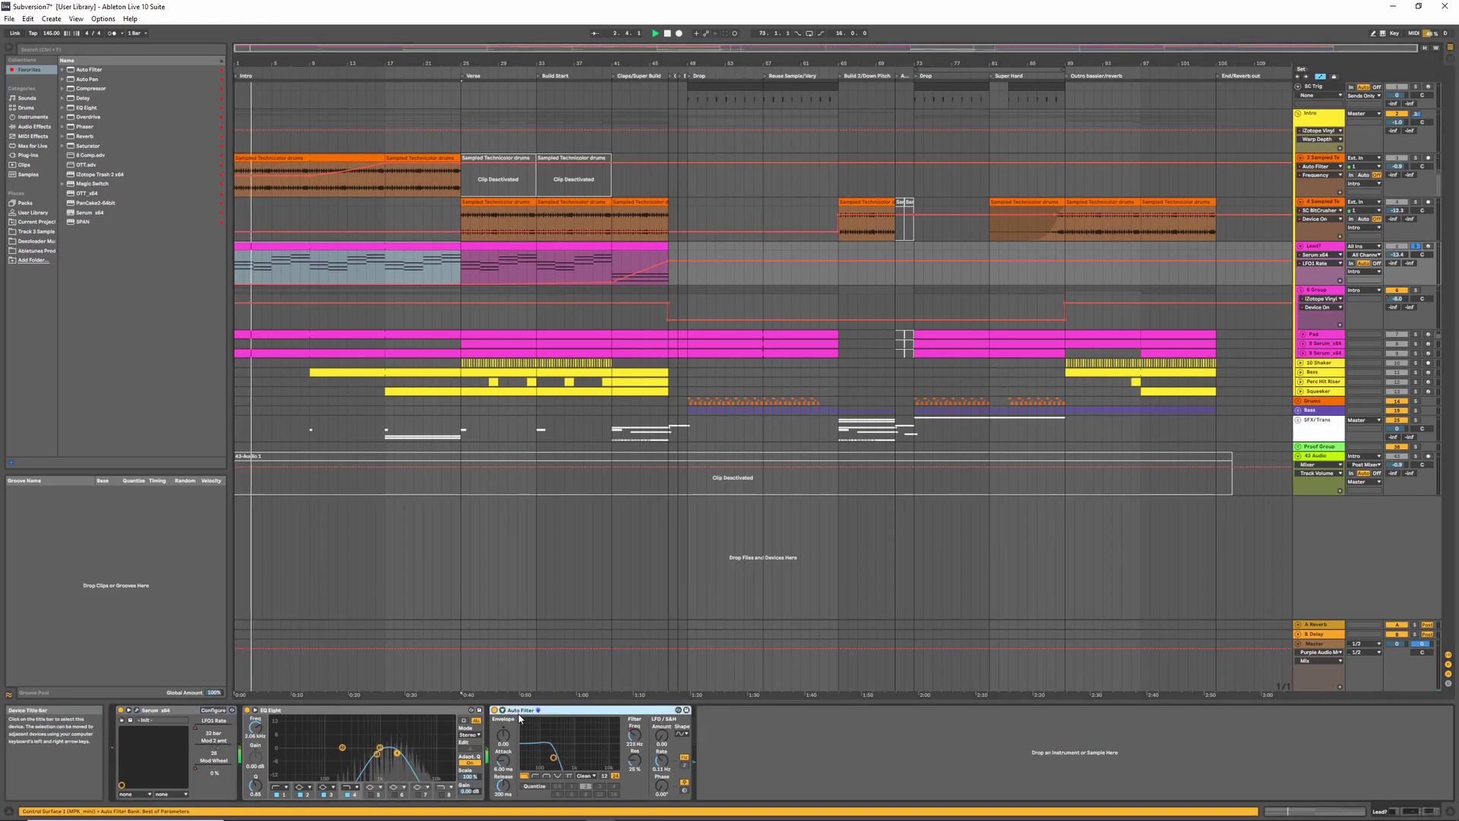
pyautogui.click(633, 736)
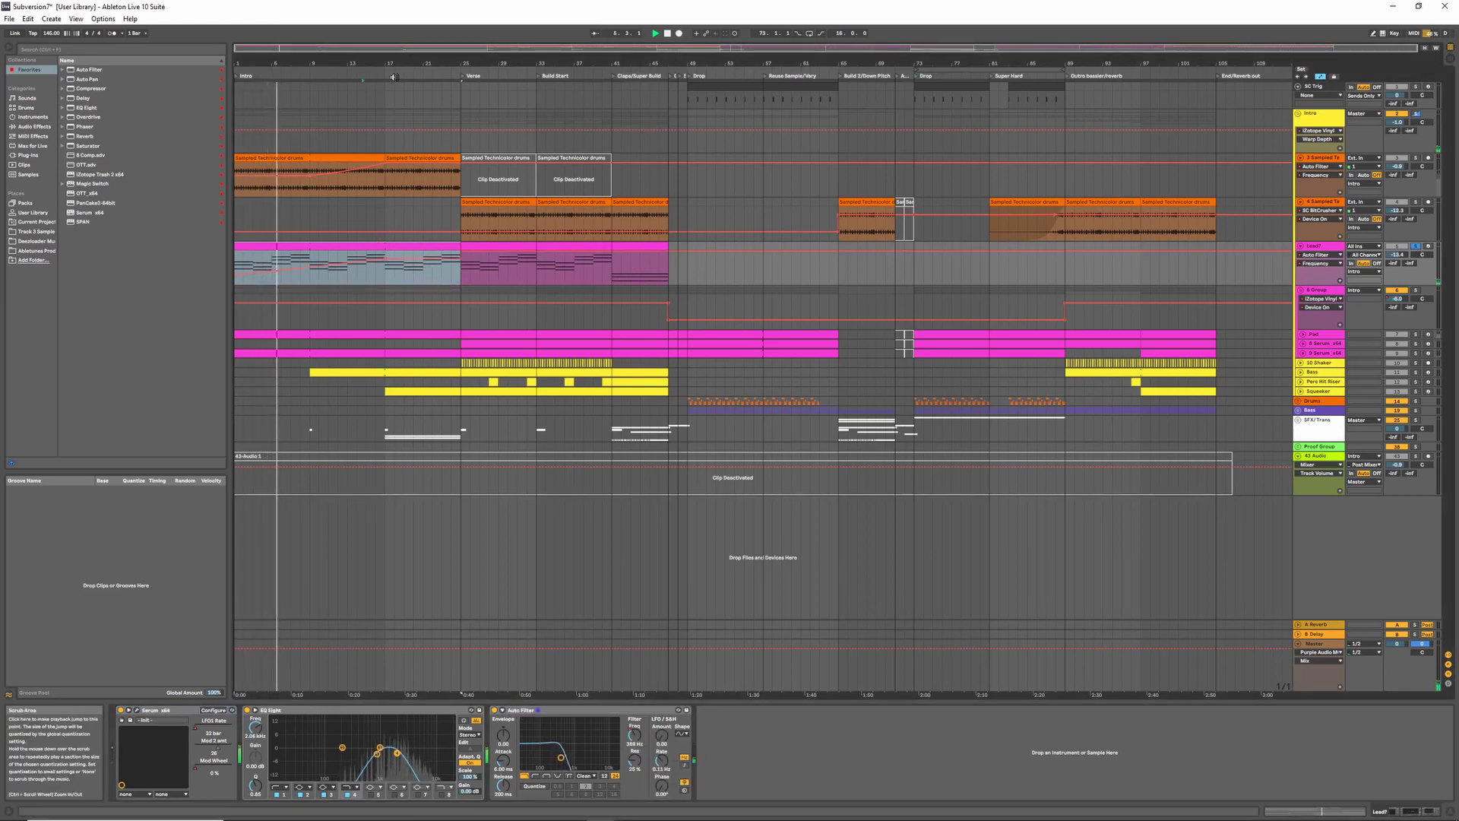
pyautogui.click(364, 74)
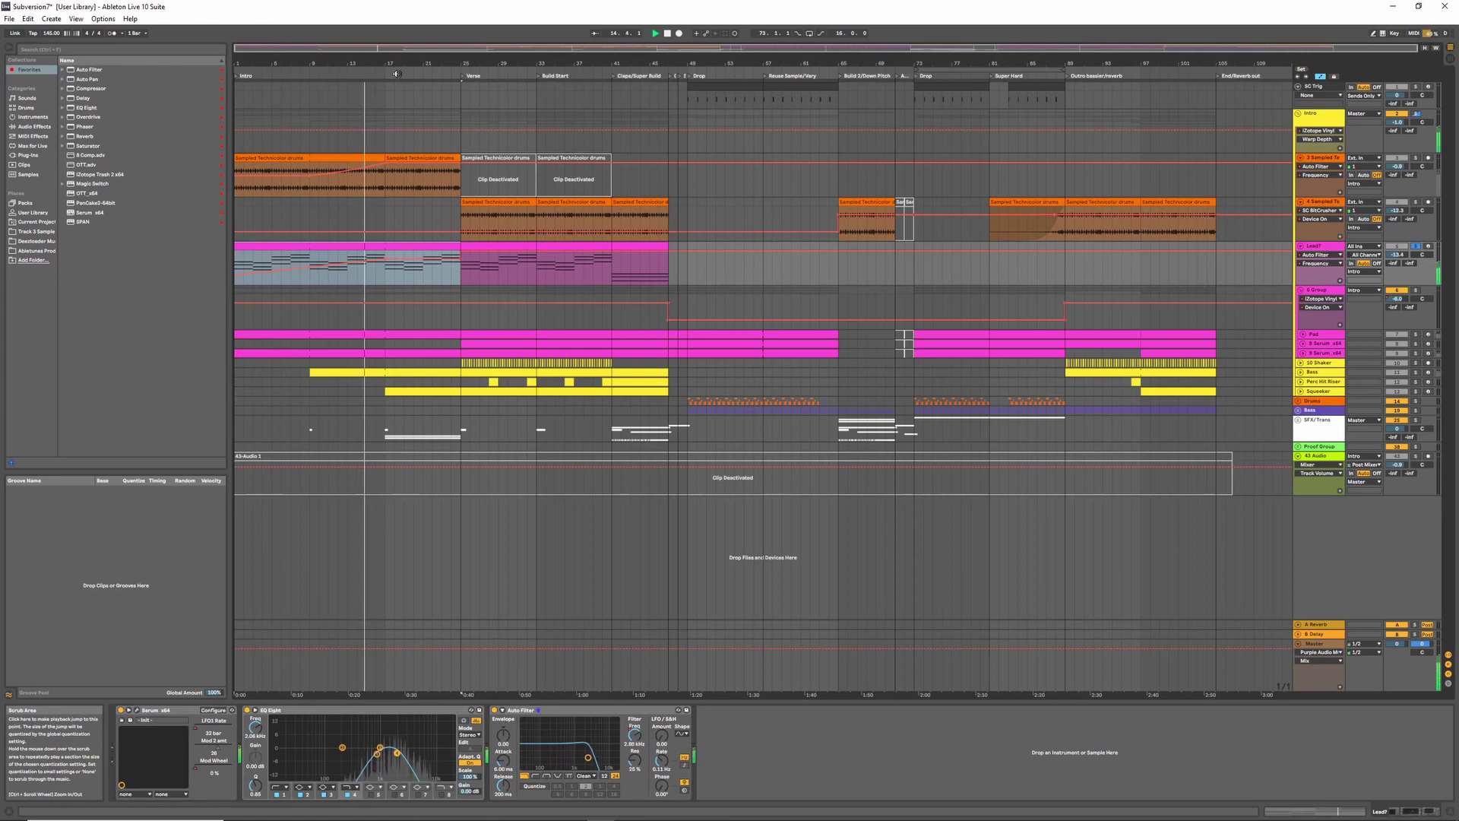
pyautogui.click(452, 76)
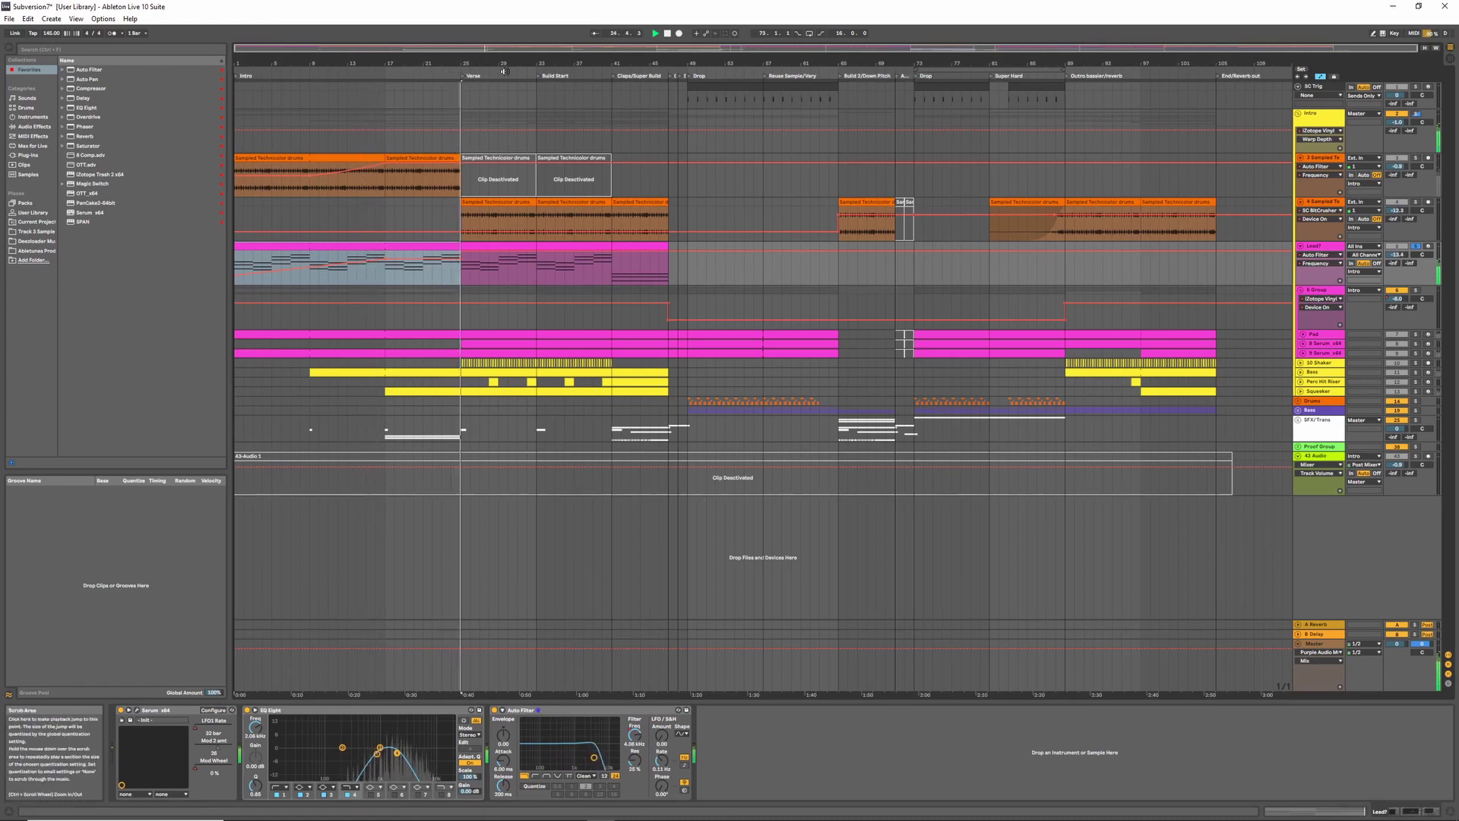
# - Play the soloed lead from within the Verse and from Build Start, and show the Build Start clip's Pitch Bend envelope
pyautogui.click(505, 73)
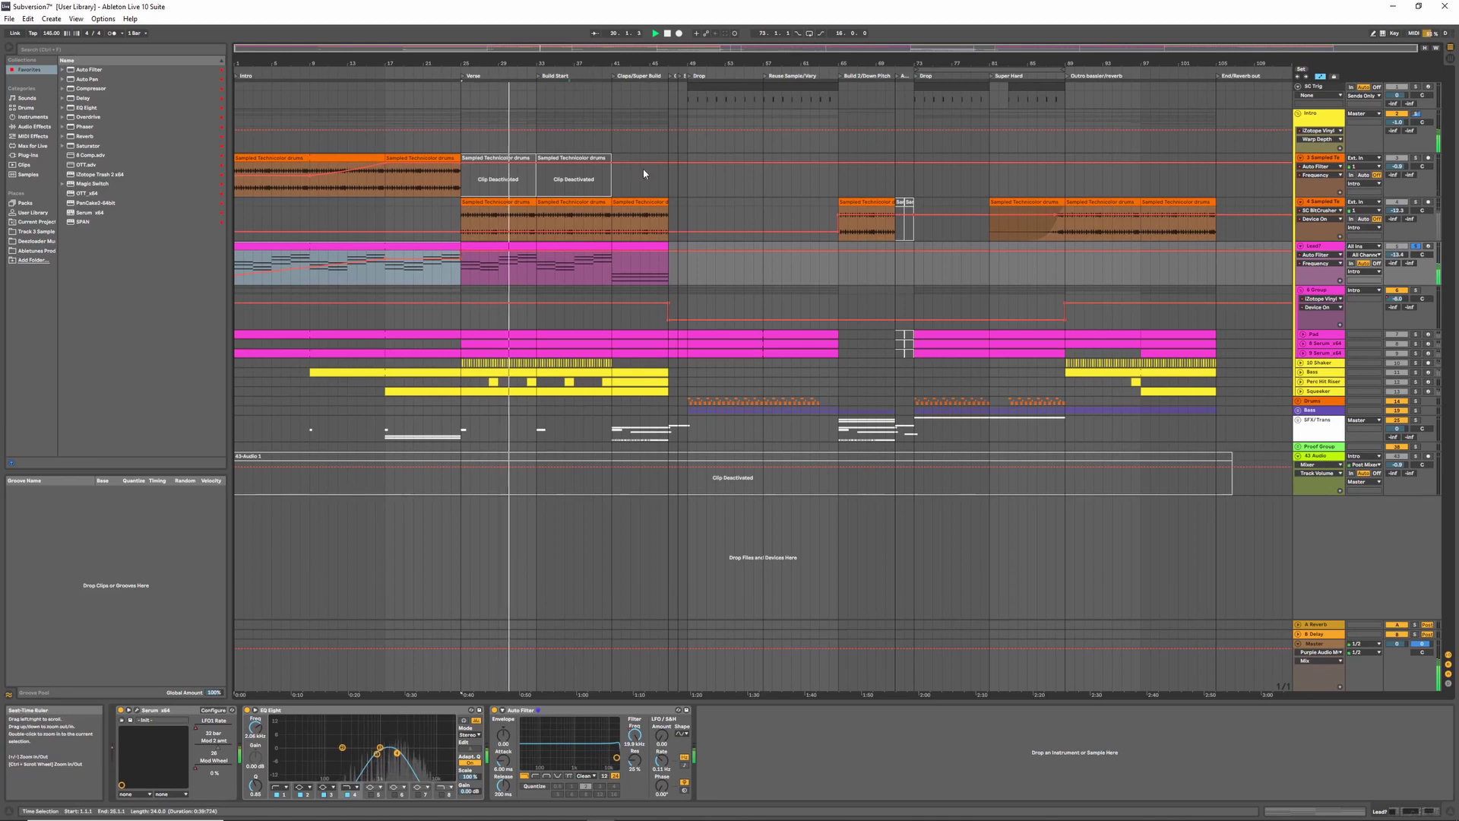
pyautogui.click(566, 73)
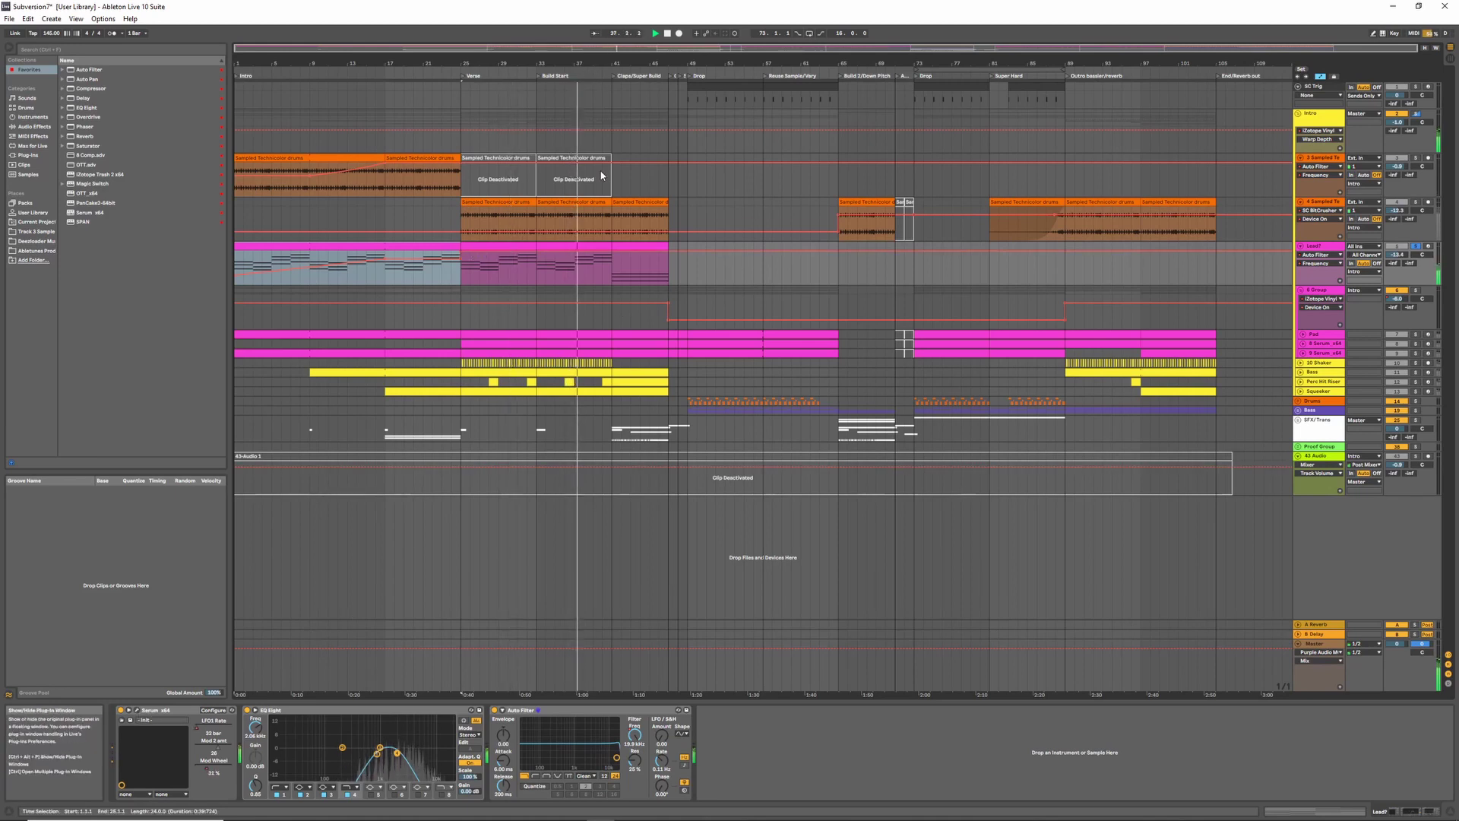
pyautogui.click(557, 243)
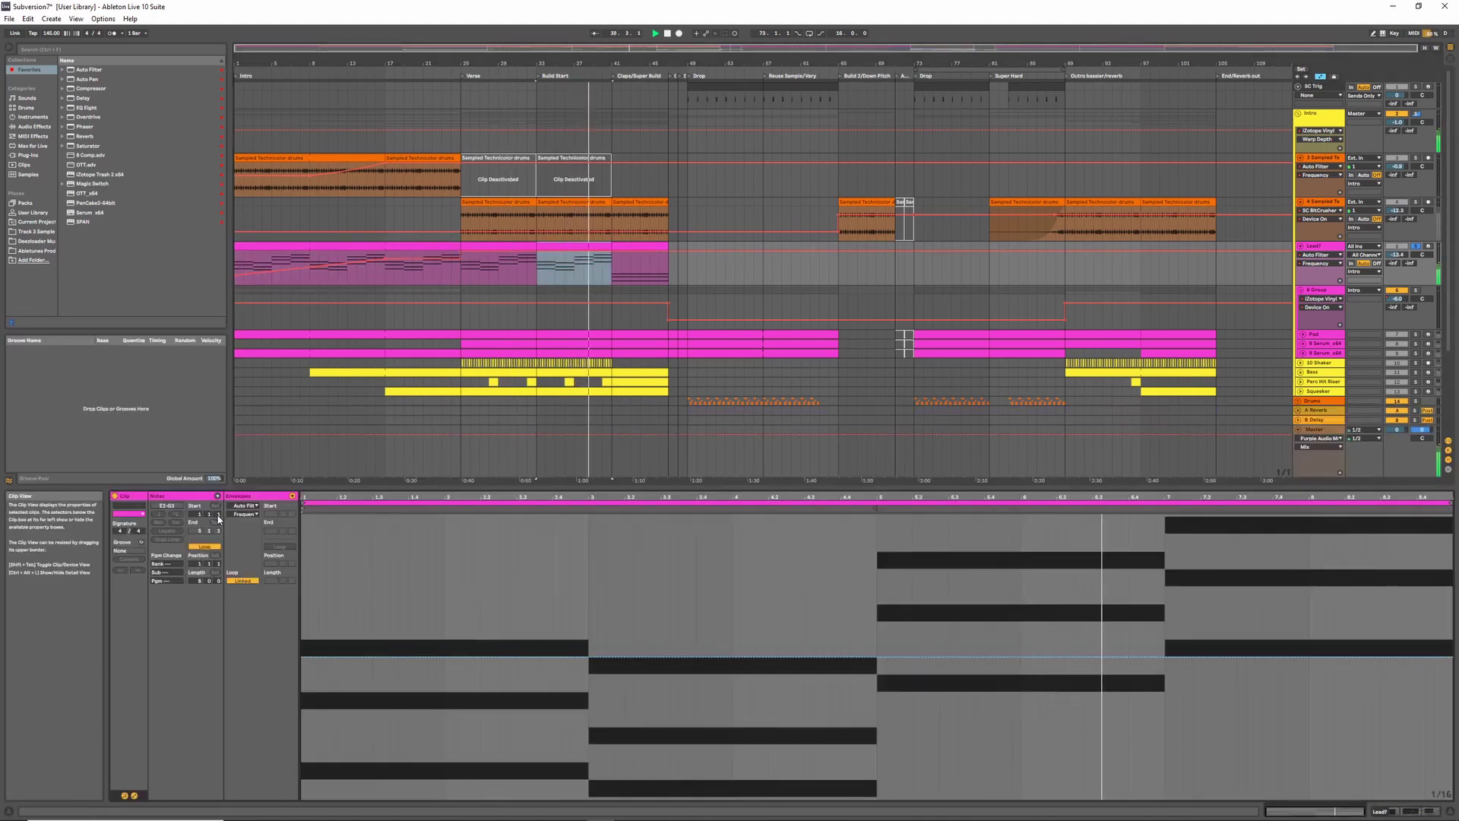
pyautogui.click(244, 506)
pyautogui.click(244, 513)
pyautogui.click(245, 514)
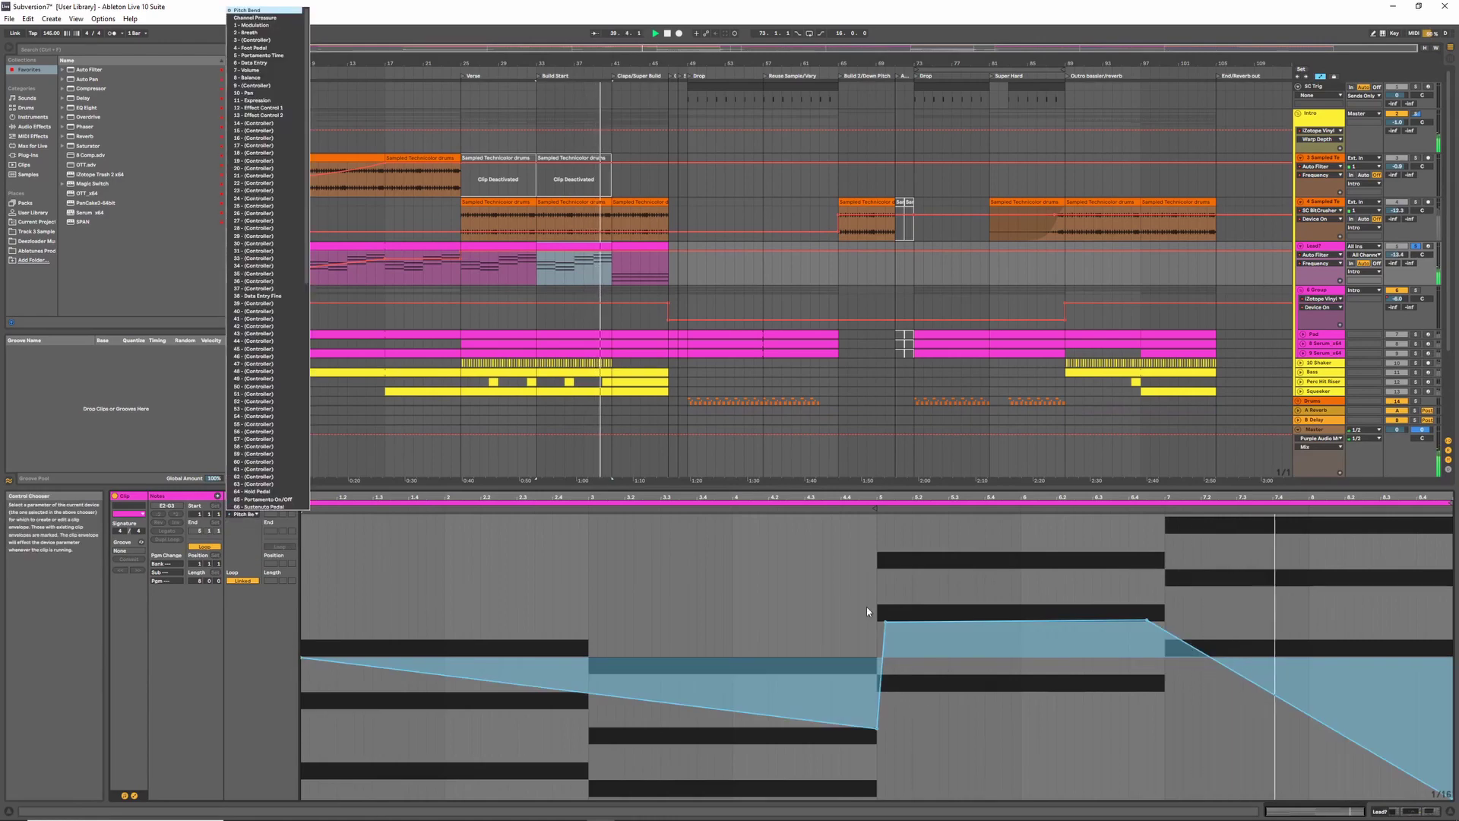
# - Select the lead's Claps/Super Build clip and show the track's Serum LFO1 Rate and Mod Wheel automation
pyautogui.click(632, 249)
pyautogui.click(635, 247)
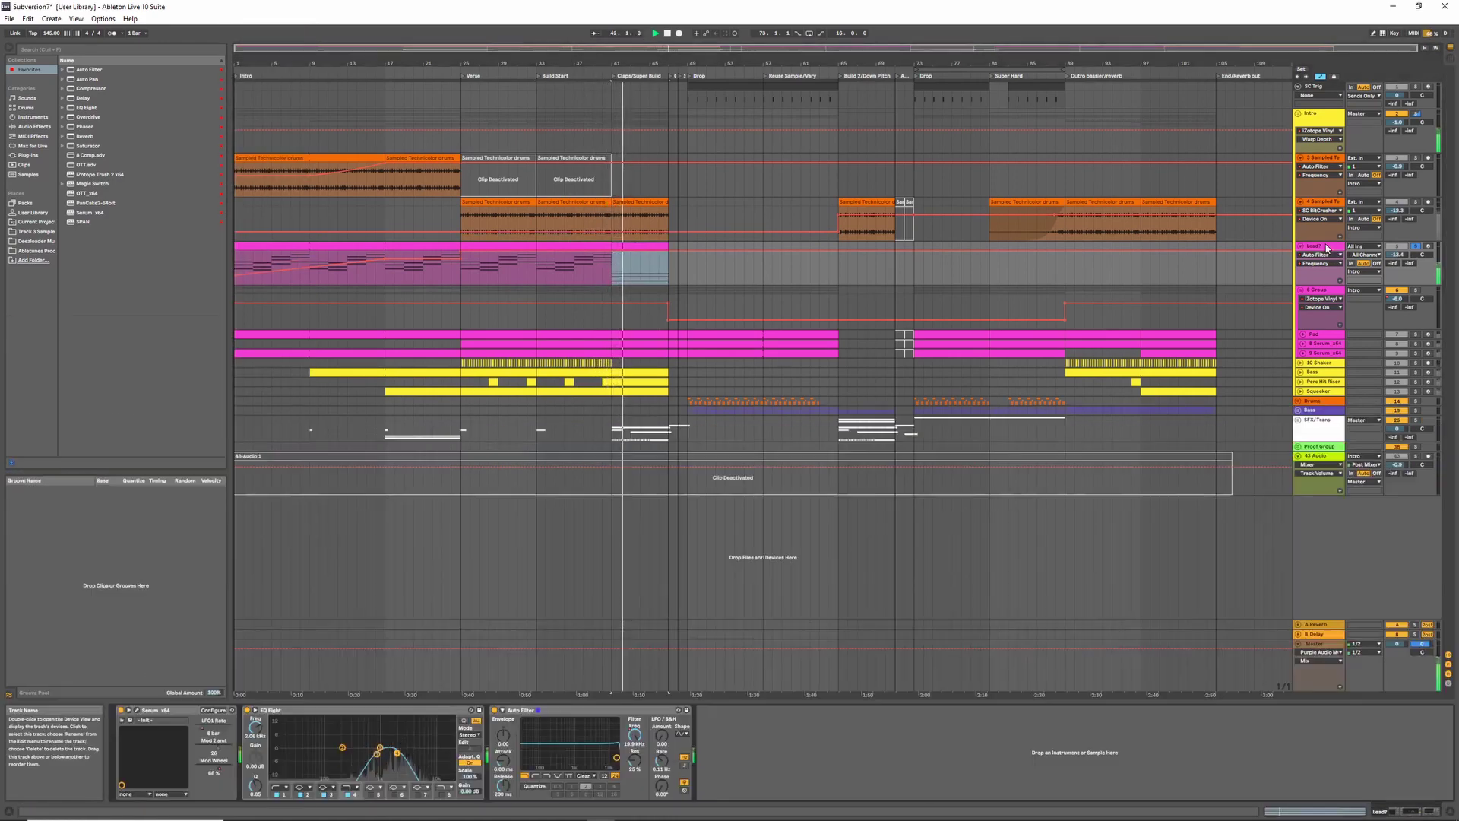
pyautogui.click(1326, 248)
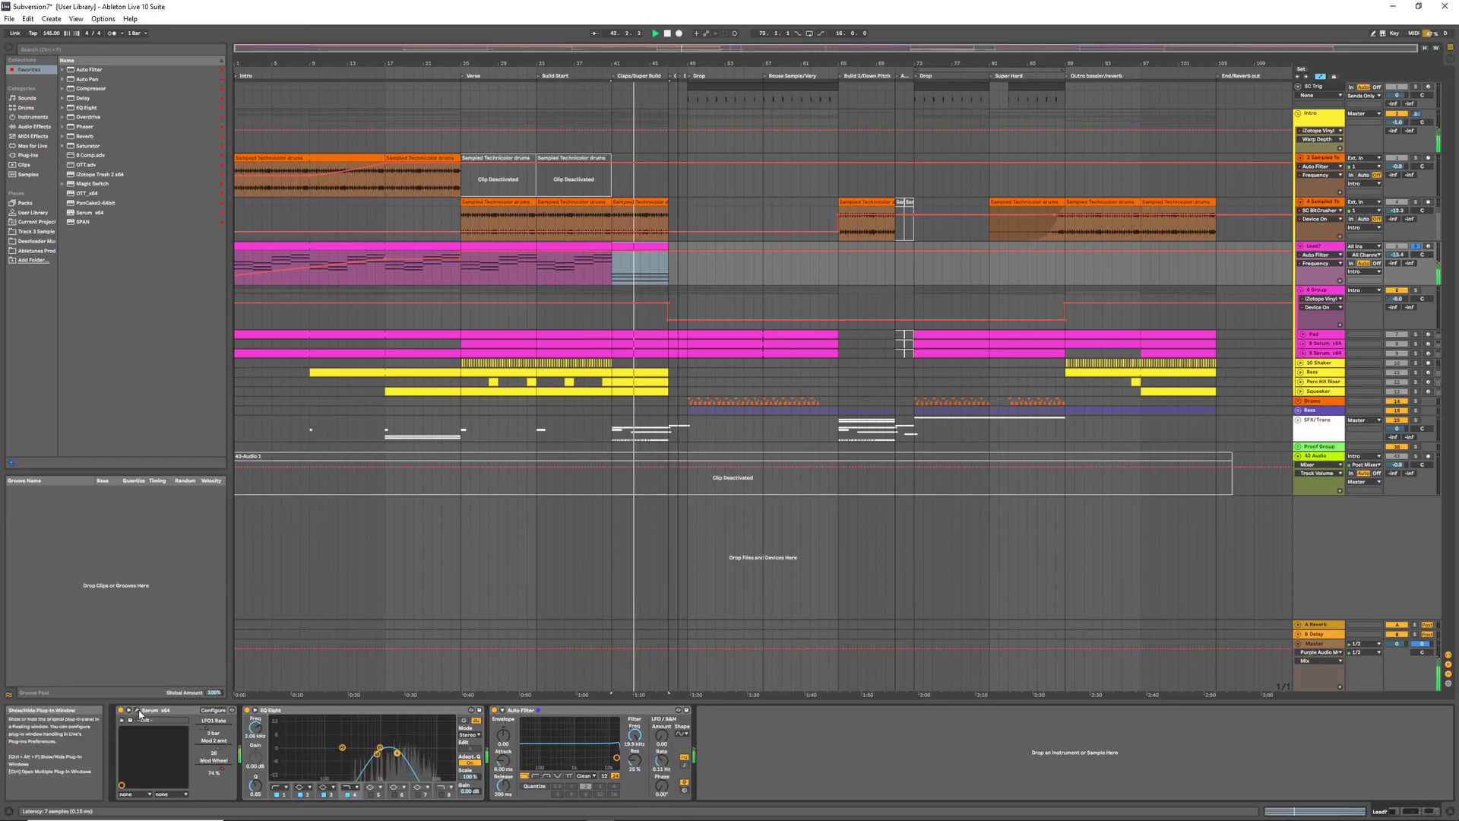
pyautogui.rightClick(214, 732)
pyautogui.click(220, 733)
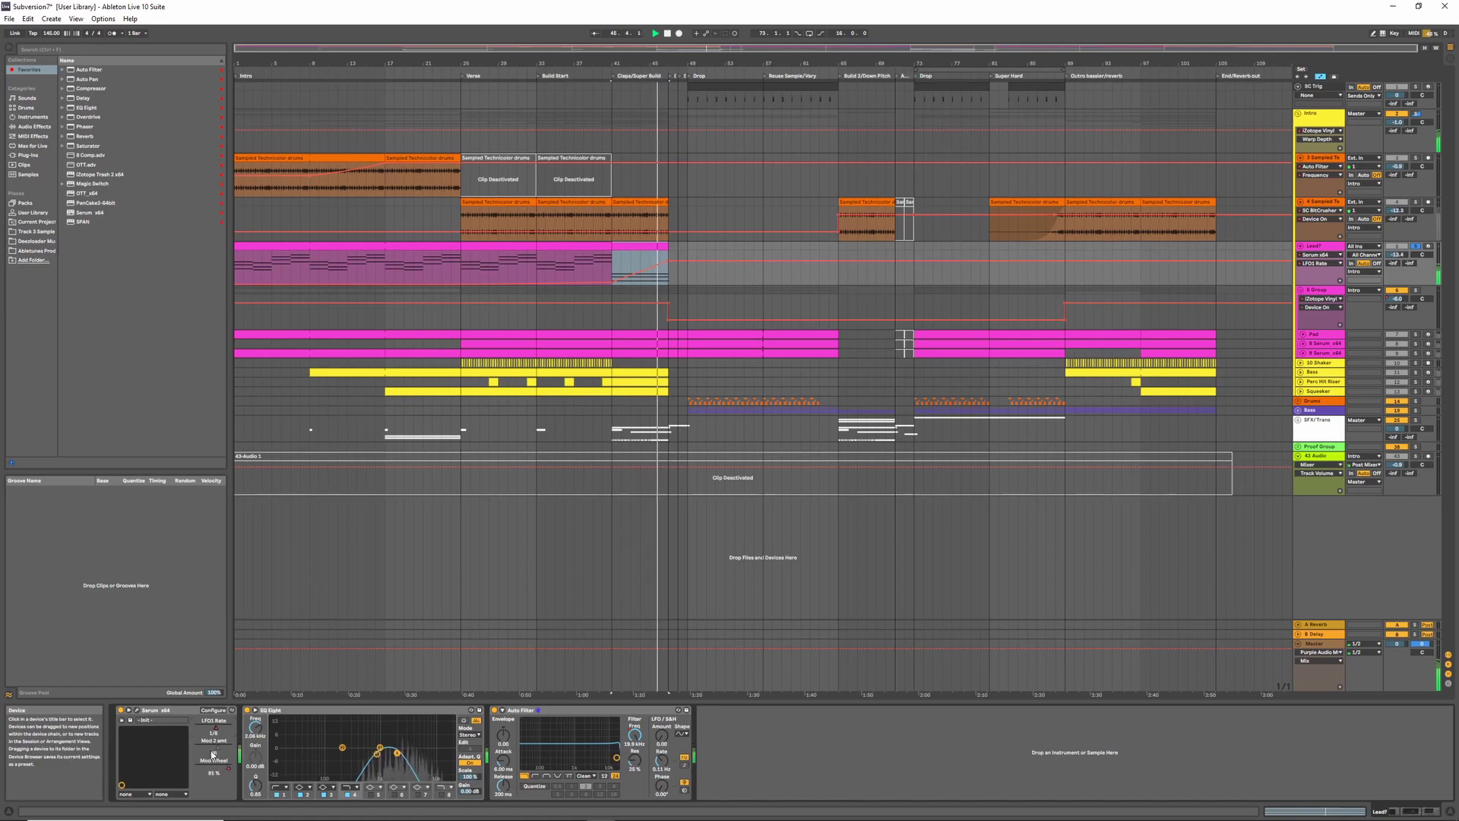
pyautogui.rightClick(213, 760)
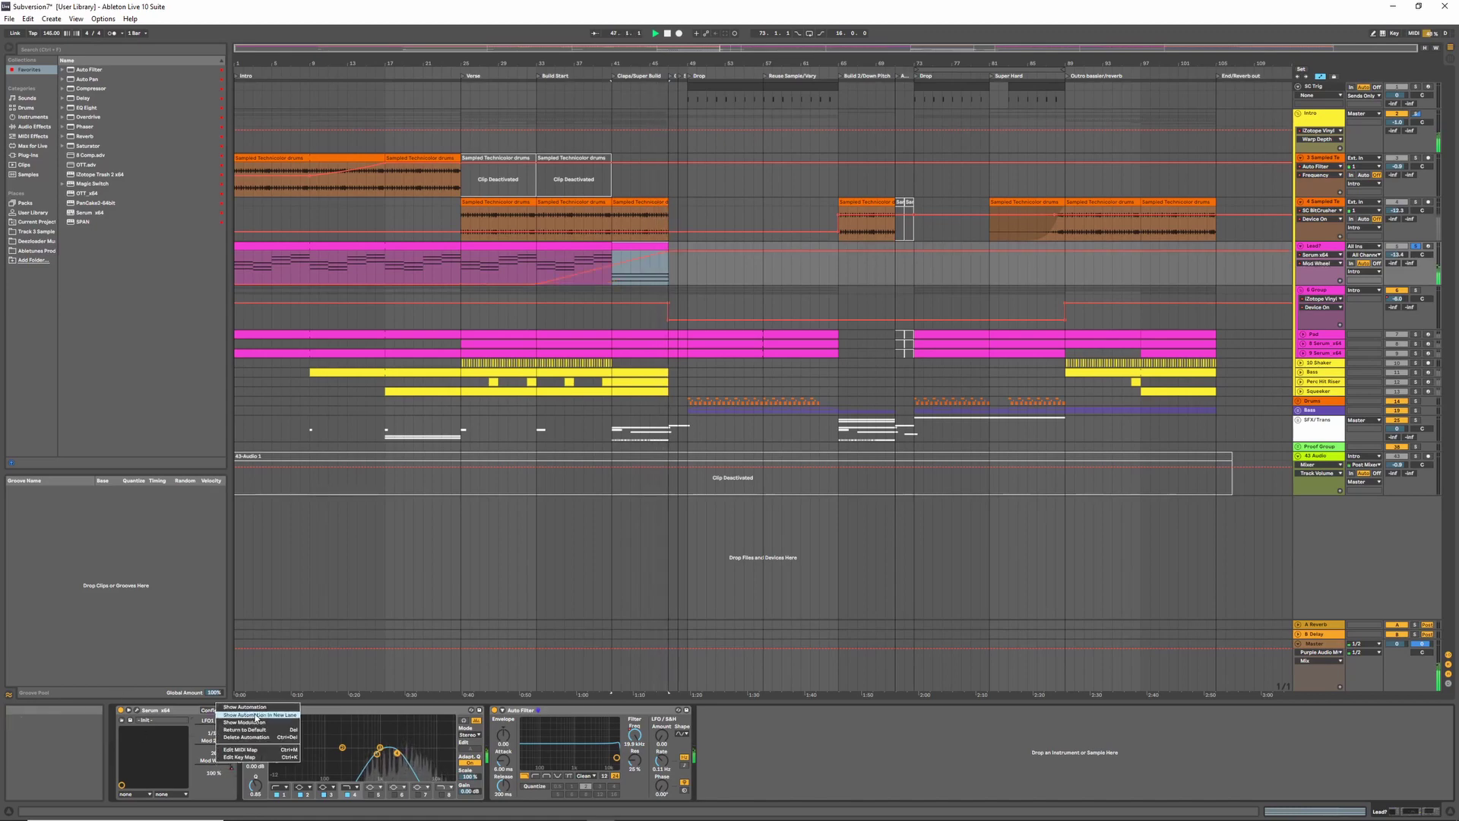
pyautogui.click(154, 718)
# - Open the lead's Serum with playback stopped and examine its modulation matrix routings and global settings
pyautogui.click(137, 710)
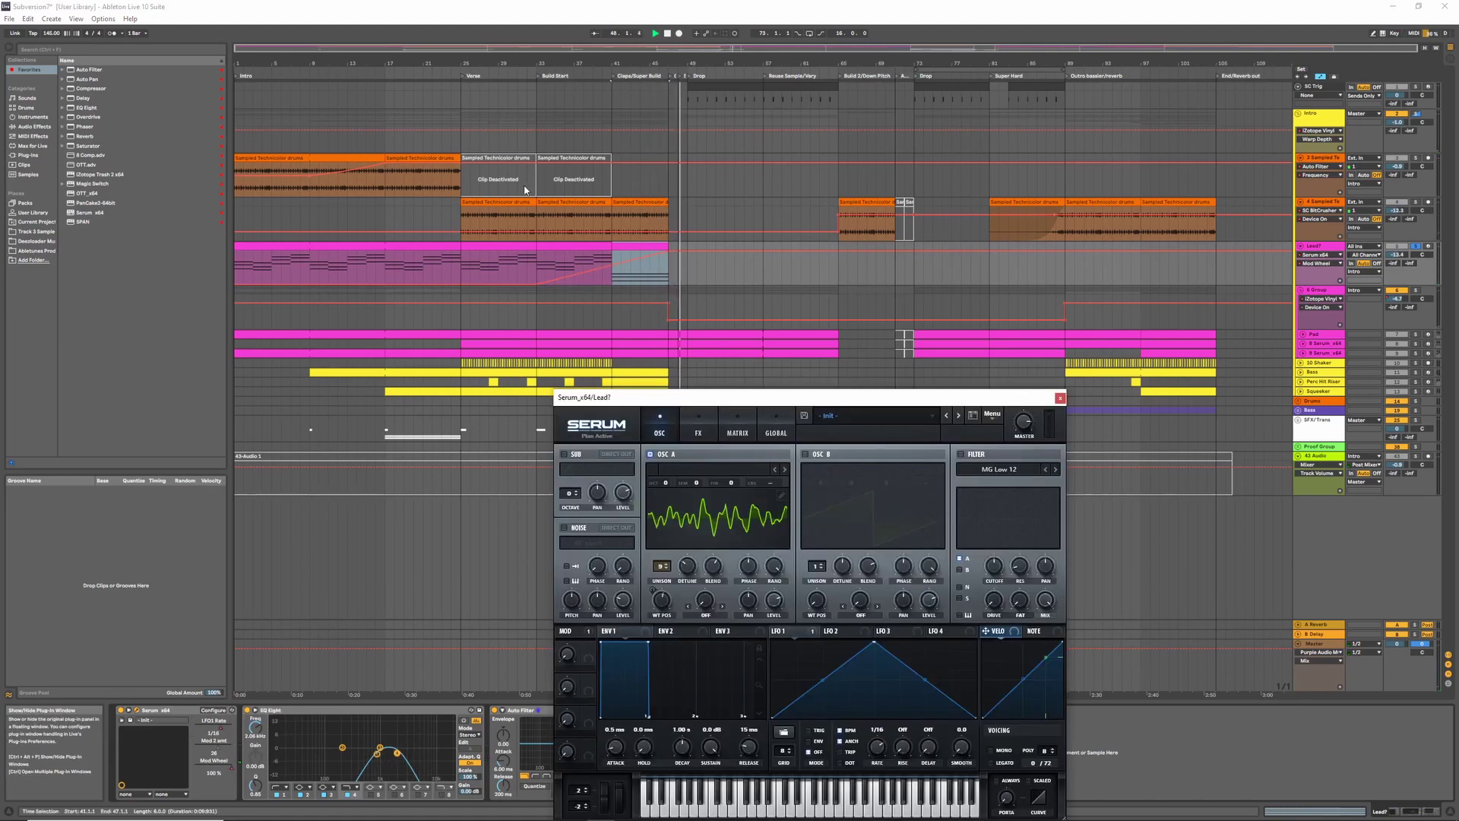
pyautogui.click(669, 35)
pyautogui.moveTo(776, 398); pyautogui.dragTo(740, 197)
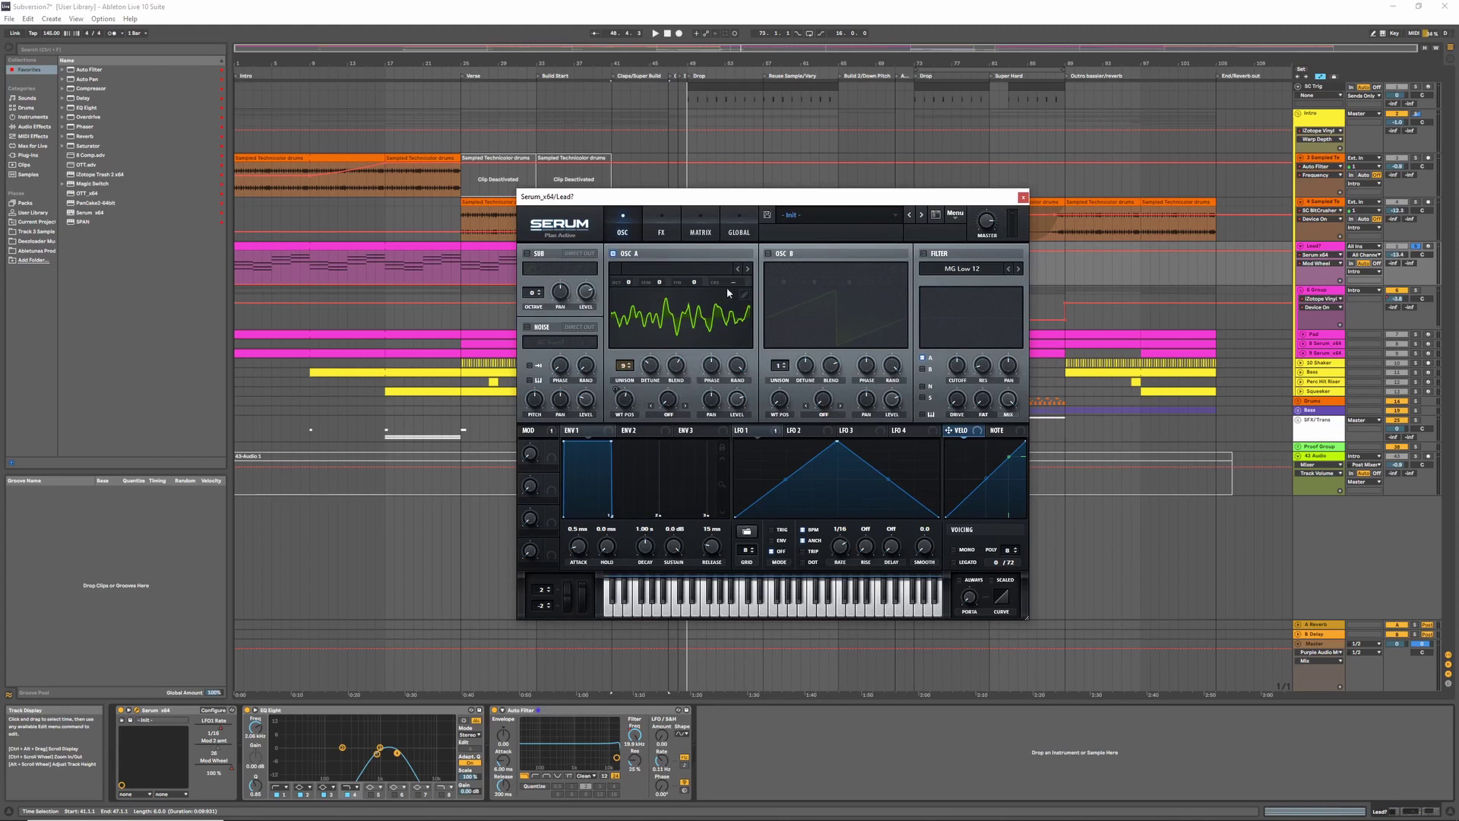
pyautogui.click(698, 222)
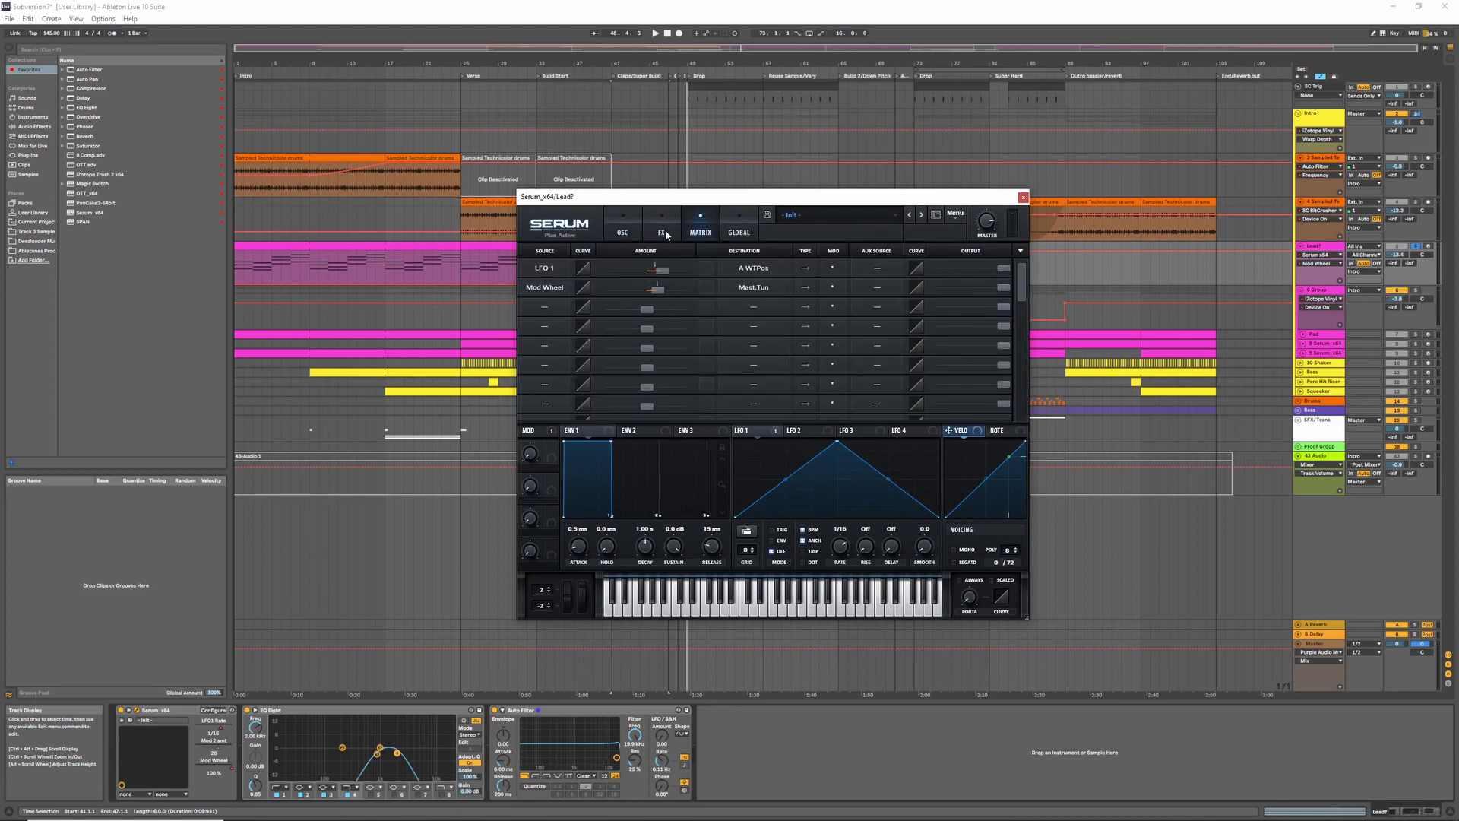
pyautogui.rightClick(661, 289)
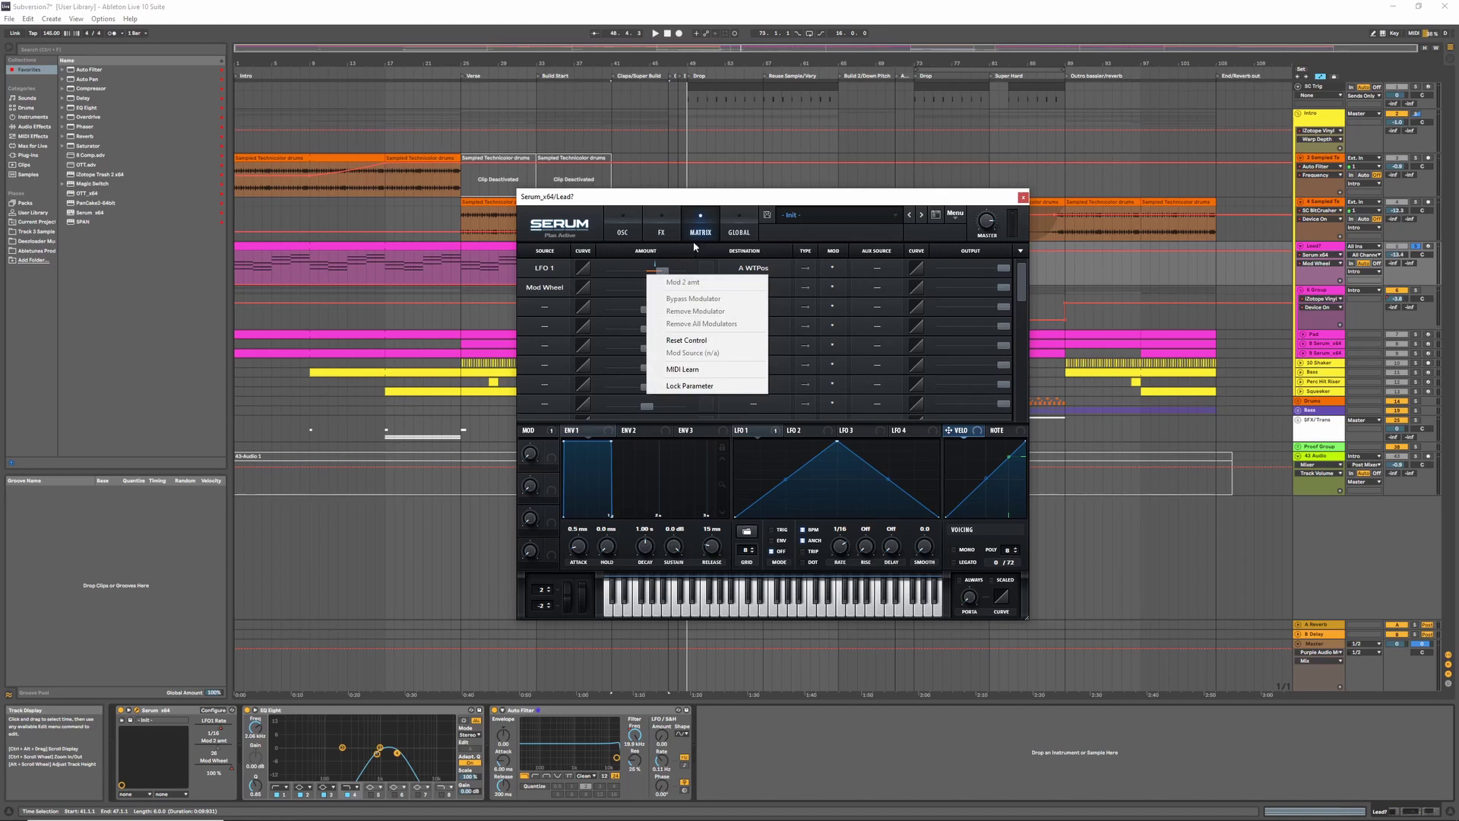
pyautogui.click(753, 226)
pyautogui.click(743, 292)
pyautogui.click(743, 224)
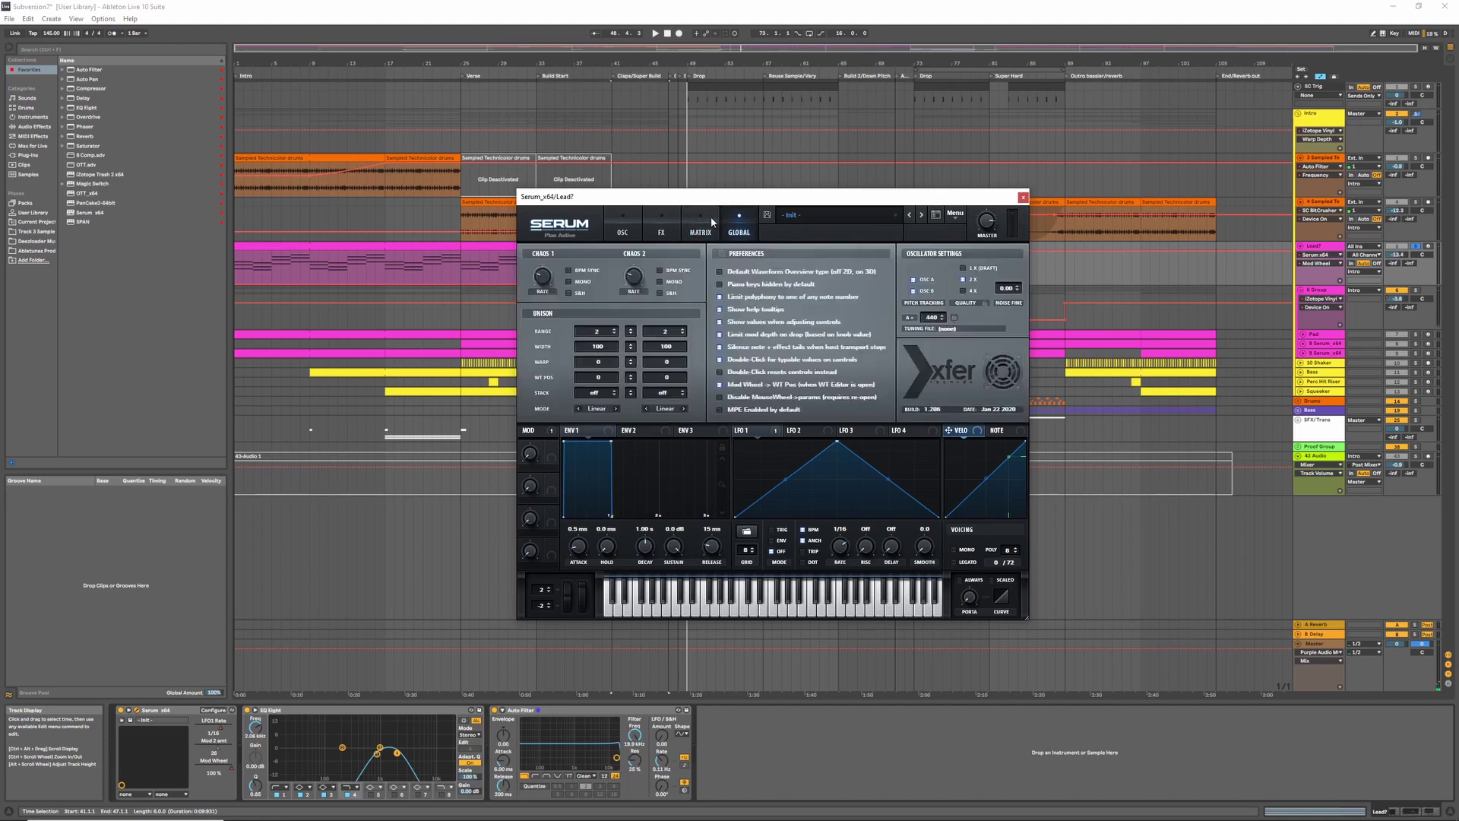
pyautogui.click(698, 226)
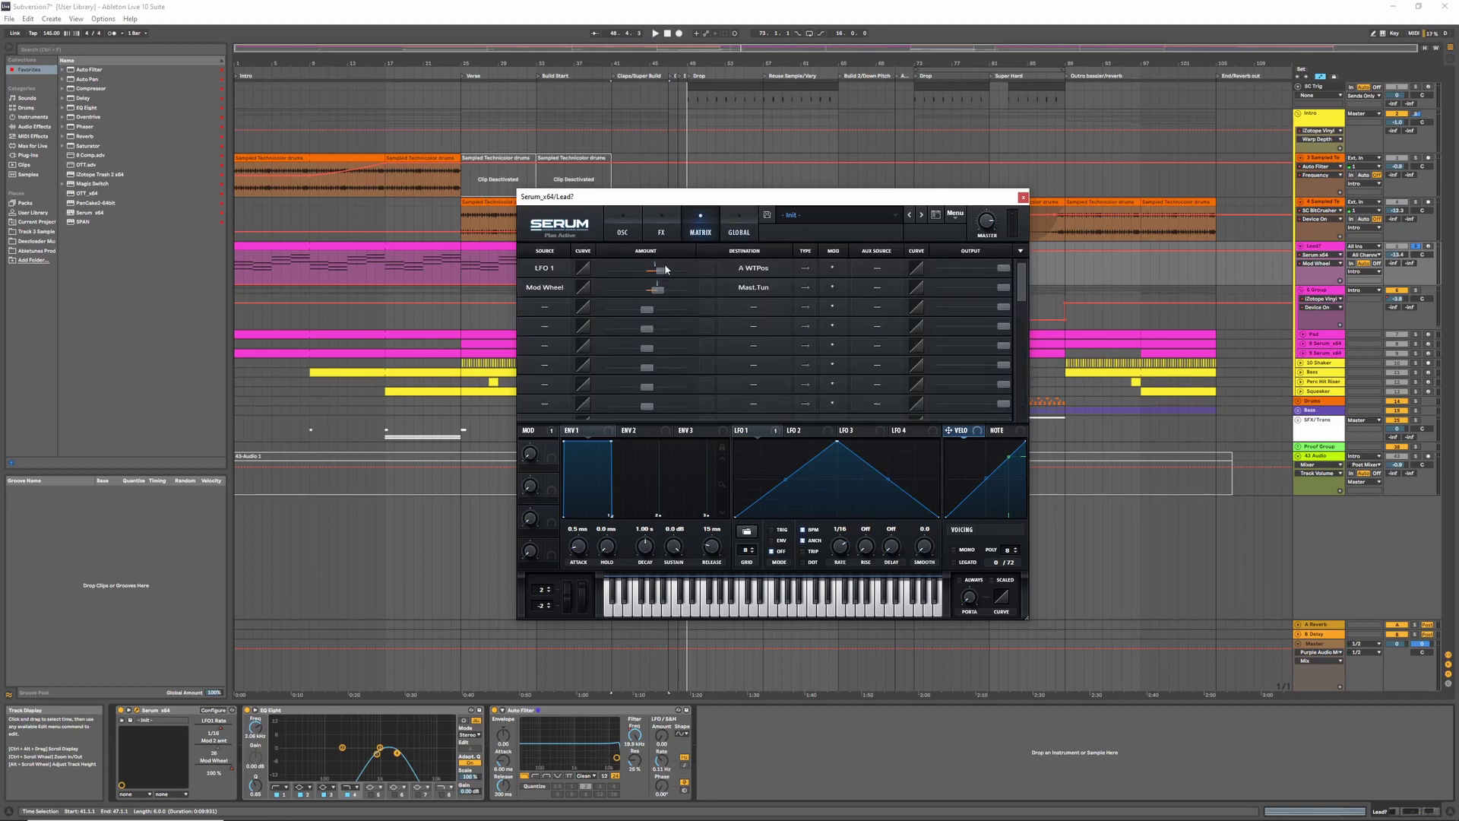
# - Show oscillator A's wavetable position in the lead's Serum, play the Claps/Super Build section, and close the plug-in
pyautogui.click(622, 227)
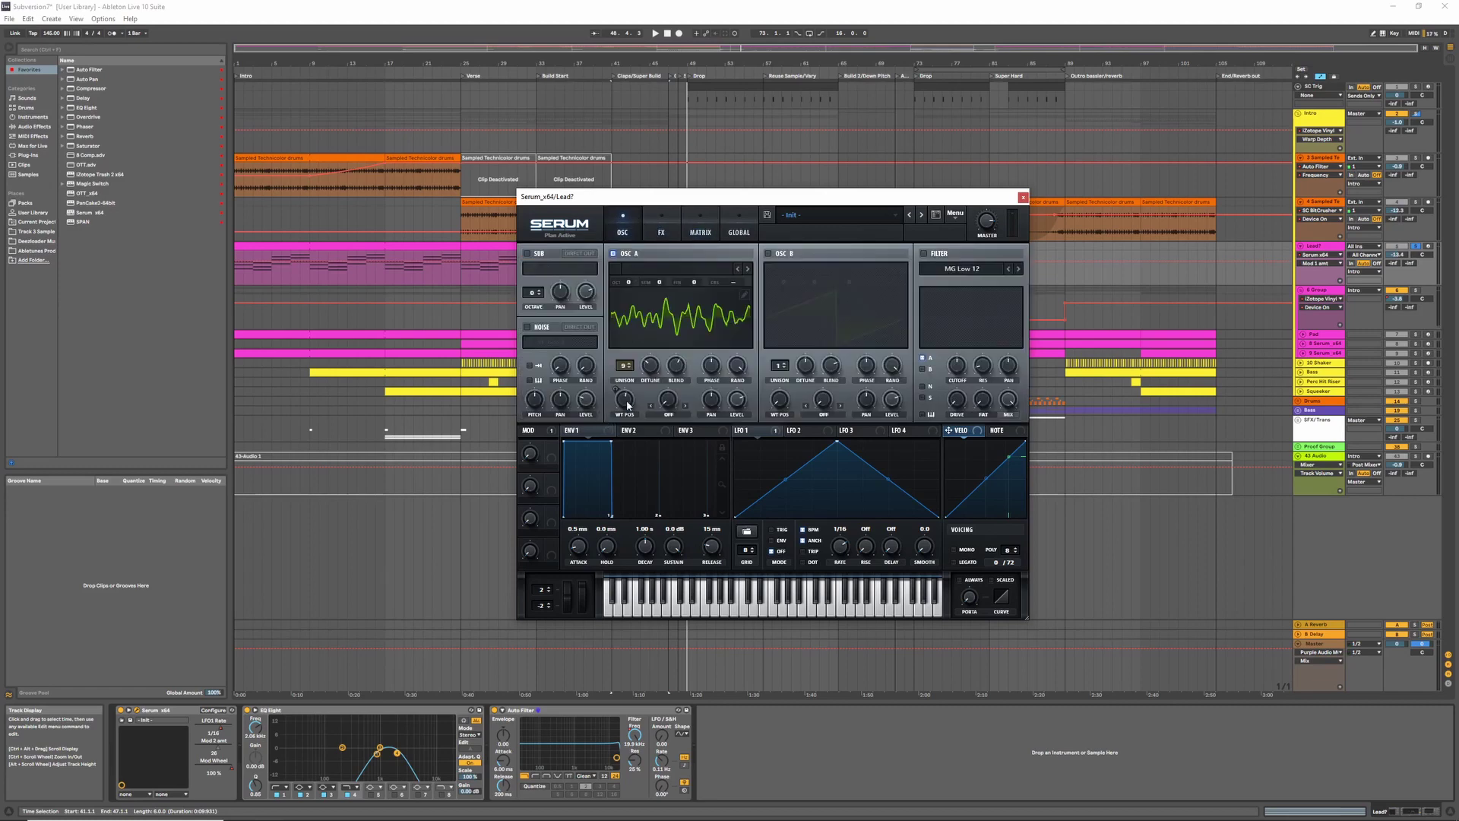
pyautogui.moveTo(628, 405); pyautogui.dragTo(627, 415)
pyautogui.press('space')
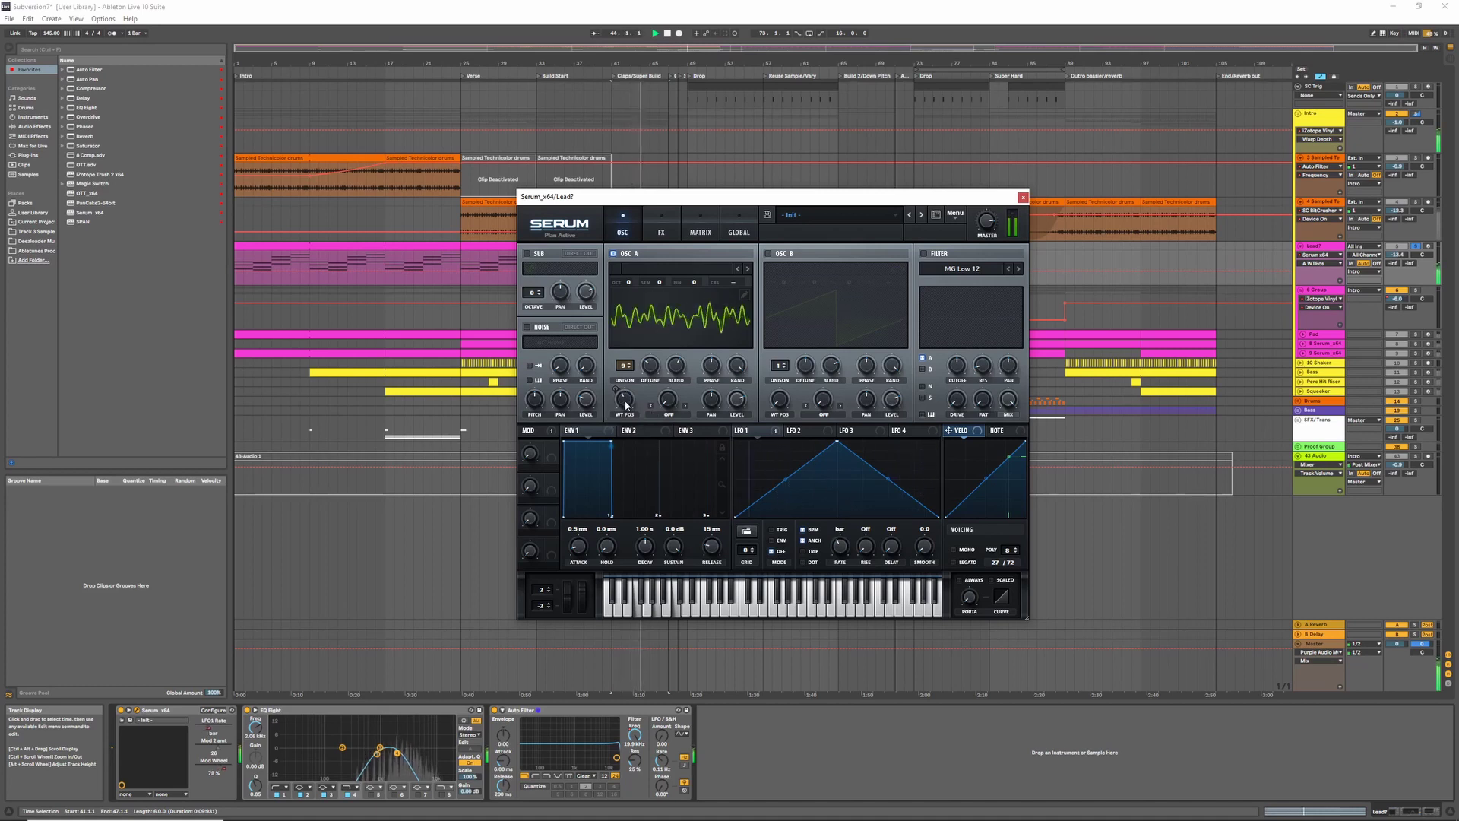
pyautogui.click(1022, 197)
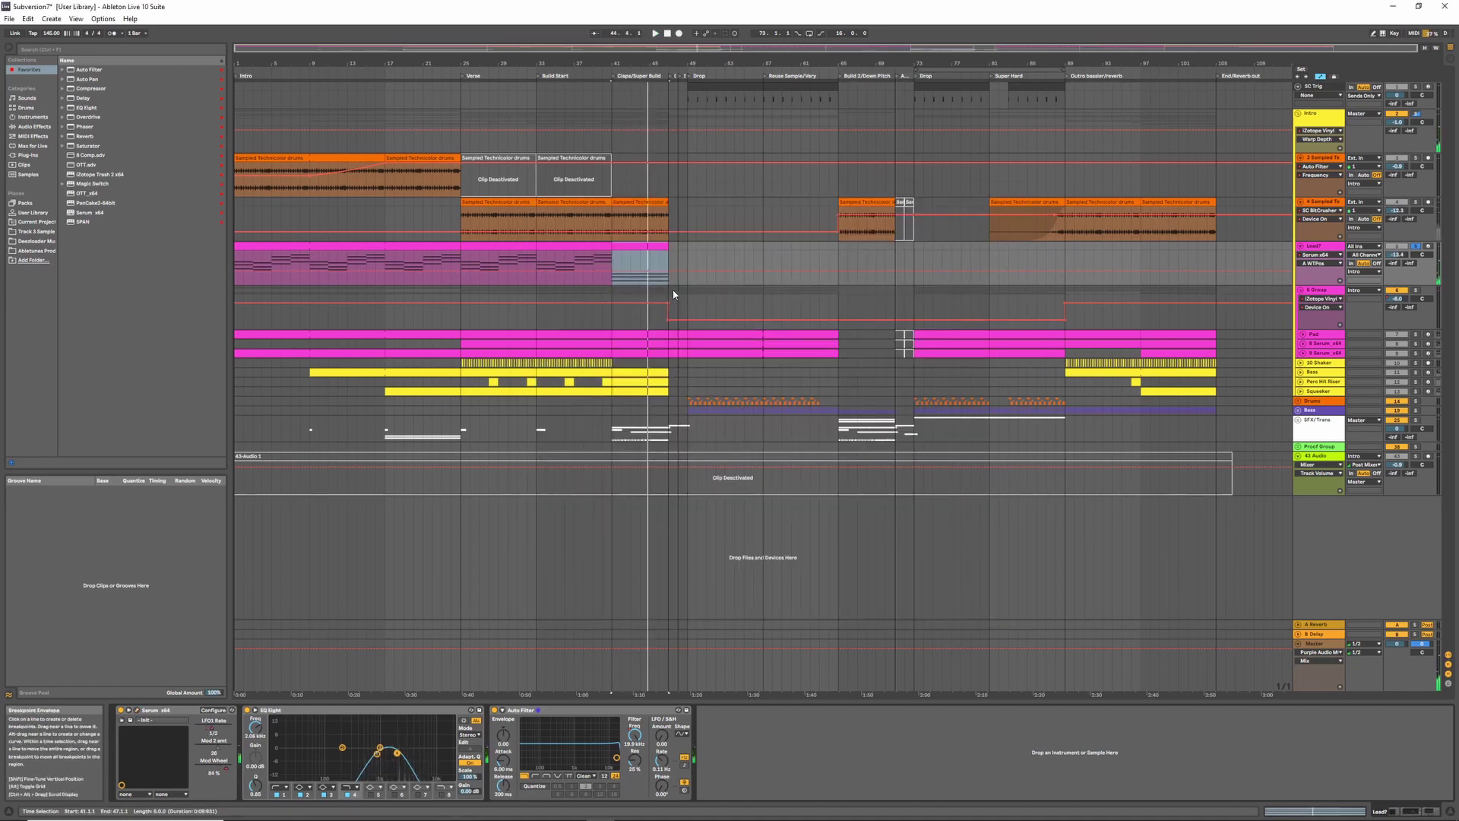
# - Show the 6-Group's effect chain, unfold the Pad track and play it soloed from the Verse with its Serum open
pyautogui.click(1301, 294)
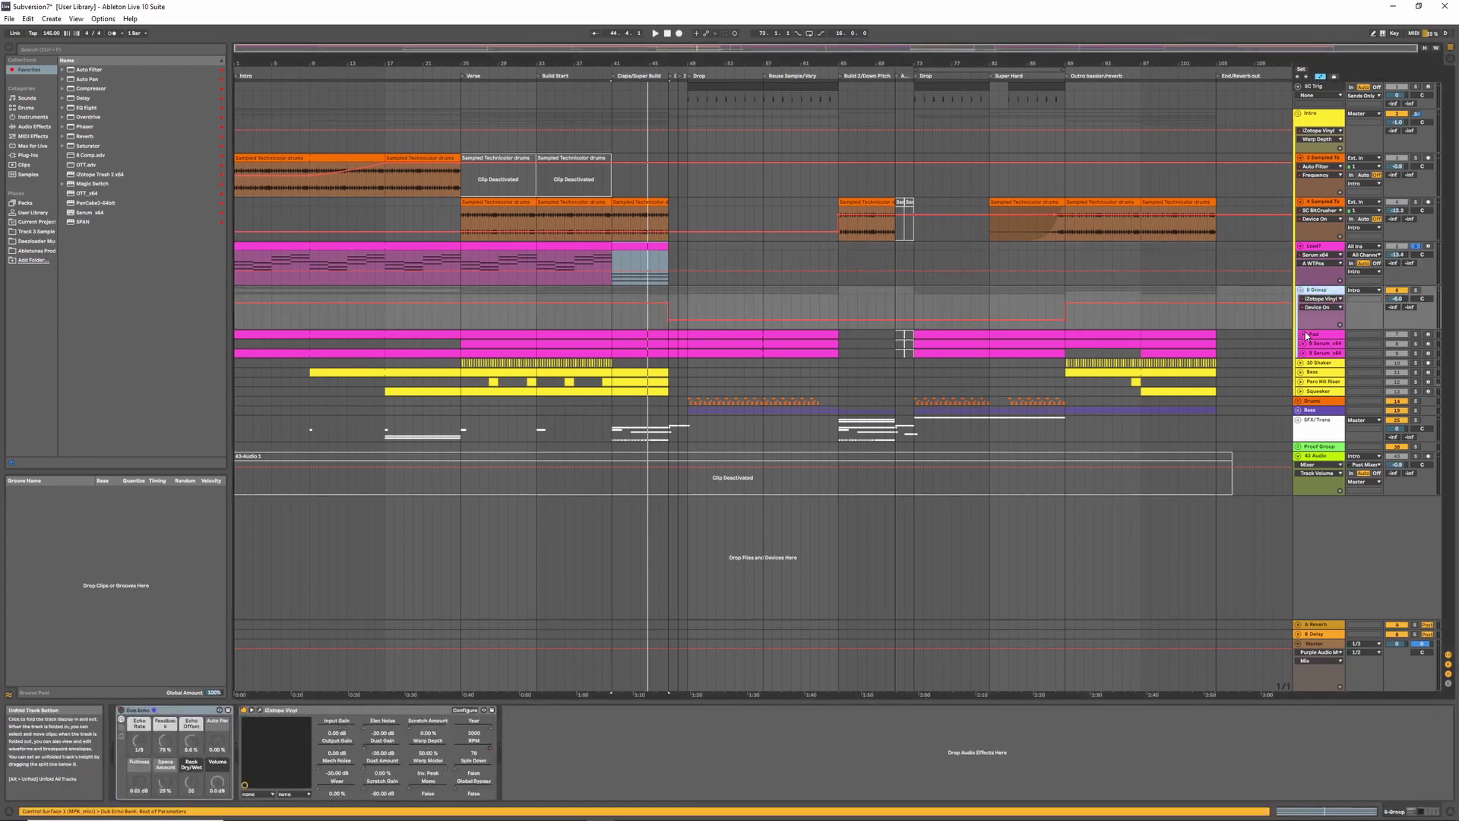
pyautogui.click(1305, 335)
pyautogui.click(479, 327)
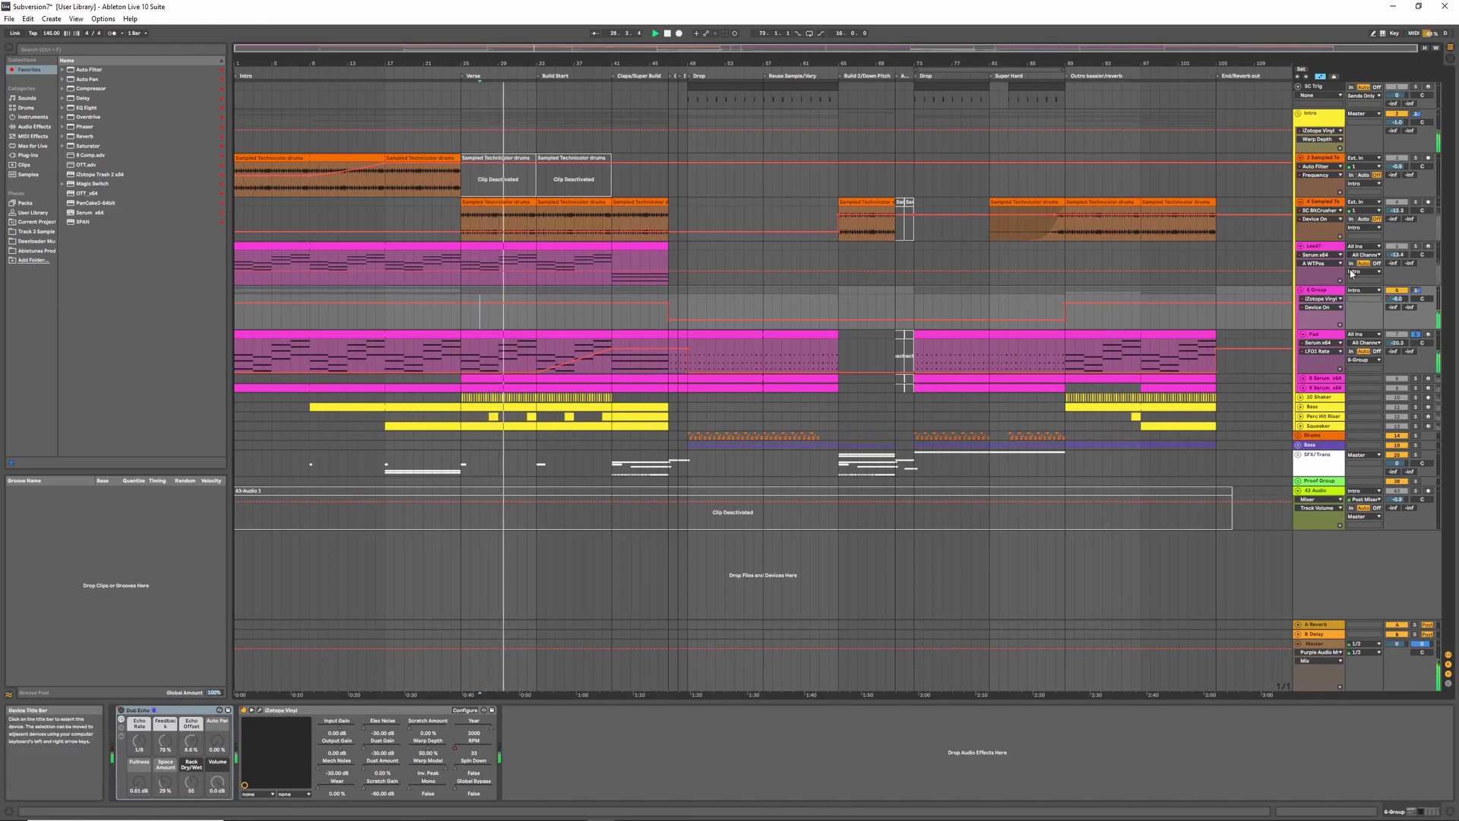
pyautogui.click(1322, 335)
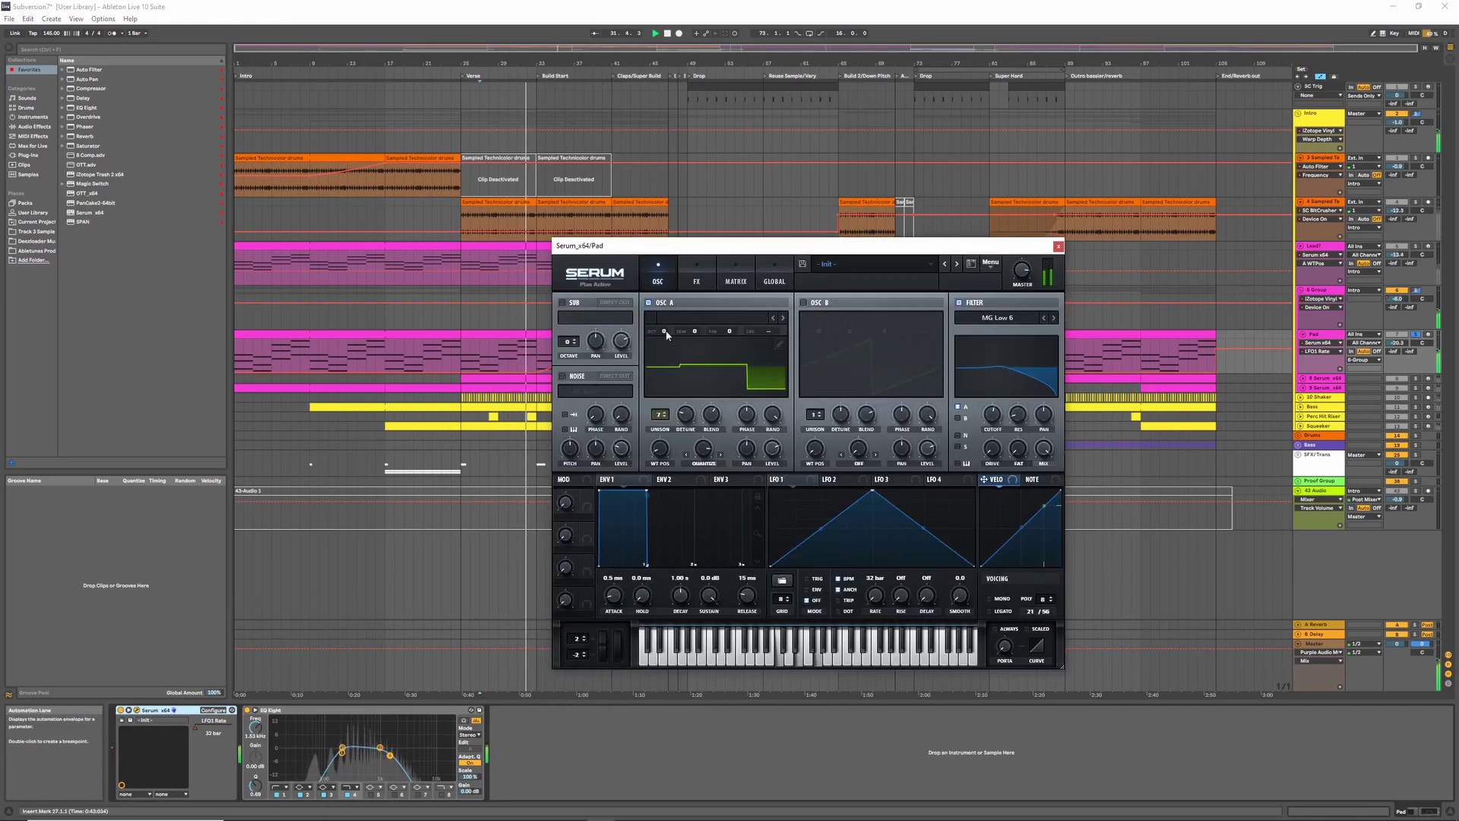
# - Sweep oscillator A's warp amount down and up in the pad's Serum during playback, and close the plug-in
pyautogui.moveTo(703, 448); pyautogui.dragTo(694, 511)
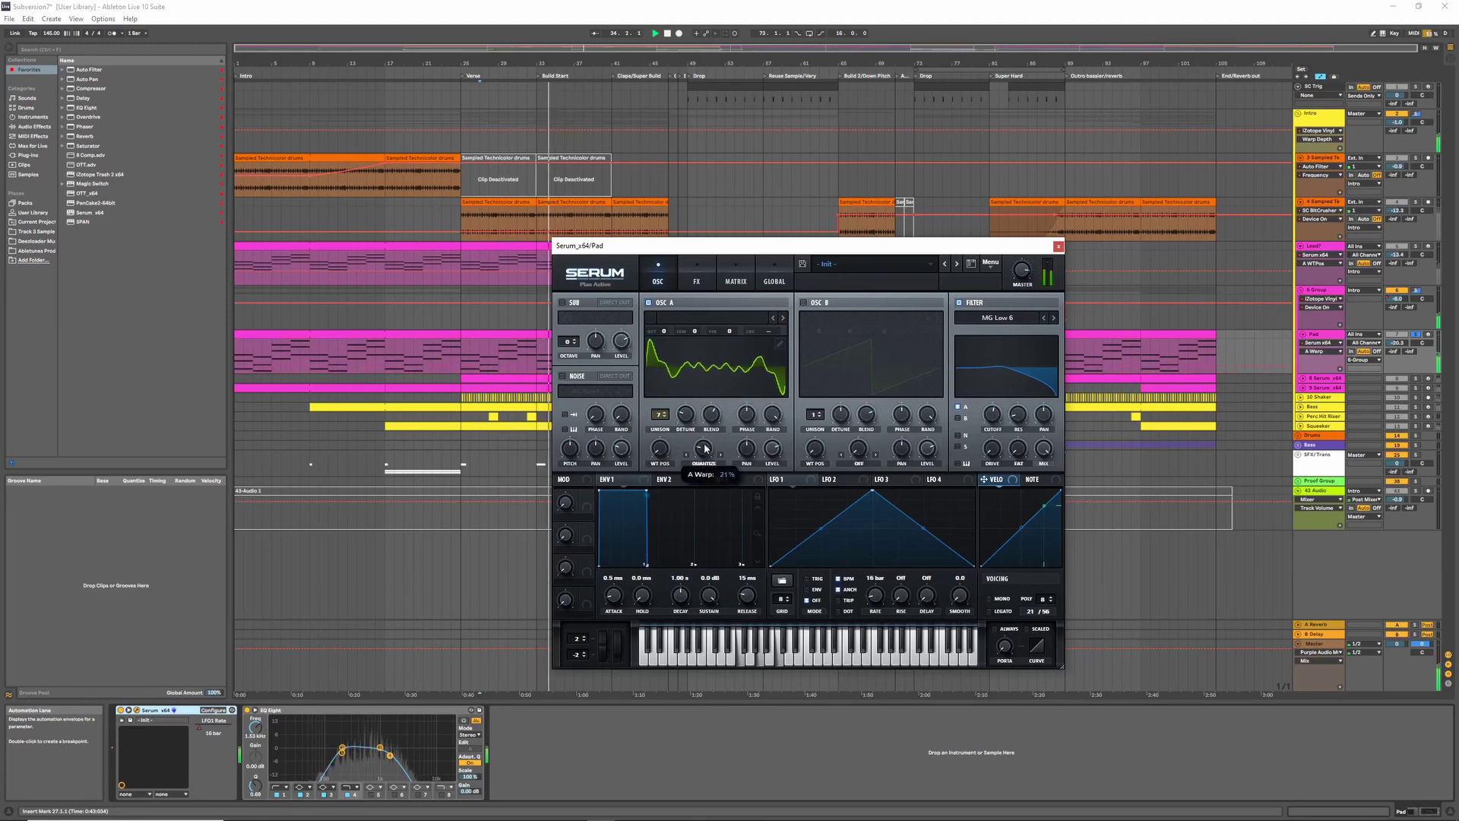
pyautogui.moveTo(705, 449); pyautogui.dragTo(705, 393)
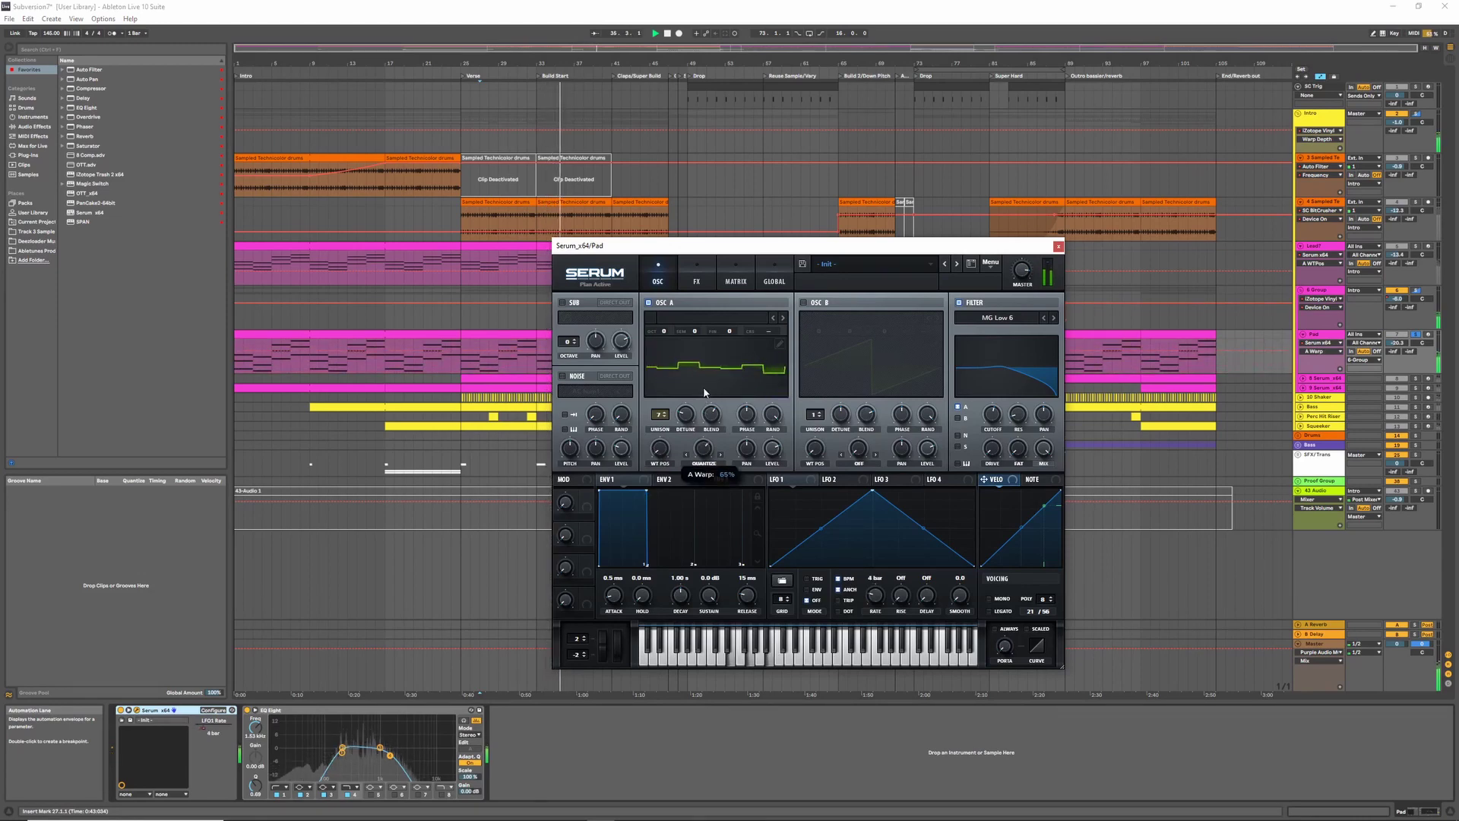
pyautogui.click(1058, 246)
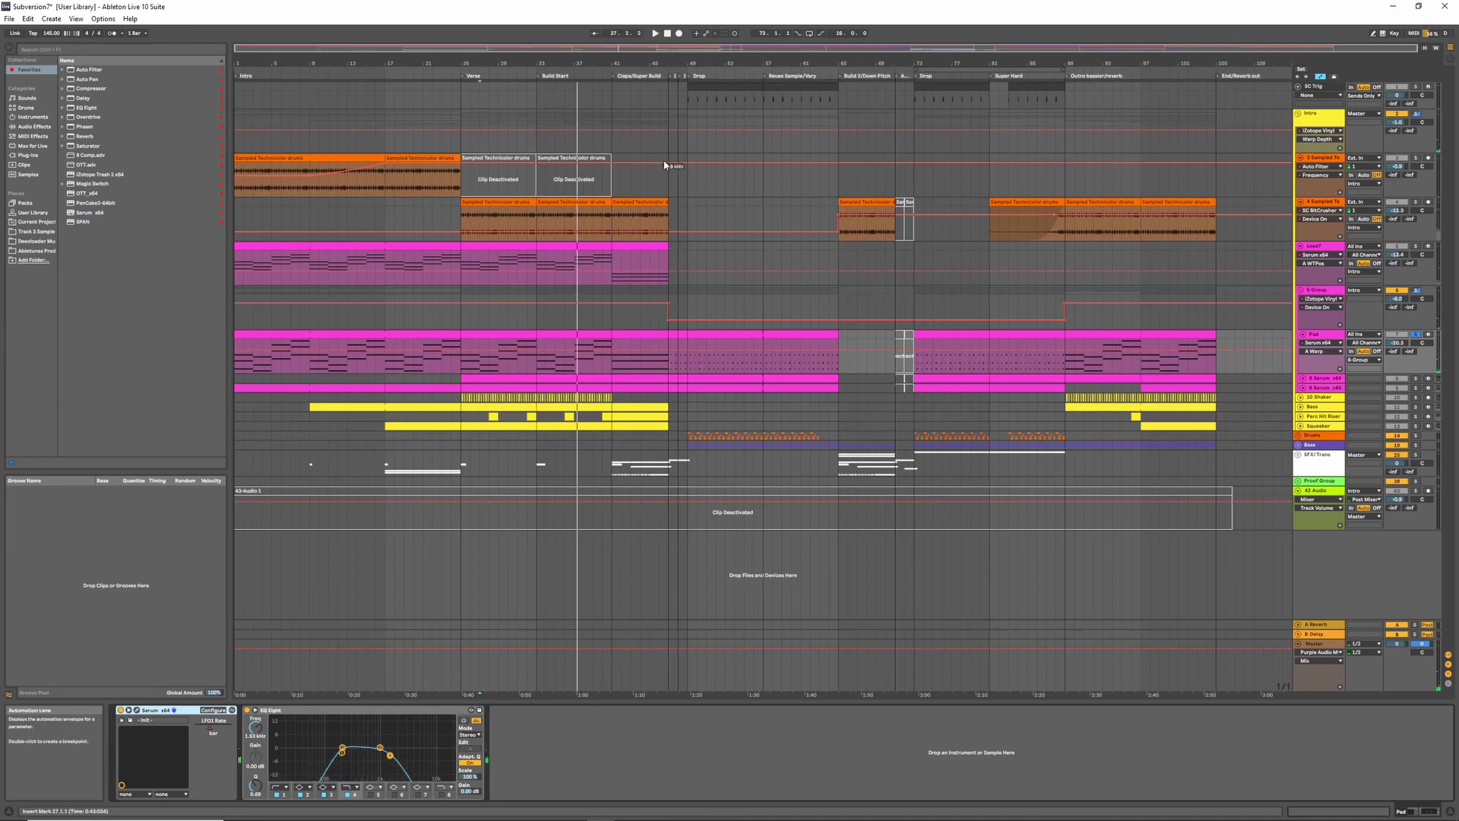
# - Unfold the 8-Serum track below the Pad and open its Serum while playing from the Verse
pyautogui.click(1300, 380)
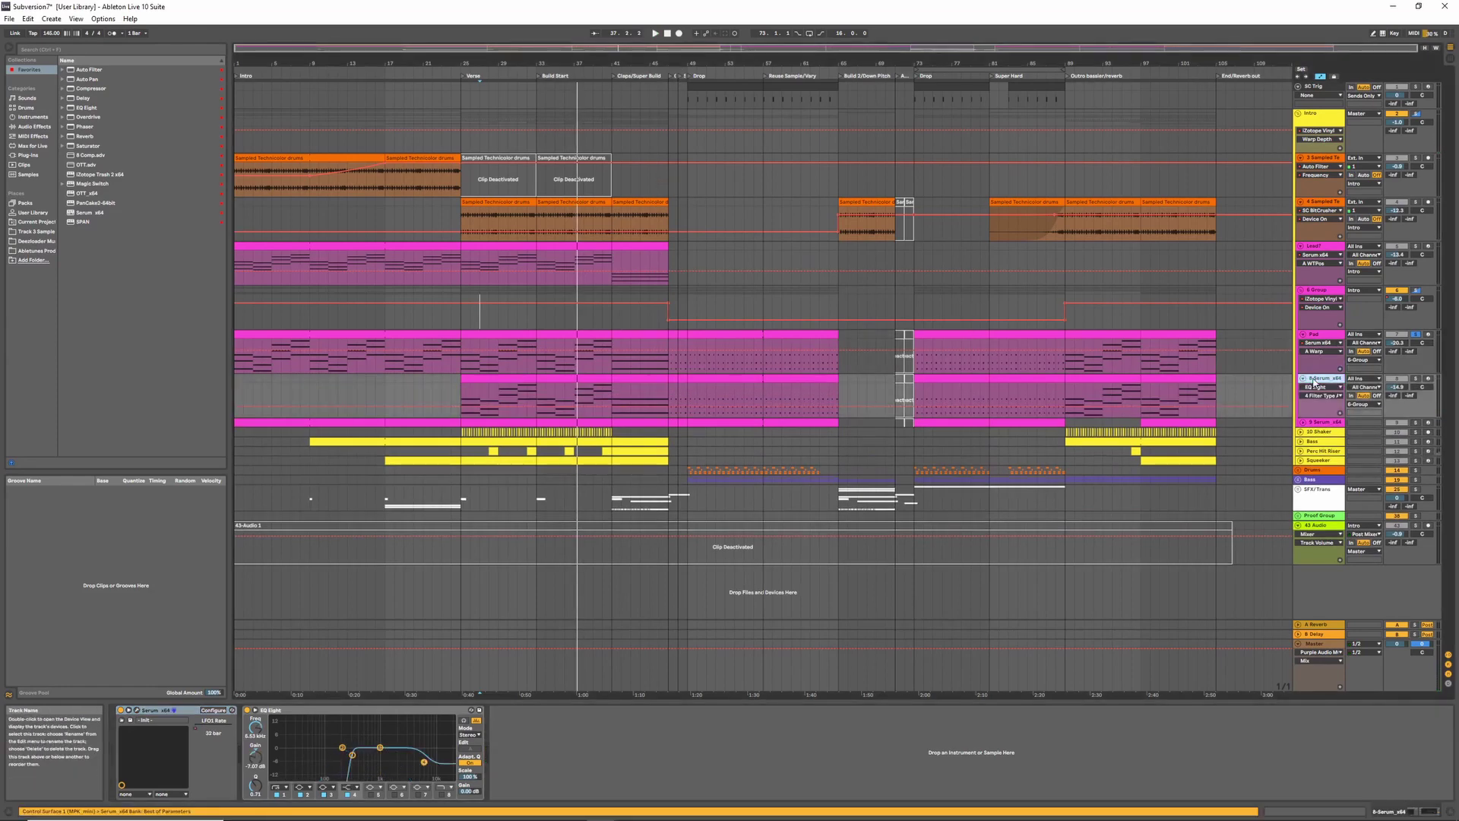
pyautogui.press('space')
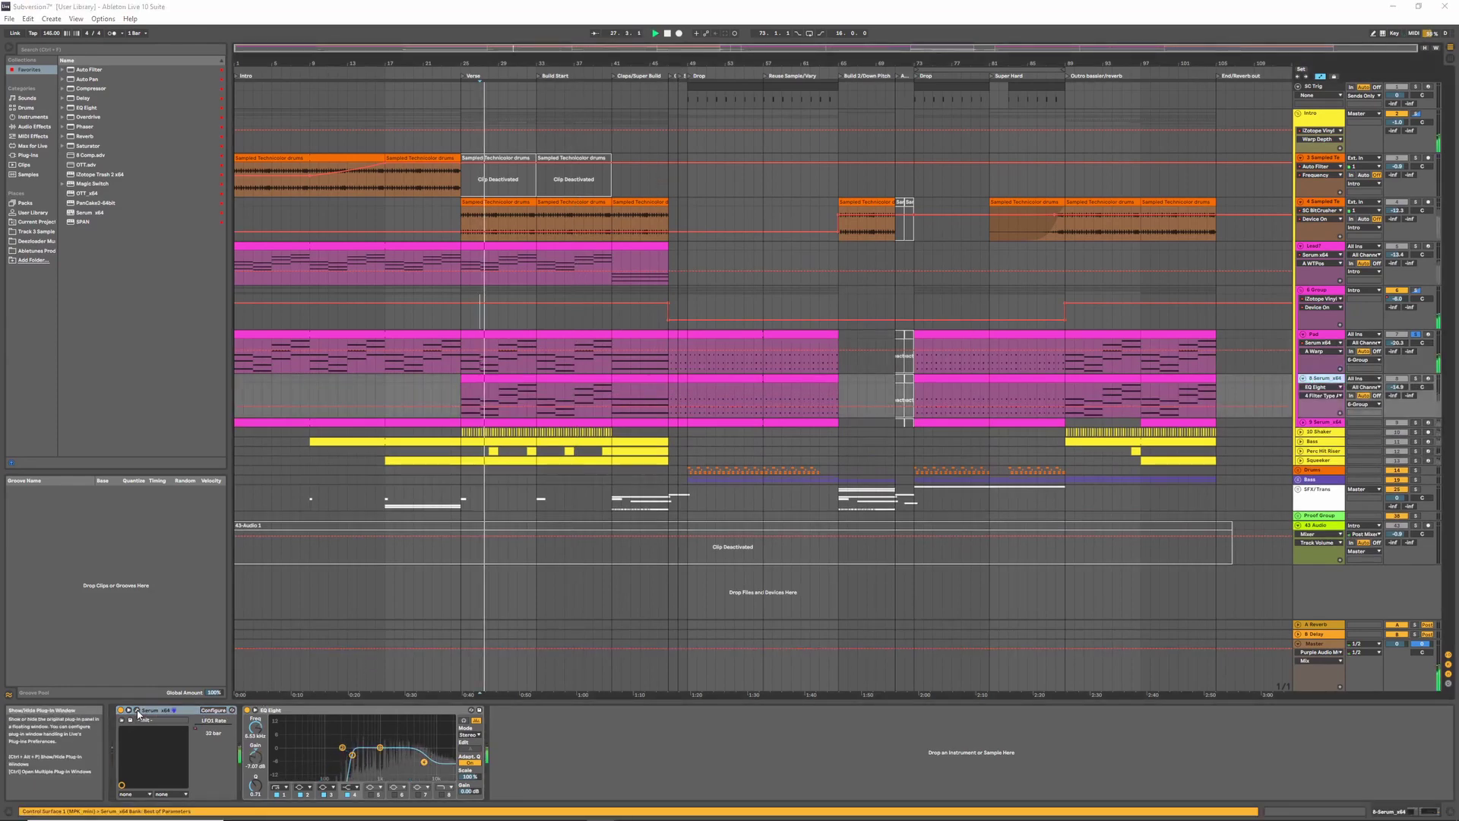
pyautogui.click(138, 714)
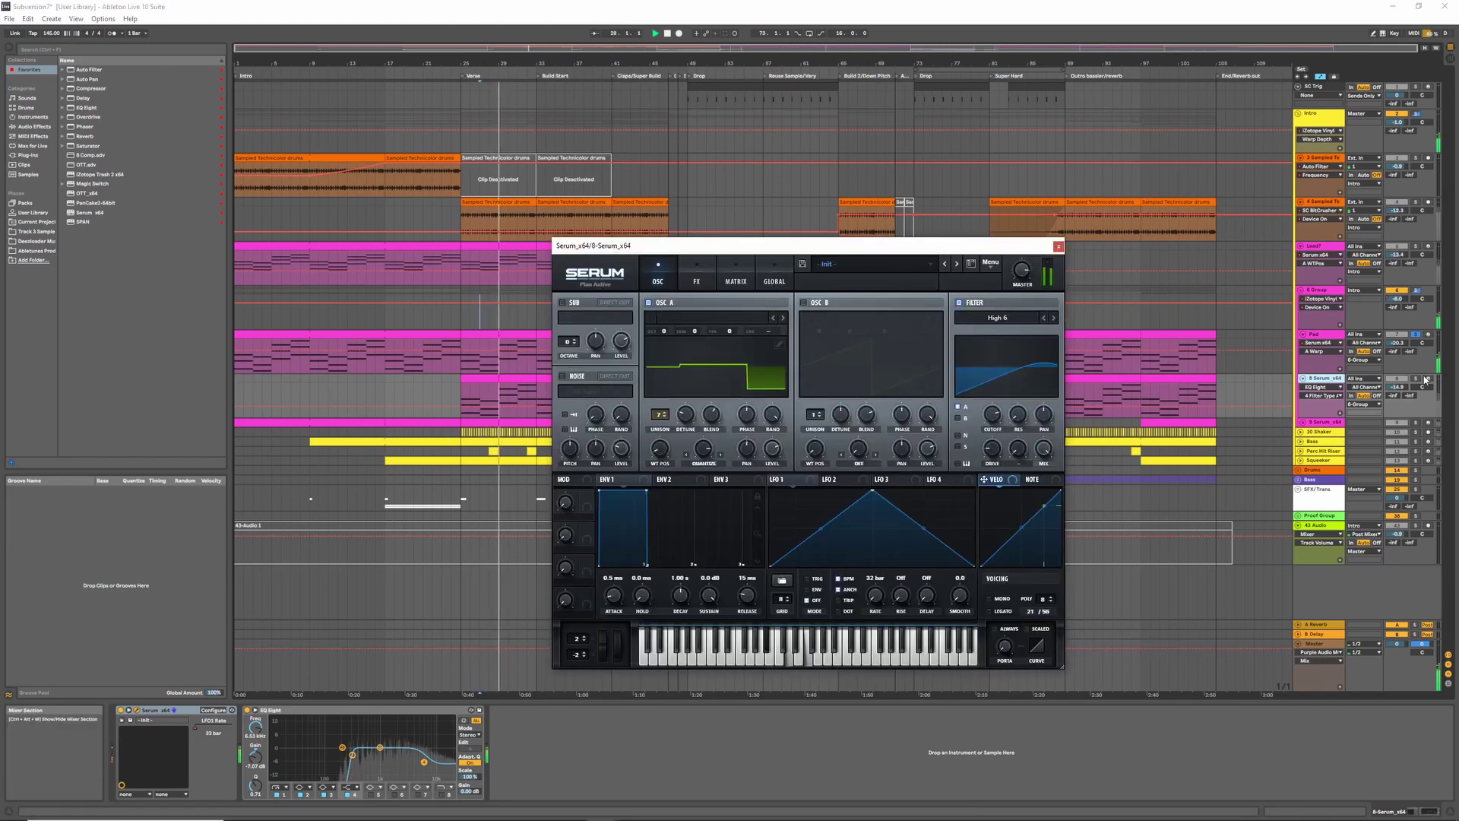
# - Solo the 9-Serum track, show its Serum oscillator and effects pages during playback, and close the plug-in
pyautogui.click(1415, 422)
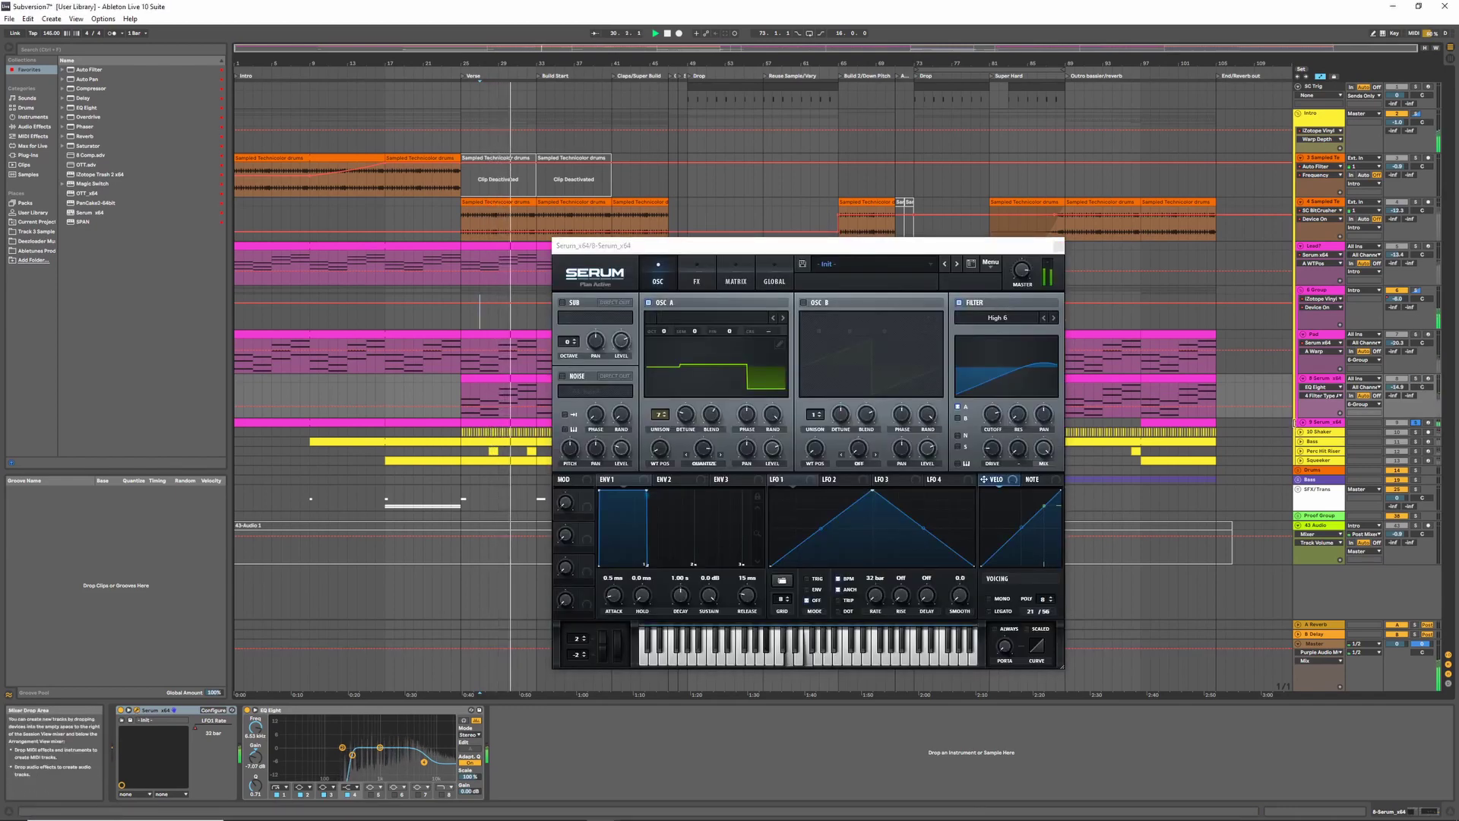
pyautogui.click(1322, 422)
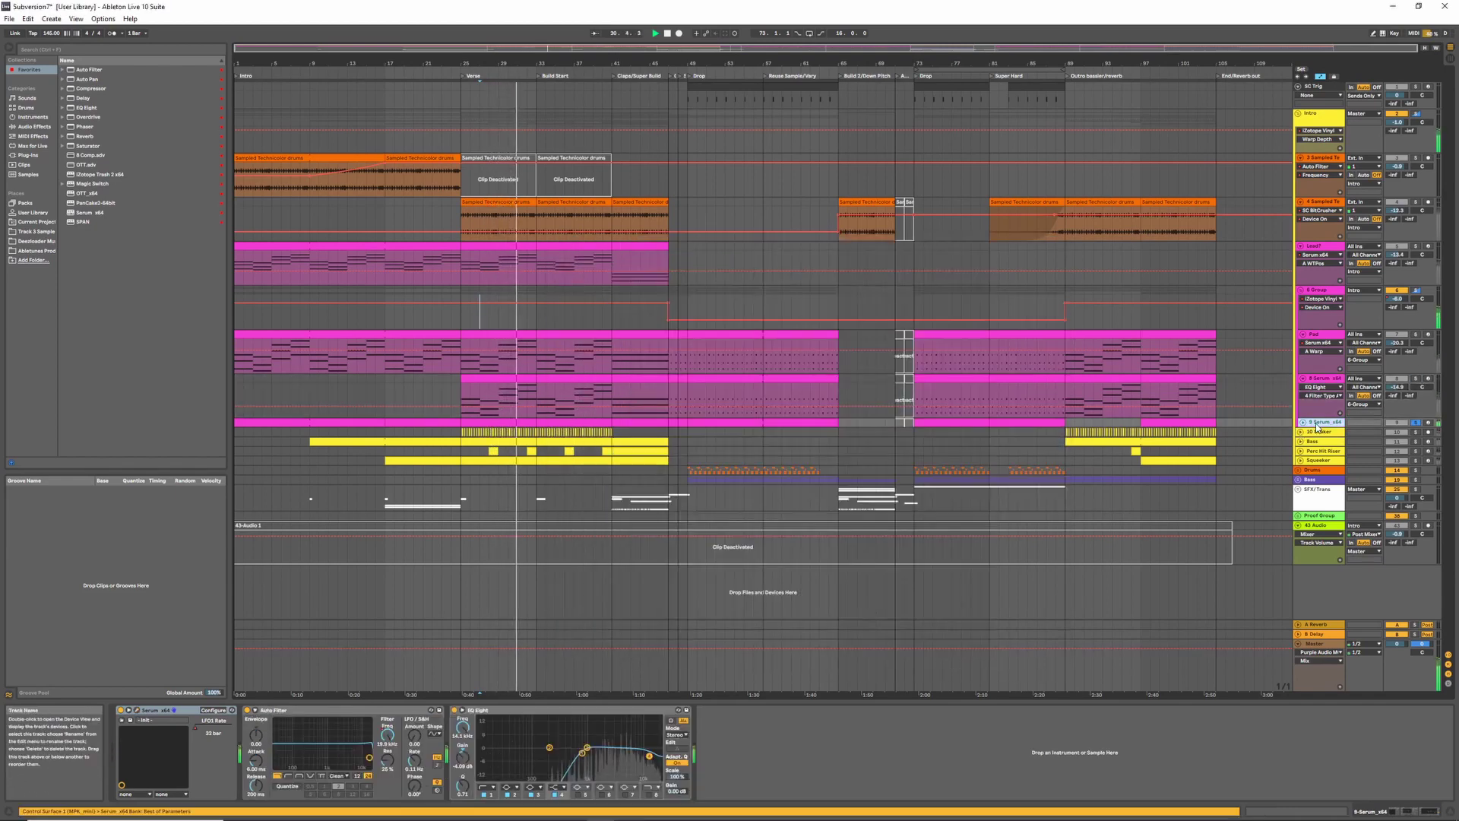
pyautogui.click(137, 713)
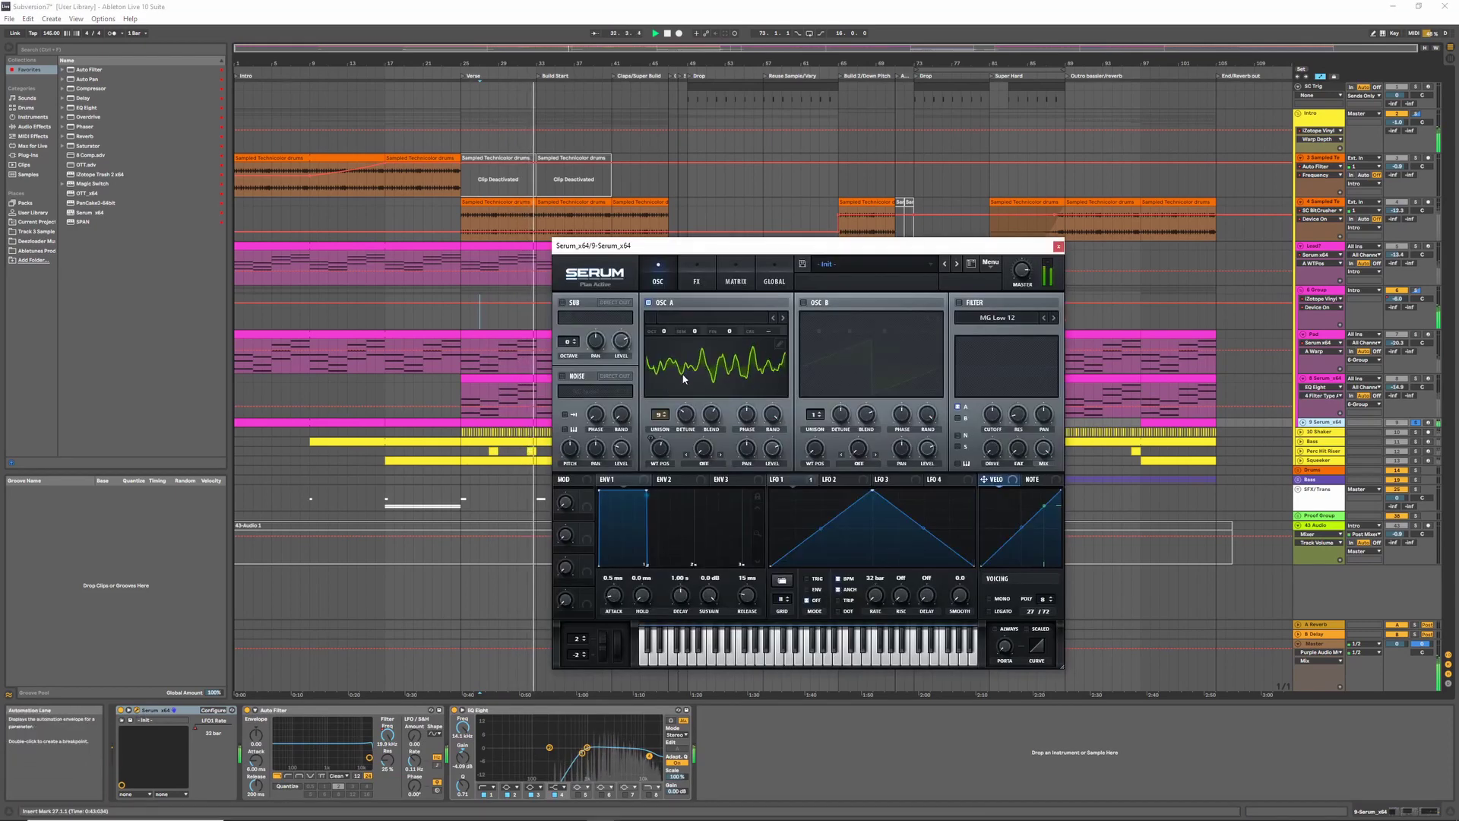
pyautogui.click(688, 278)
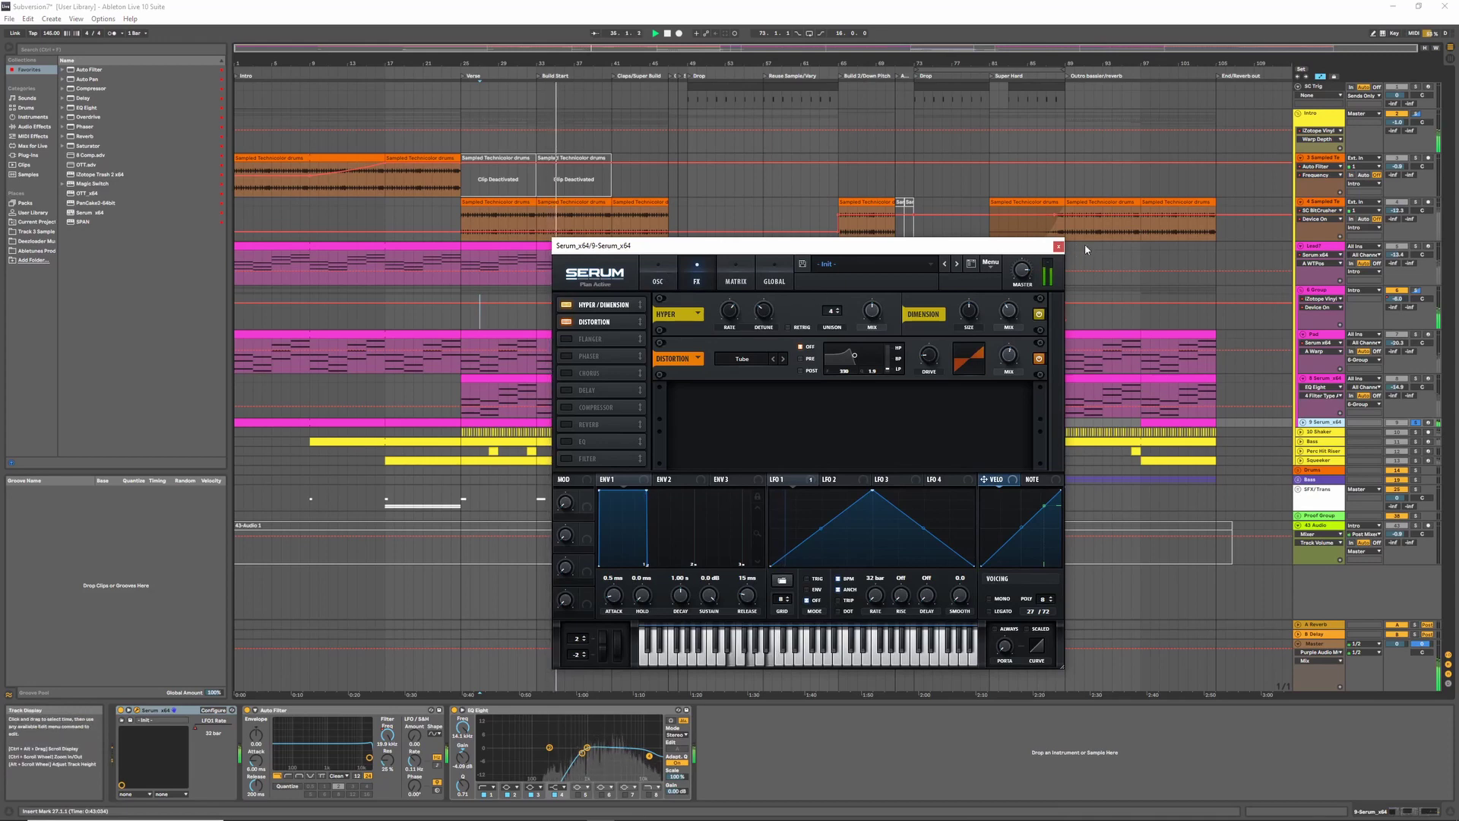
pyautogui.click(1058, 246)
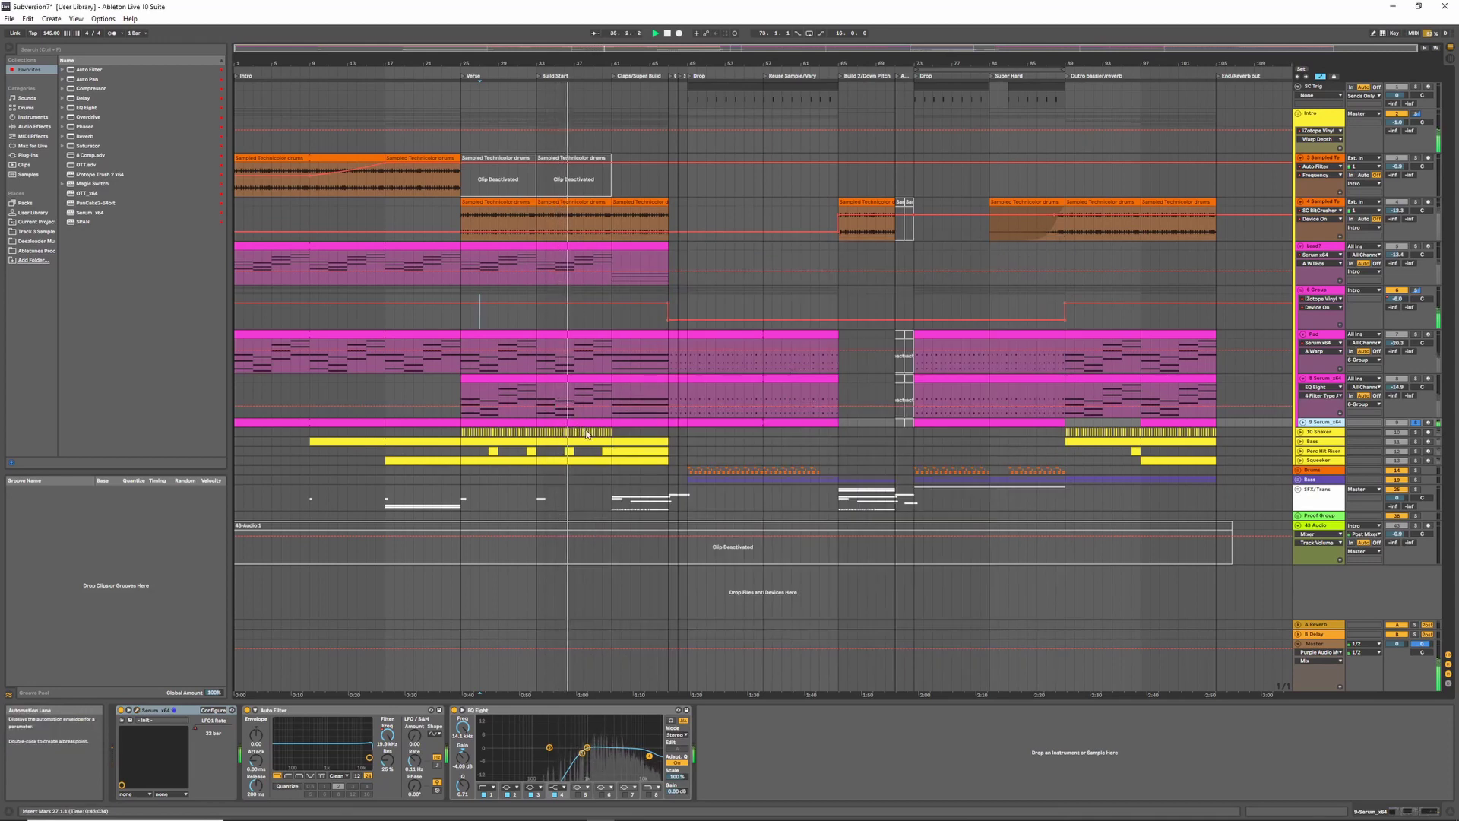
# - Unfold the 9-Serum track, and play the soloed 6-Group from the Drop with its Dub Echo and iZotope Vinyl chain shown
pyautogui.click(798, 409)
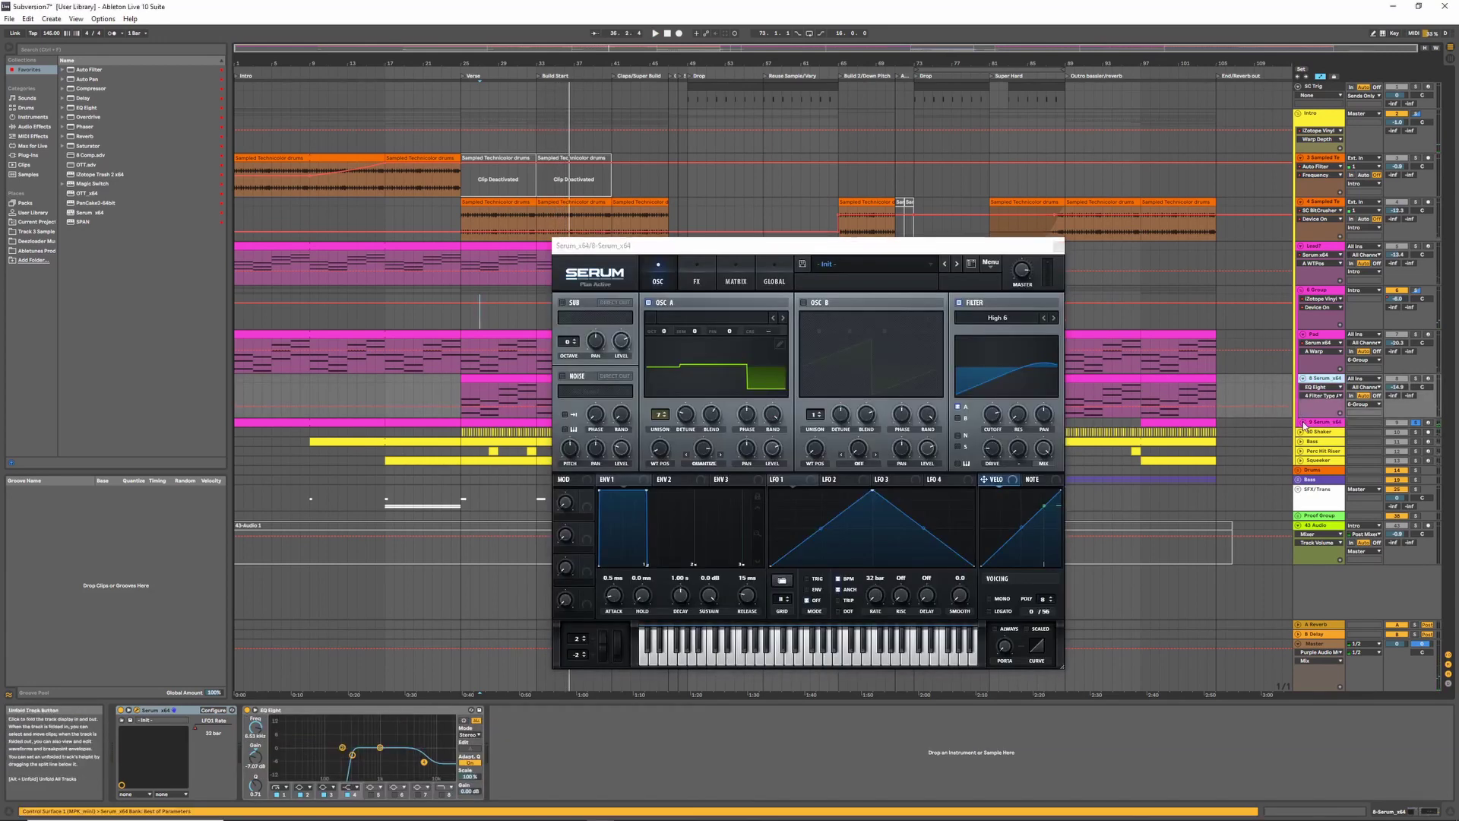
pyautogui.click(1059, 246)
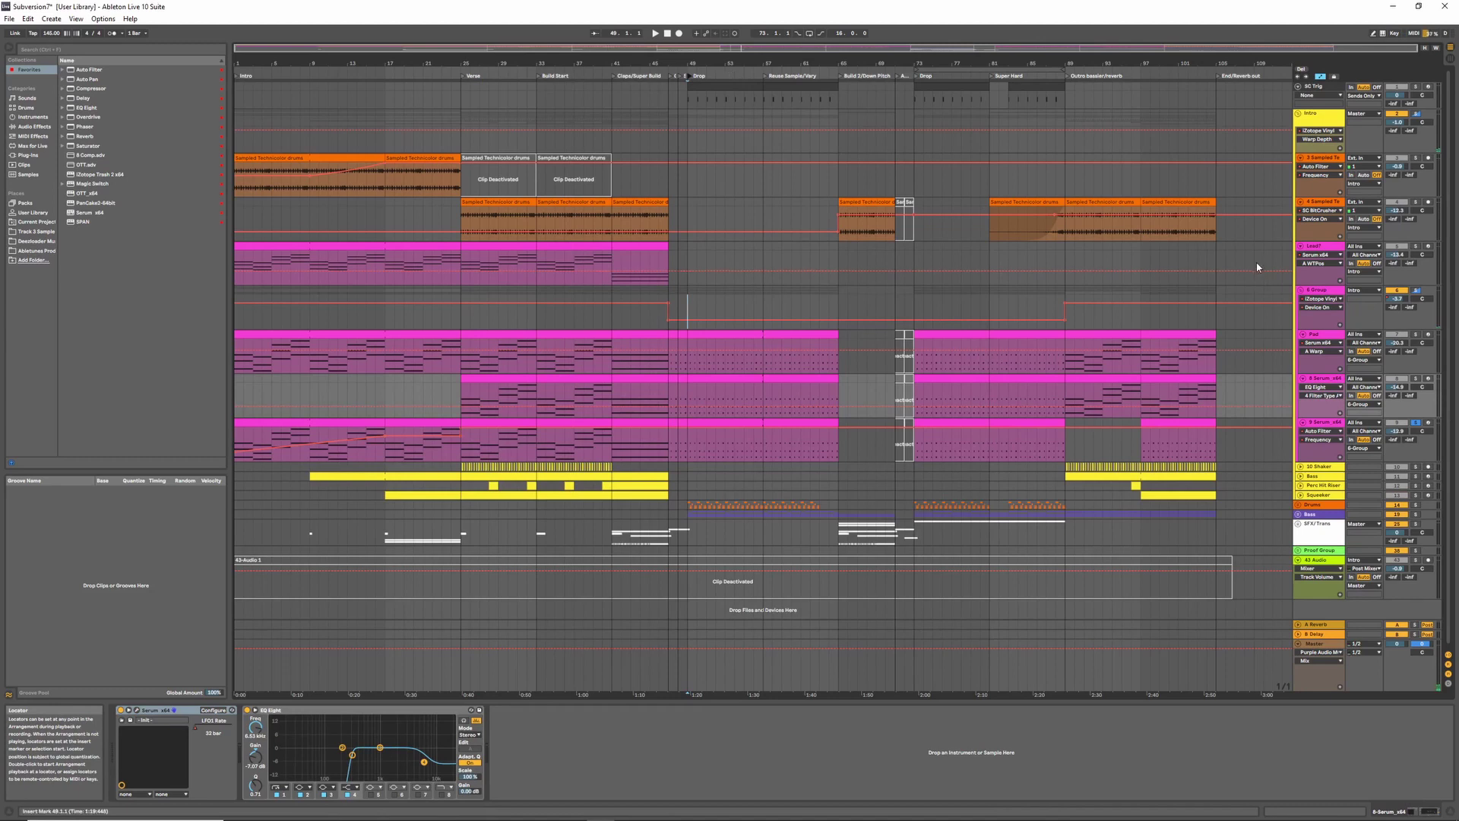
pyautogui.click(1315, 291)
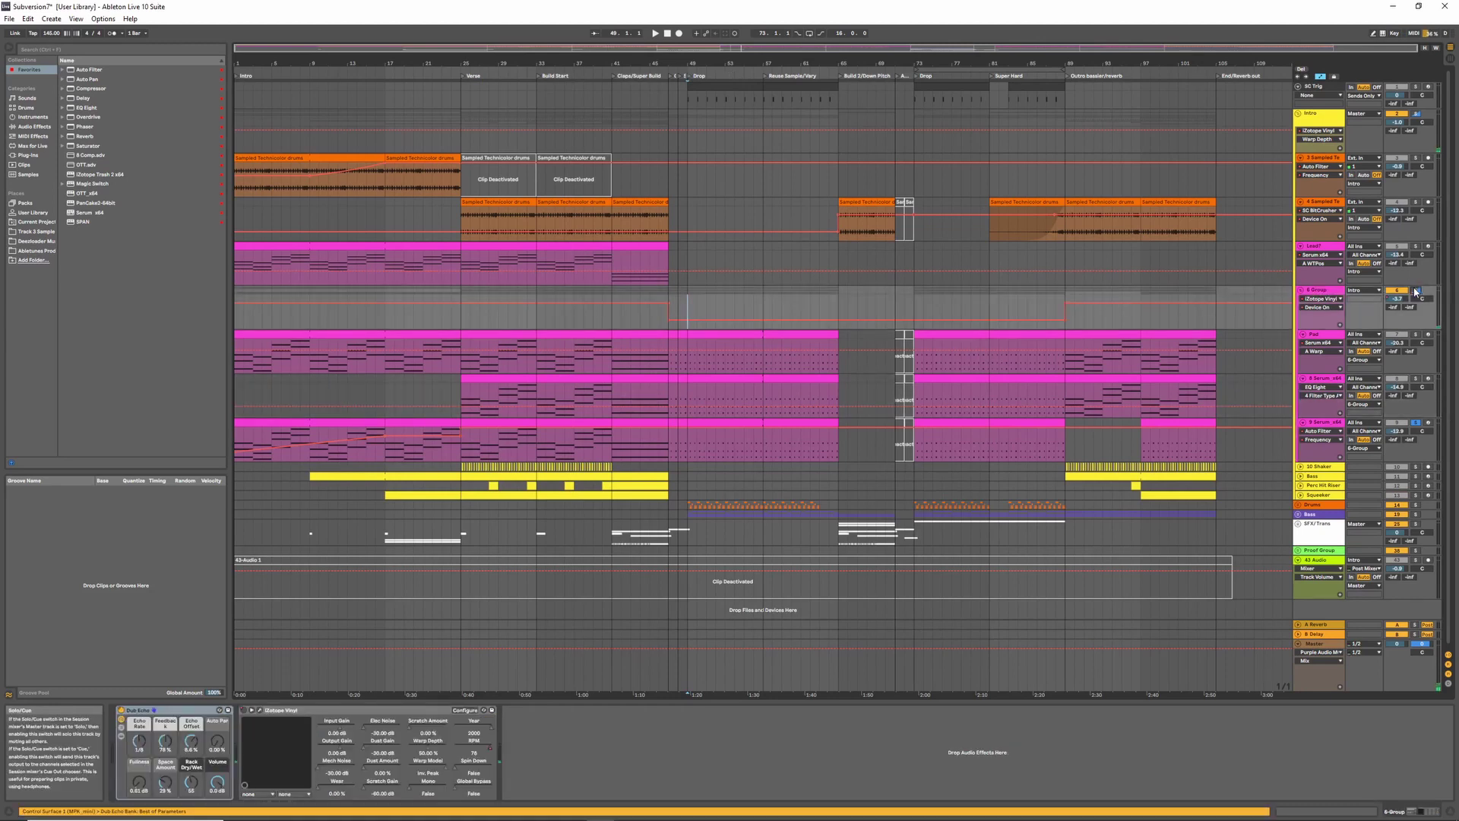
pyautogui.press('space')
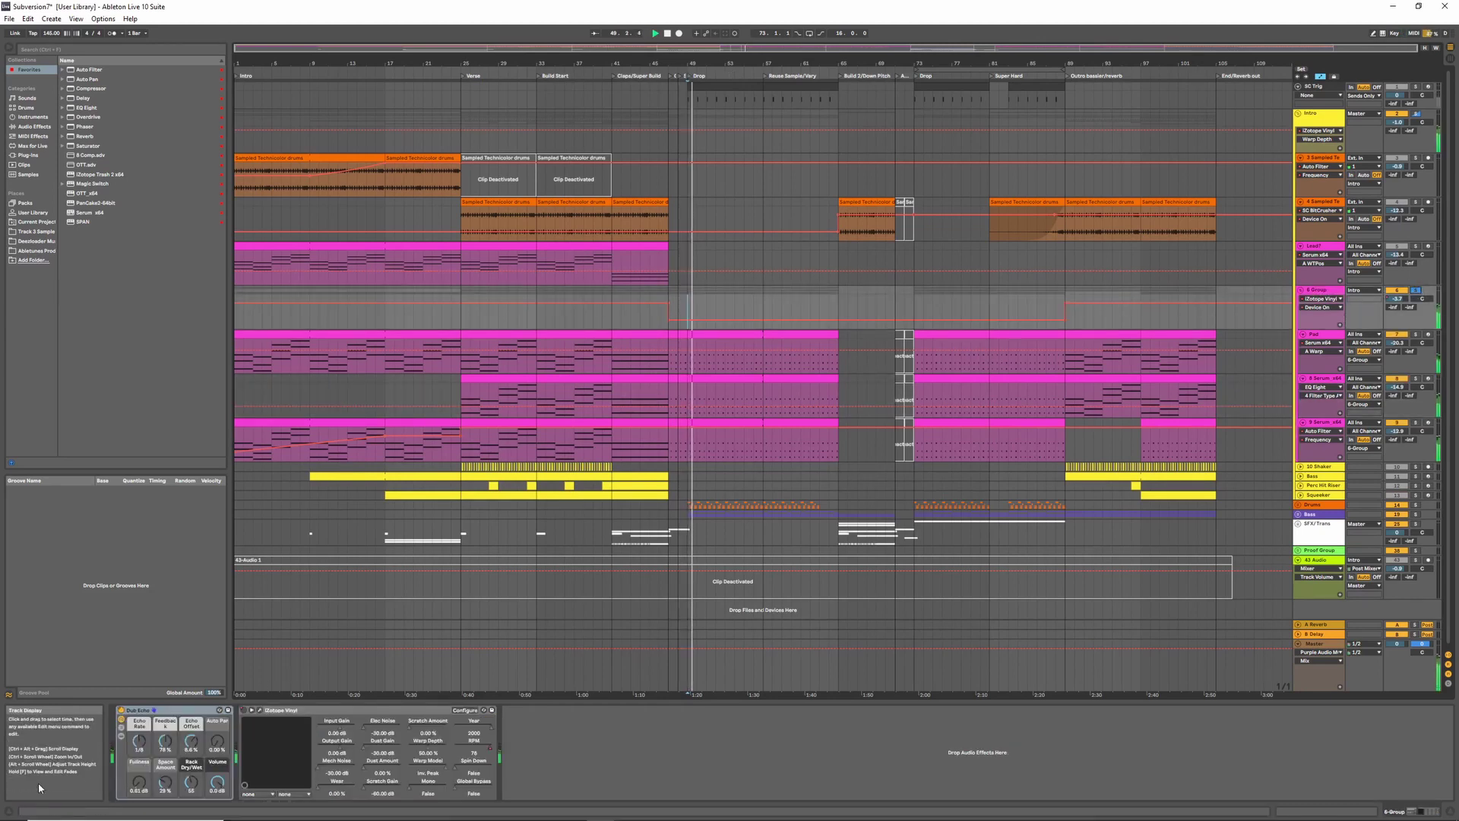
# - Adjust the echo rate of the 6-Group's Dub Echo rack and lower its feedback during playback
pyautogui.click(141, 718)
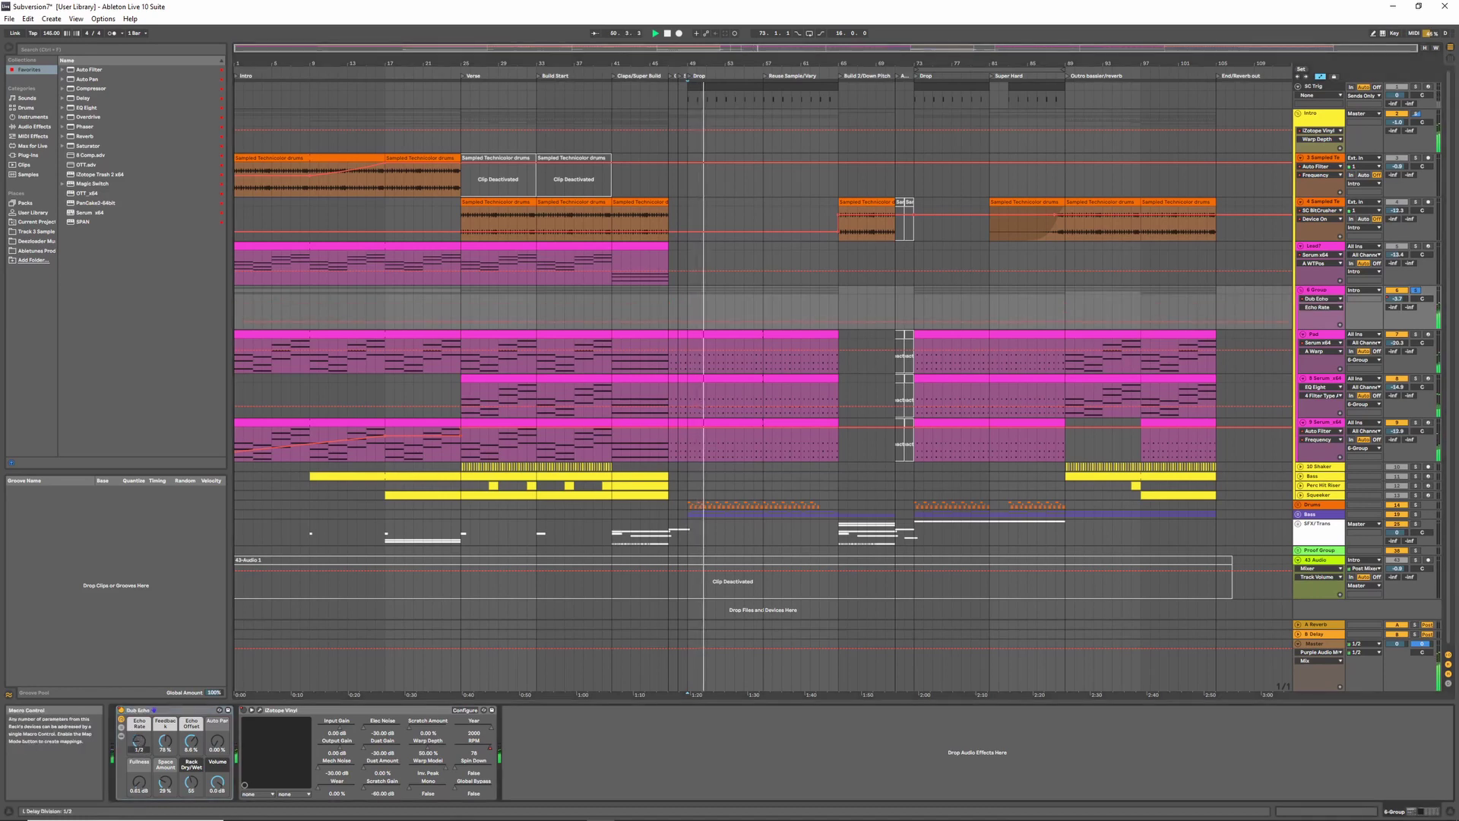
pyautogui.moveTo(165, 741); pyautogui.dragTo(165, 790)
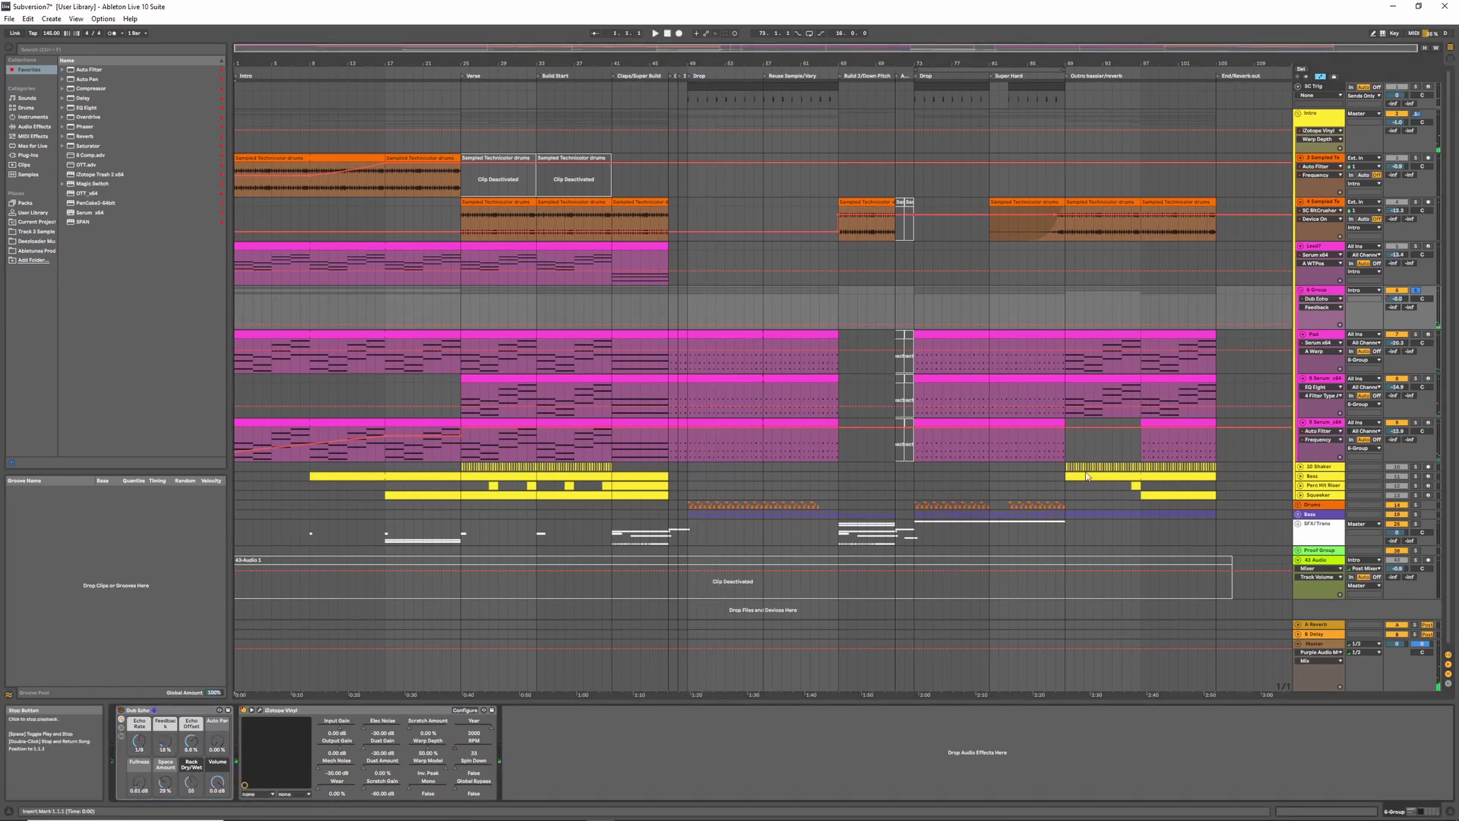
# - Unfold the 10-Shaker track below the pads and play it soloed from the Verse
pyautogui.click(516, 468)
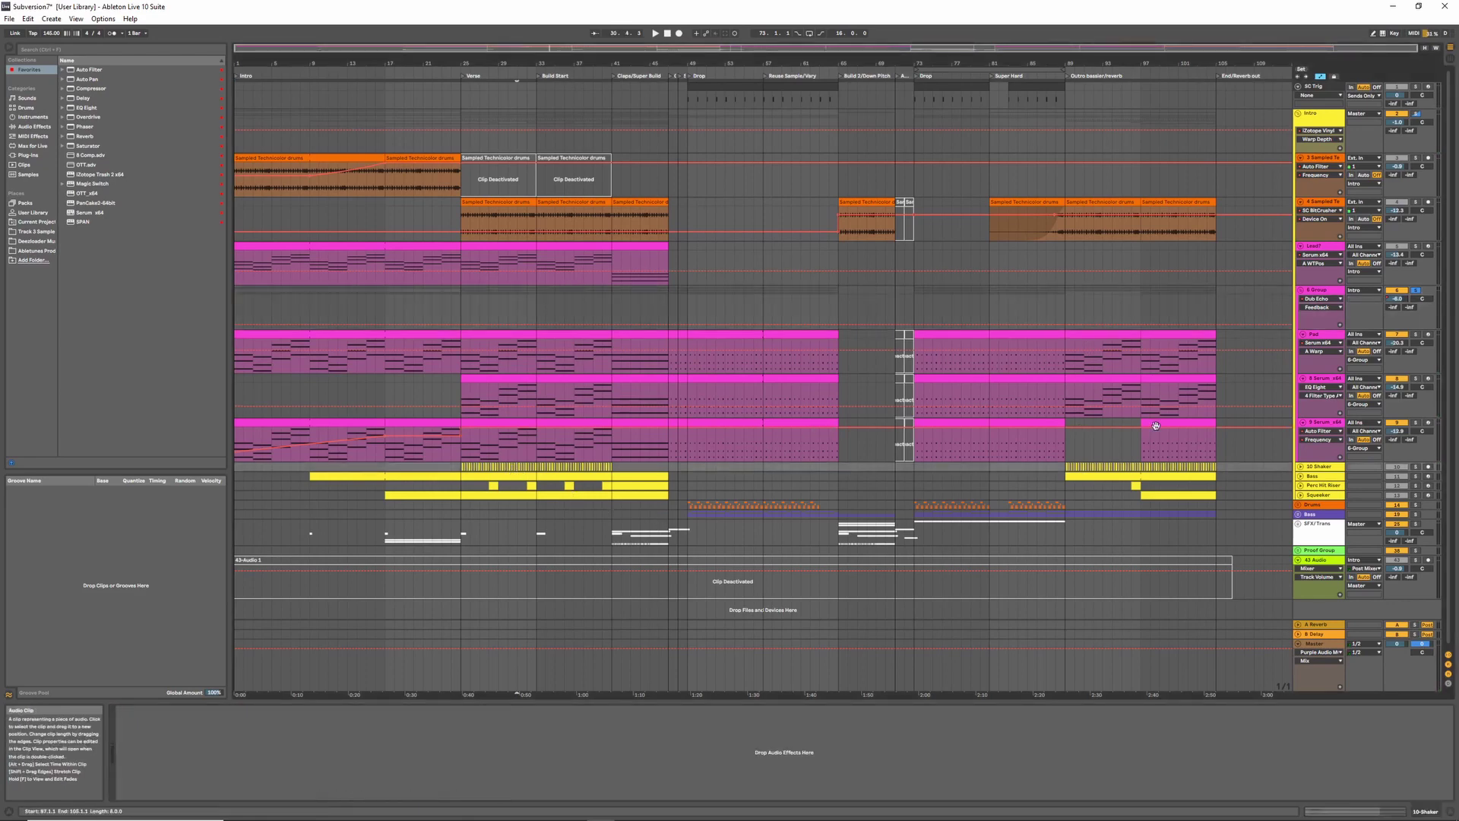
pyautogui.click(1299, 466)
pyautogui.scroll(-1, 1140, 463)
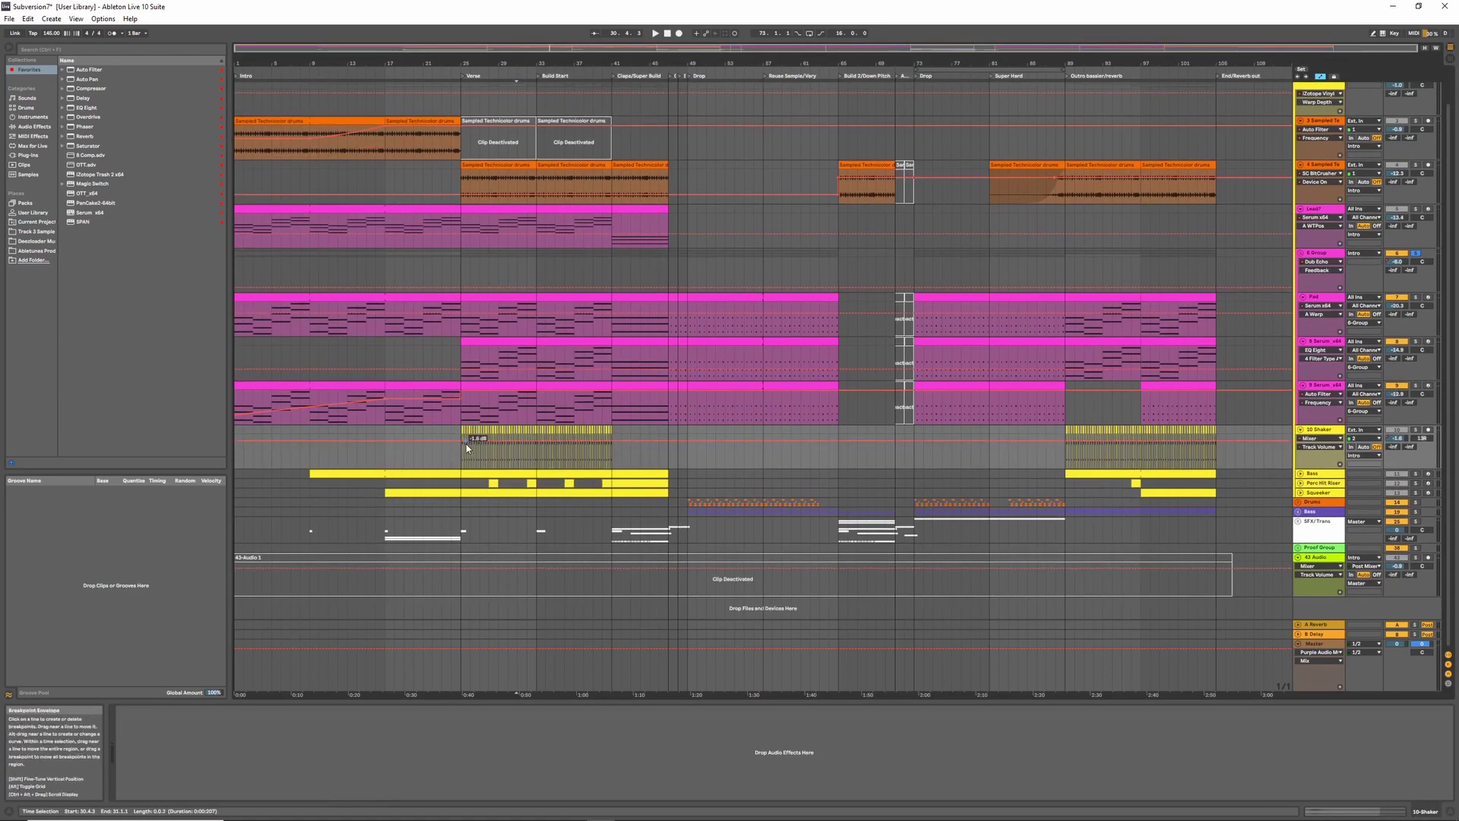
pyautogui.click(1403, 430)
pyautogui.click(1415, 430)
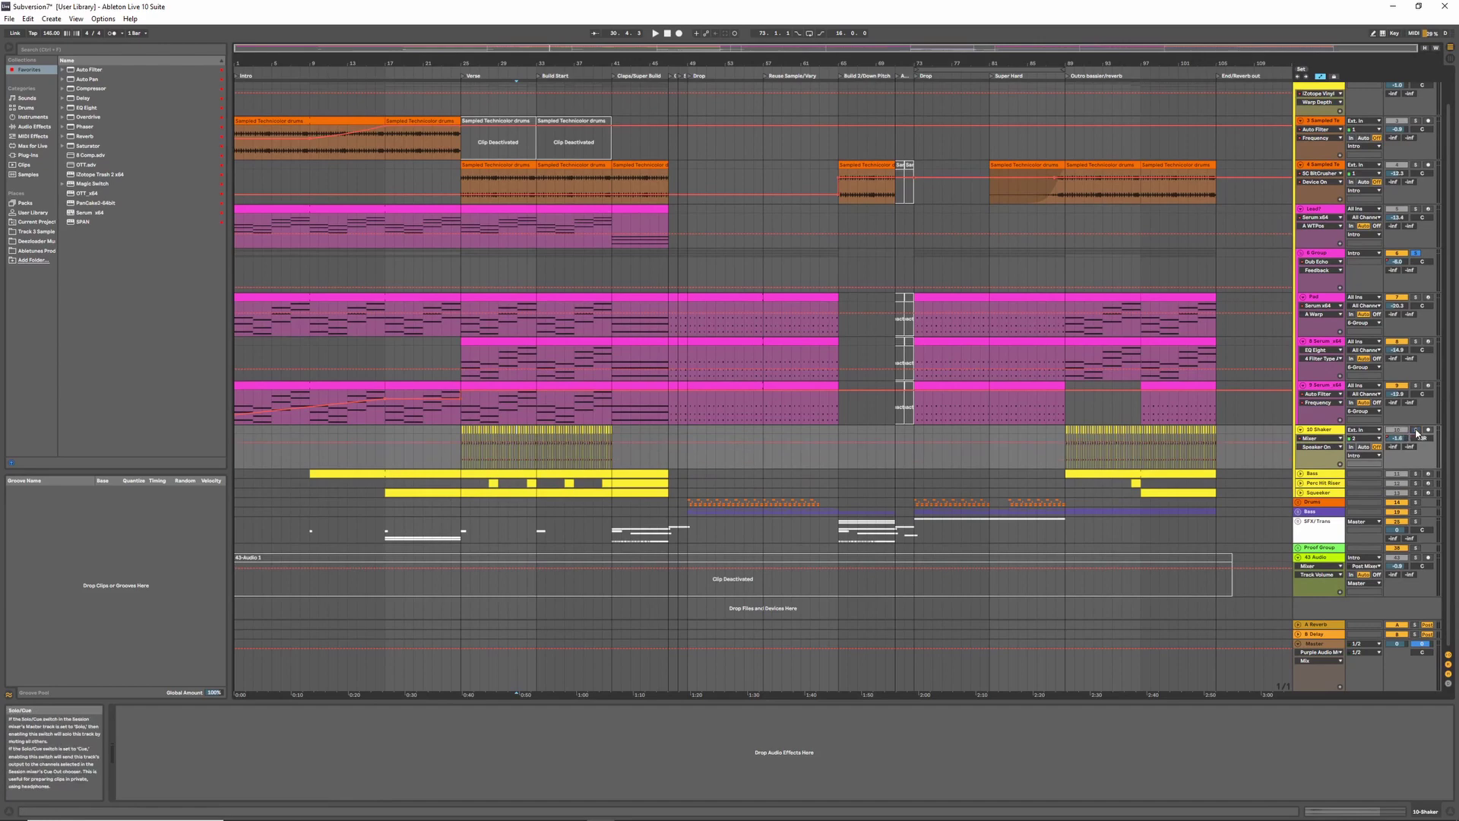
pyautogui.press('space')
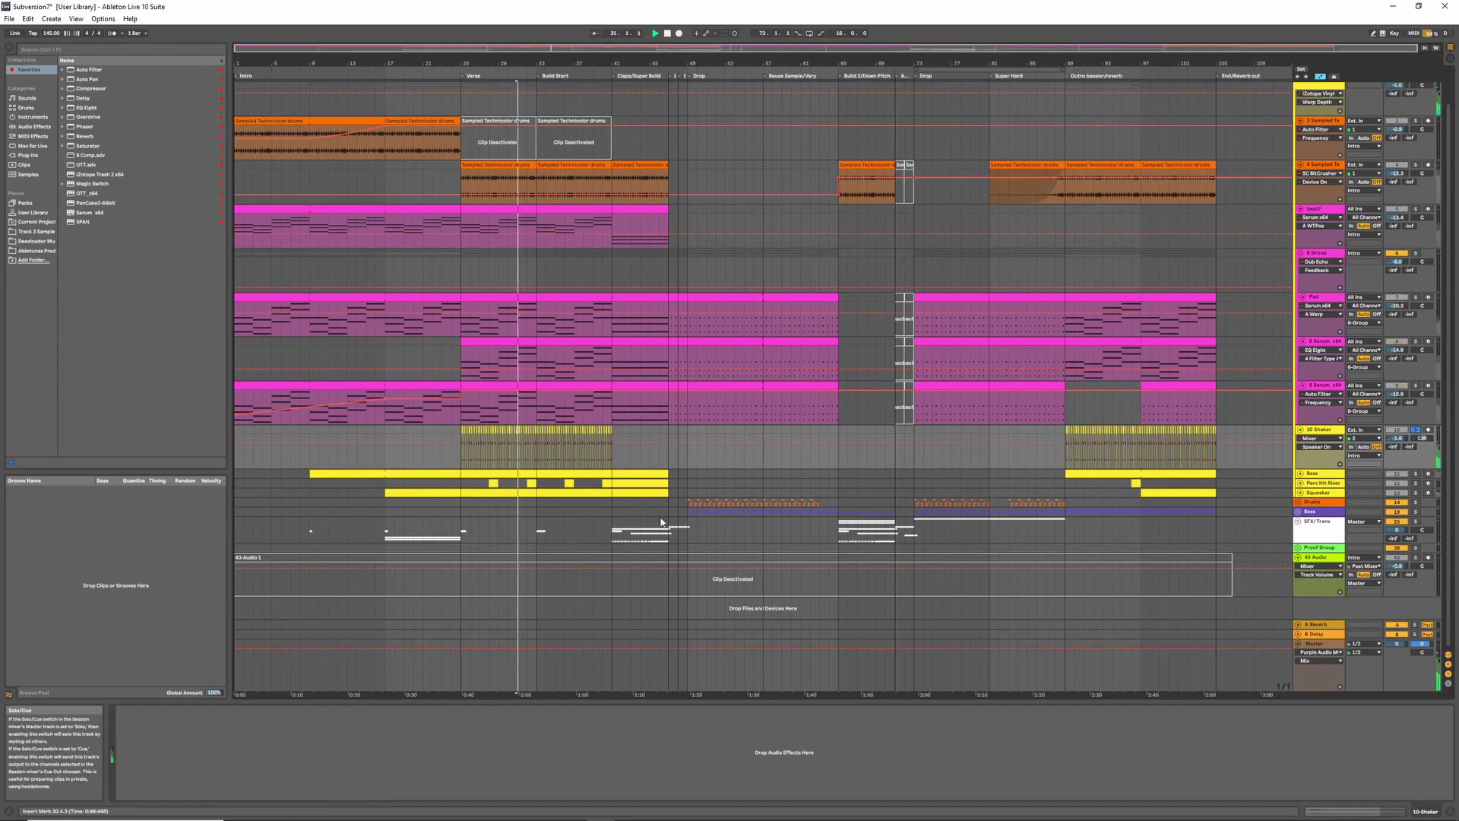
# - Unfold the Bass track below the shaker, select its first clip, and open its Serum with the Bass - Bell Sample preset
pyautogui.click(1300, 473)
pyautogui.click(1310, 474)
pyautogui.scroll(-1, 867, 462)
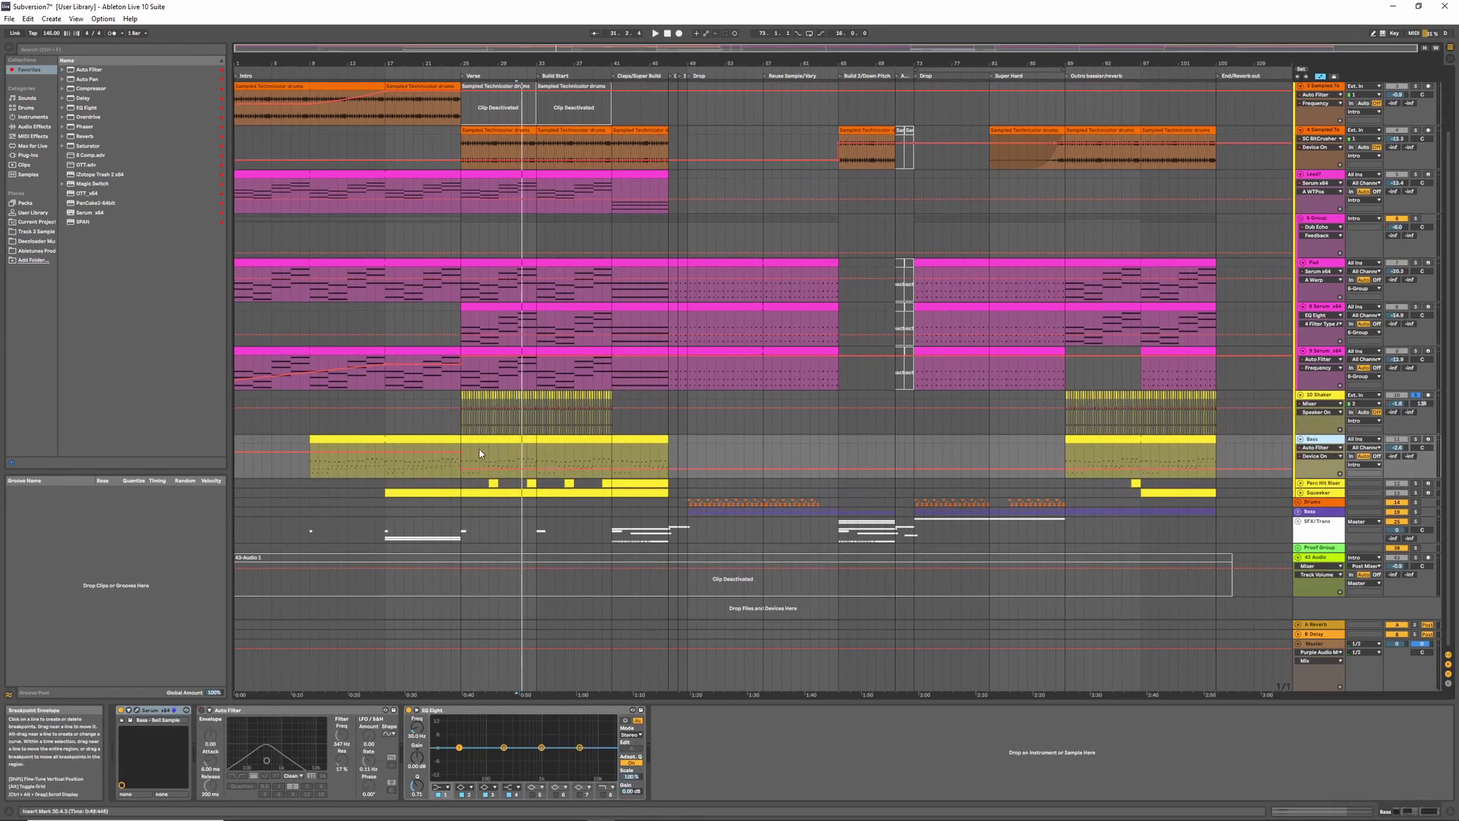
pyautogui.click(371, 439)
pyautogui.press('space')
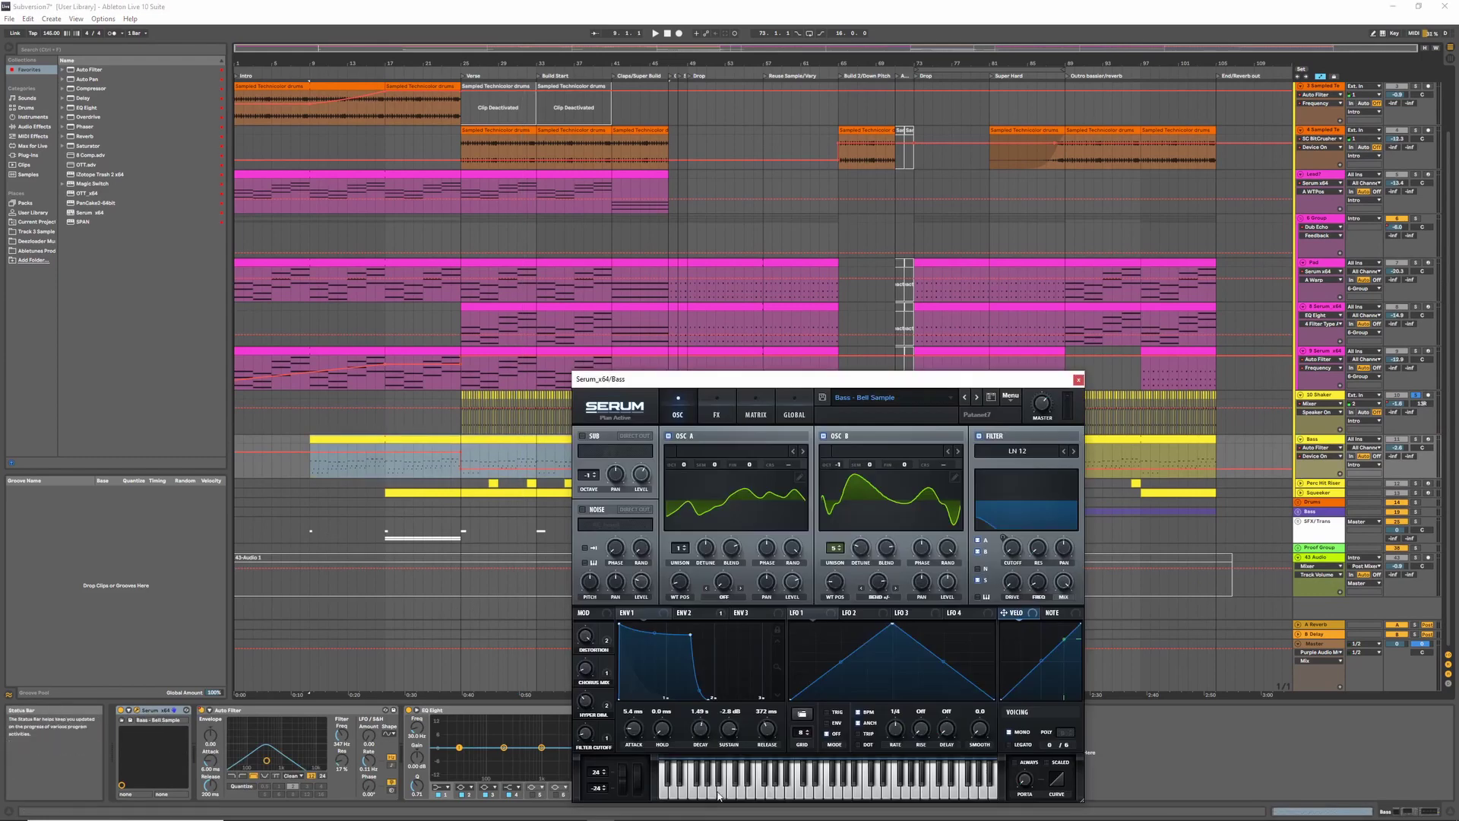
# - Audition low and high notes on the bass Serum's keyboard while comparing its Env 2 and Env 1 settings
pyautogui.click(717, 796)
pyautogui.click(792, 792)
pyautogui.click(686, 796)
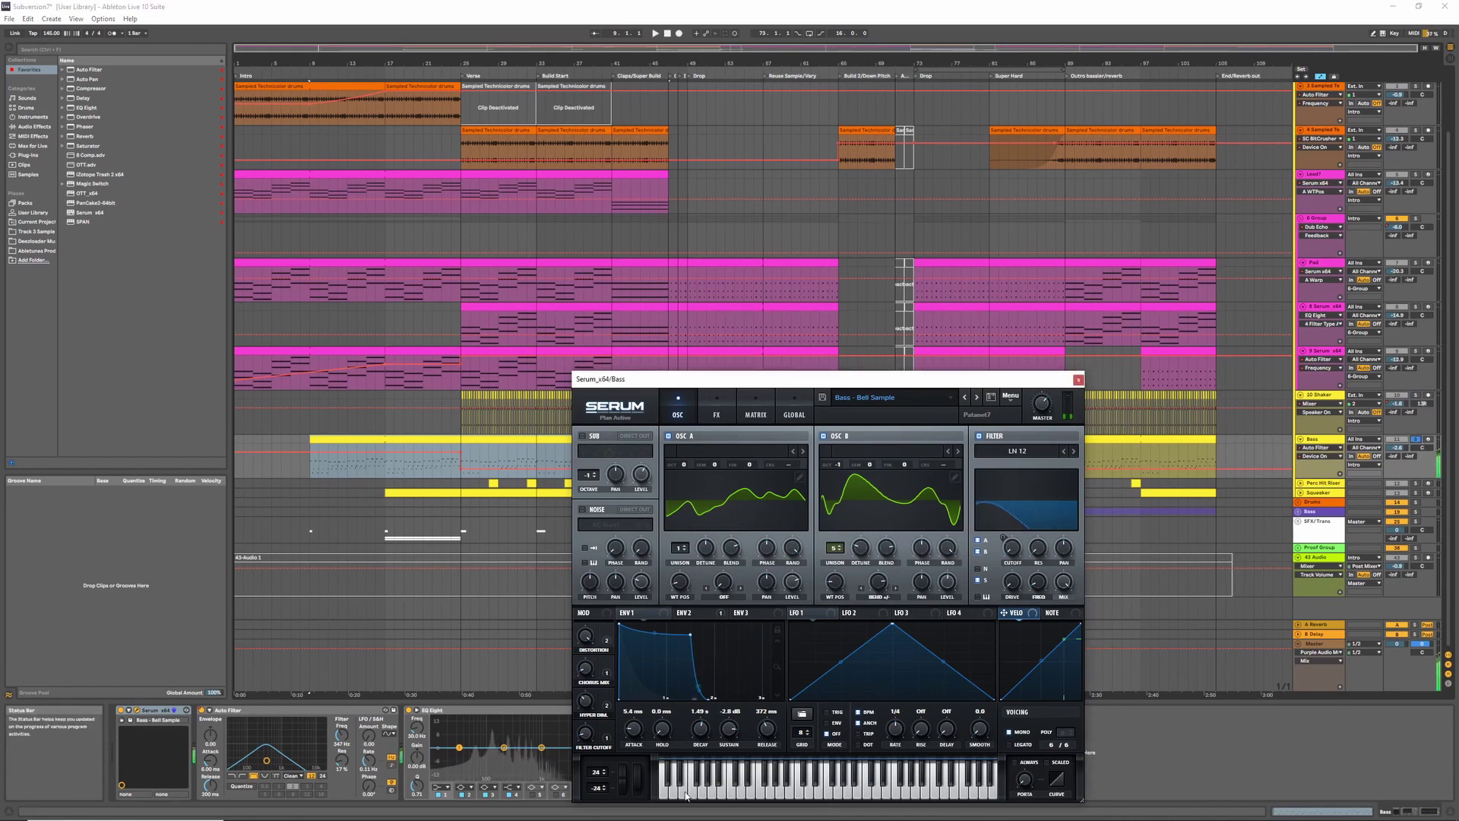
pyautogui.click(797, 791)
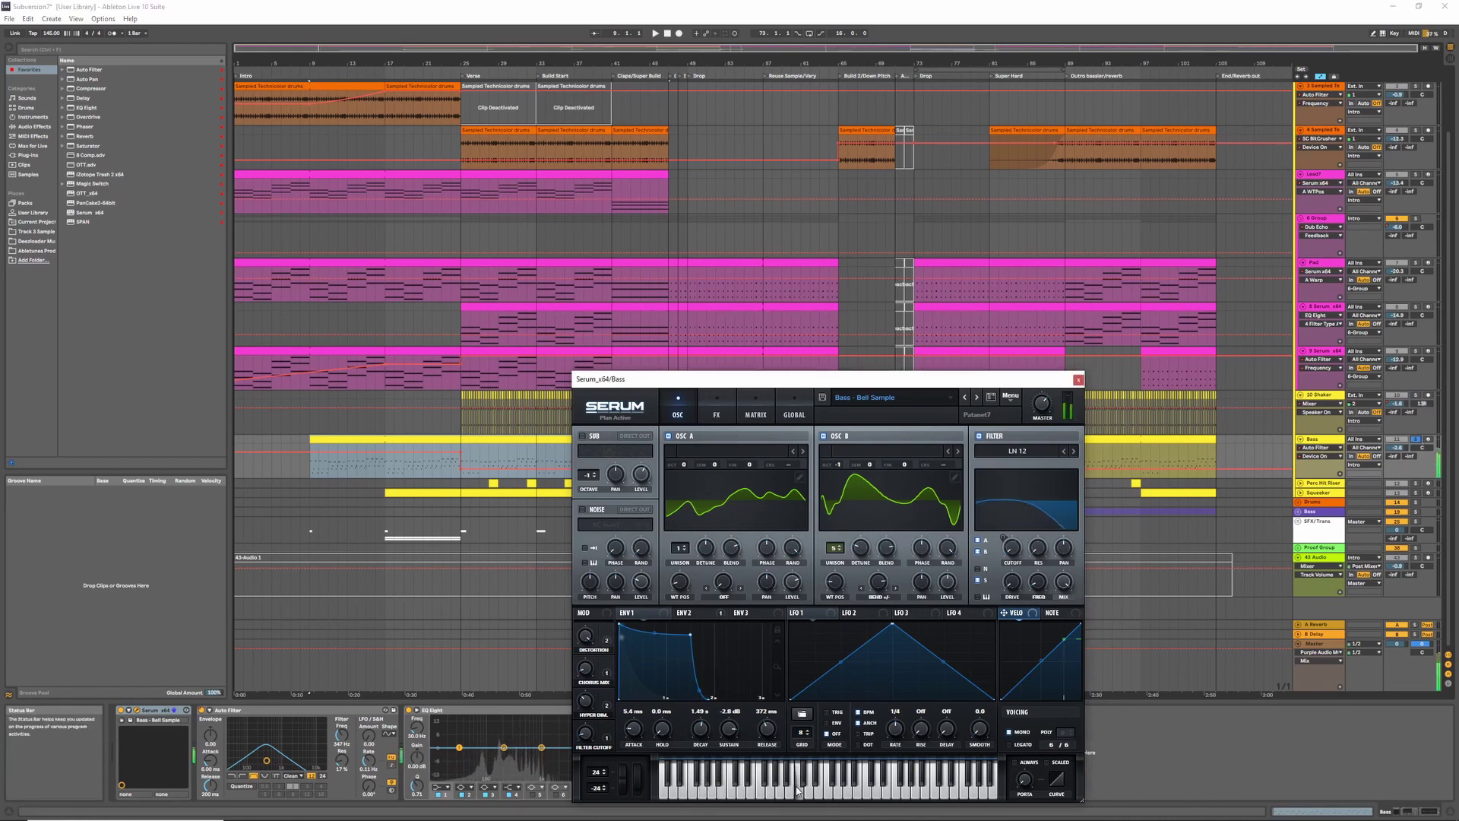
pyautogui.click(719, 612)
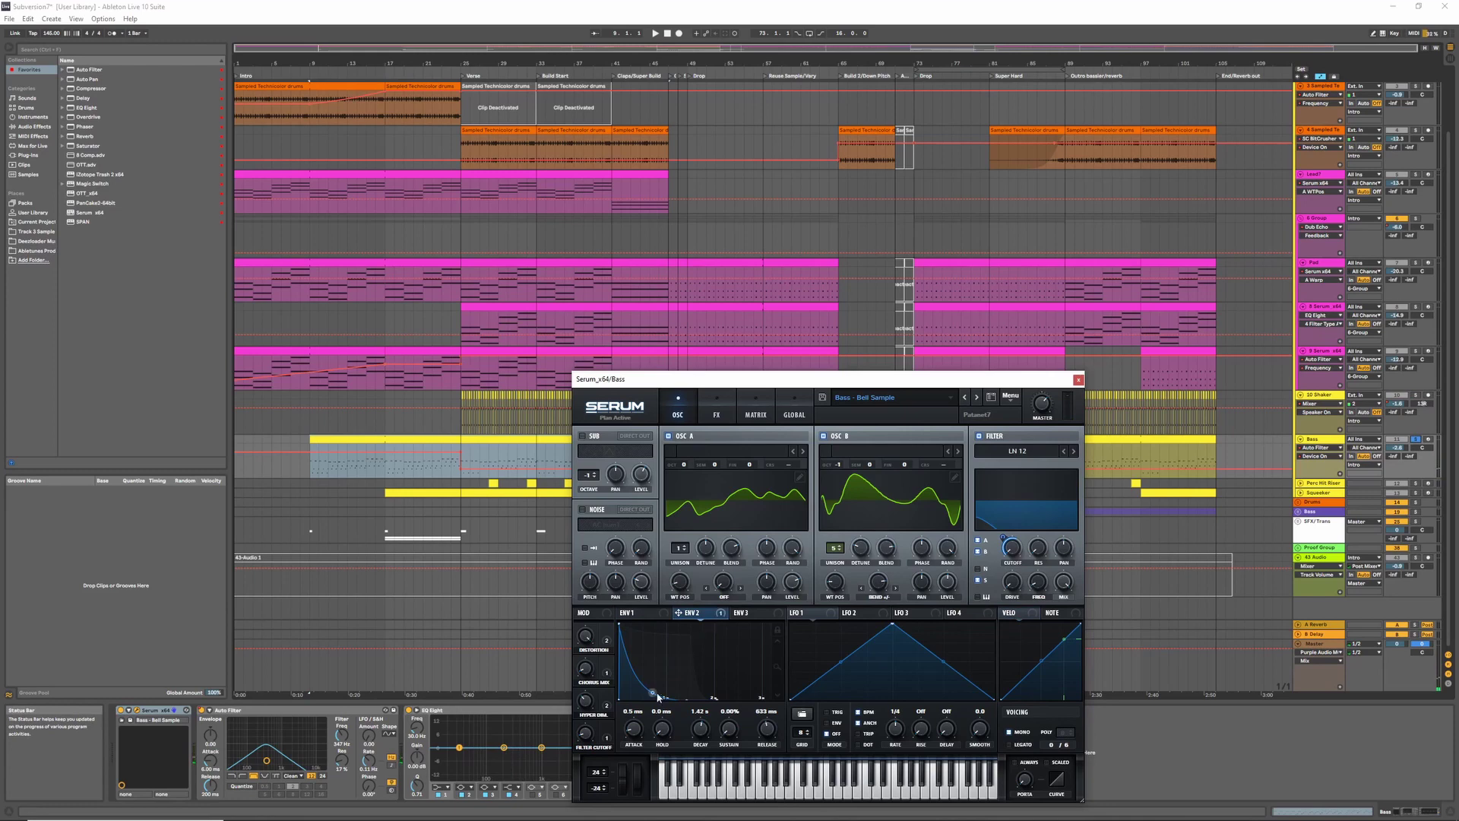
pyautogui.click(717, 785)
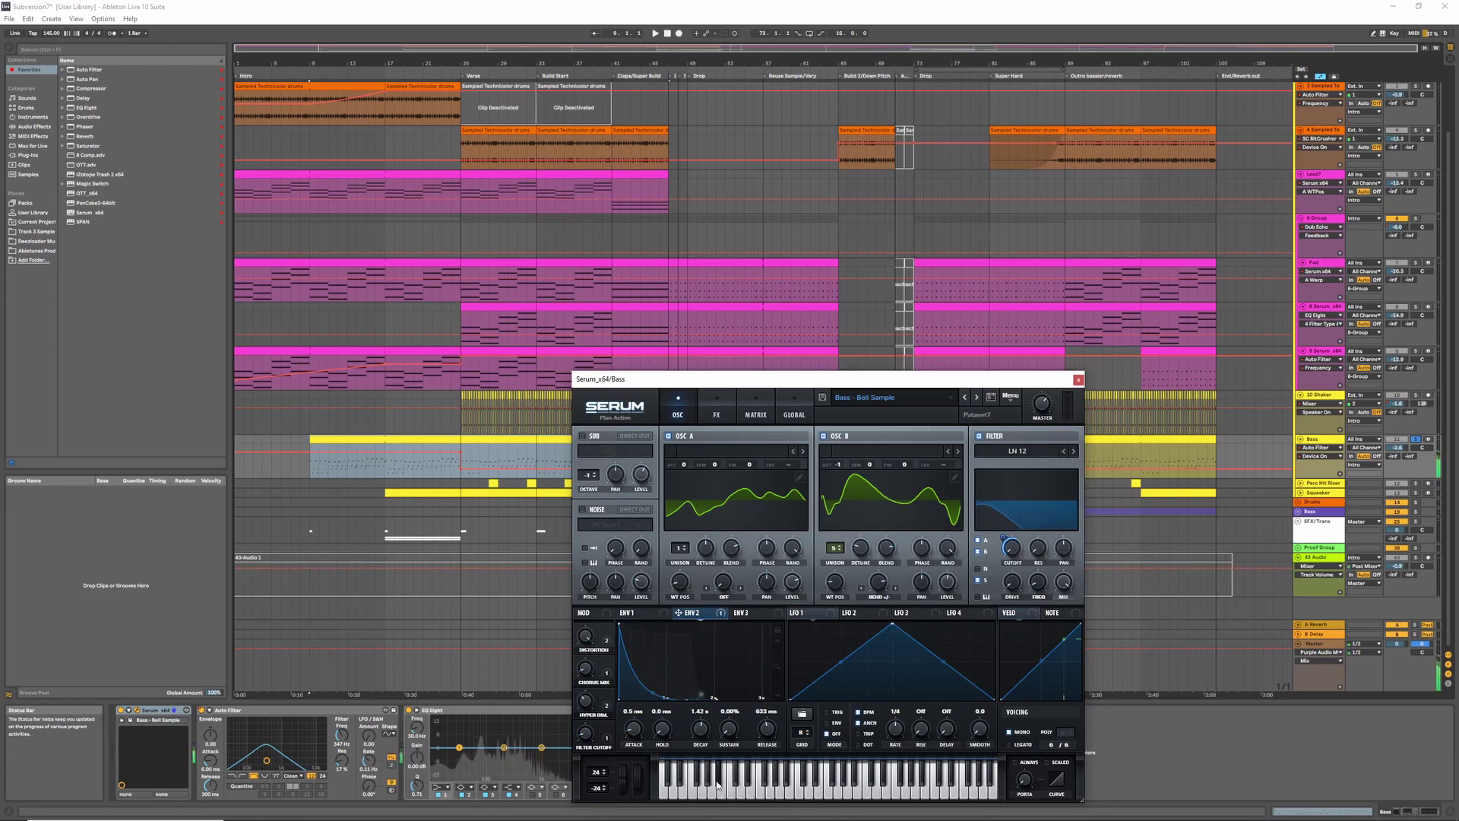
pyautogui.click(664, 615)
pyautogui.click(802, 788)
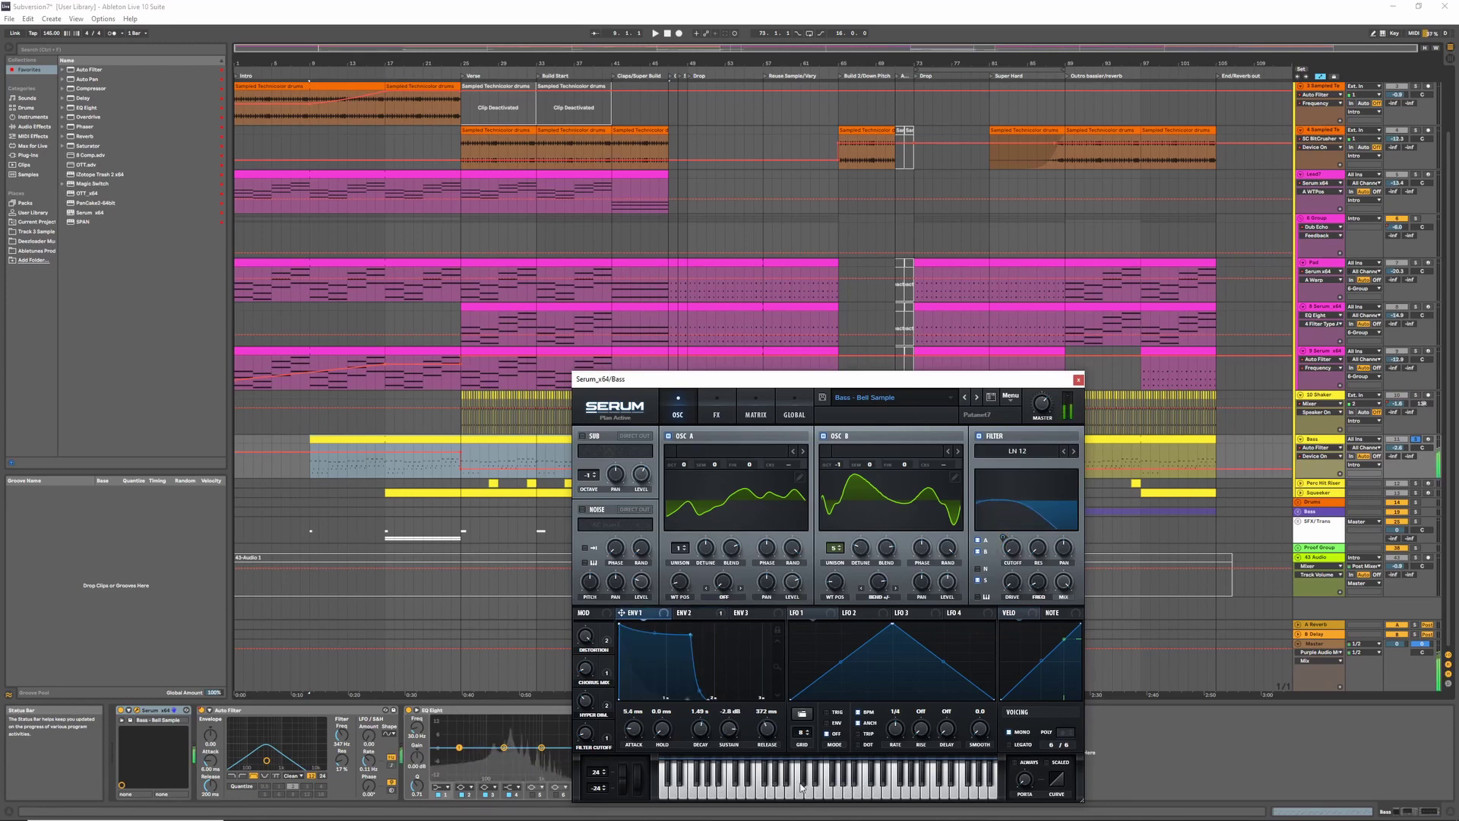
# - Switch oscillators A and B to the 3D wavetable view and set oscillator A's wavetable position to 1
pyautogui.click(788, 526)
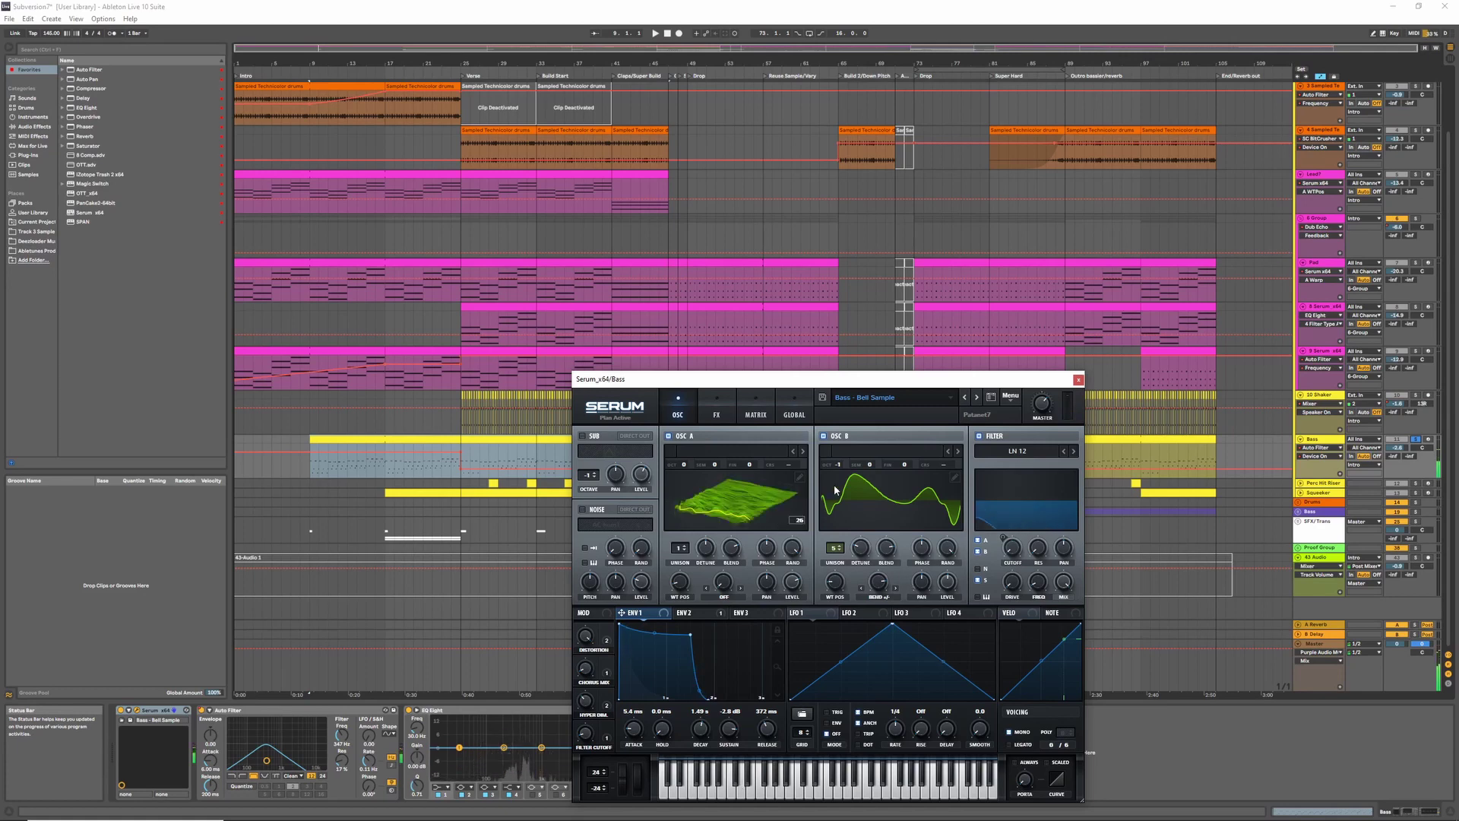
pyautogui.click(889, 520)
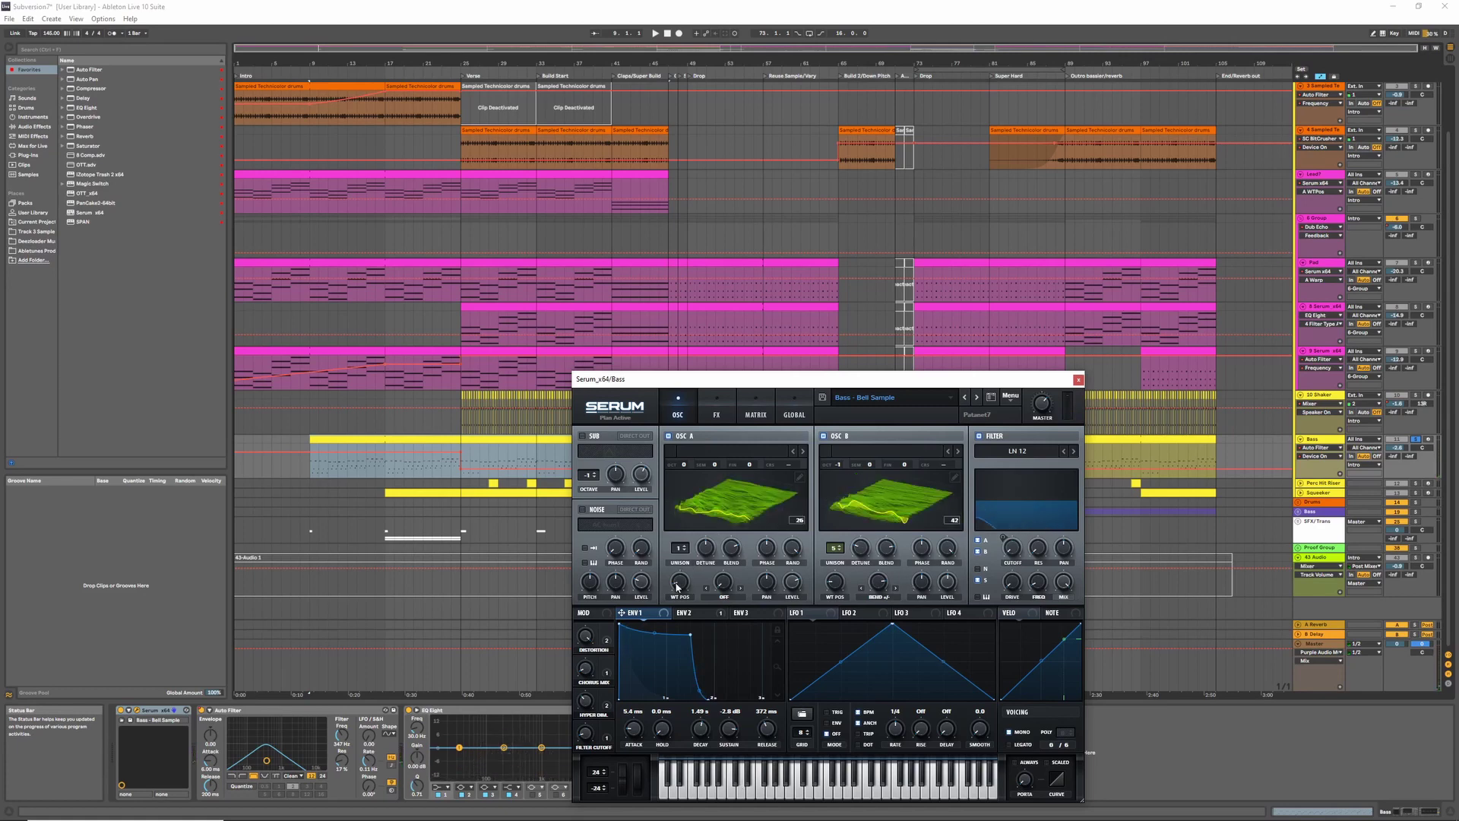
pyautogui.moveTo(674, 591); pyautogui.dragTo(653, 565)
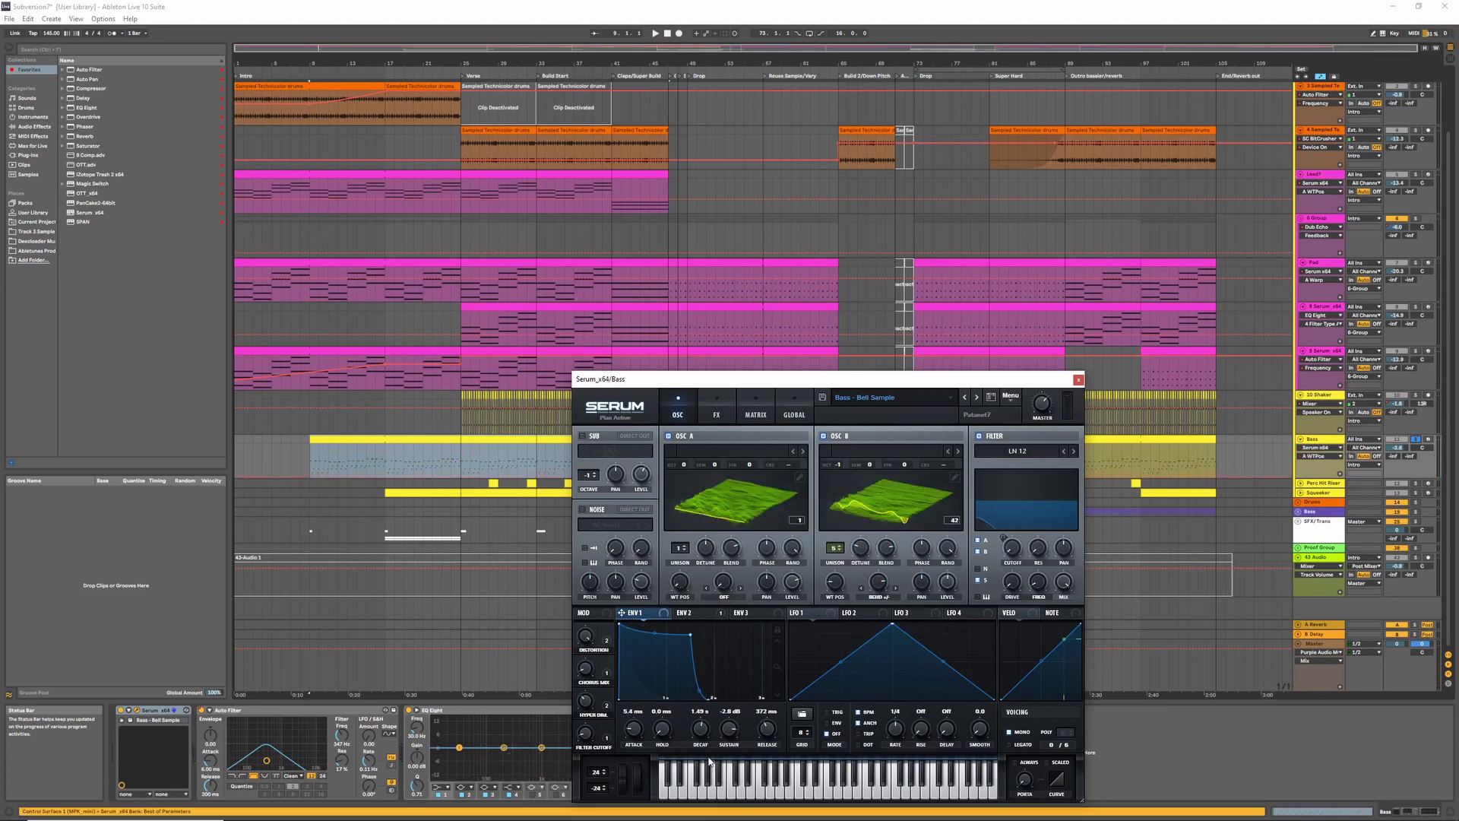
# - Arm the Bass track, sweep oscillator A's wavetable position while notes sound, and close Serum
pyautogui.click(1427, 438)
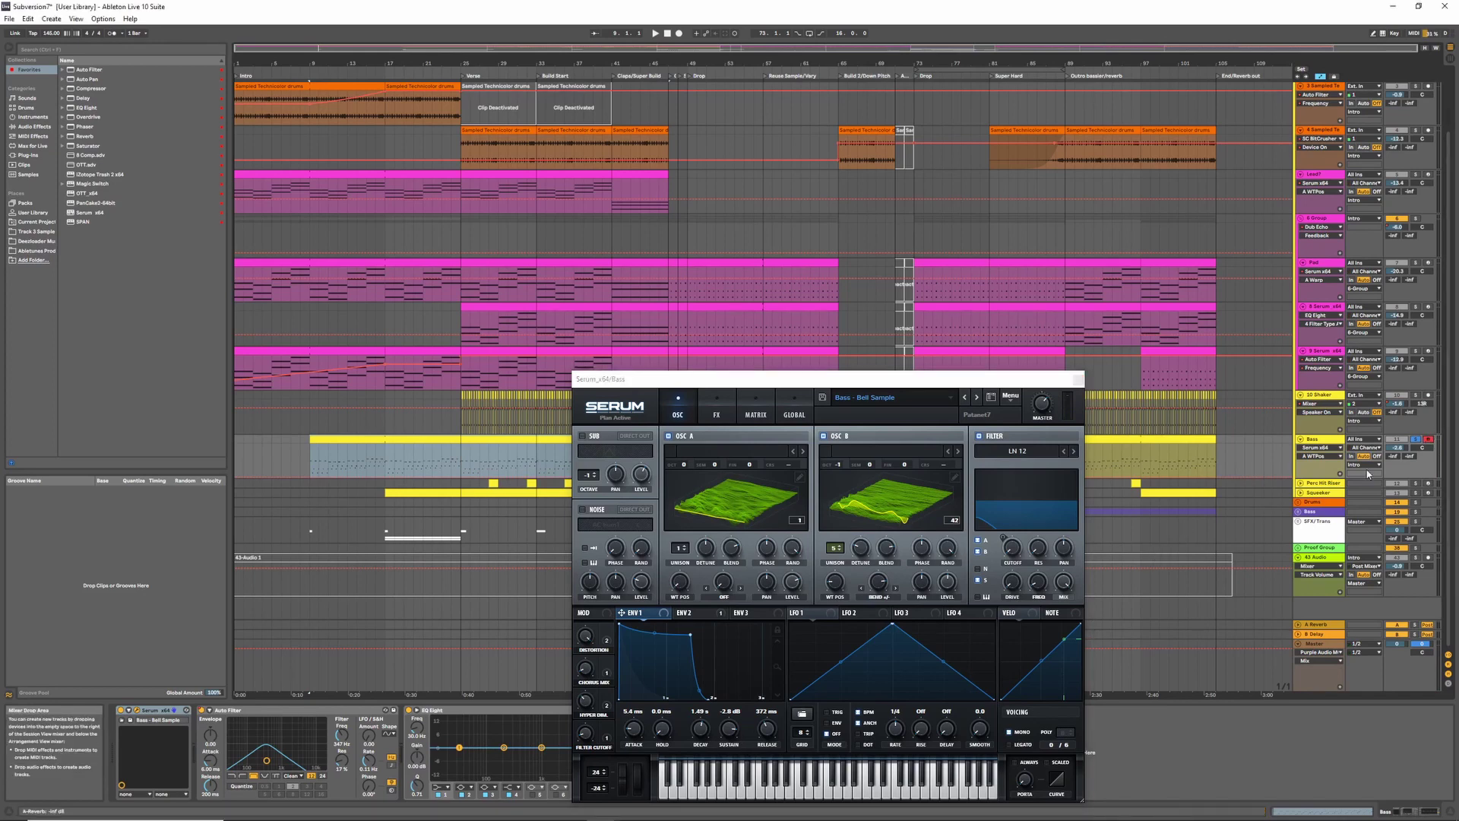
pyautogui.moveTo(691, 579)
pyautogui.mouseDown()
pyautogui.moveTo(682, 557)
pyautogui.moveTo(673, 577)
pyautogui.mouseUp()
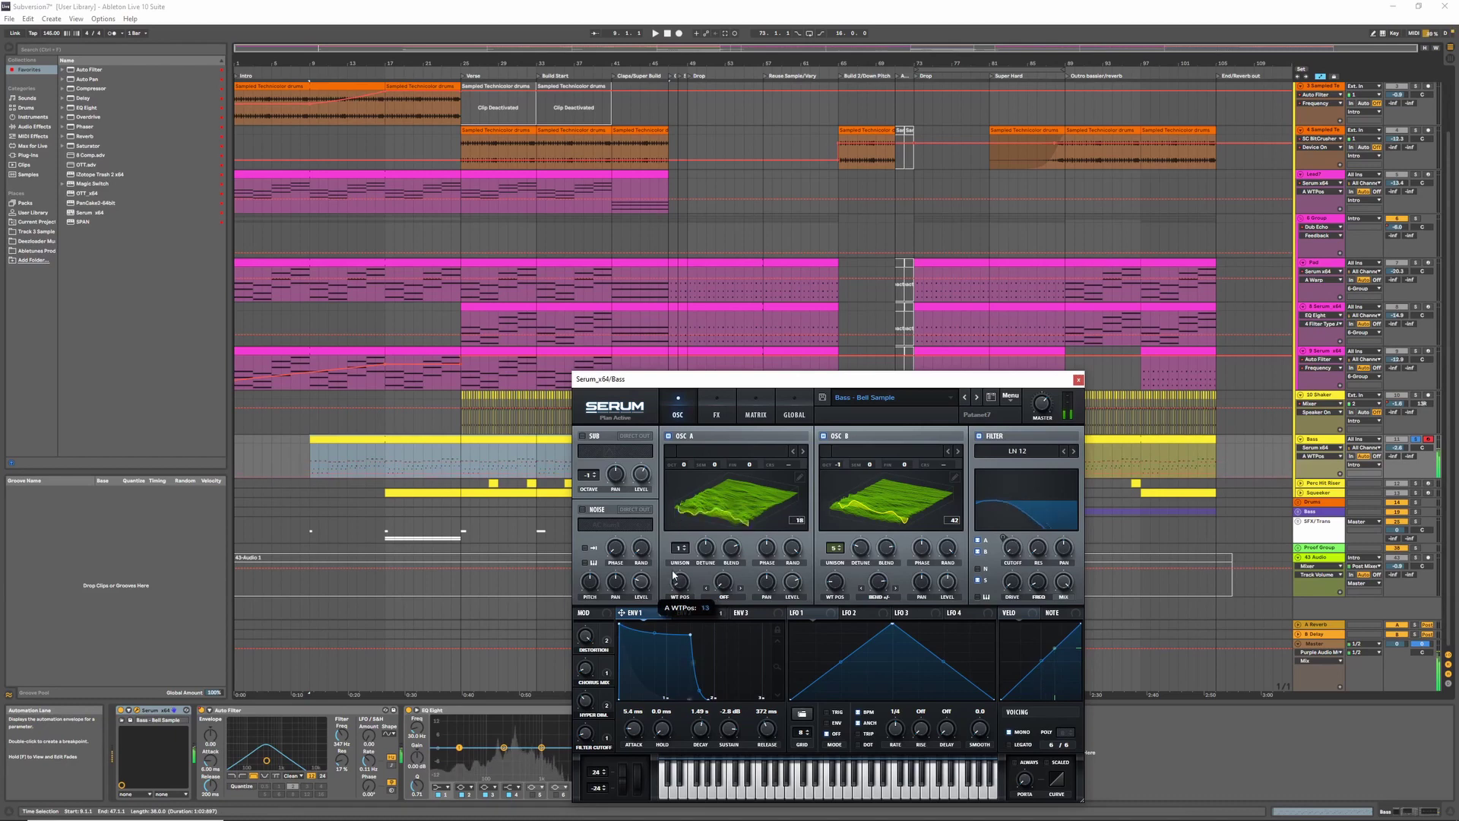
pyautogui.click(1078, 378)
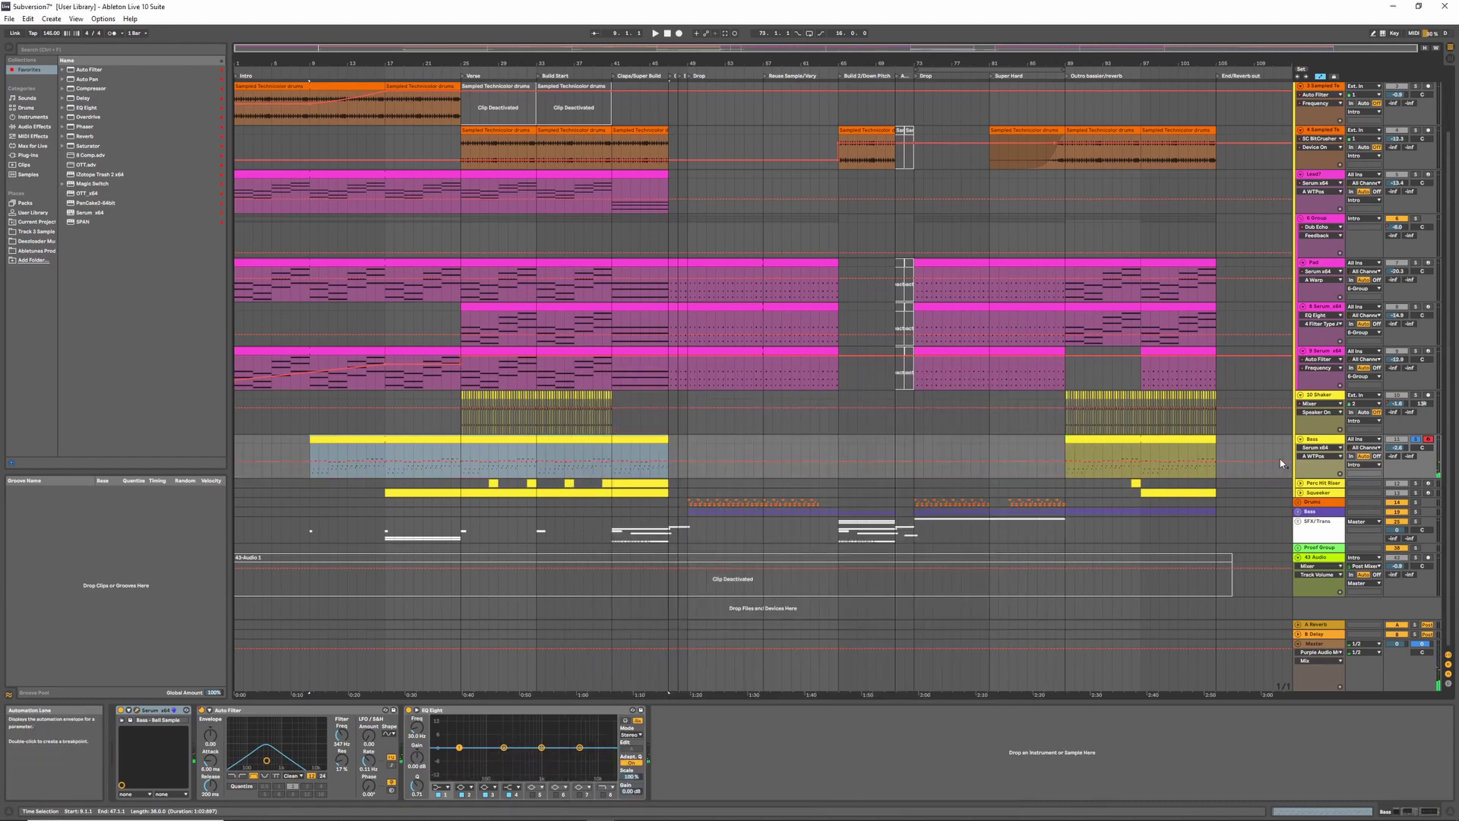
# - Examine the Bass clip's MIDI notes, and show the device chains of the Perc Hit Riser and Squeaker tracks
pyautogui.doubleClick(563, 438)
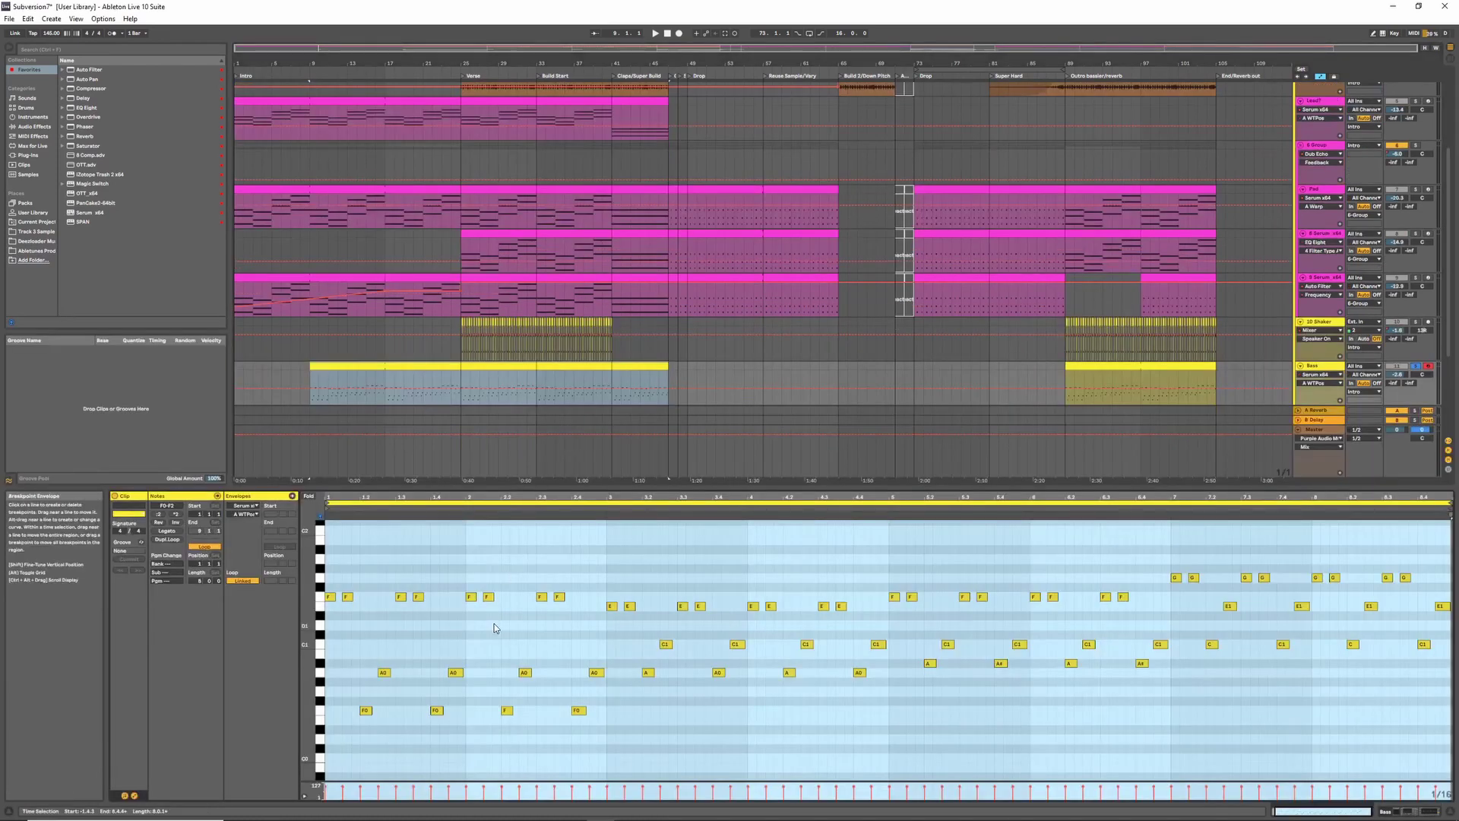
pyautogui.click(1315, 412)
pyautogui.scroll(-5, 1313, 403)
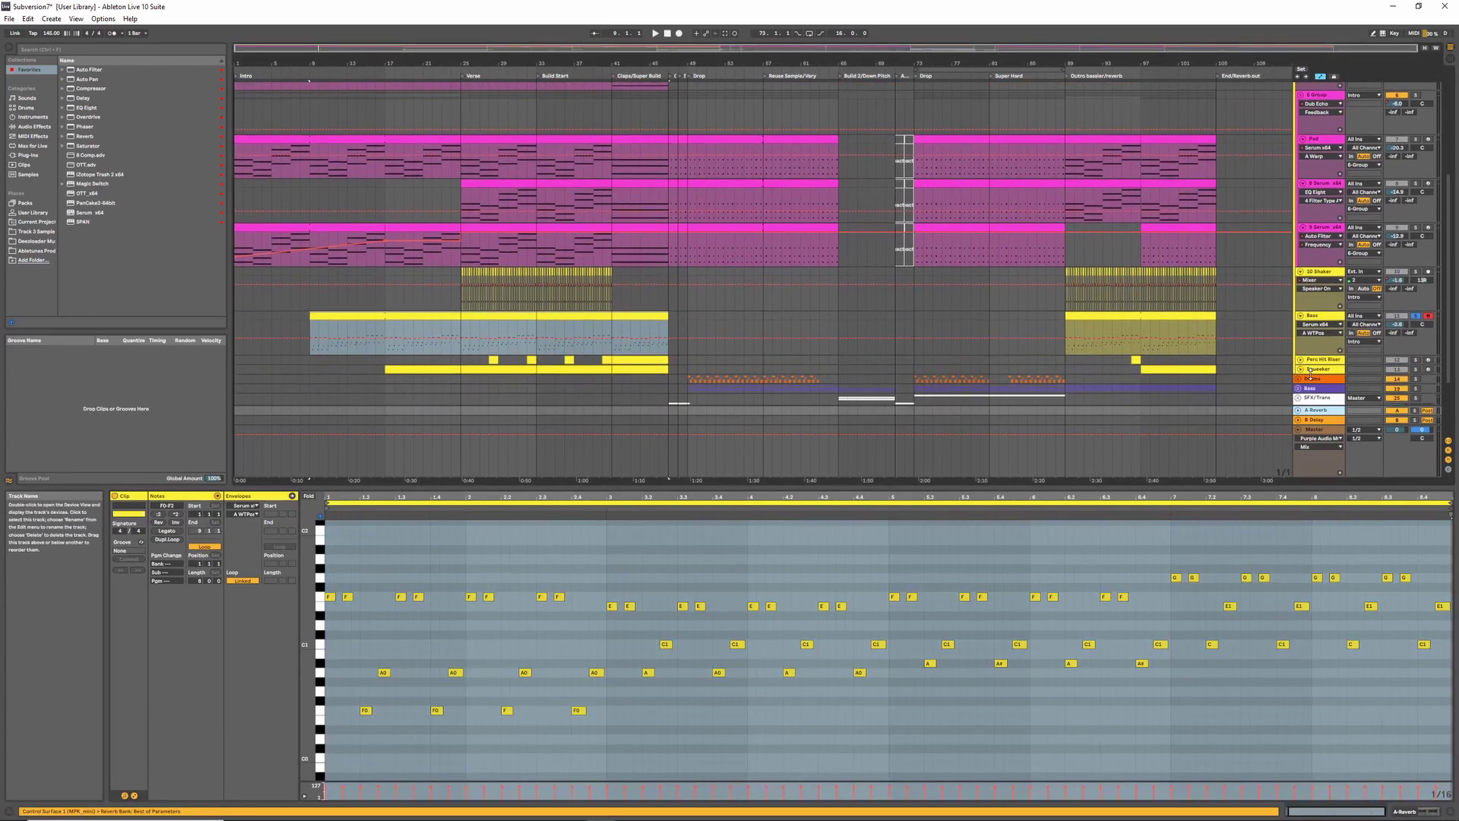
pyautogui.click(1325, 332)
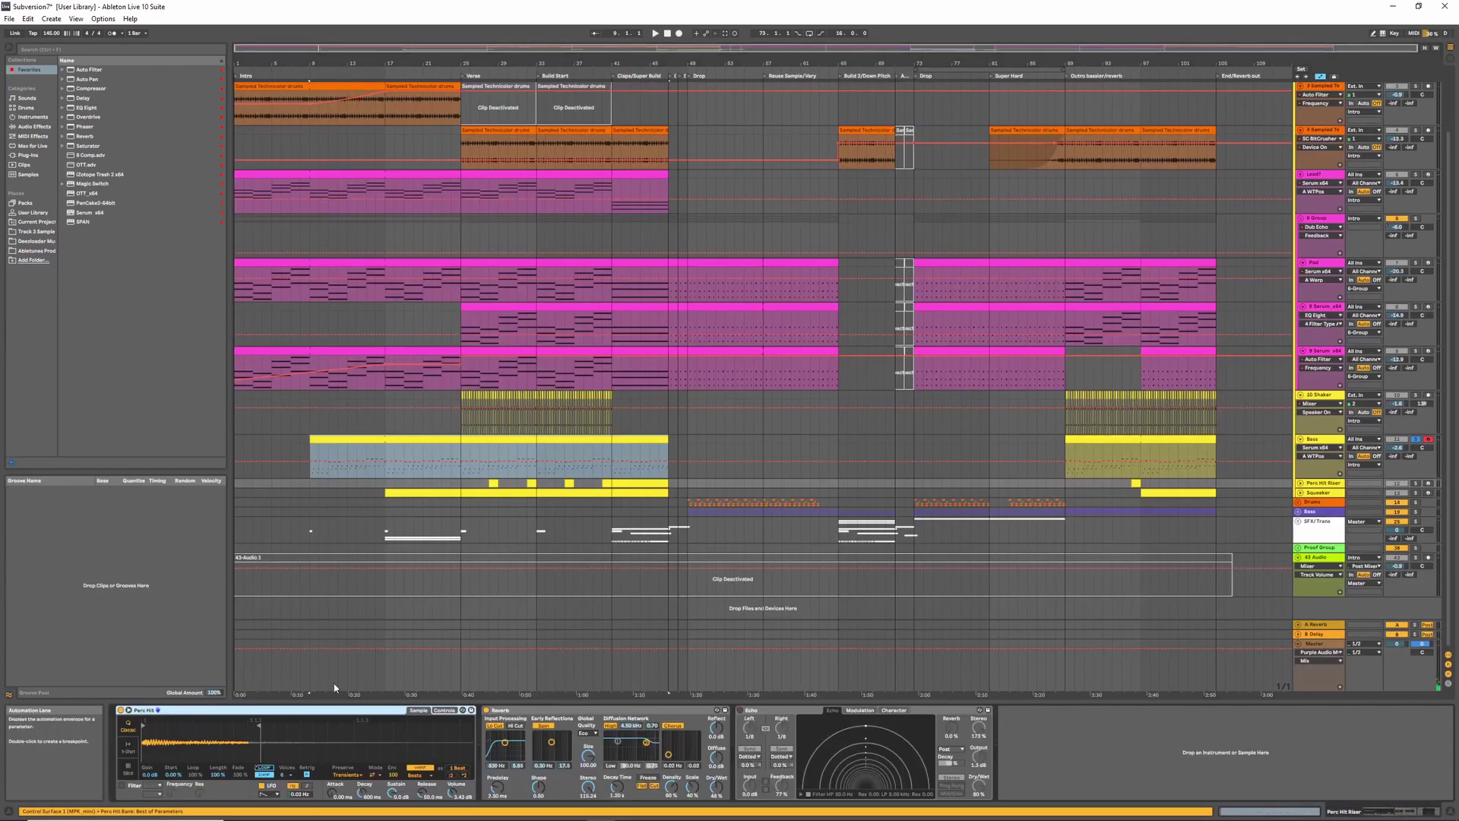
pyautogui.click(380, 492)
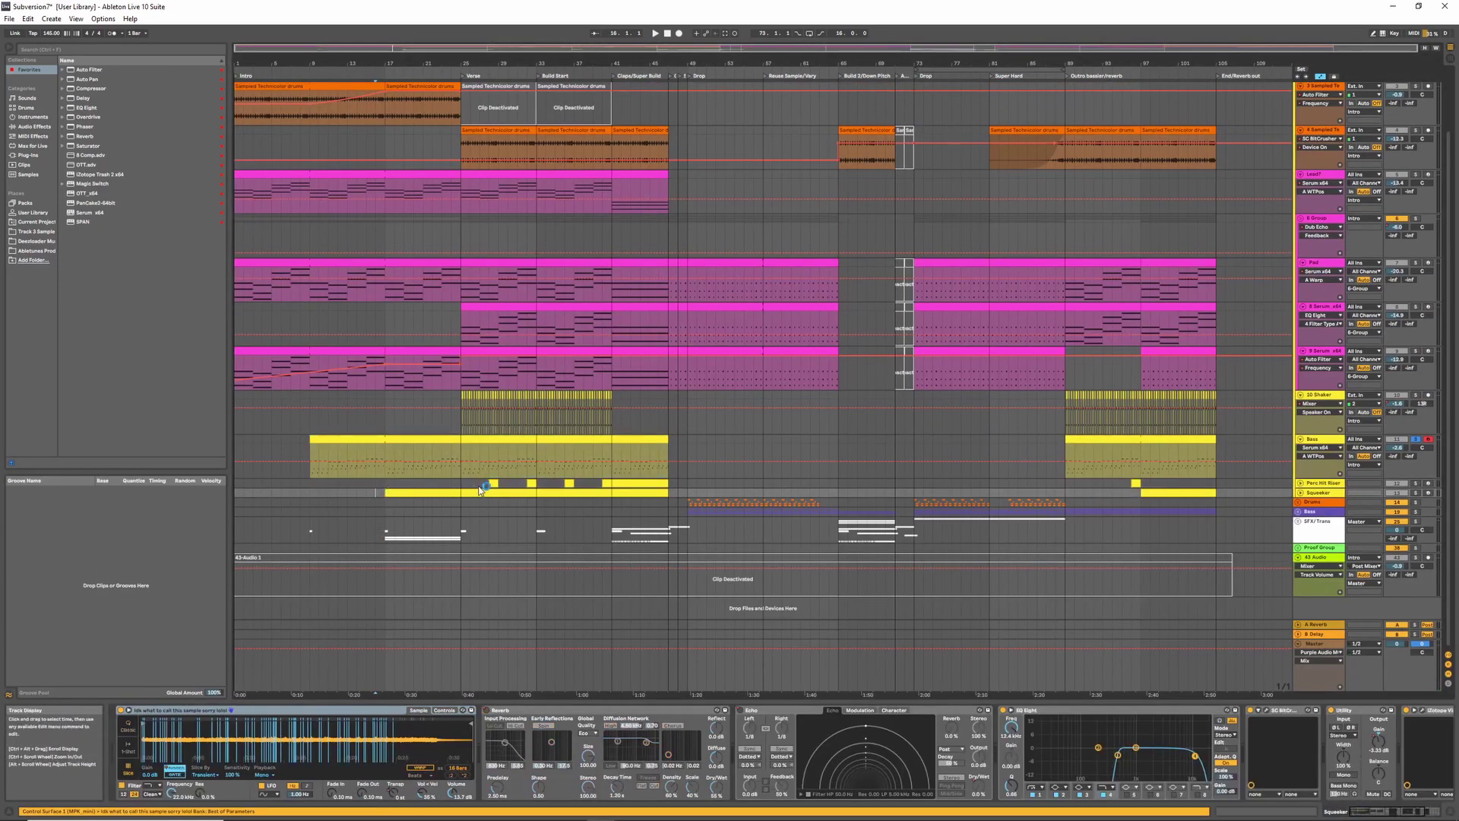
# - Play the soloed Perc Hit Riser from the Verse and unfold the track to show its Echo Device On automation
pyautogui.click(479, 485)
pyautogui.press('space')
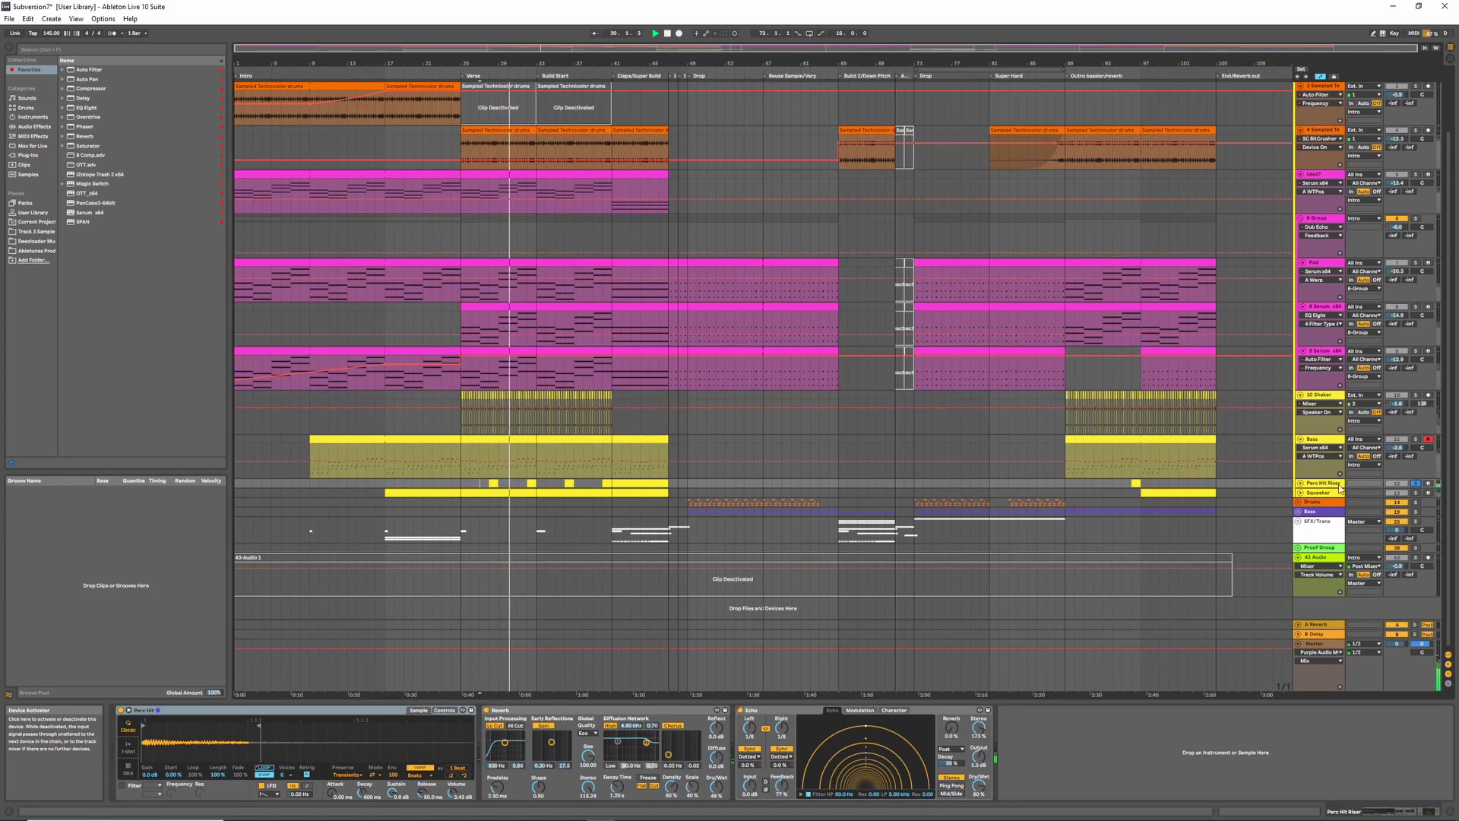
pyautogui.moveTo(1340, 489); pyautogui.dragTo(1339, 522)
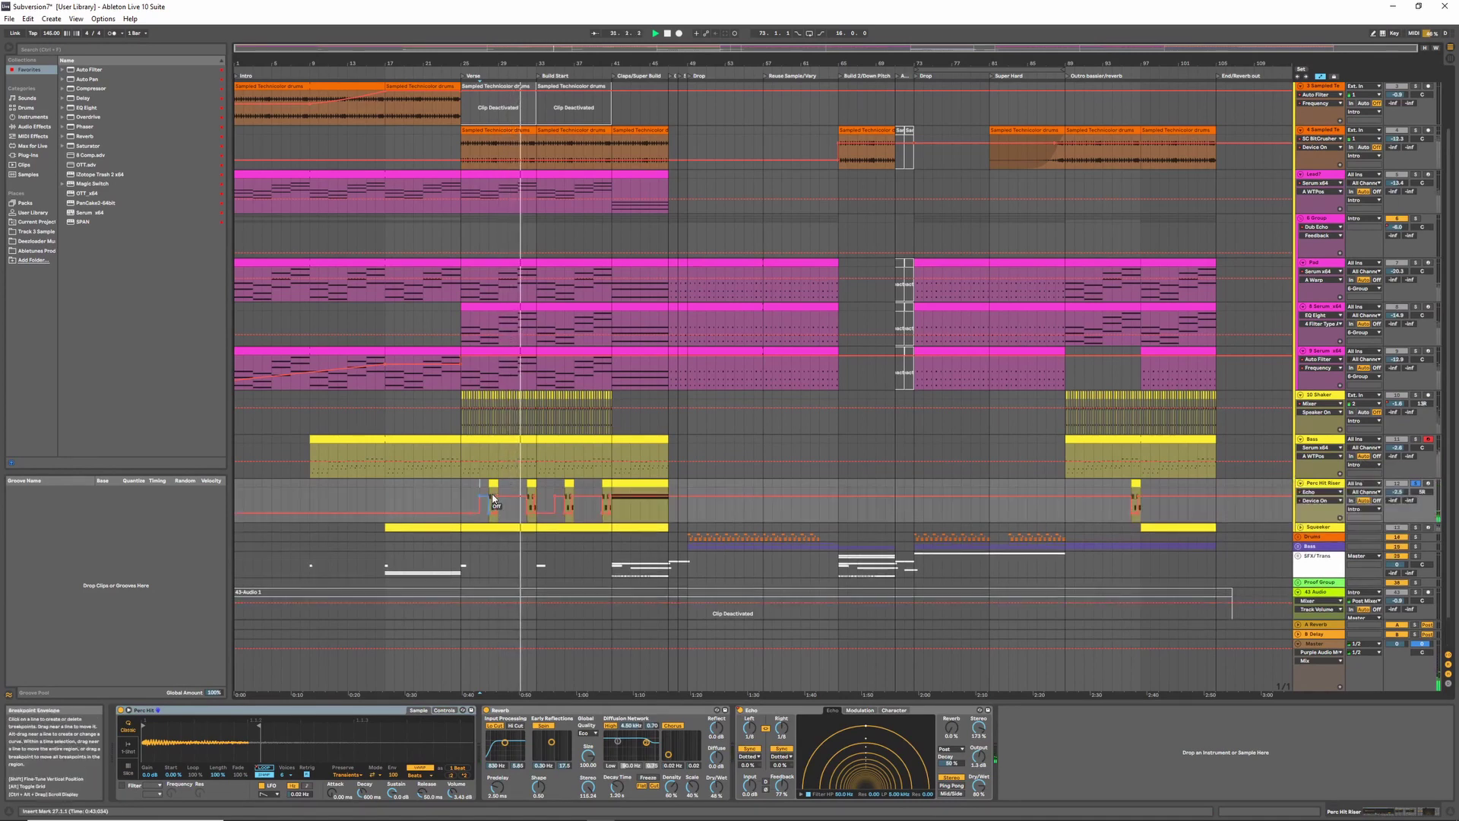
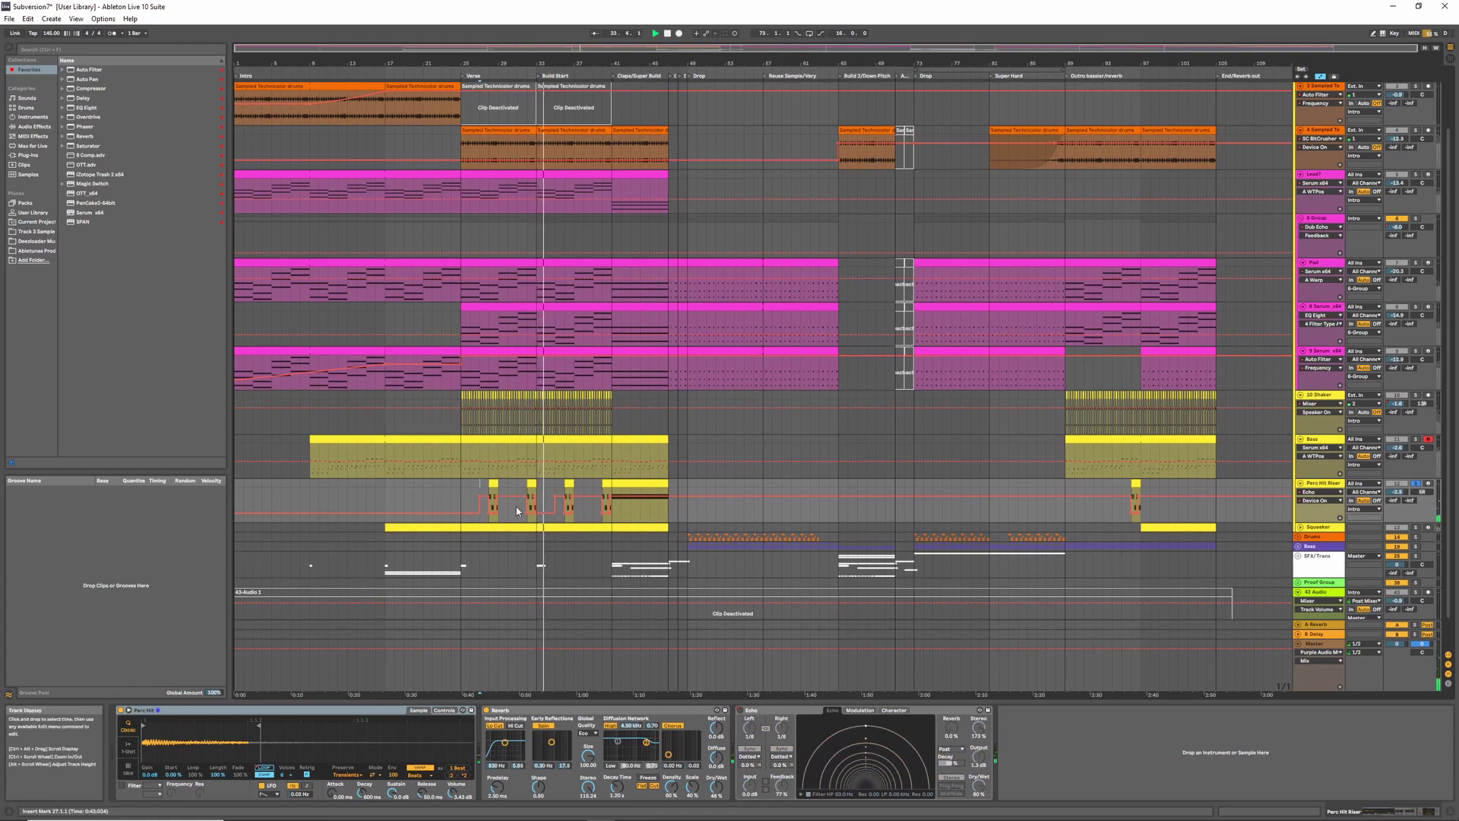
# - Play the Perc Hit Riser from the Claps/Super Build section and open the notes of its long clip there
pyautogui.click(619, 481)
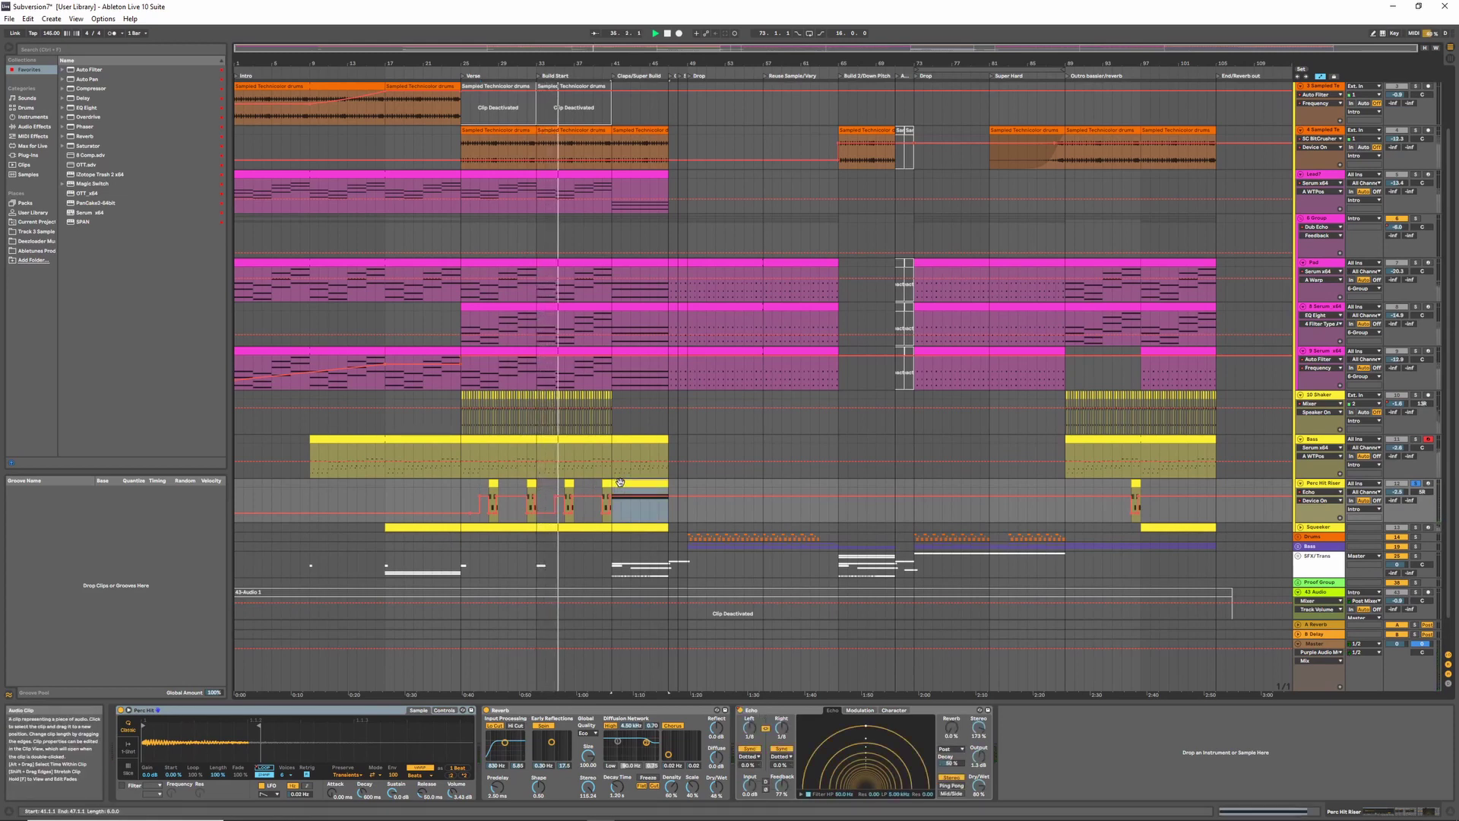
pyautogui.click(610, 80)
pyautogui.doubleClick(633, 484)
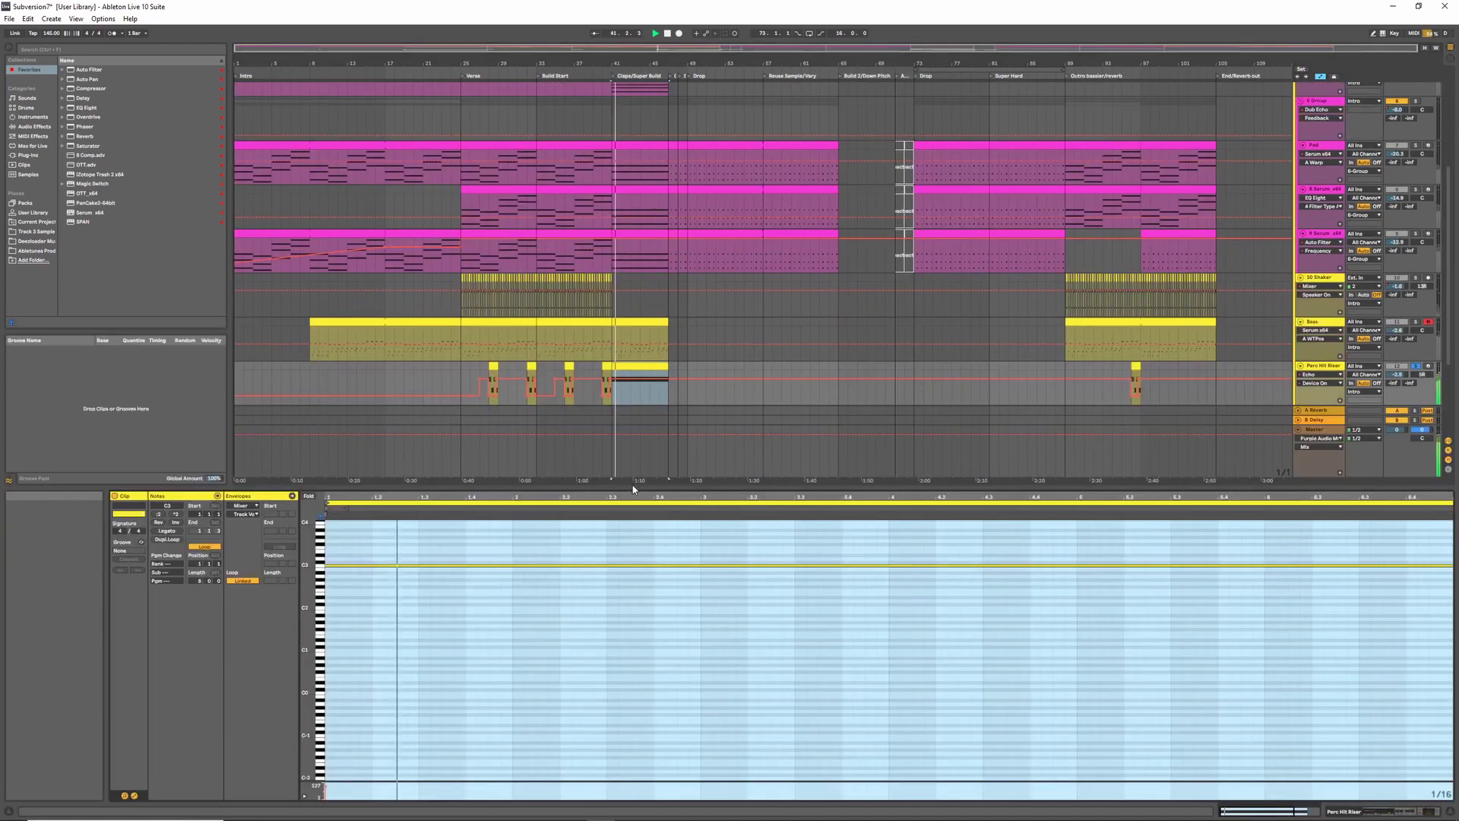
pyautogui.click(642, 367)
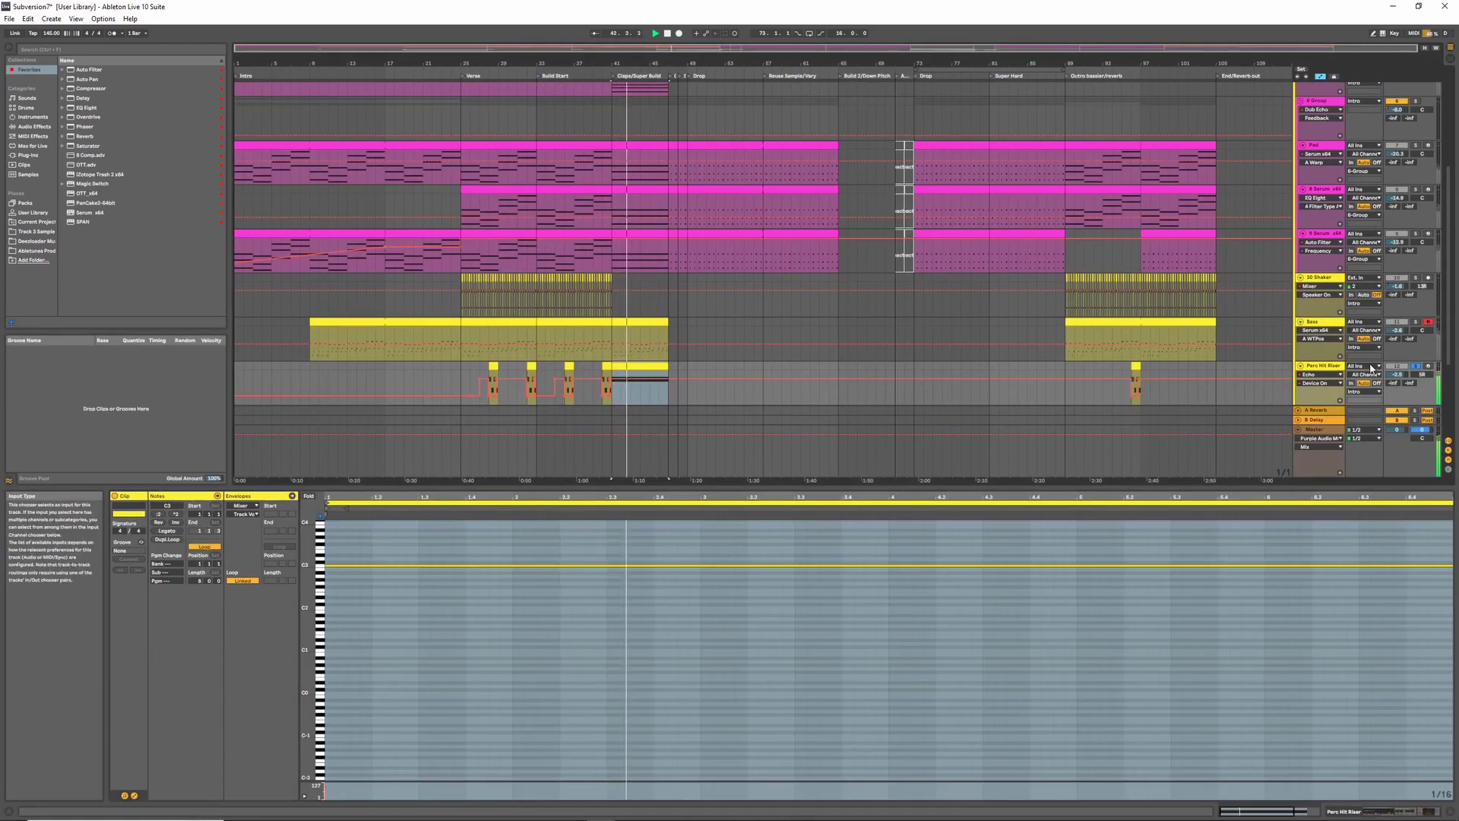
# - Display the Perc Hit device's Sample Loop On automation in the Perc Hit Riser track's lane
pyautogui.click(1321, 374)
pyautogui.click(1318, 392)
pyautogui.click(1320, 383)
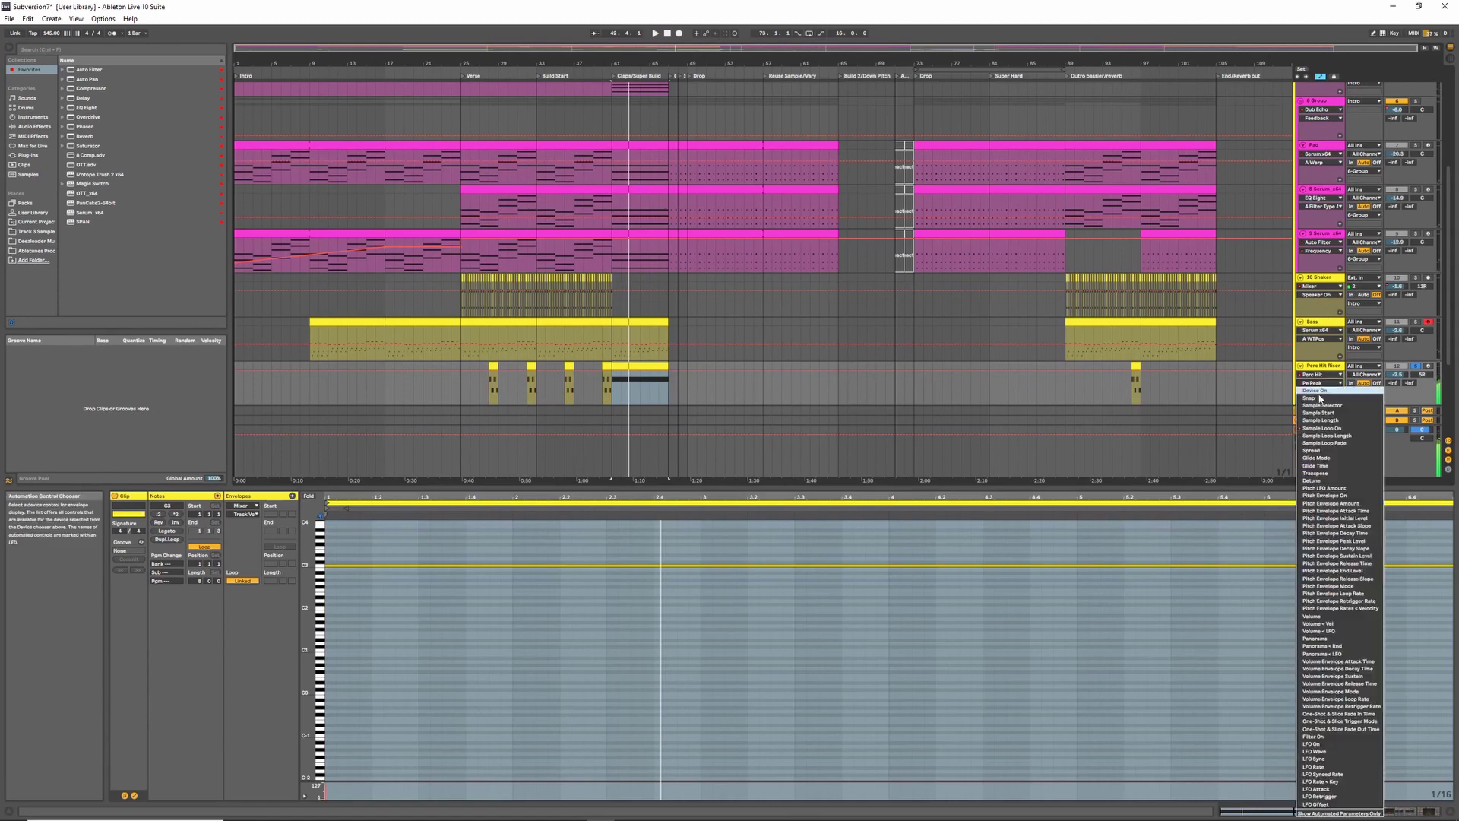
pyautogui.click(1328, 427)
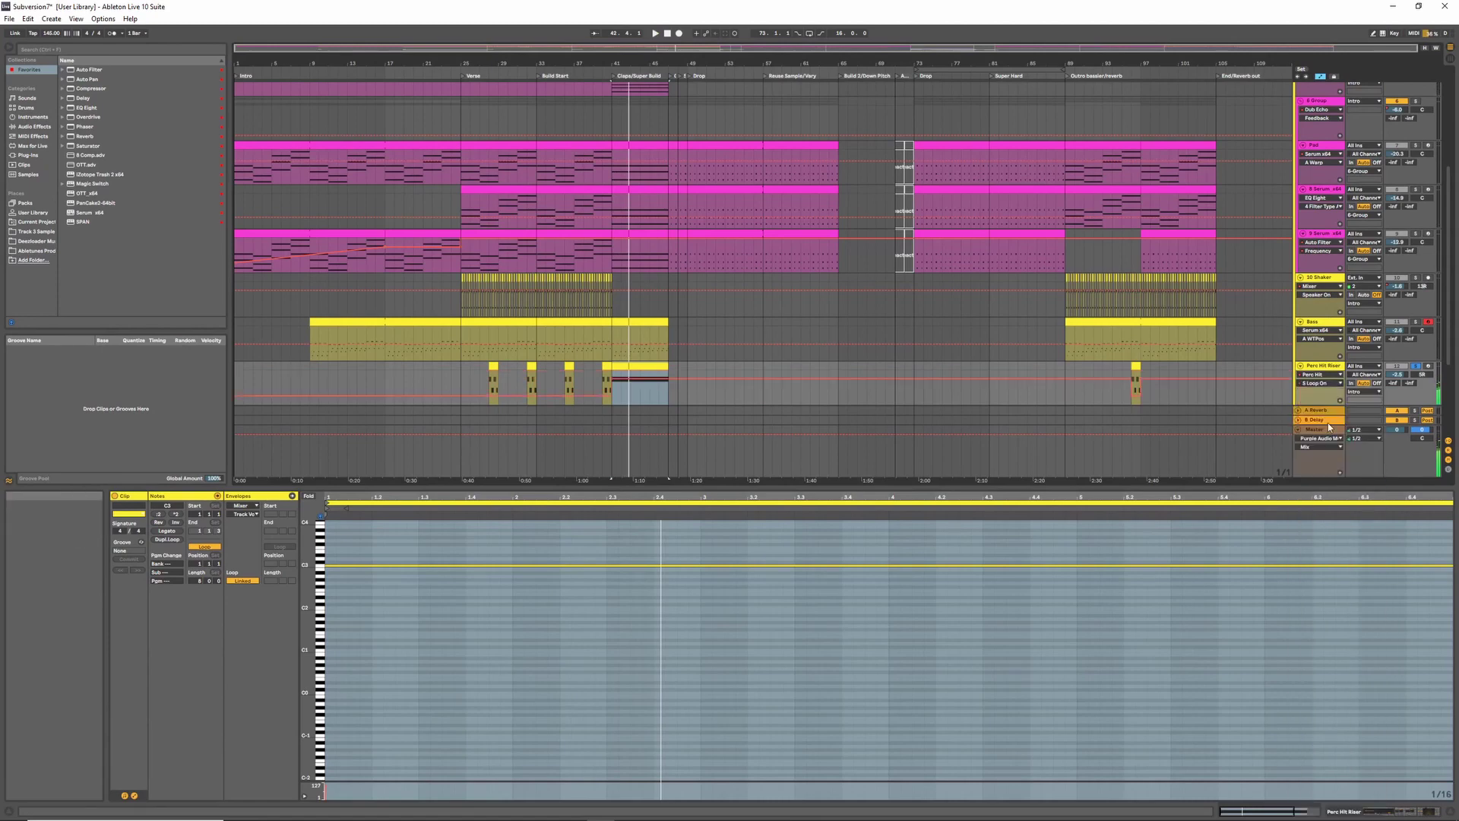
pyautogui.click(1320, 384)
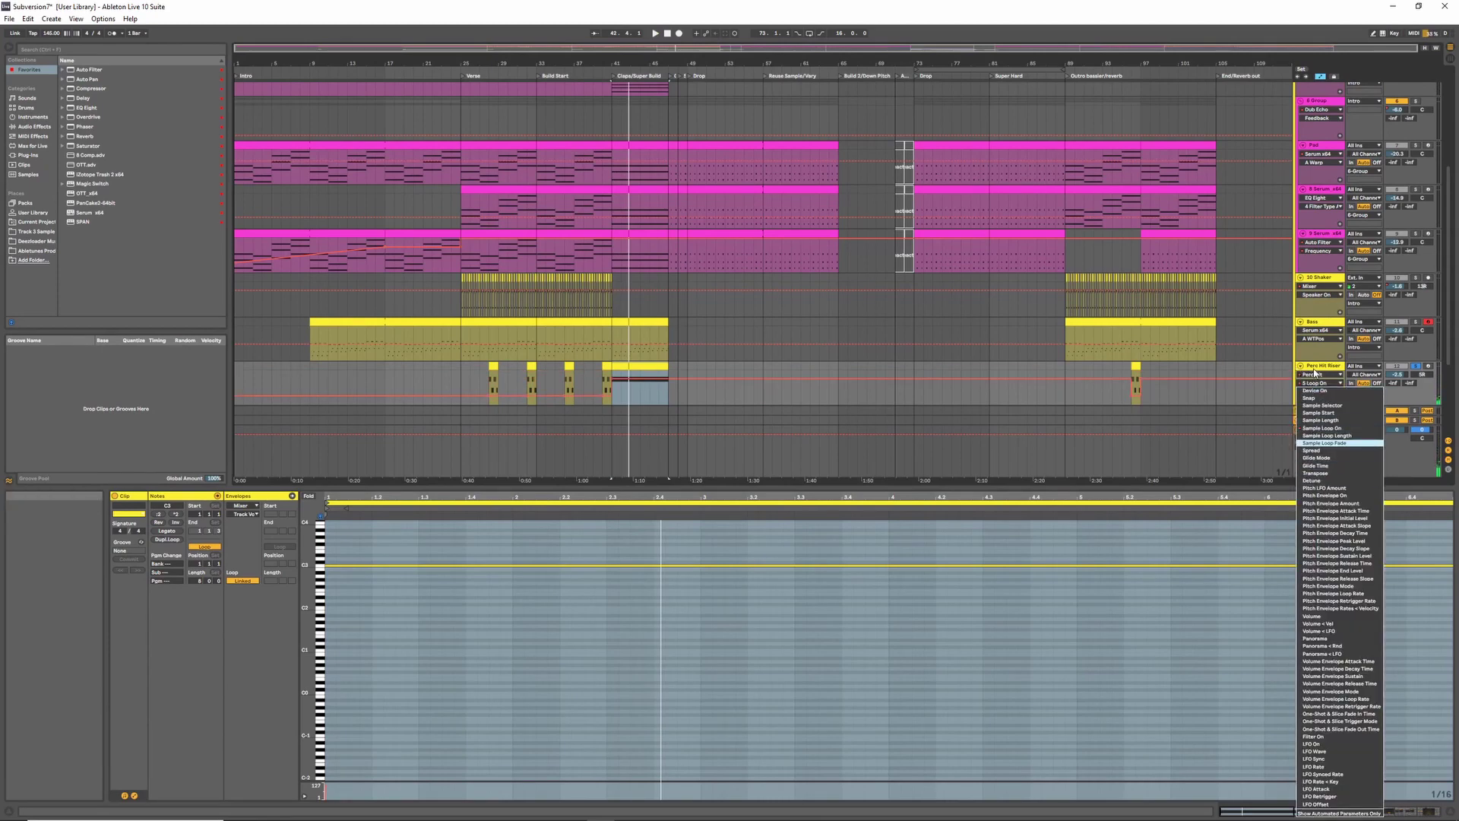
pyautogui.click(1315, 372)
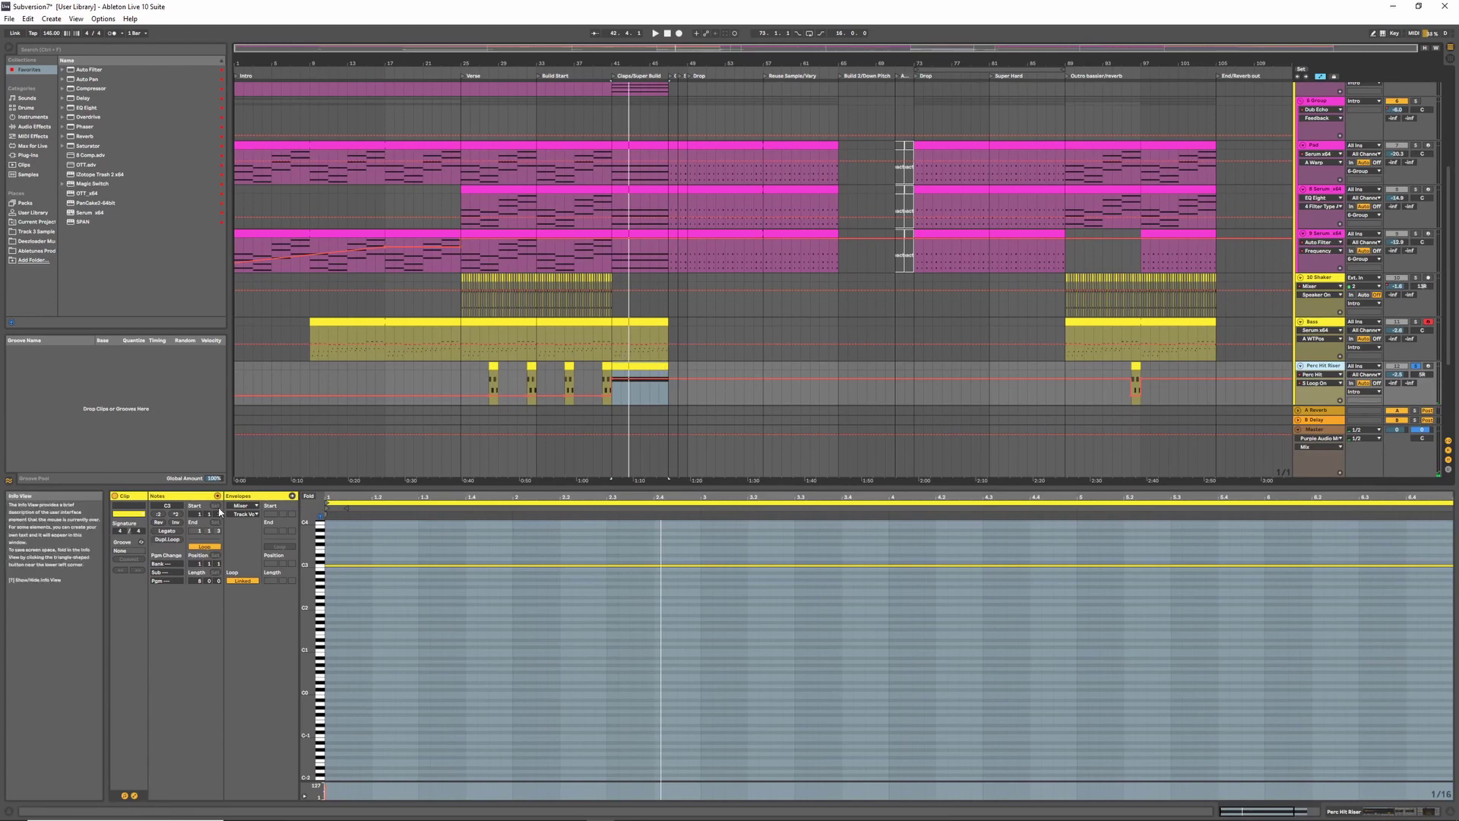
# - Look through the riser clip's envelopes, and bring back the Perc Hit Riser track's device chain
pyautogui.click(243, 505)
pyautogui.click(258, 545)
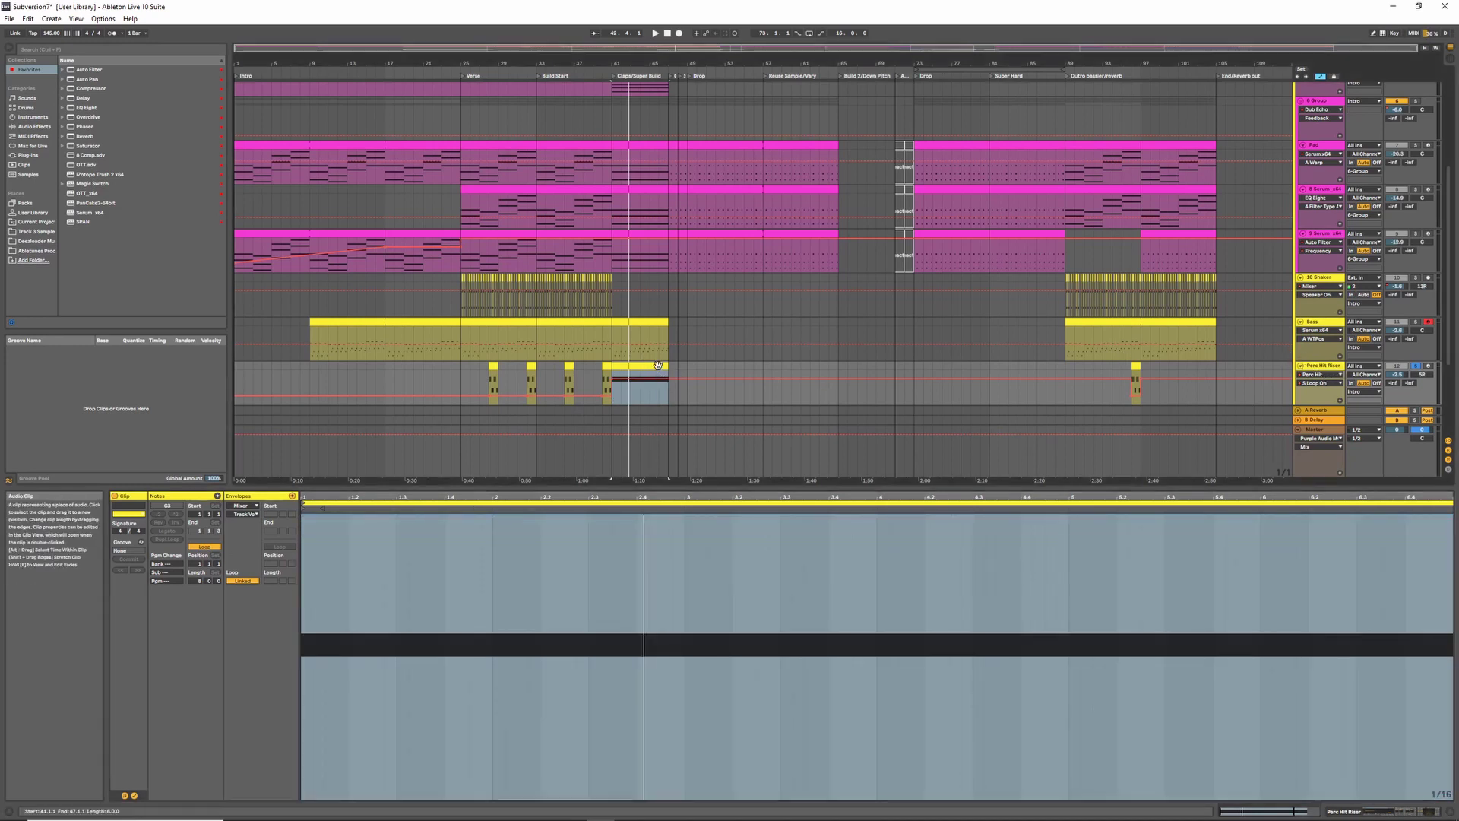
pyautogui.doubleClick(1320, 366)
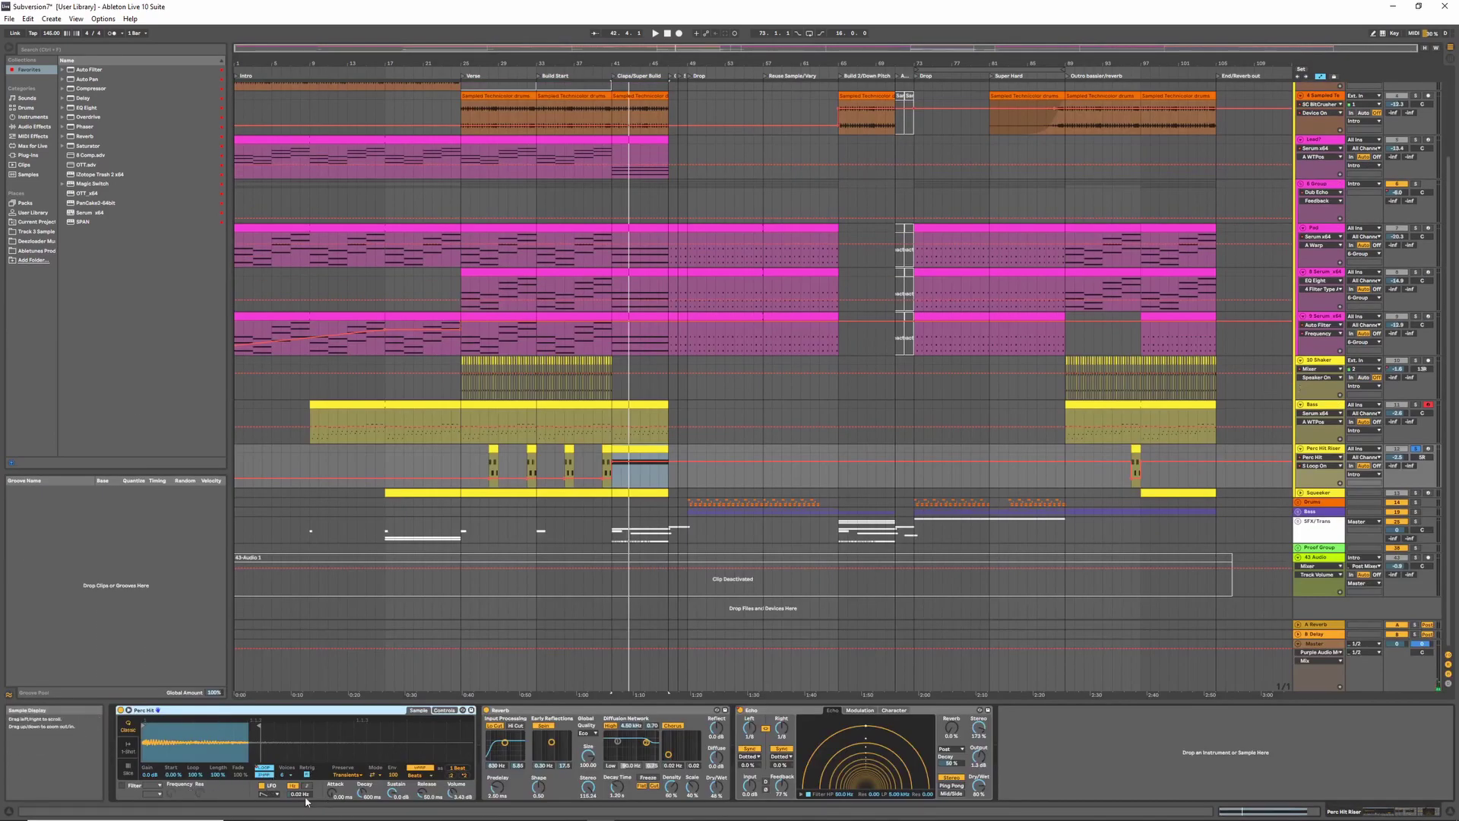
# - Play the riser with the Perc Hit device's Controls view shown and display its Pitch < LFO automation
pyautogui.click(442, 710)
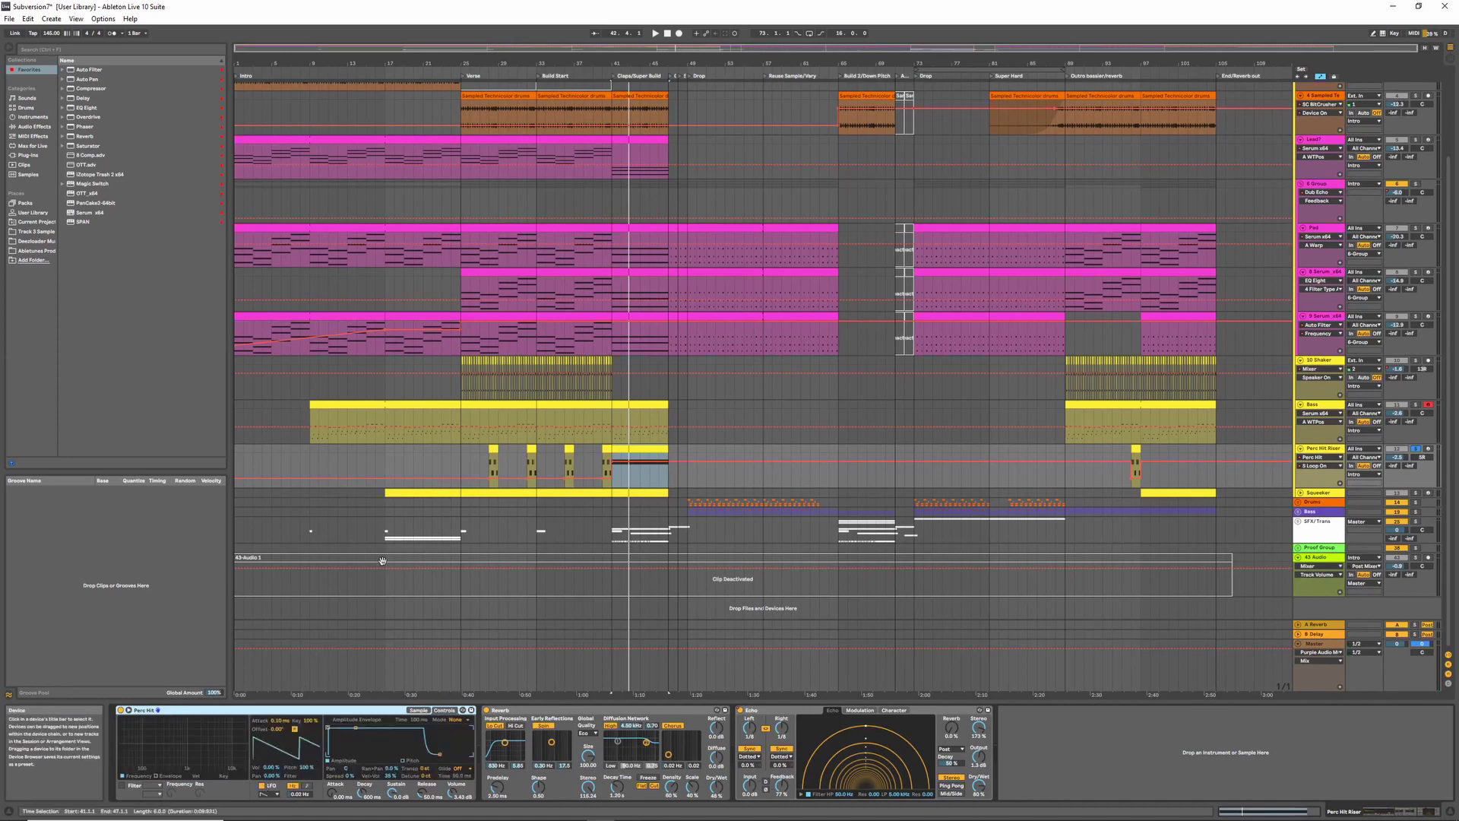
pyautogui.press('space')
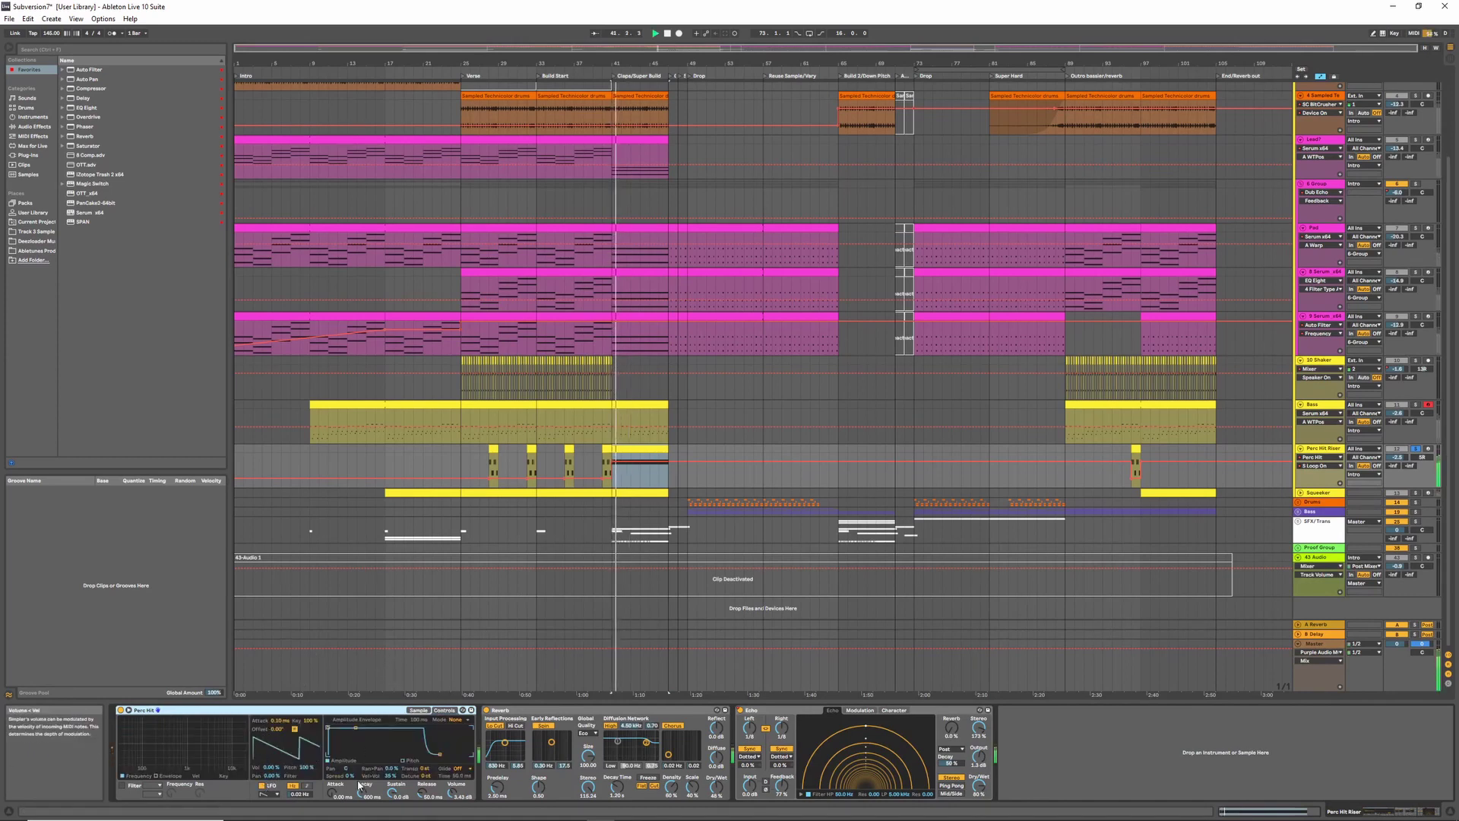
pyautogui.moveTo(288, 794); pyautogui.dragTo(299, 772)
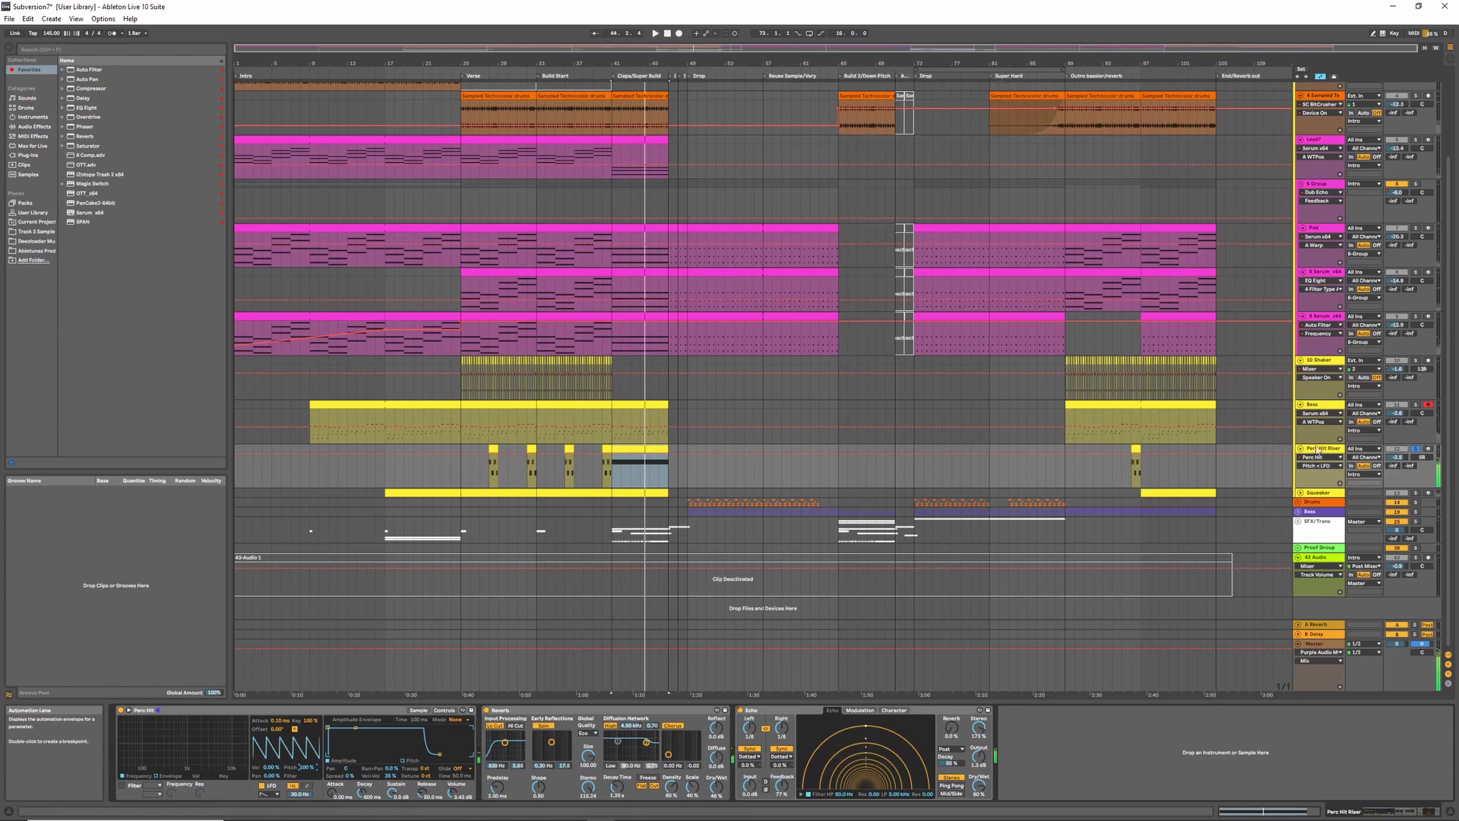
# - Unfold the Squeaker track and open the notes of its first clip, which precedes the Verse
pyautogui.click(1314, 493)
pyautogui.click(1300, 493)
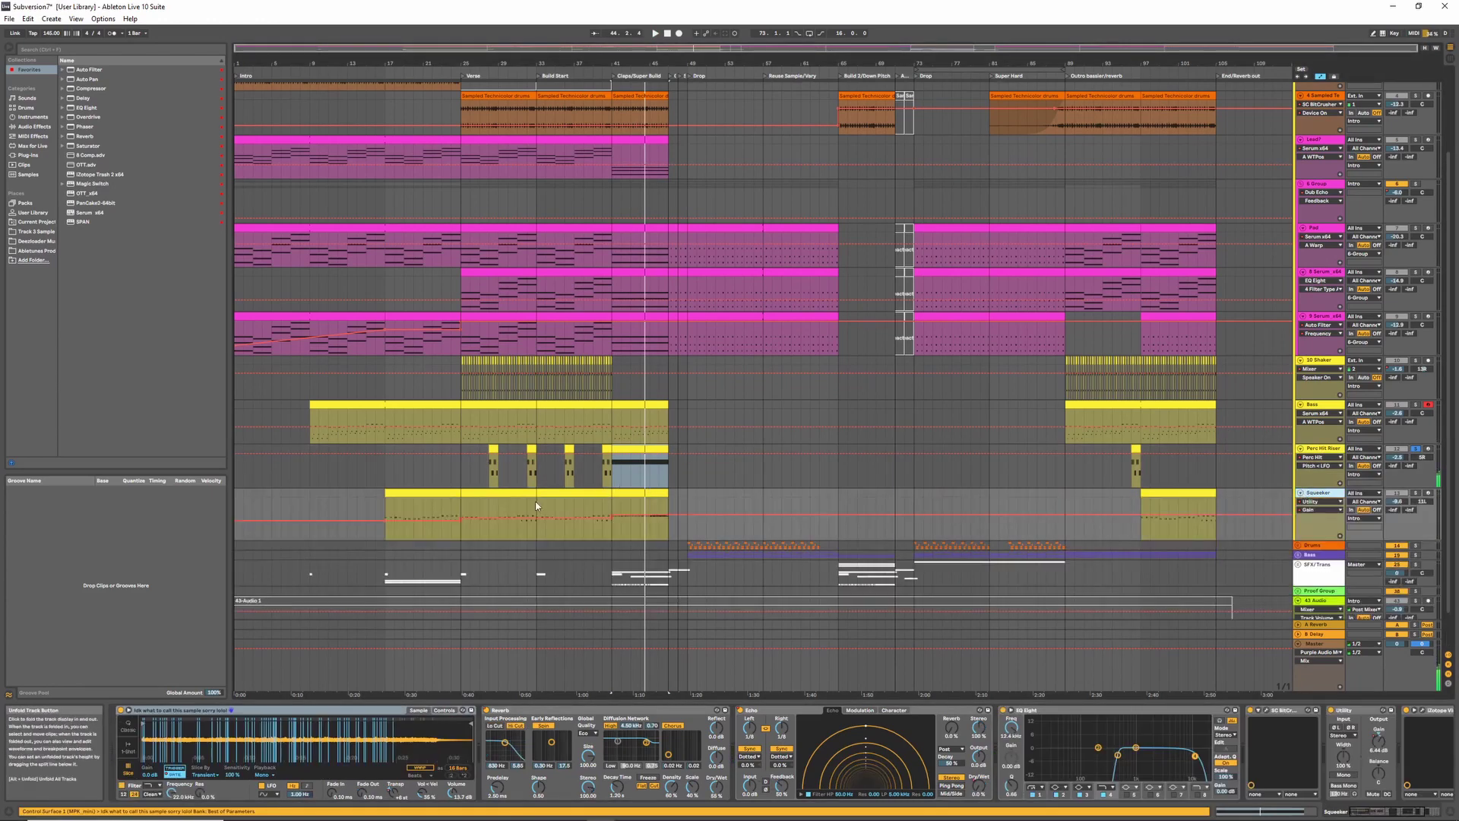
pyautogui.click(453, 495)
pyautogui.doubleClick(434, 496)
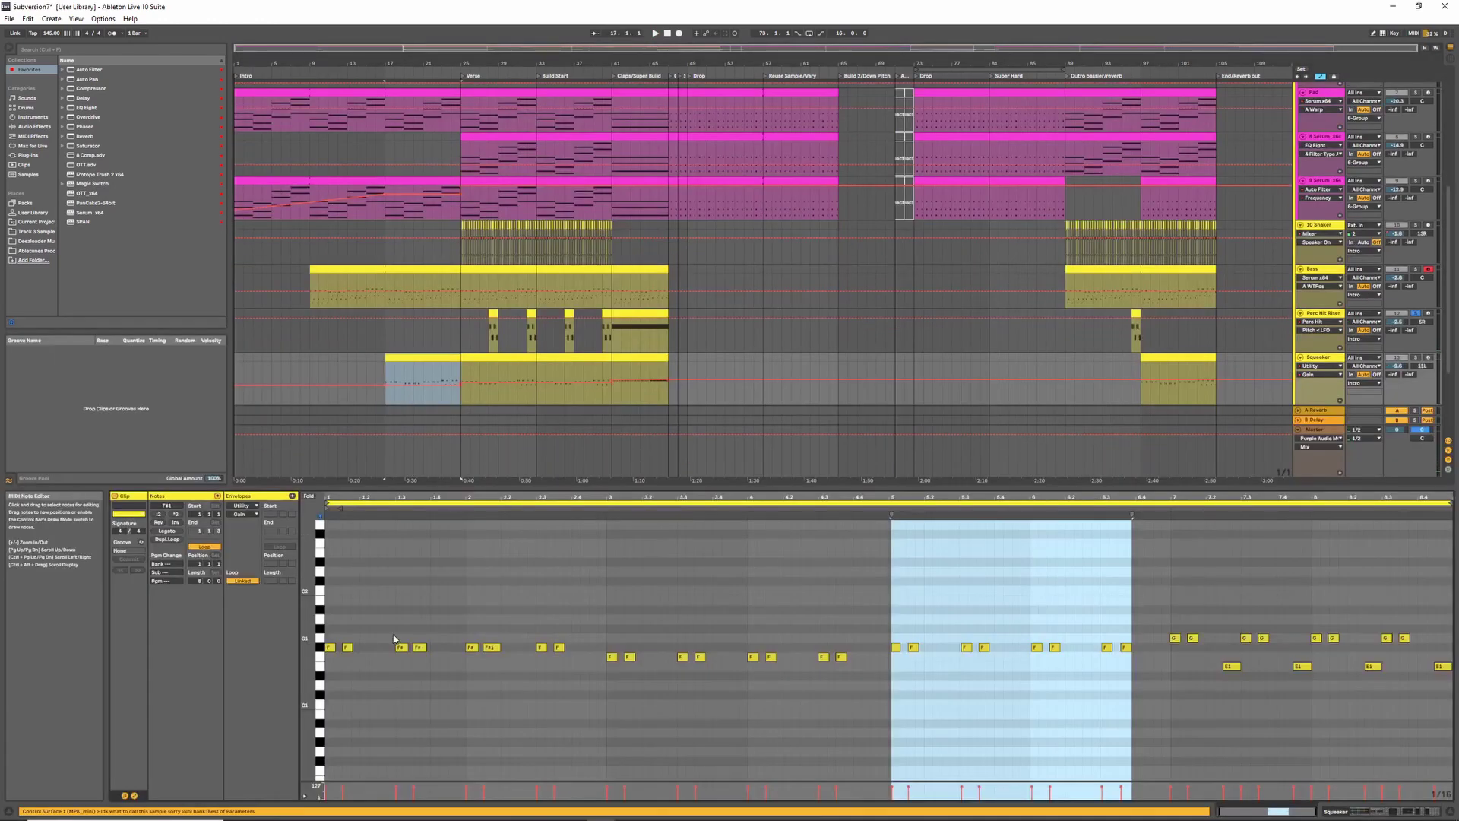
# - Solo the Squeaker track and play its first clip
pyautogui.press('space')
pyautogui.click(1414, 357)
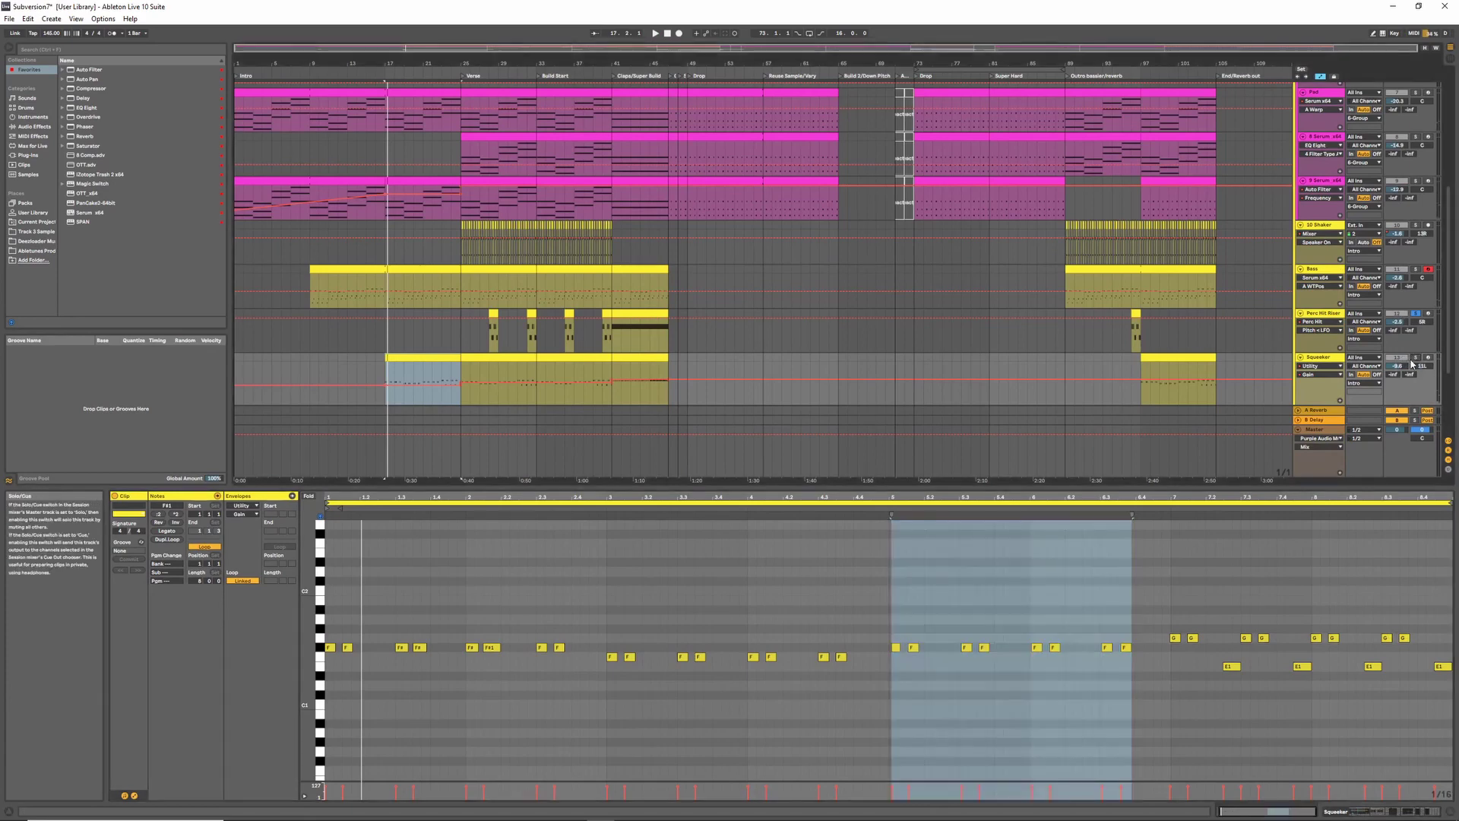
pyautogui.press('space')
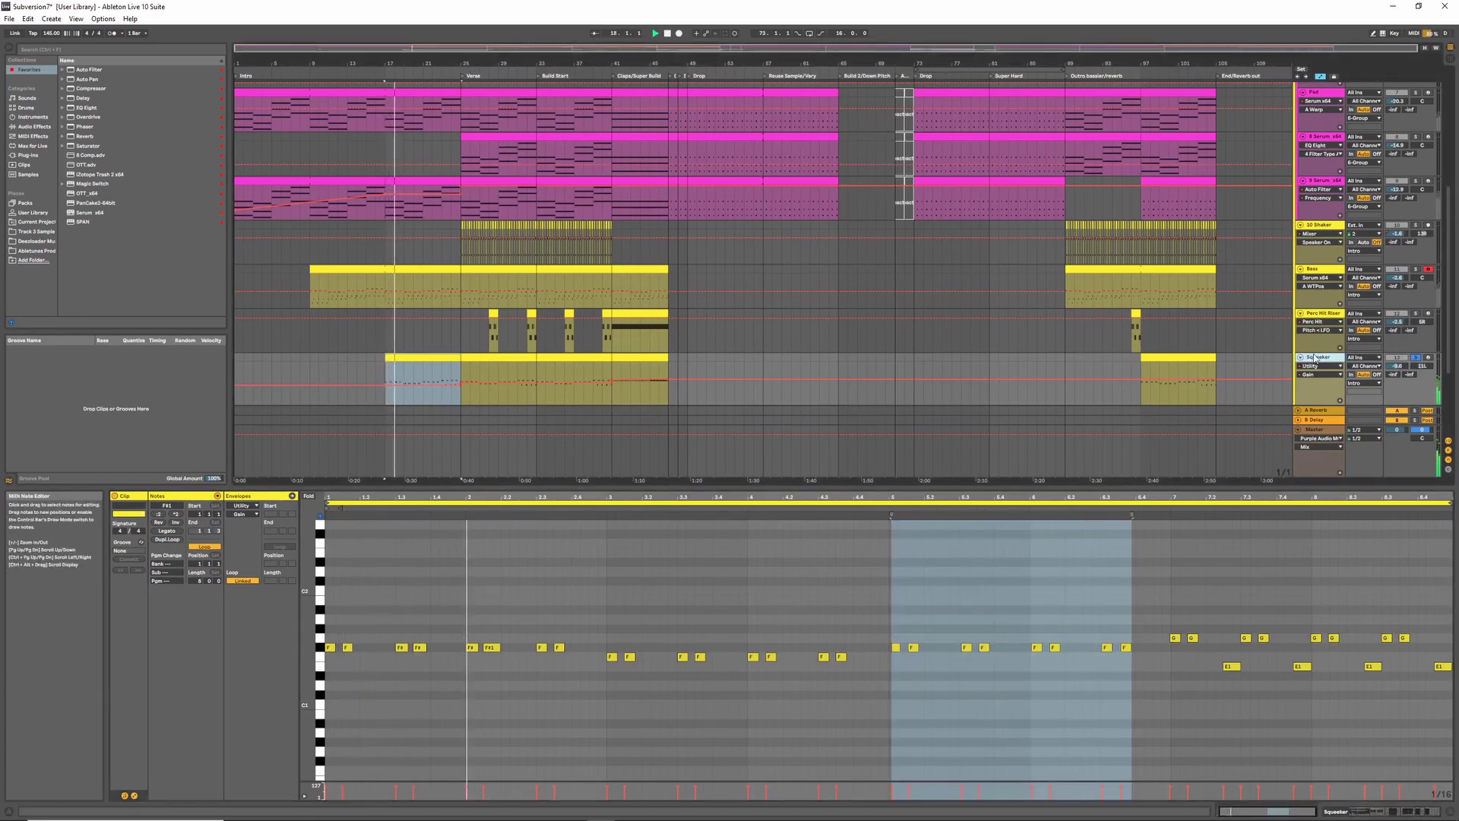
# - Show the Squeaker track's device chain and play the track from its first clip and from the Claps/Super Build section
pyautogui.doubleClick(1318, 357)
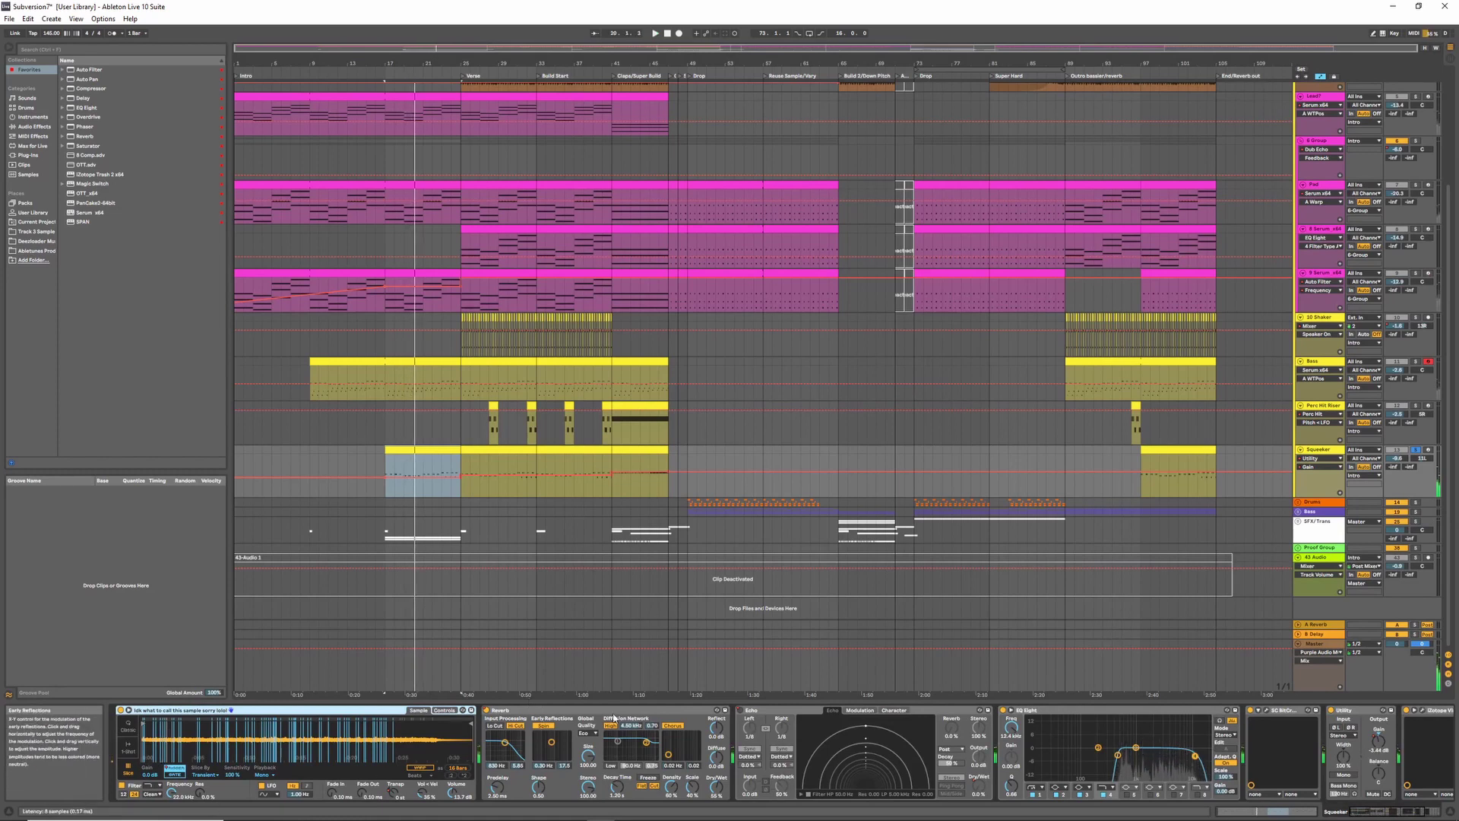
pyautogui.press('space')
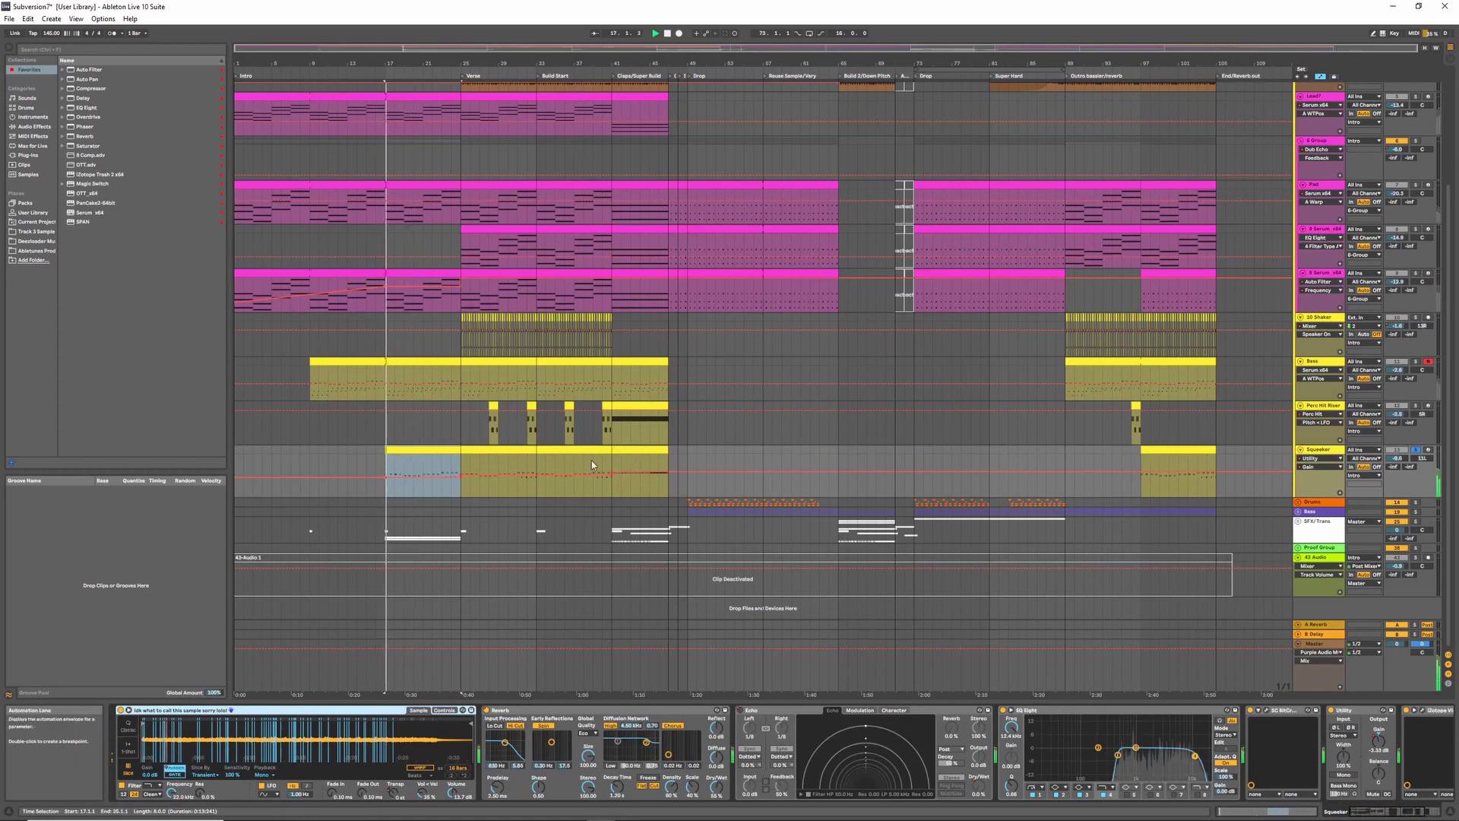
pyautogui.click(615, 77)
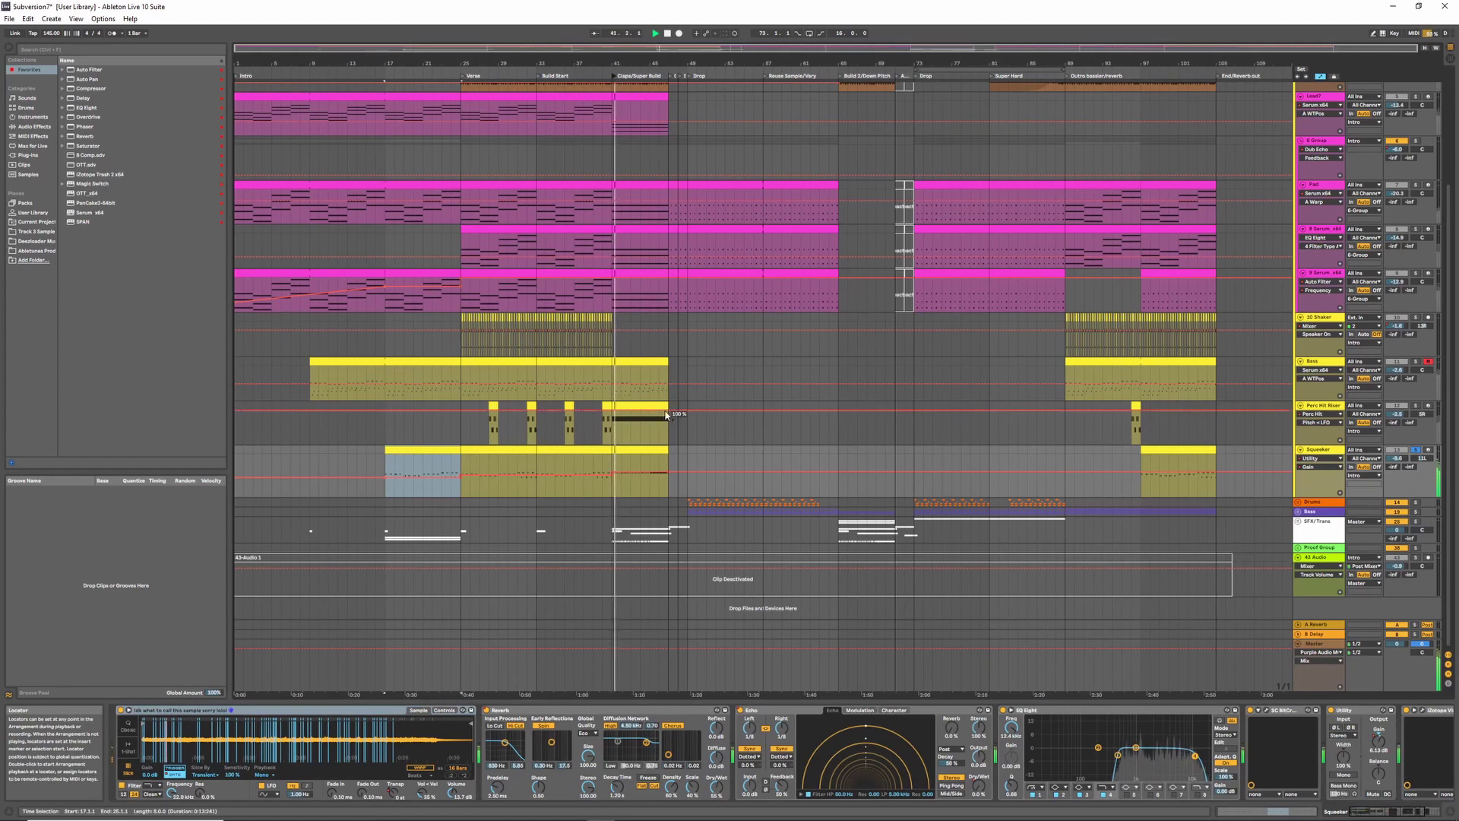
# - Display the sampler's Transpose automation in the Squeaker track's lane
pyautogui.click(1319, 461)
pyautogui.click(1320, 473)
pyautogui.click(1320, 468)
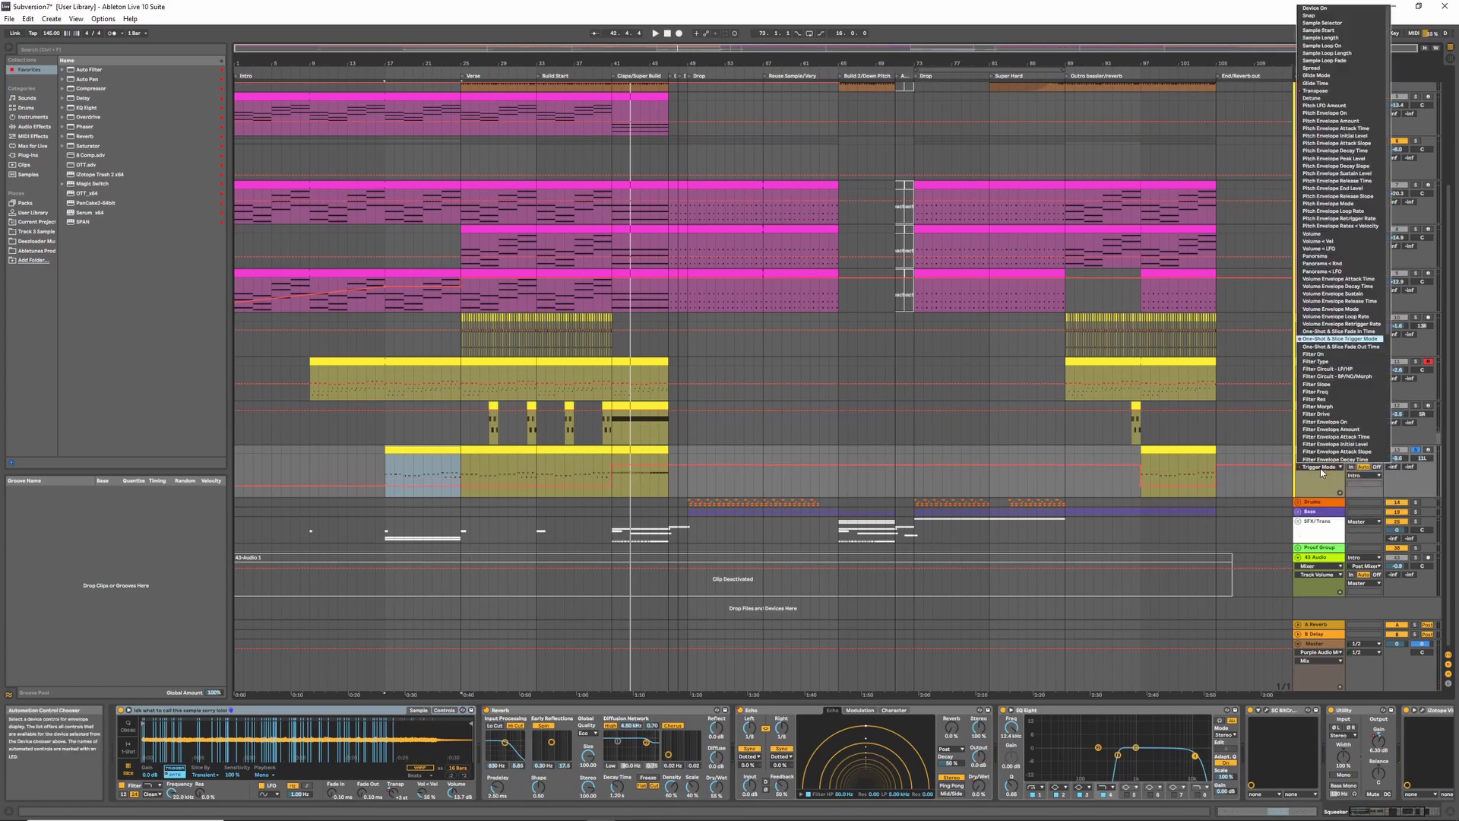
pyautogui.click(1313, 90)
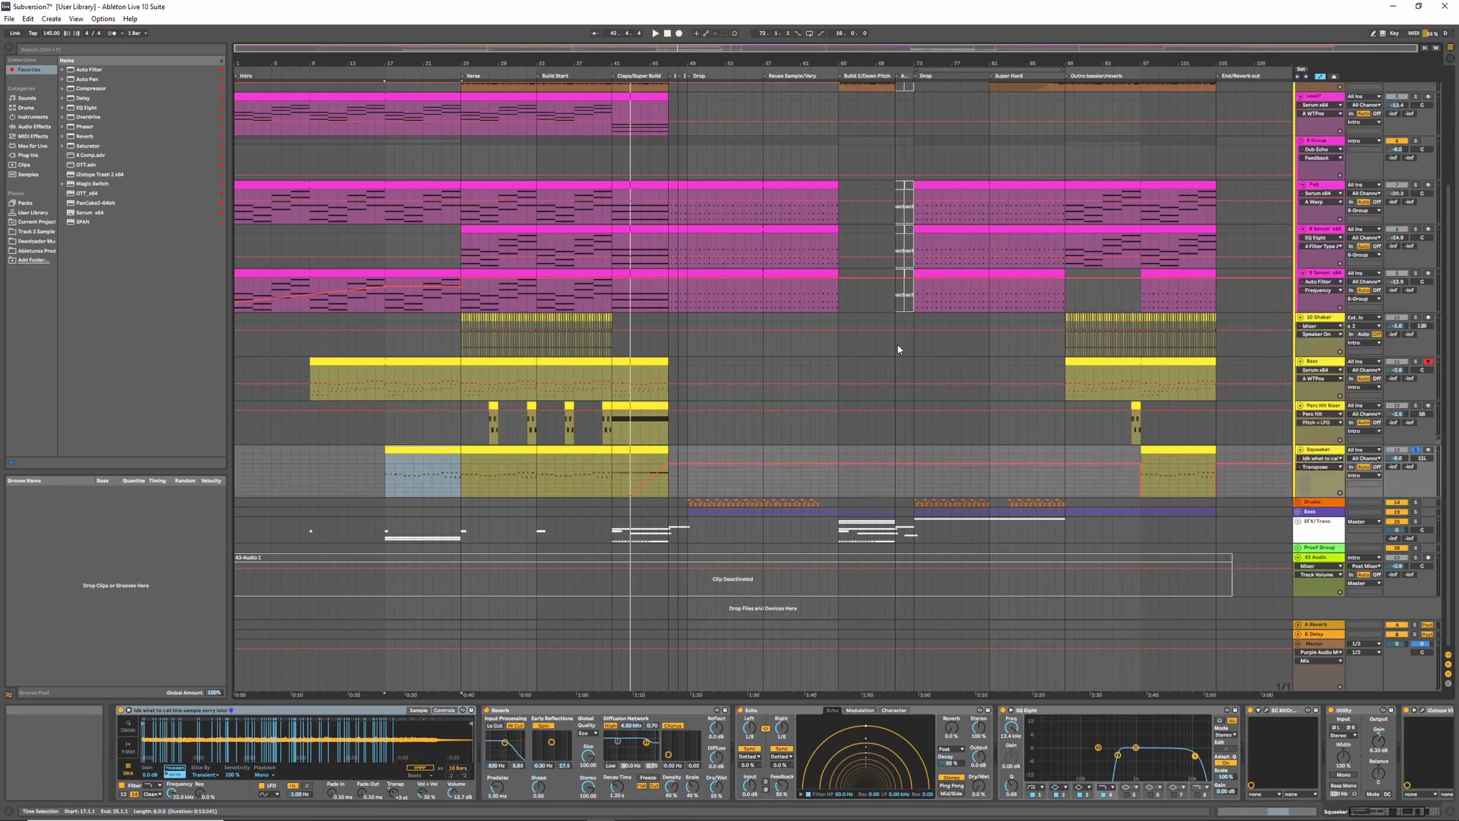
pyautogui.hotkey('ctrl', 'z')
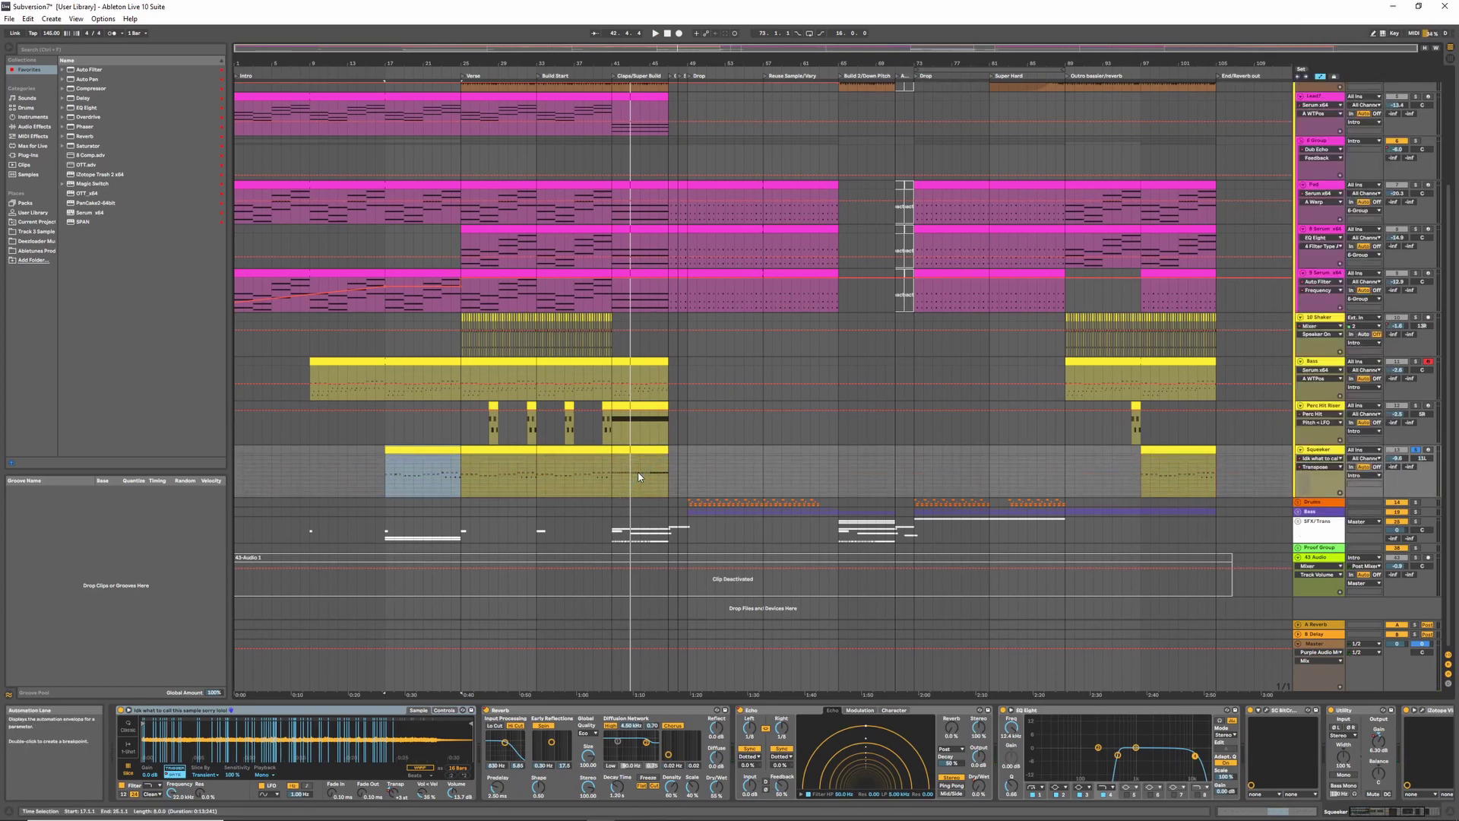
# - Show the device chains of the Drums group and the SFX/Trans group
pyautogui.click(1314, 504)
pyautogui.click(1296, 523)
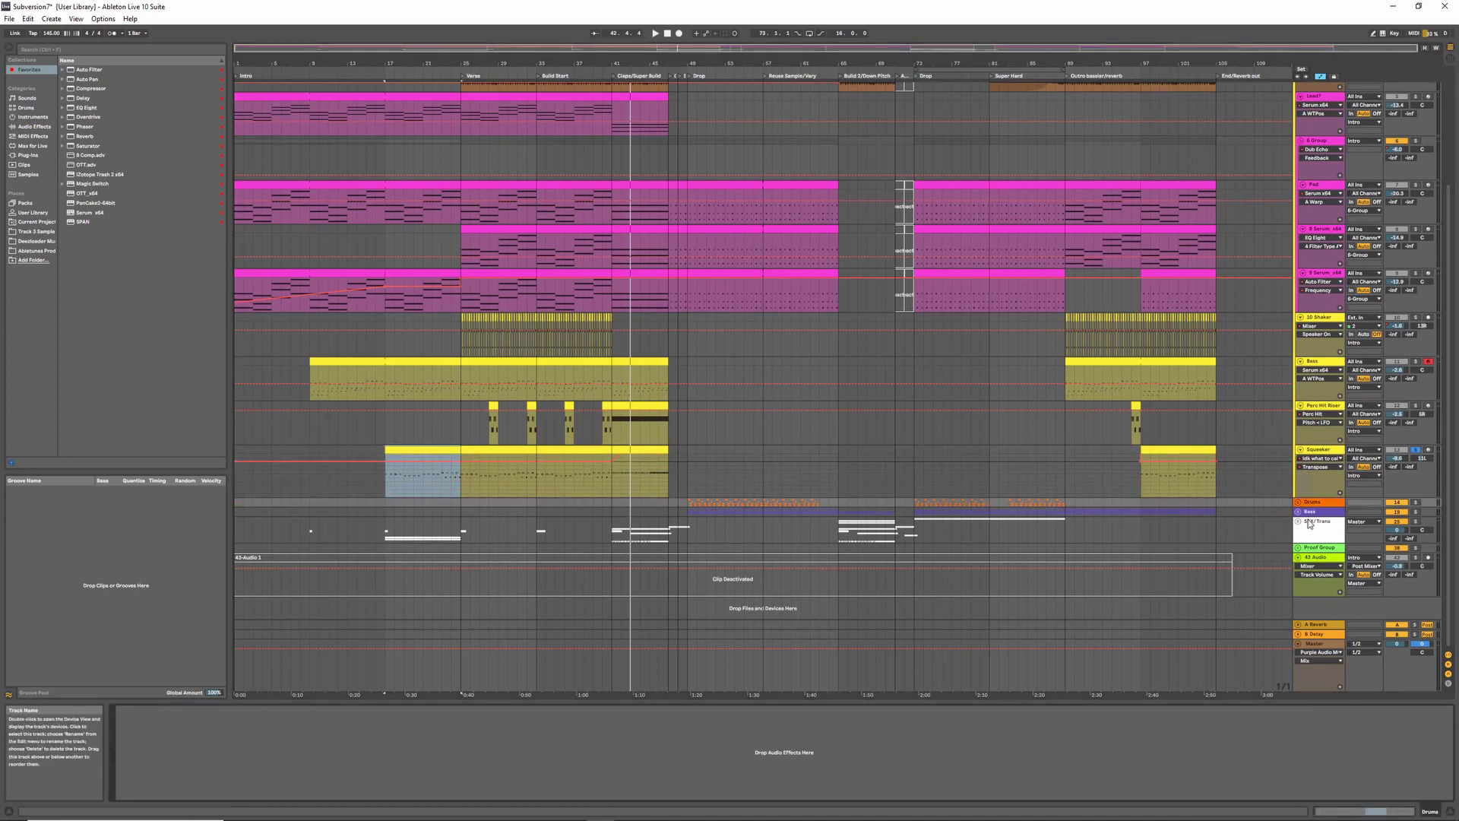
pyautogui.click(1305, 523)
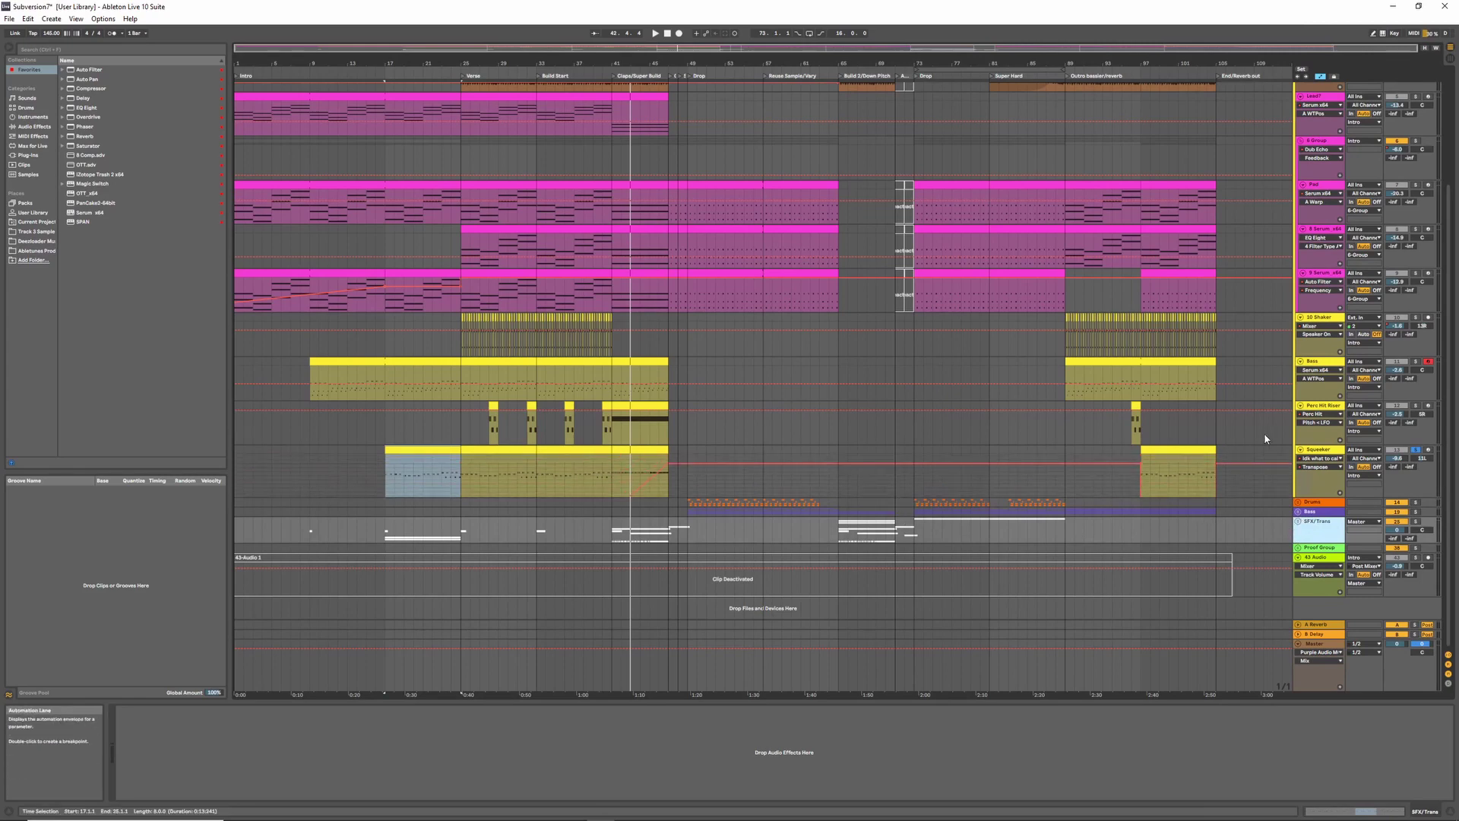
# - Play the soloed 4-Sampled Technicolor drums clip from the Outro and view the track's SC BitCrusher plug-in window, closing it again
pyautogui.scroll(3, 1158, 480)
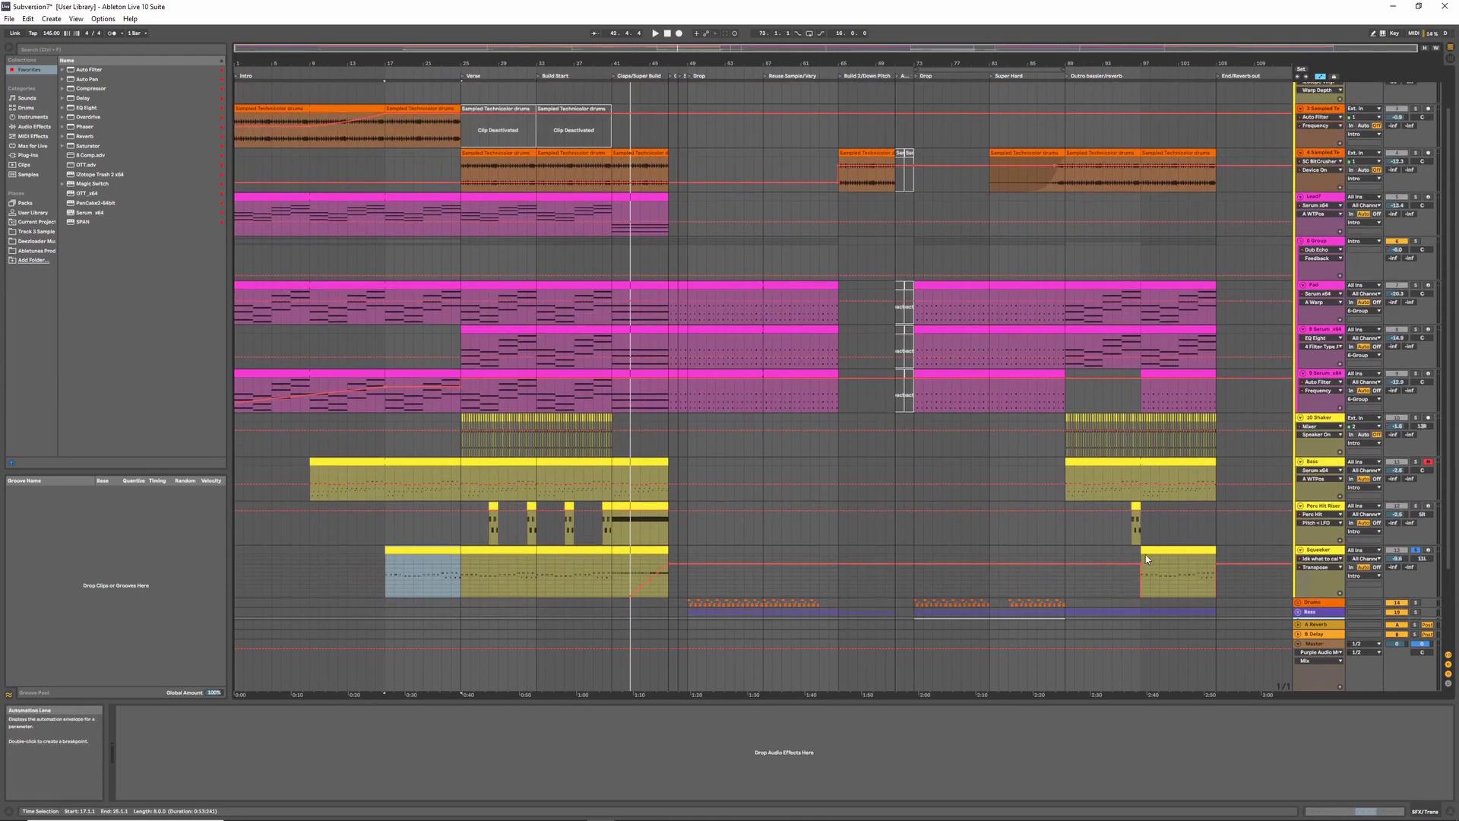
pyautogui.scroll(2, 1147, 559)
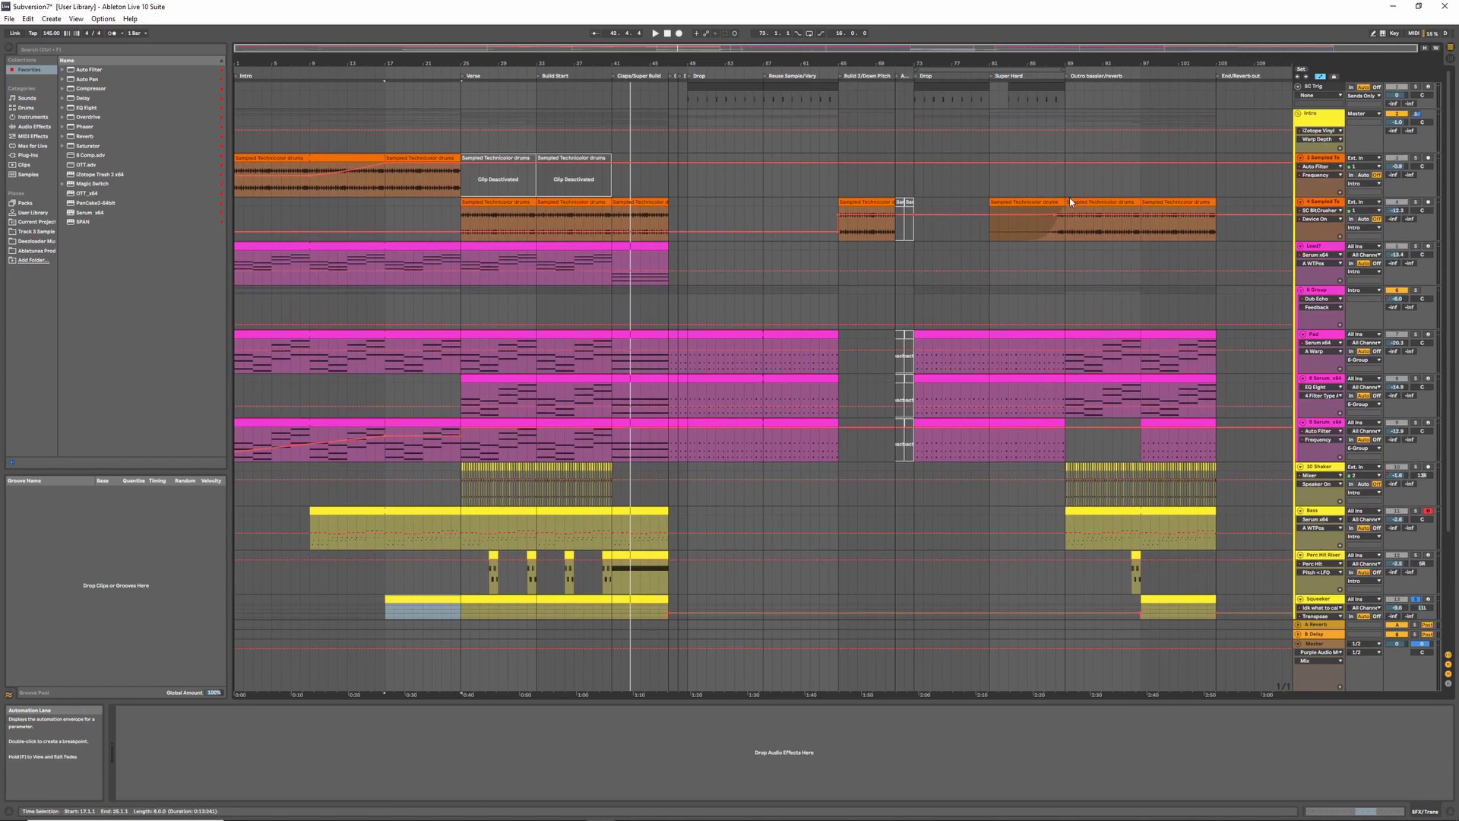
pyautogui.click(1071, 201)
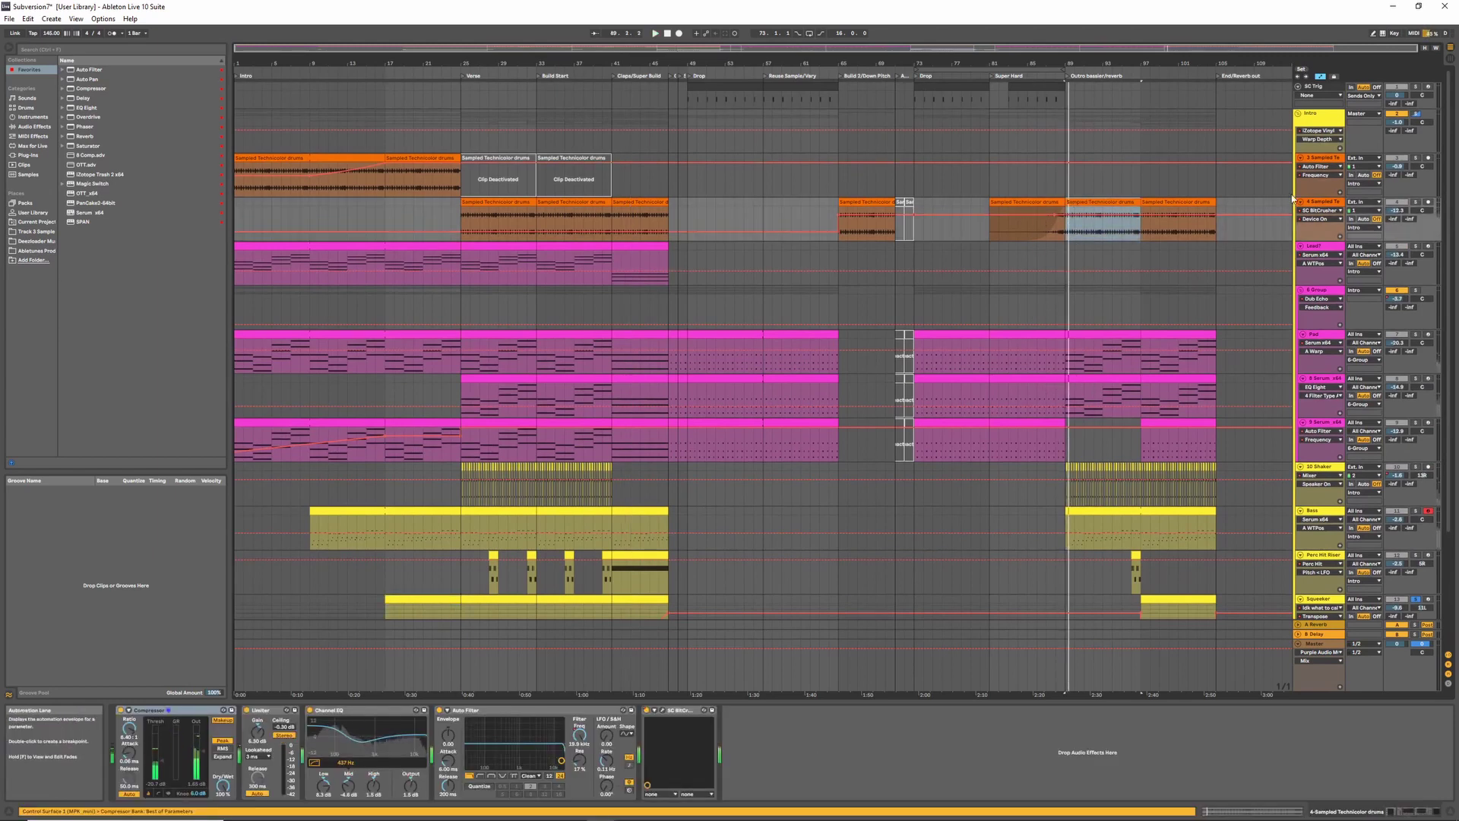
pyautogui.press('space')
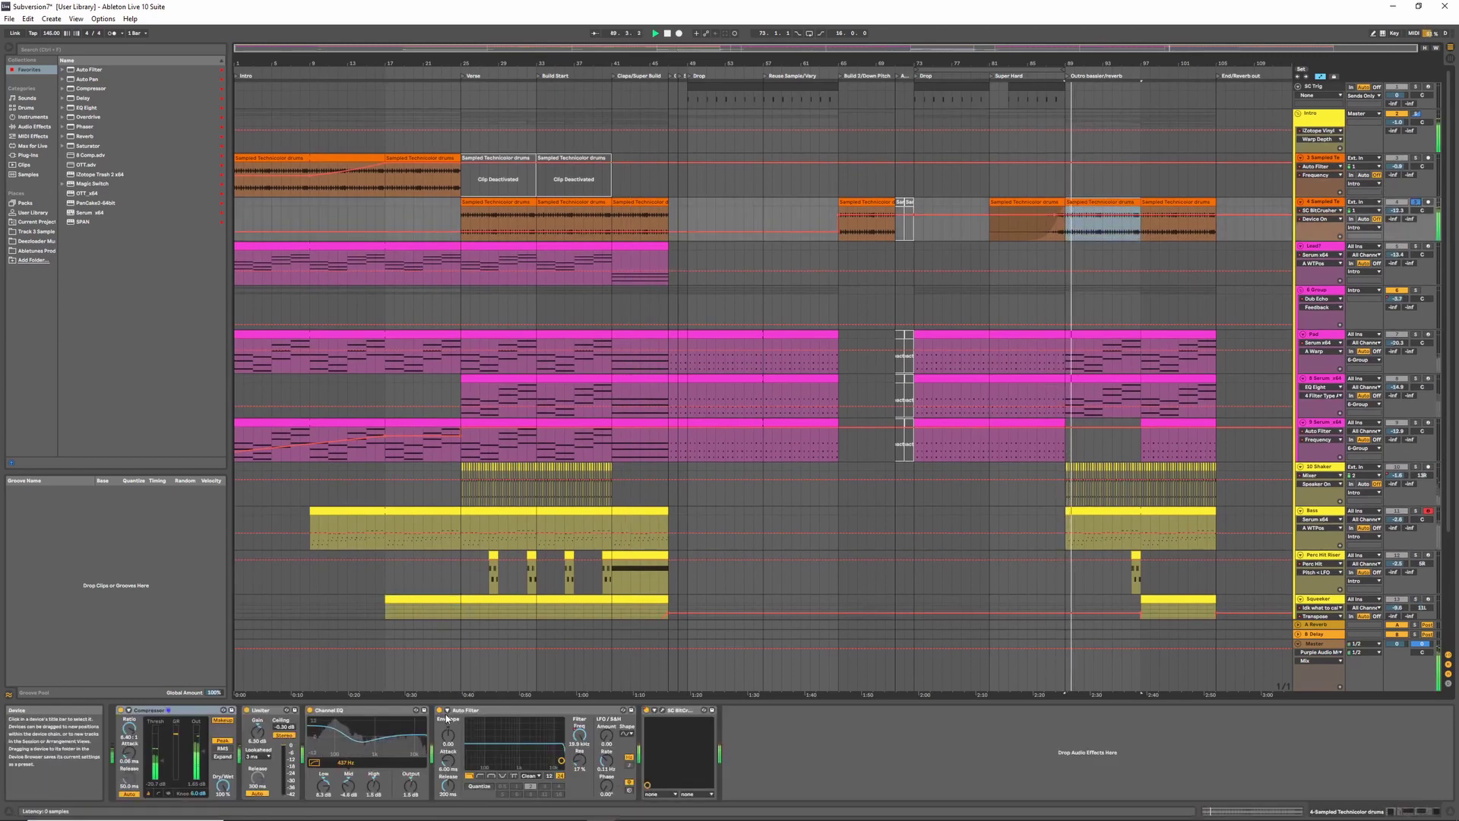
pyautogui.click(647, 711)
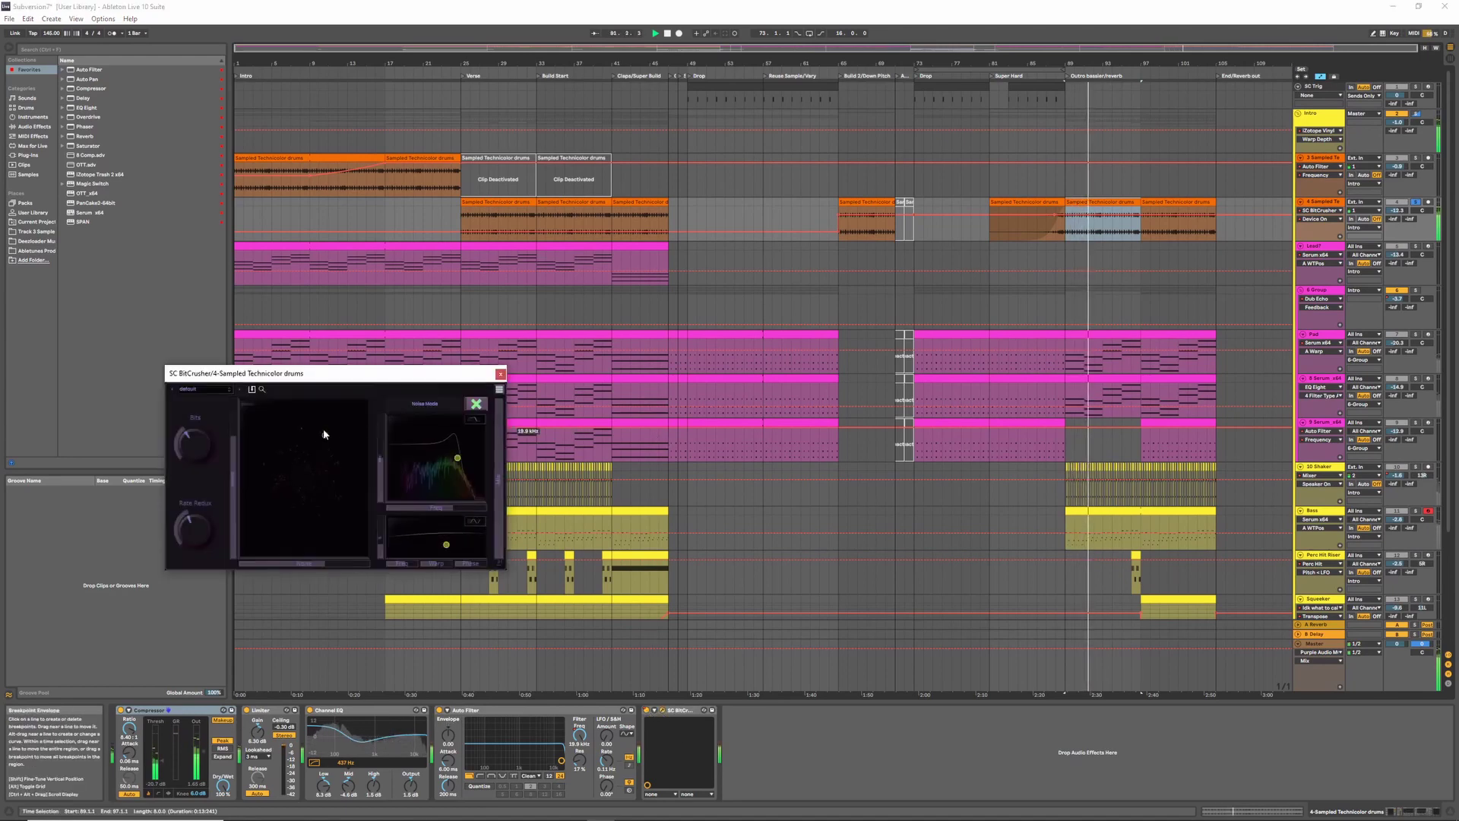
pyautogui.click(505, 367)
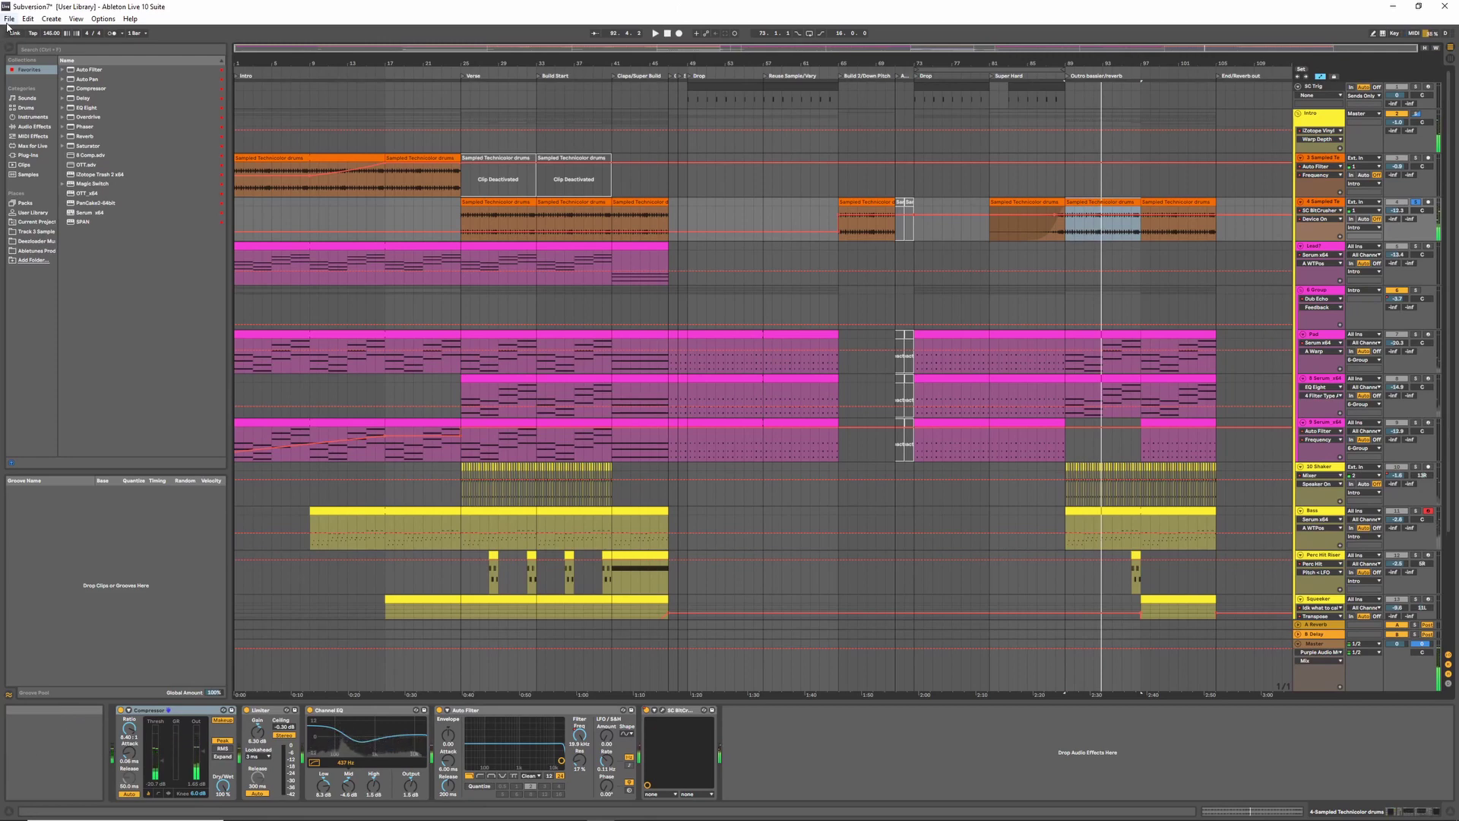